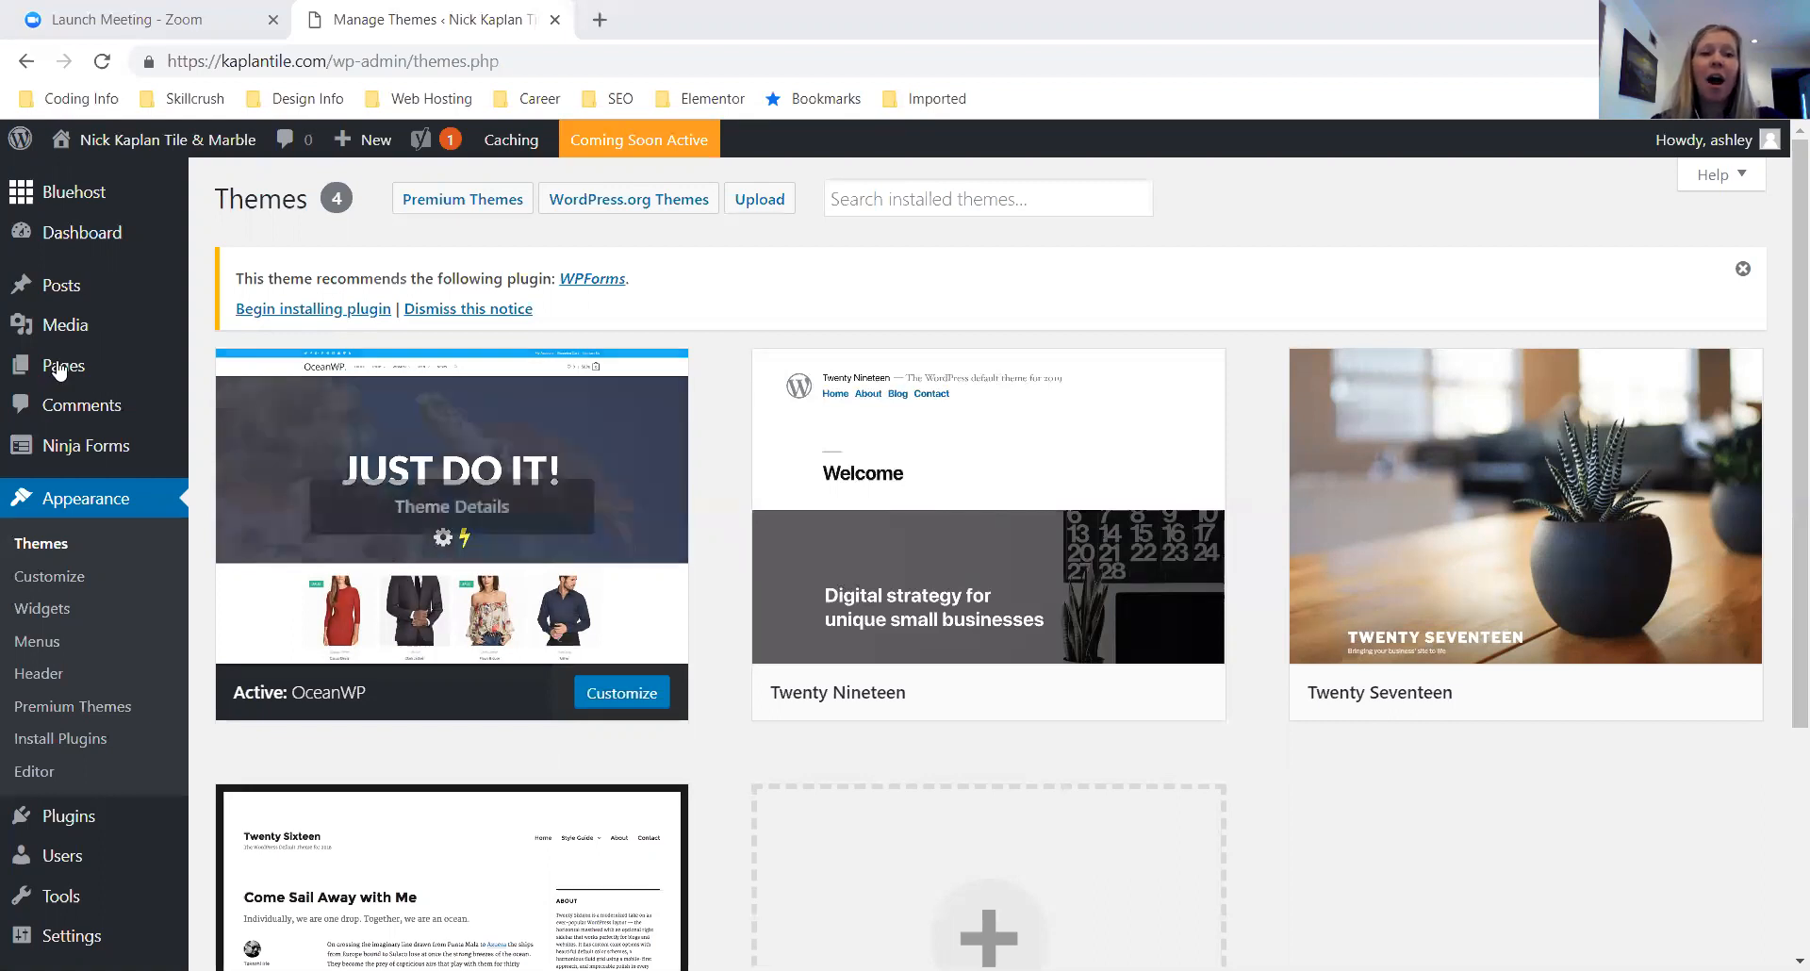
Search the add-themes library for "oceanwp"
{"action": "mouse_move", "coordinate": [476, 455]}
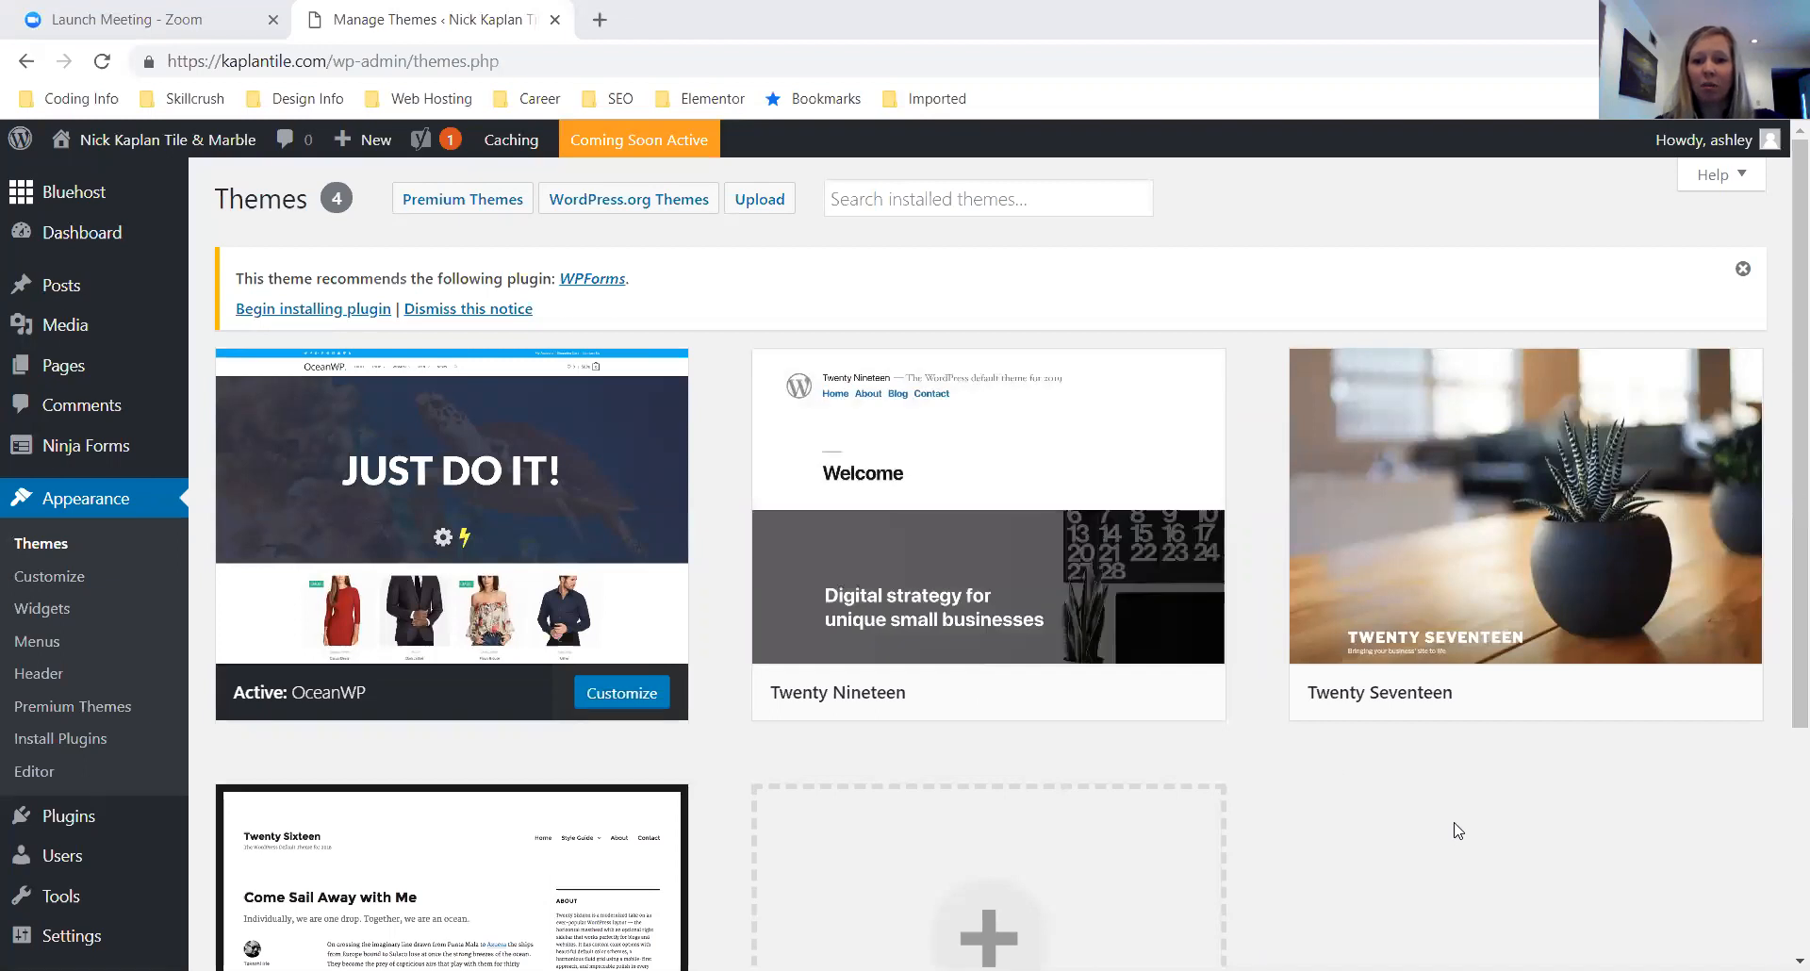
{"action": "scroll", "coordinate": [1456, 820], "scroll_direction": "down", "scroll_amount": 2}
{"action": "left_click", "coordinate": [1011, 702]}
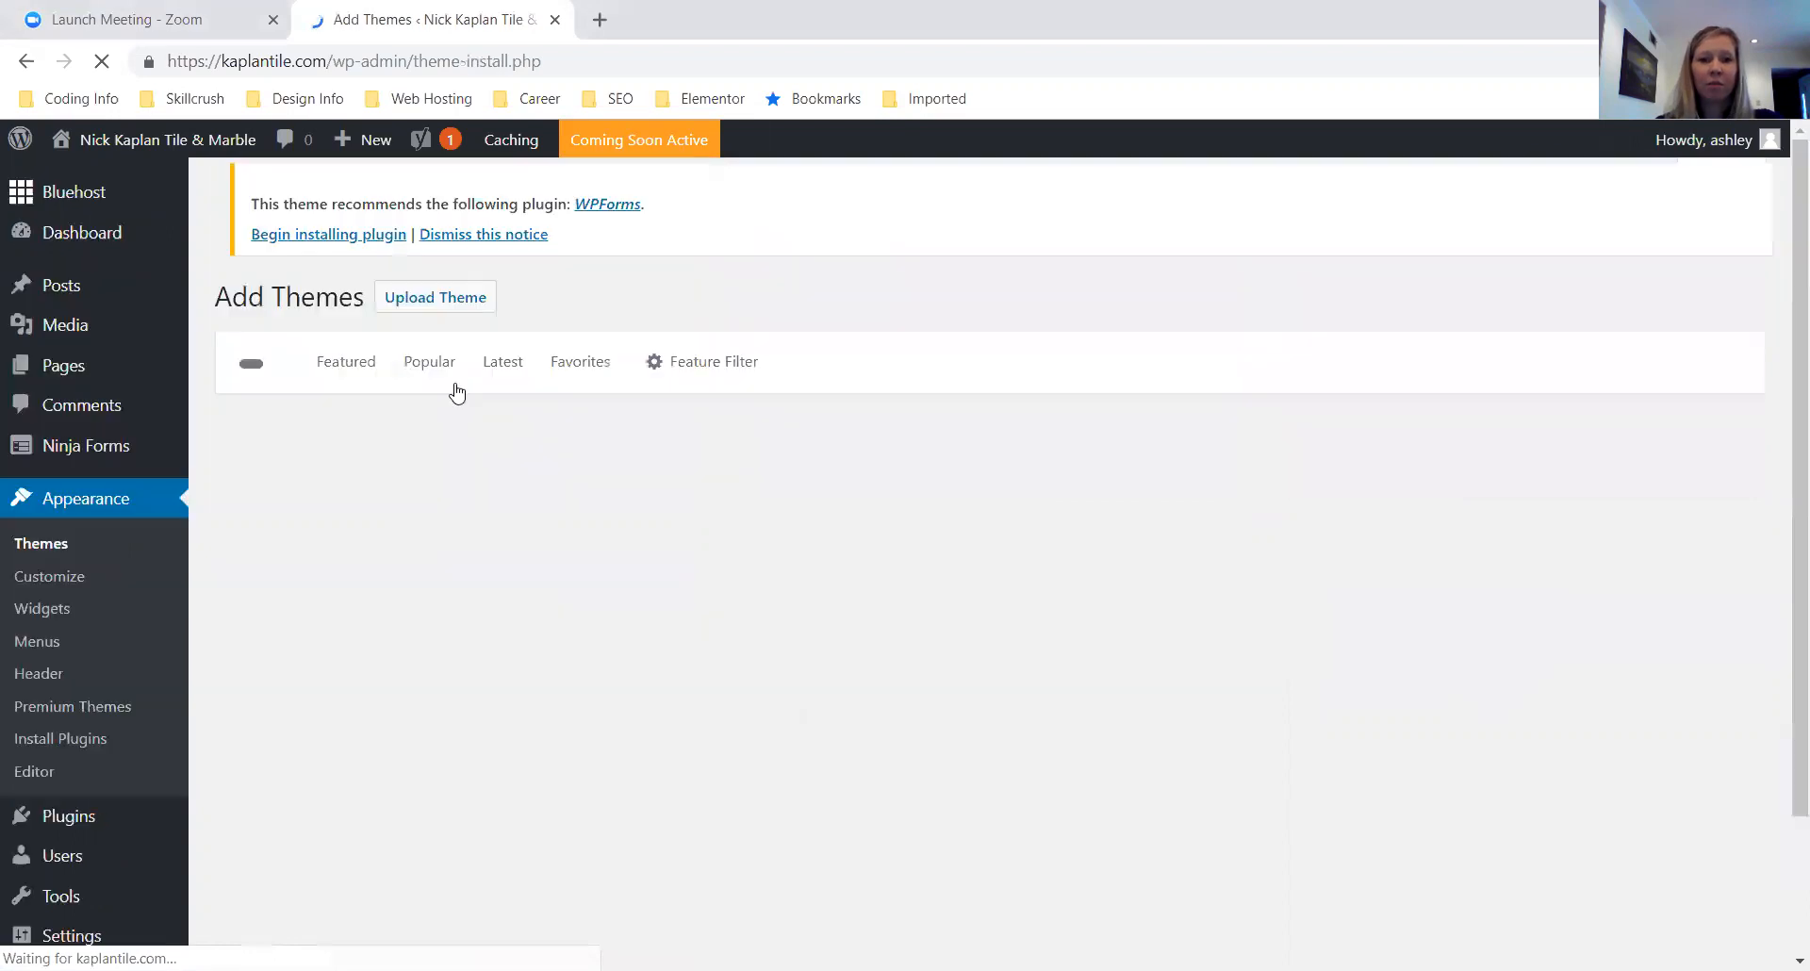
{"action": "left_click", "coordinate": [1589, 371]}
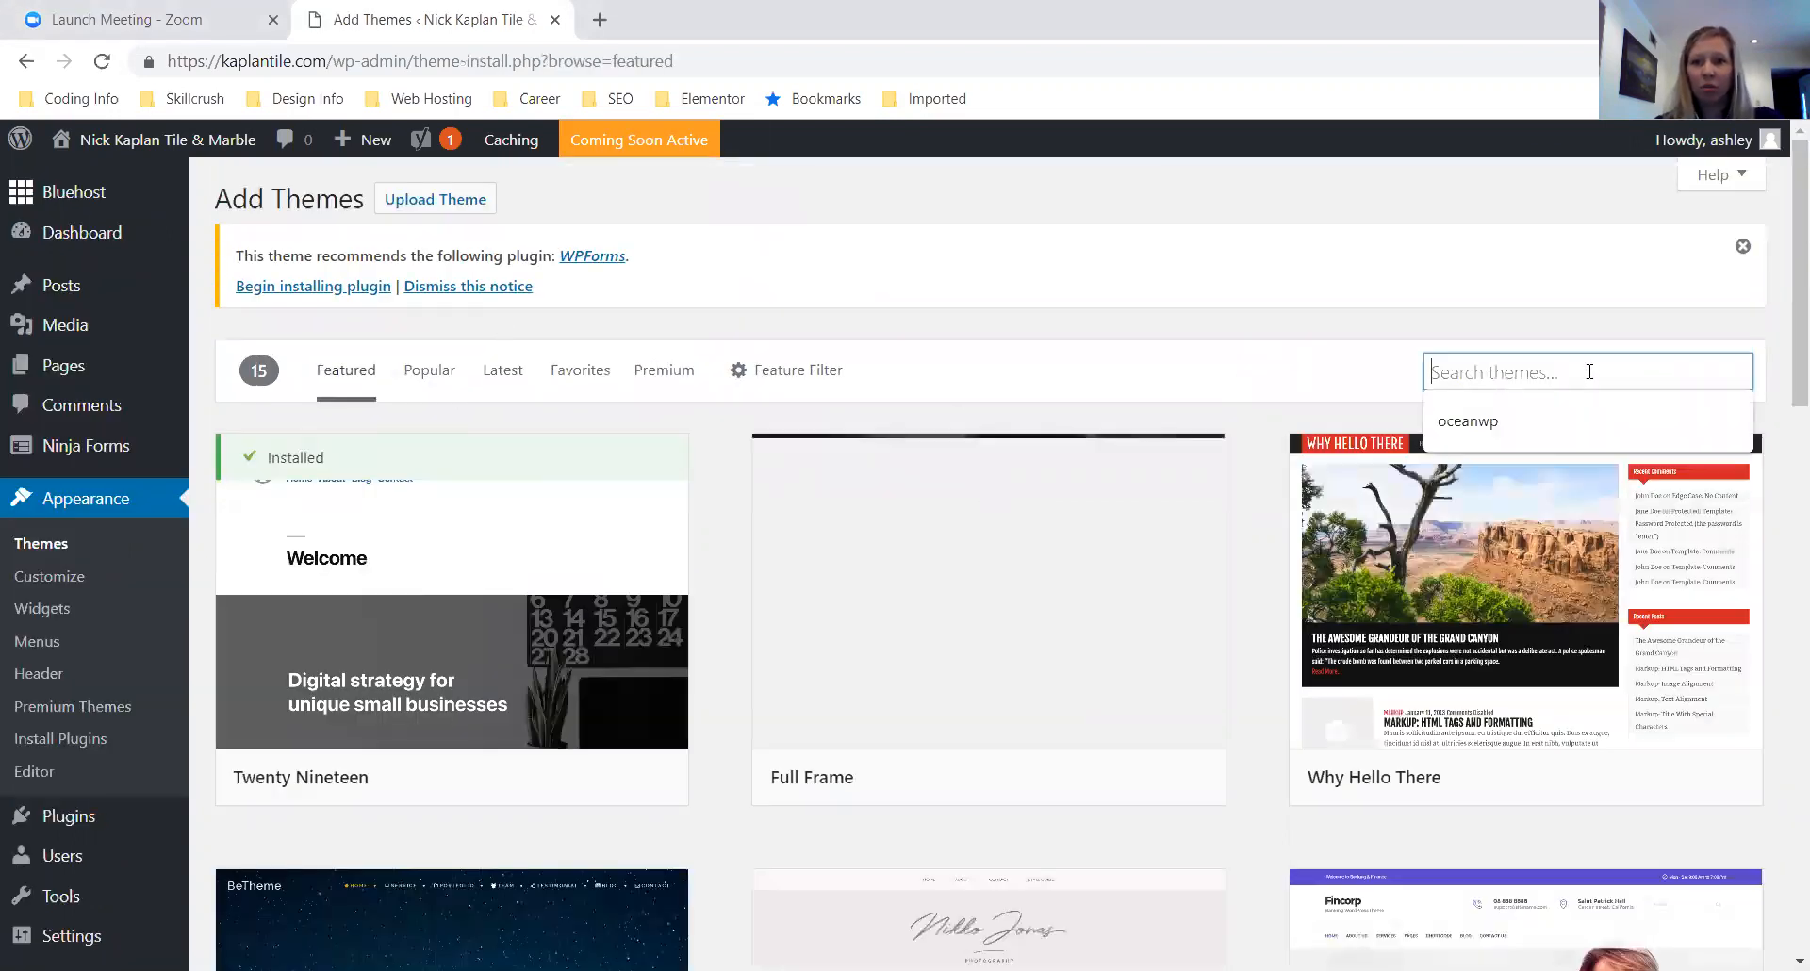
{"action": "type", "text": "oceanwp"}
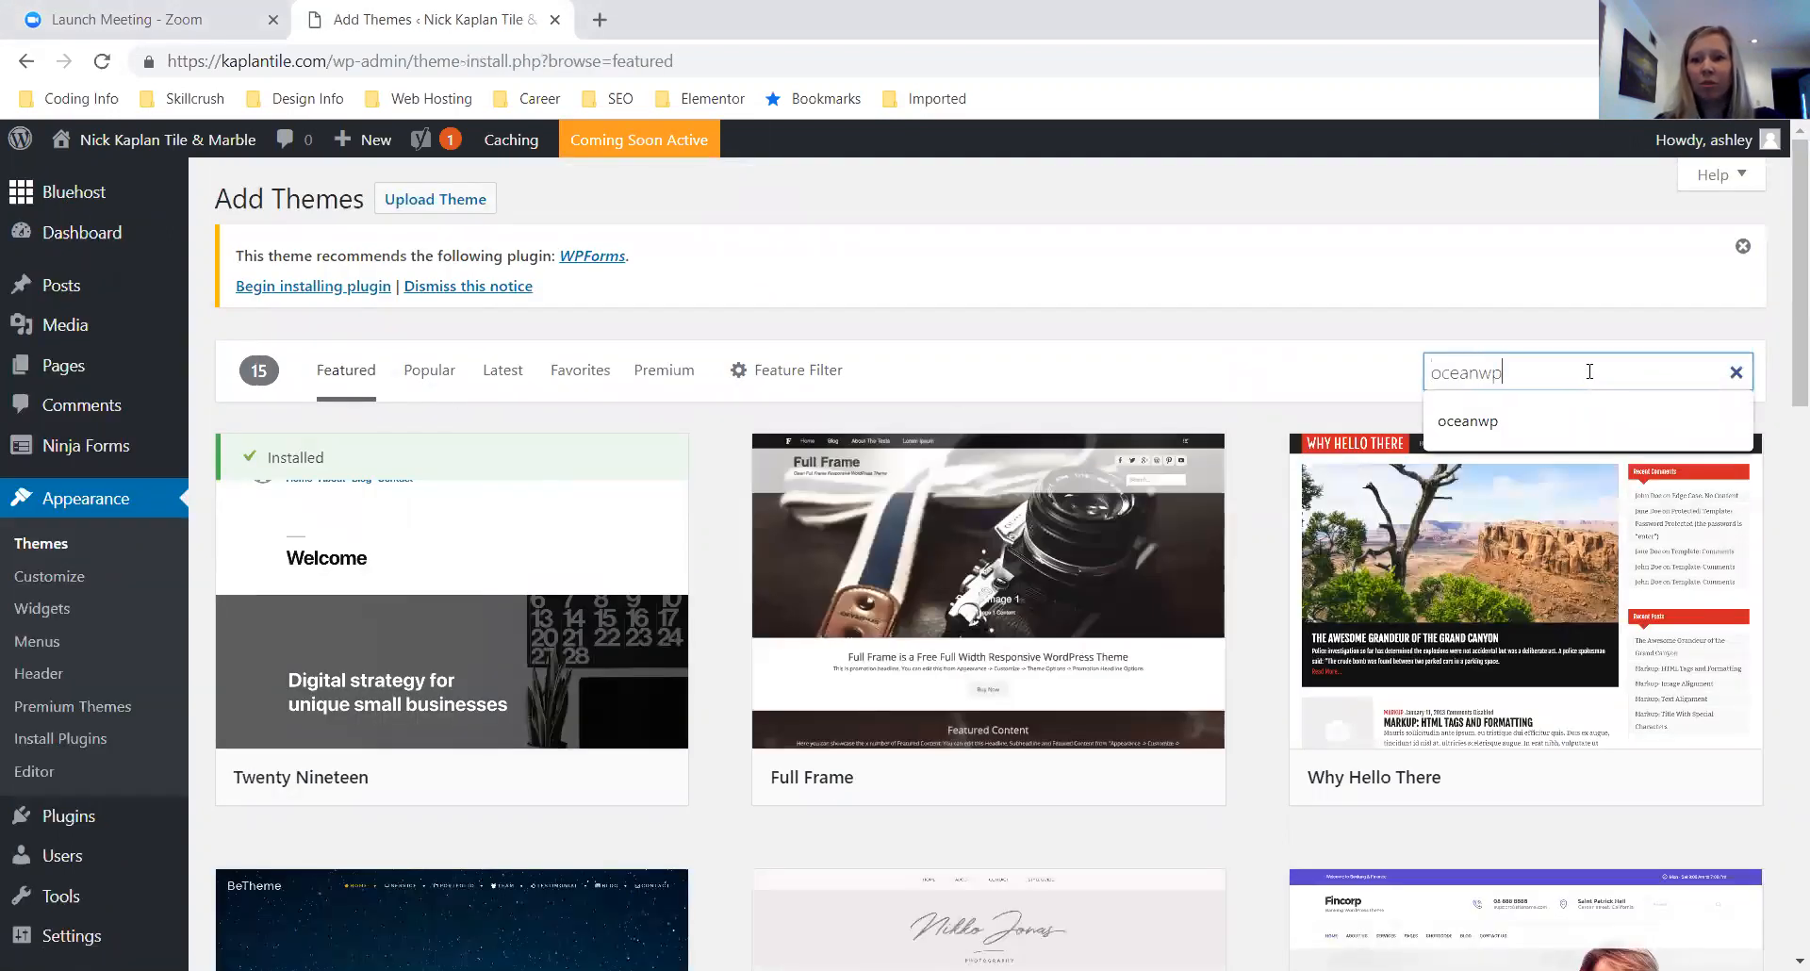
{"action": "key", "text": "Return"}
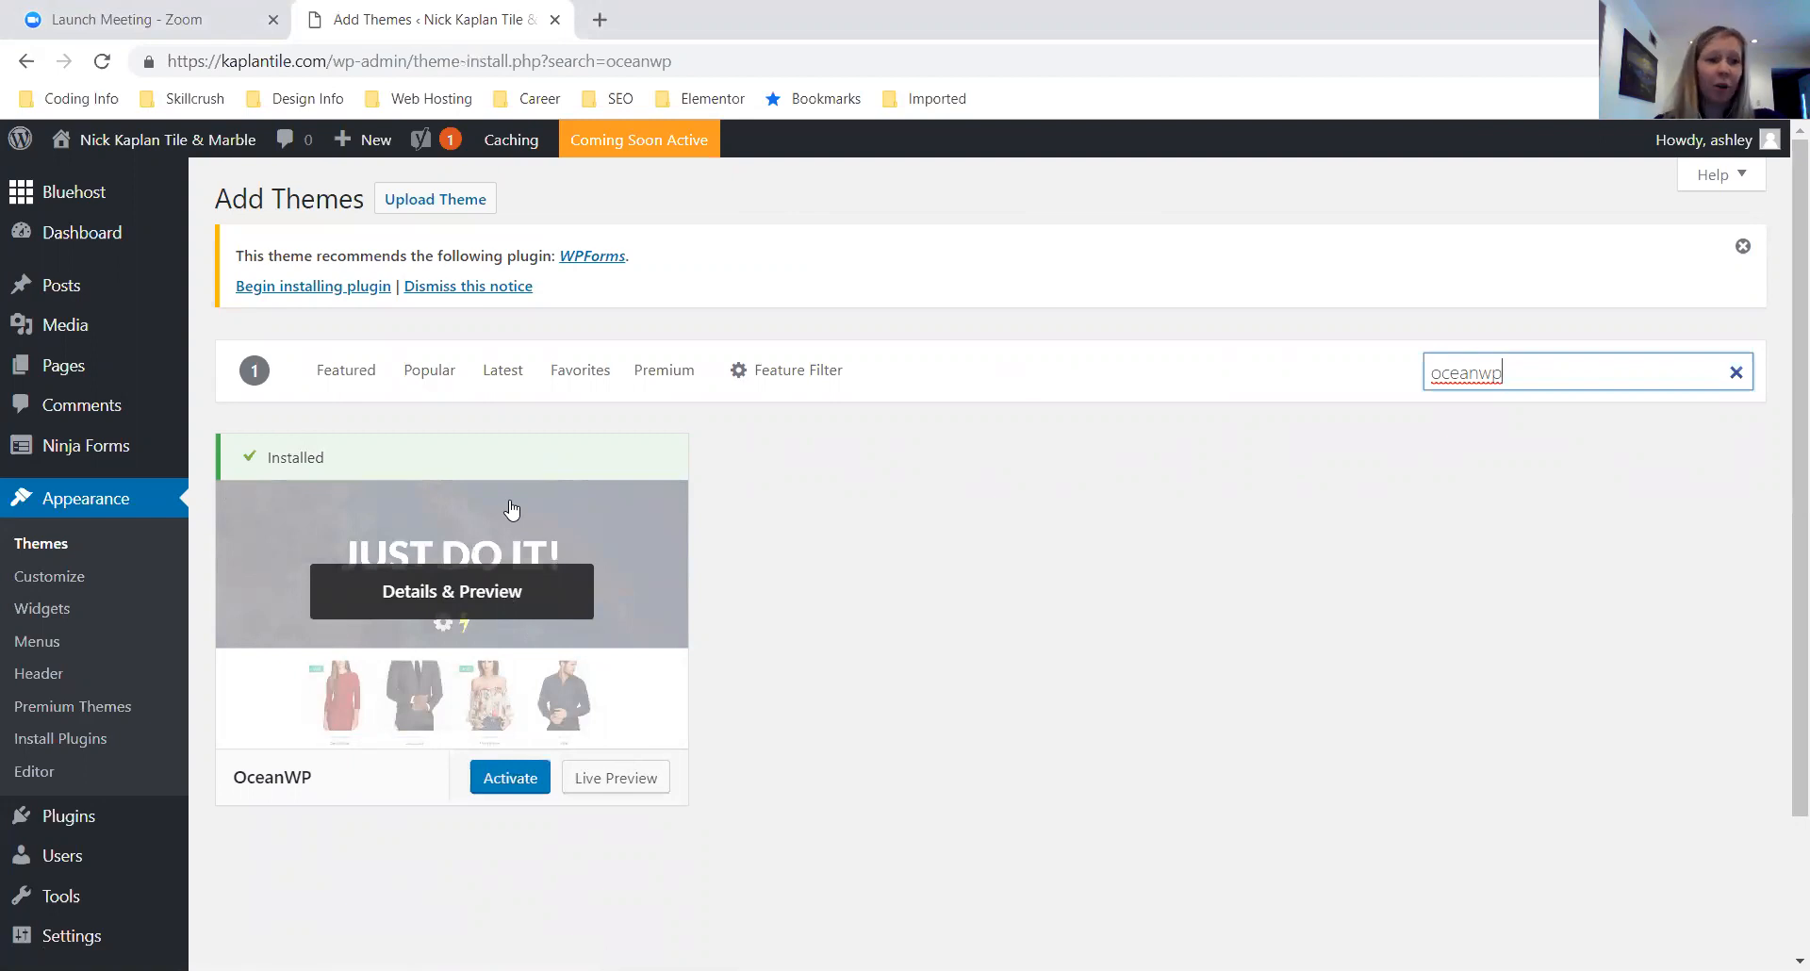
Open the theme customizer and look over its full list of settings sections, from Site Identity to Custom CSS/JS
{"action": "left_click", "coordinate": [67, 582]}
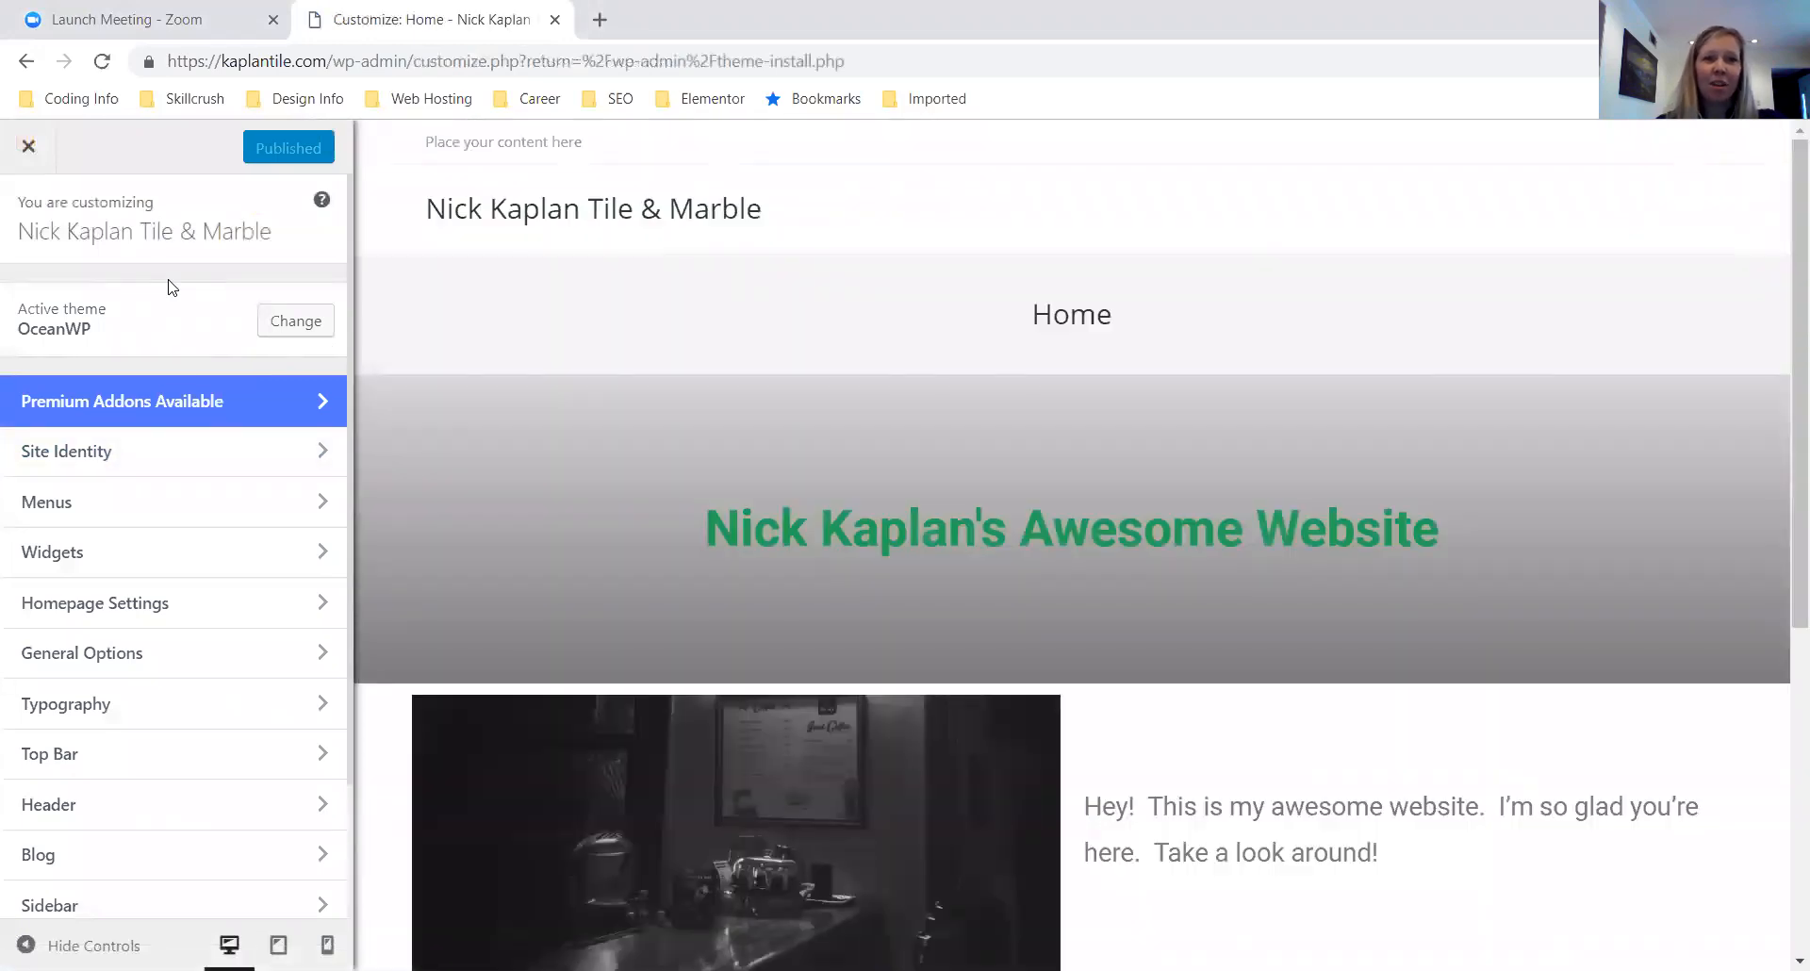
{"action": "scroll", "coordinate": [150, 295], "scroll_direction": "down", "scroll_amount": 2}
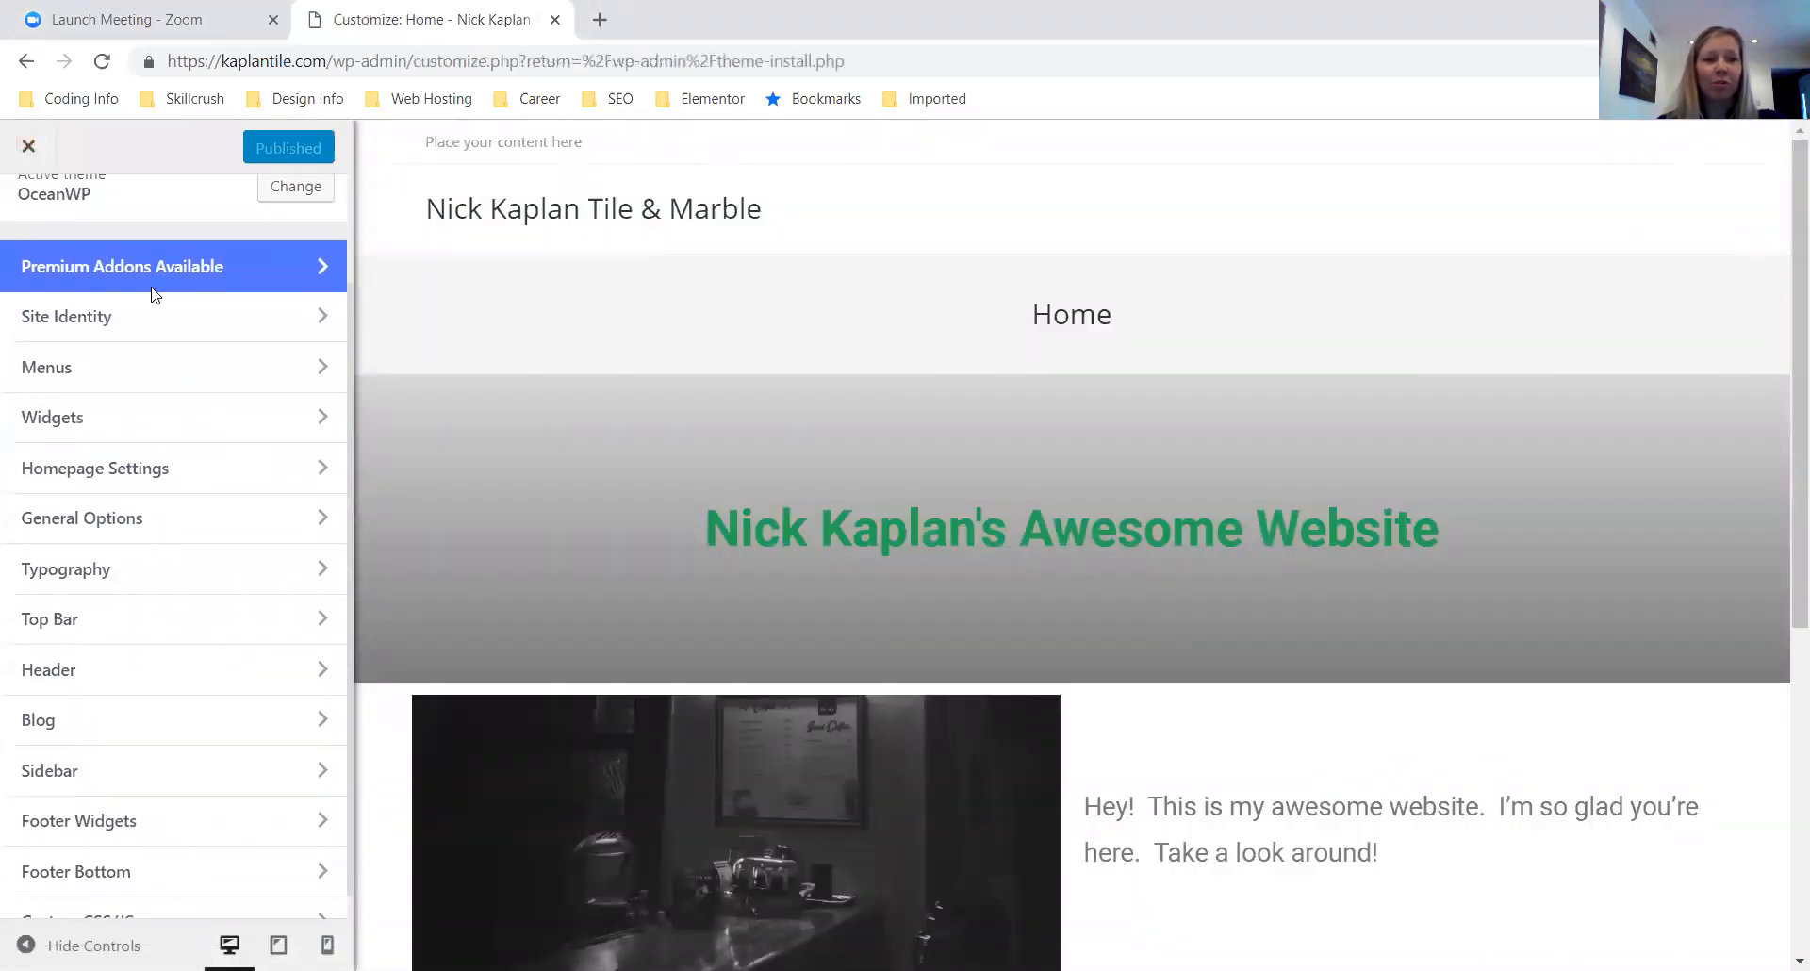
{"action": "scroll", "coordinate": [156, 295], "scroll_direction": "up", "scroll_amount": 2}
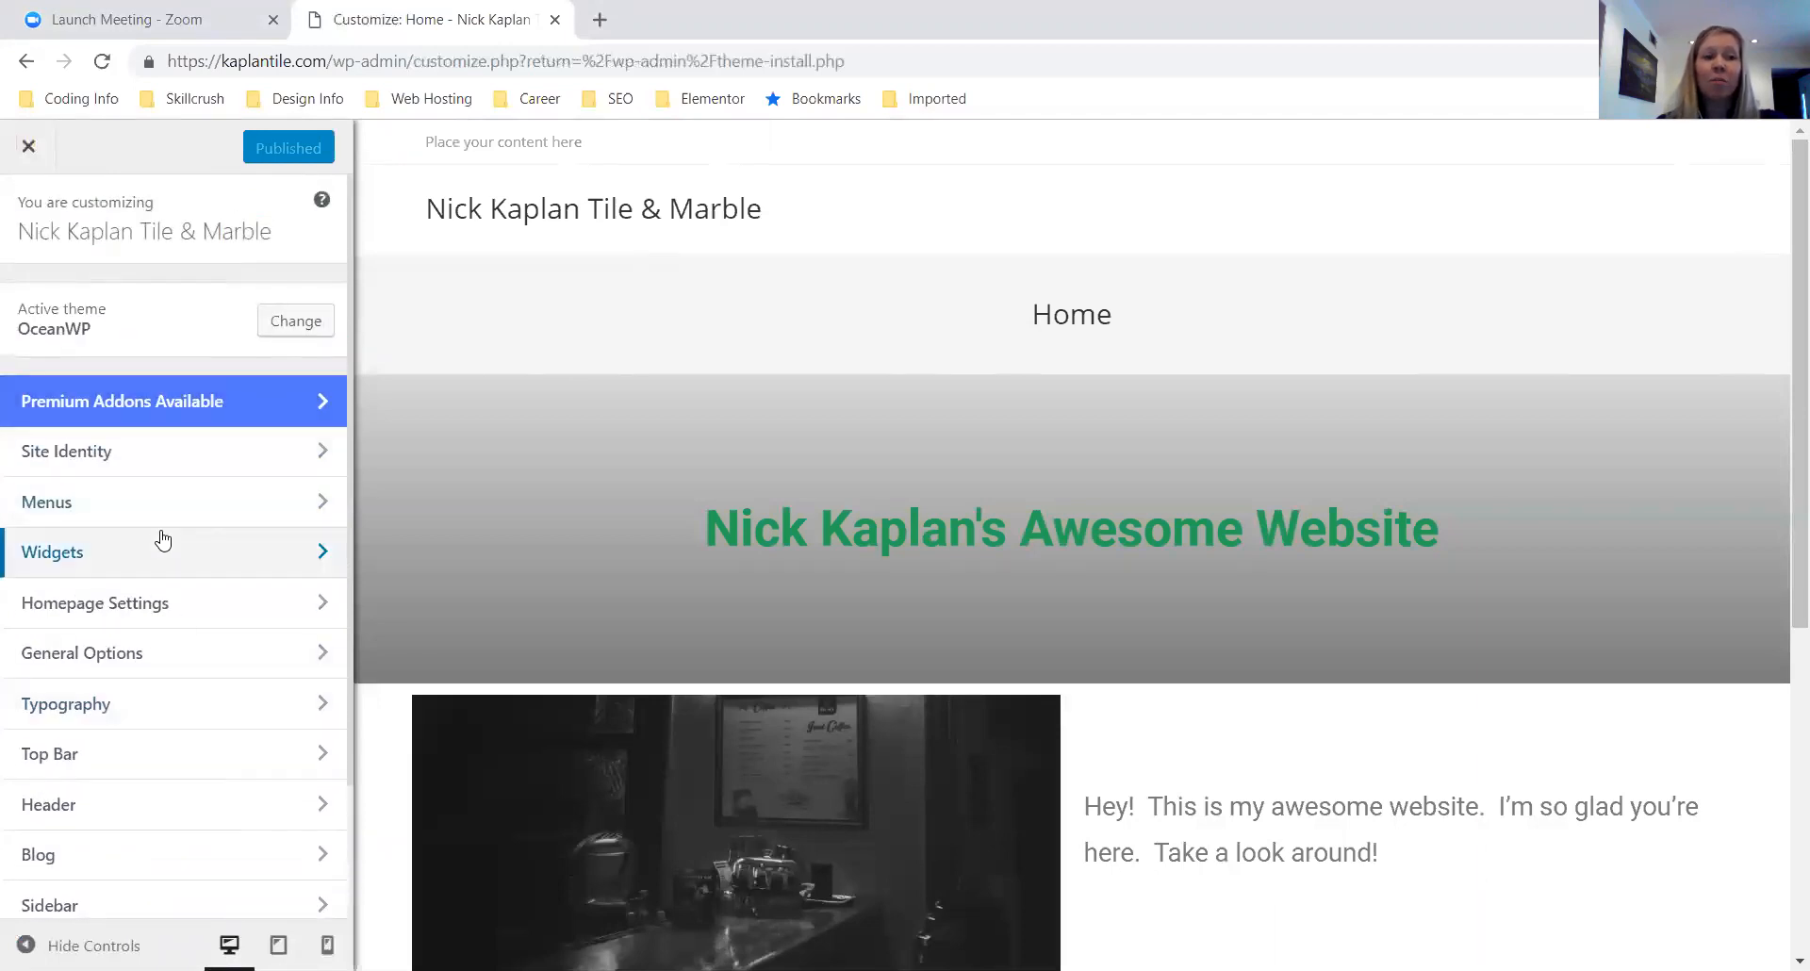
{"action": "scroll", "coordinate": [162, 539], "scroll_direction": "down", "scroll_amount": 2}
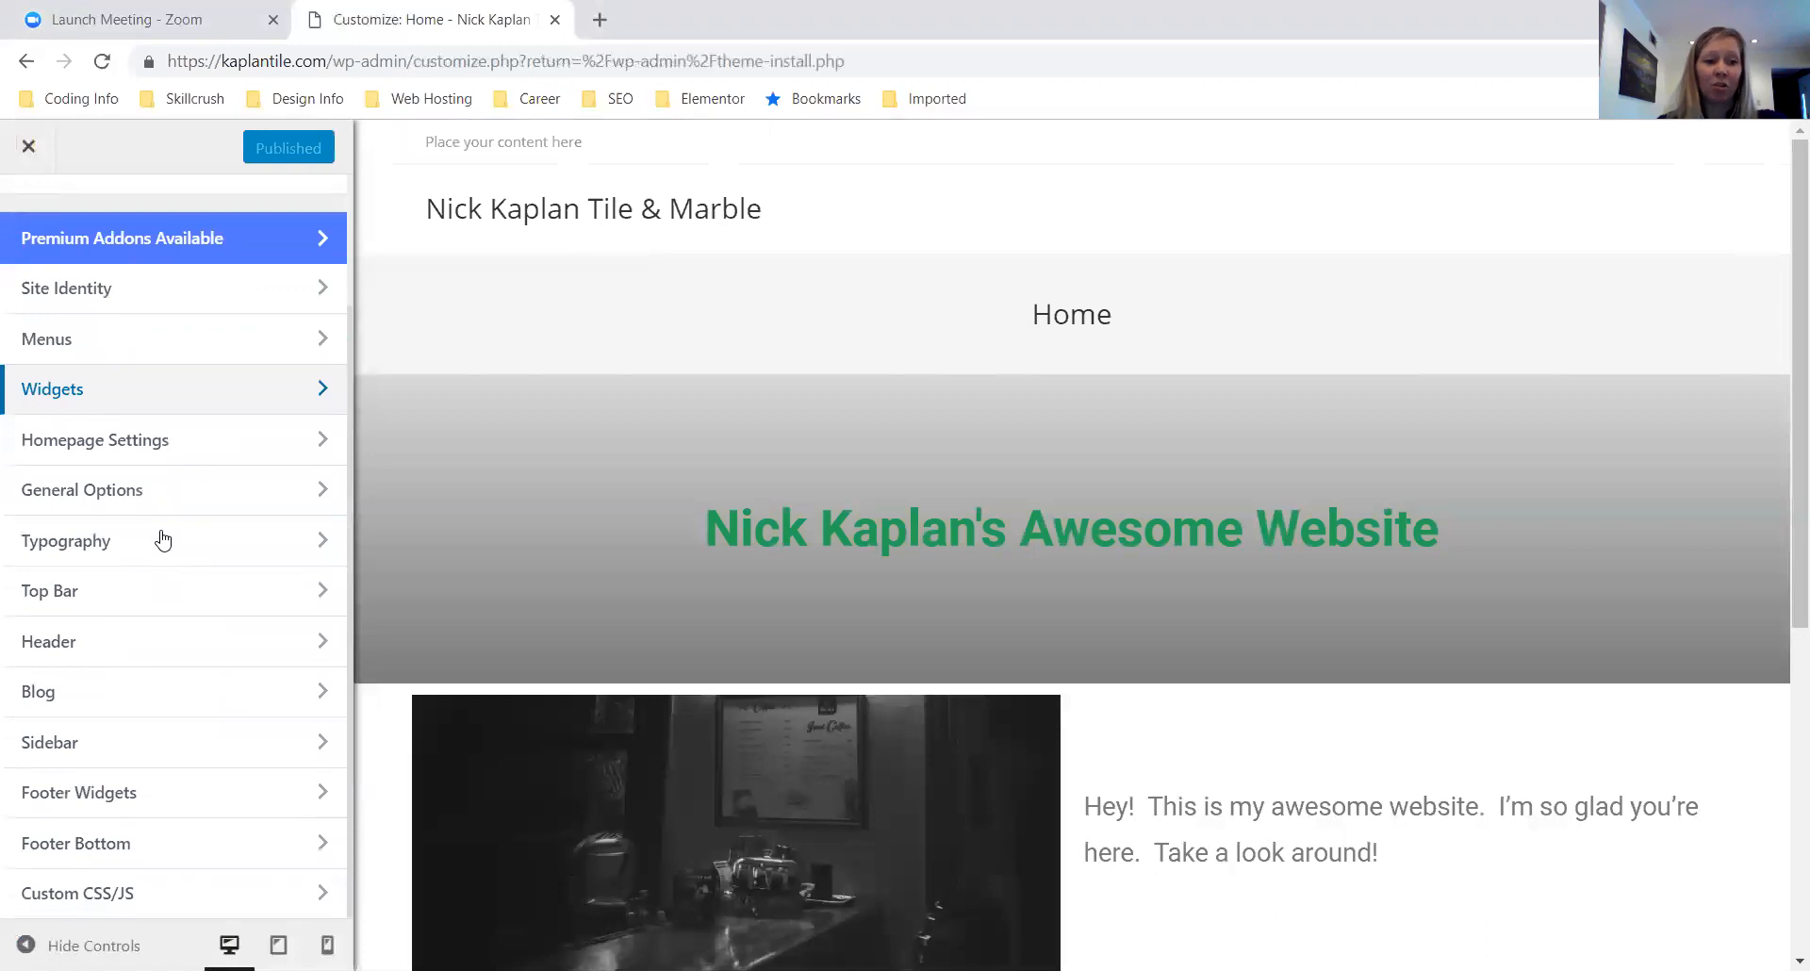
{"action": "scroll", "coordinate": [162, 539], "scroll_direction": "up", "scroll_amount": 2}
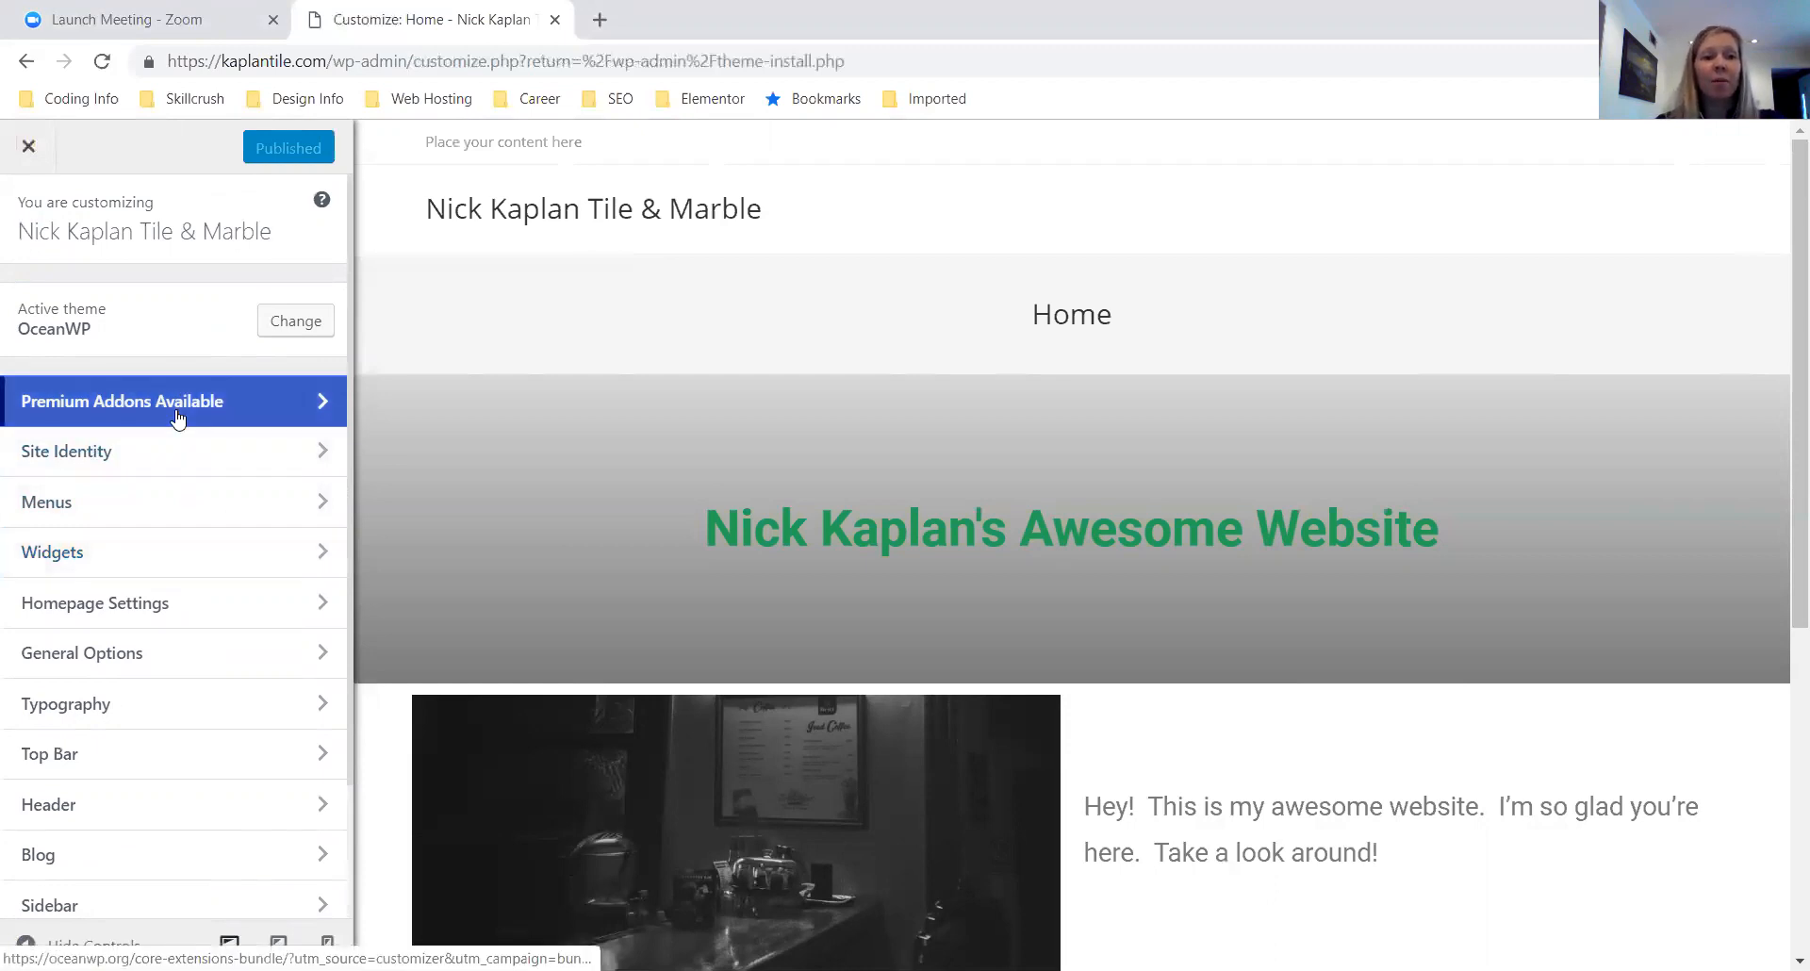
{"action": "scroll", "coordinate": [177, 415], "scroll_direction": "down", "scroll_amount": 2}
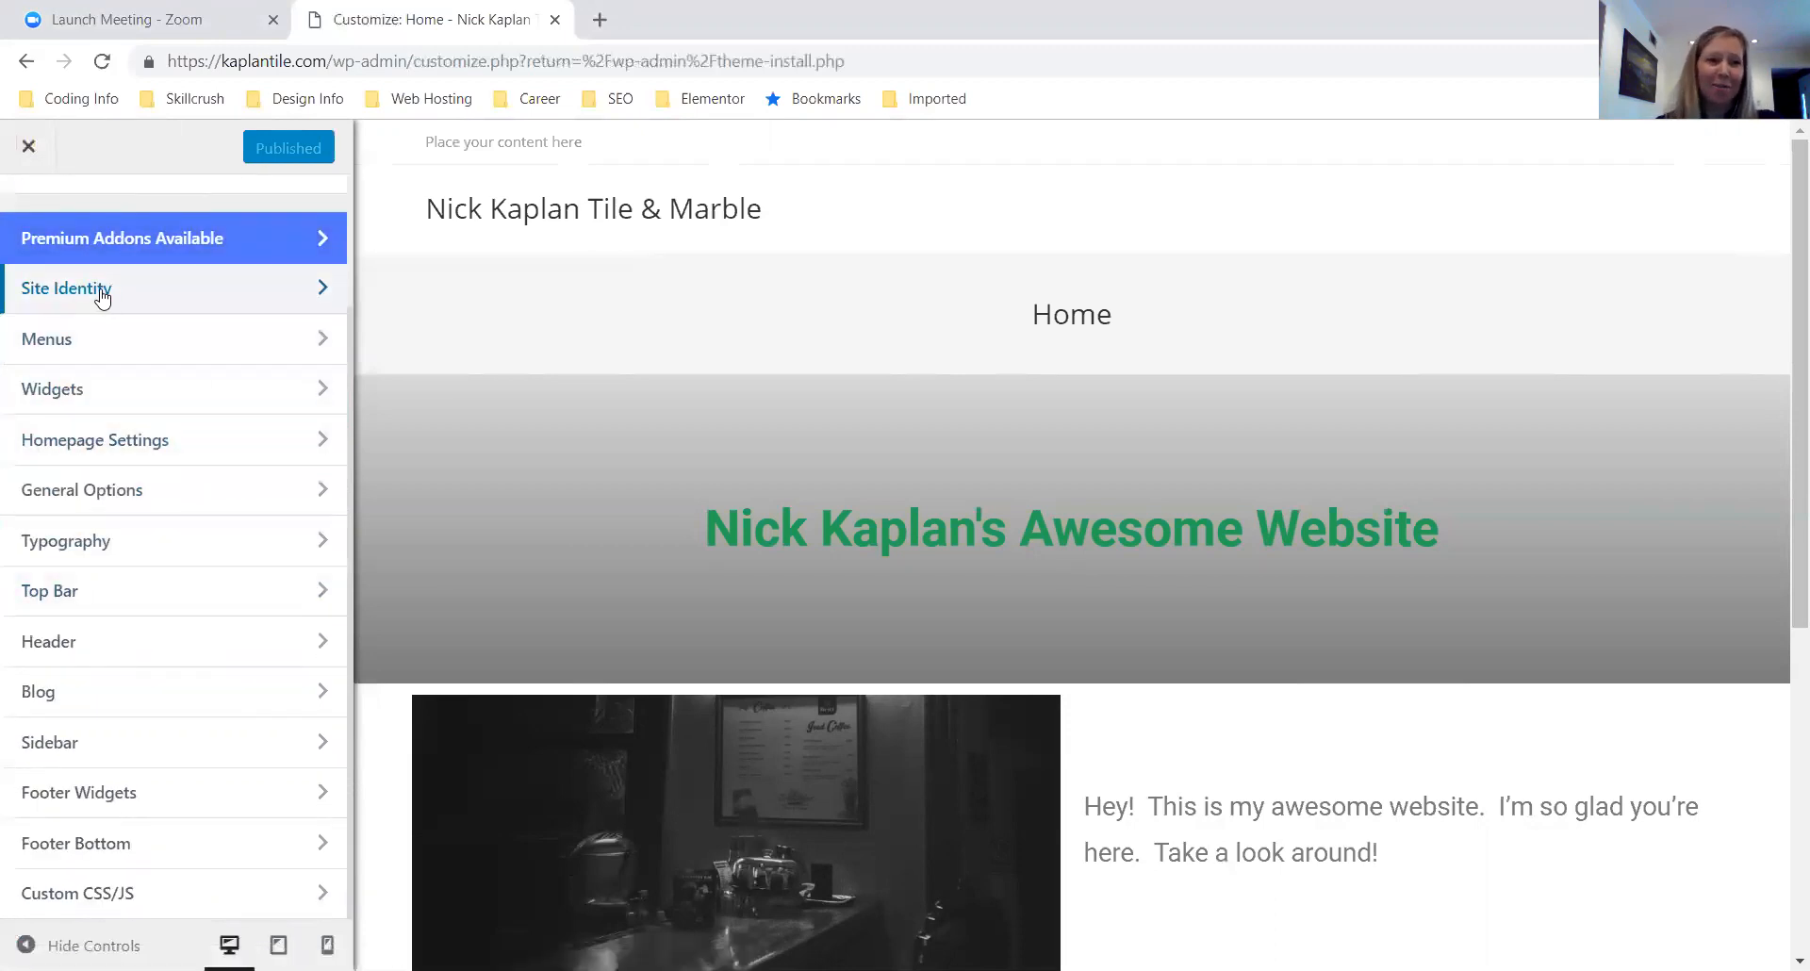
Set the site's tagline to "Custom tile and marble installation" in the Site Identity settings
{"action": "left_click", "coordinate": [102, 292]}
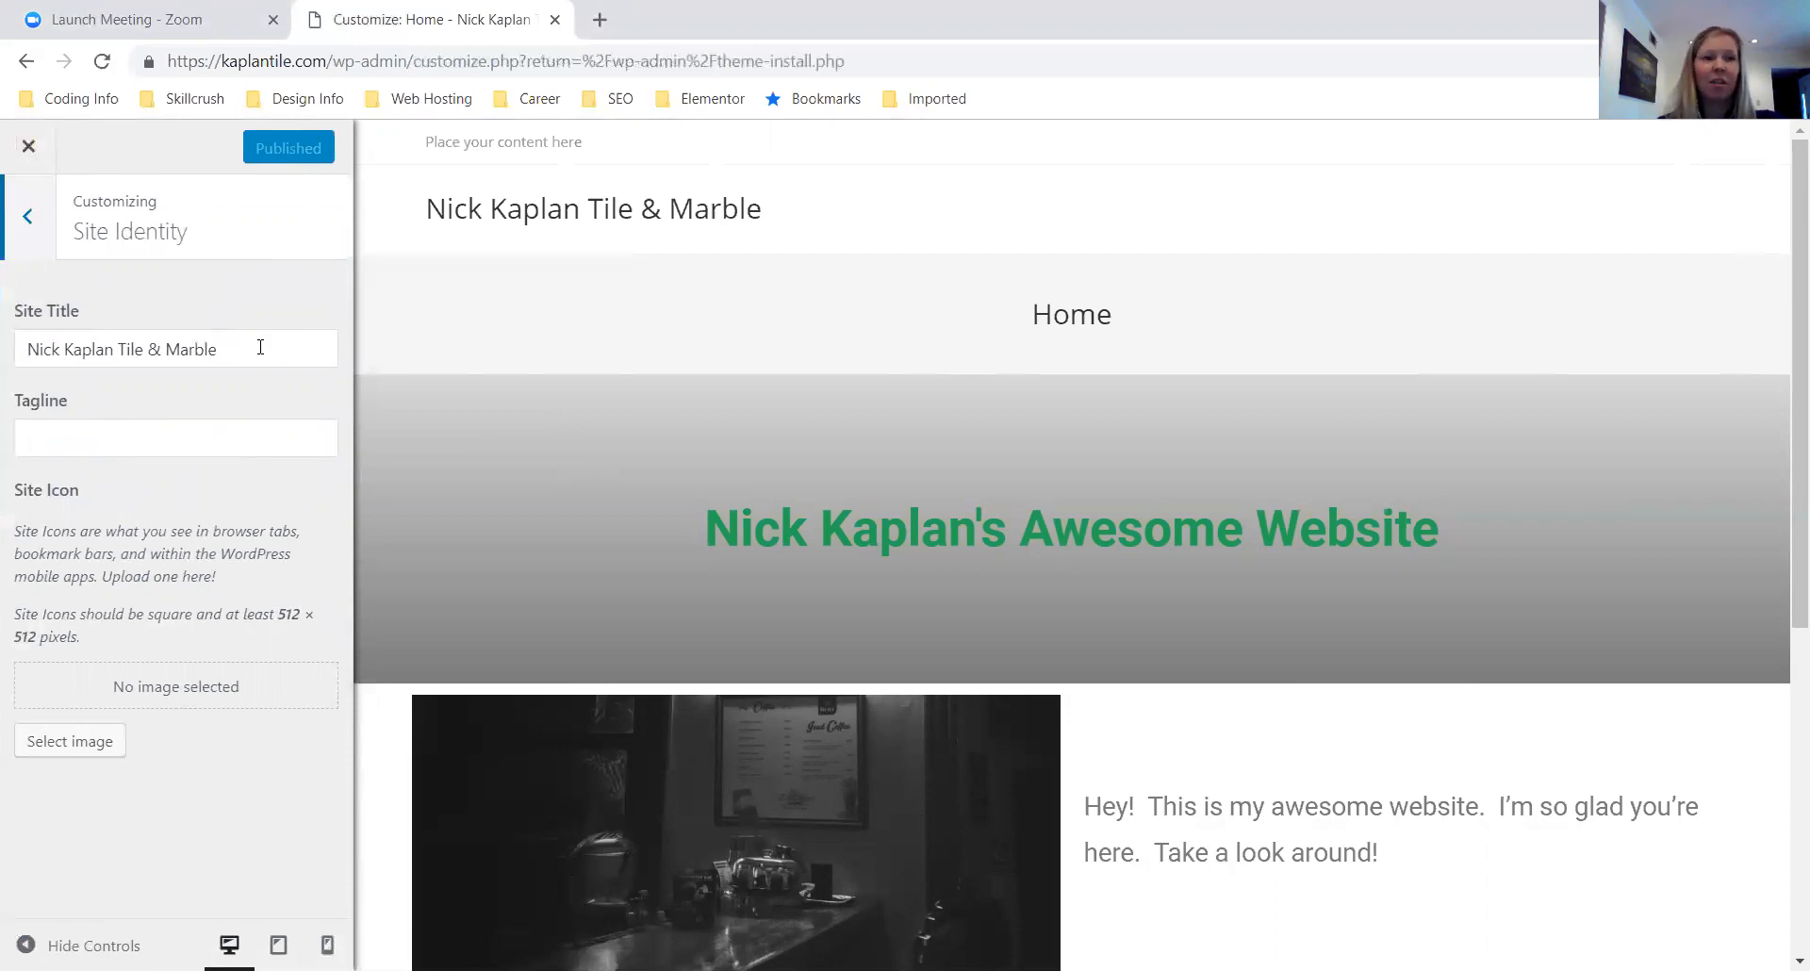
{"action": "left_click", "coordinate": [56, 437]}
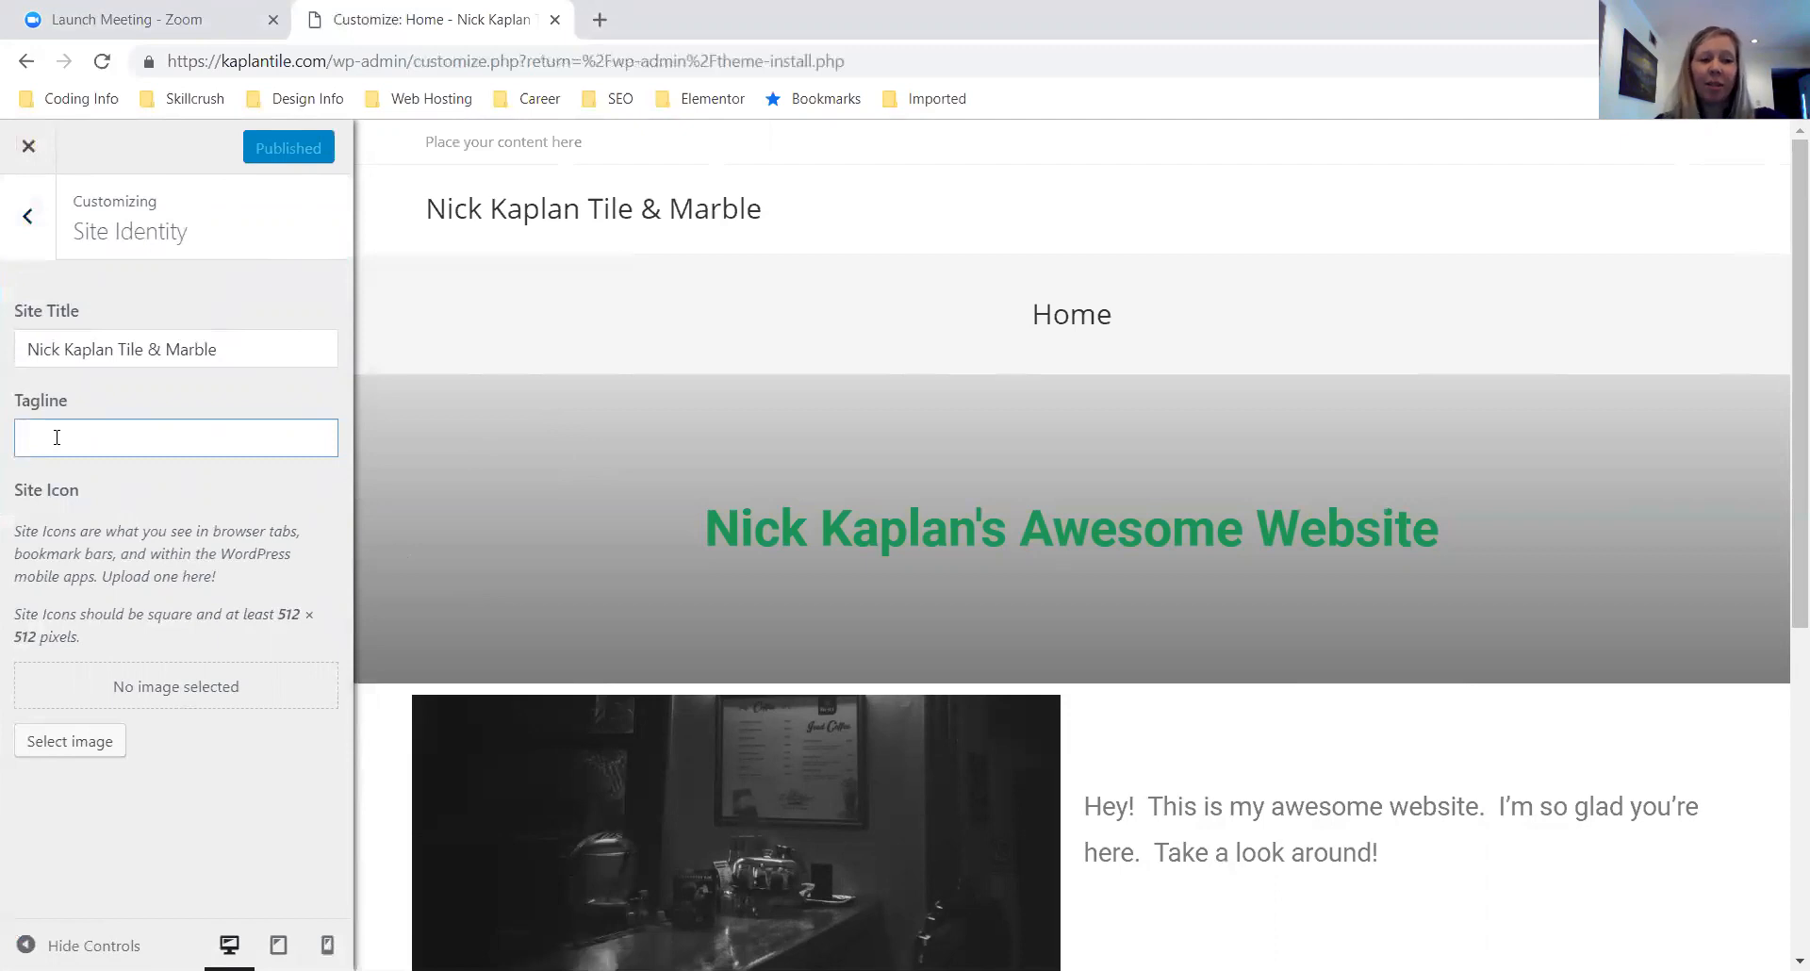
{"action": "type", "text": "Custom"}
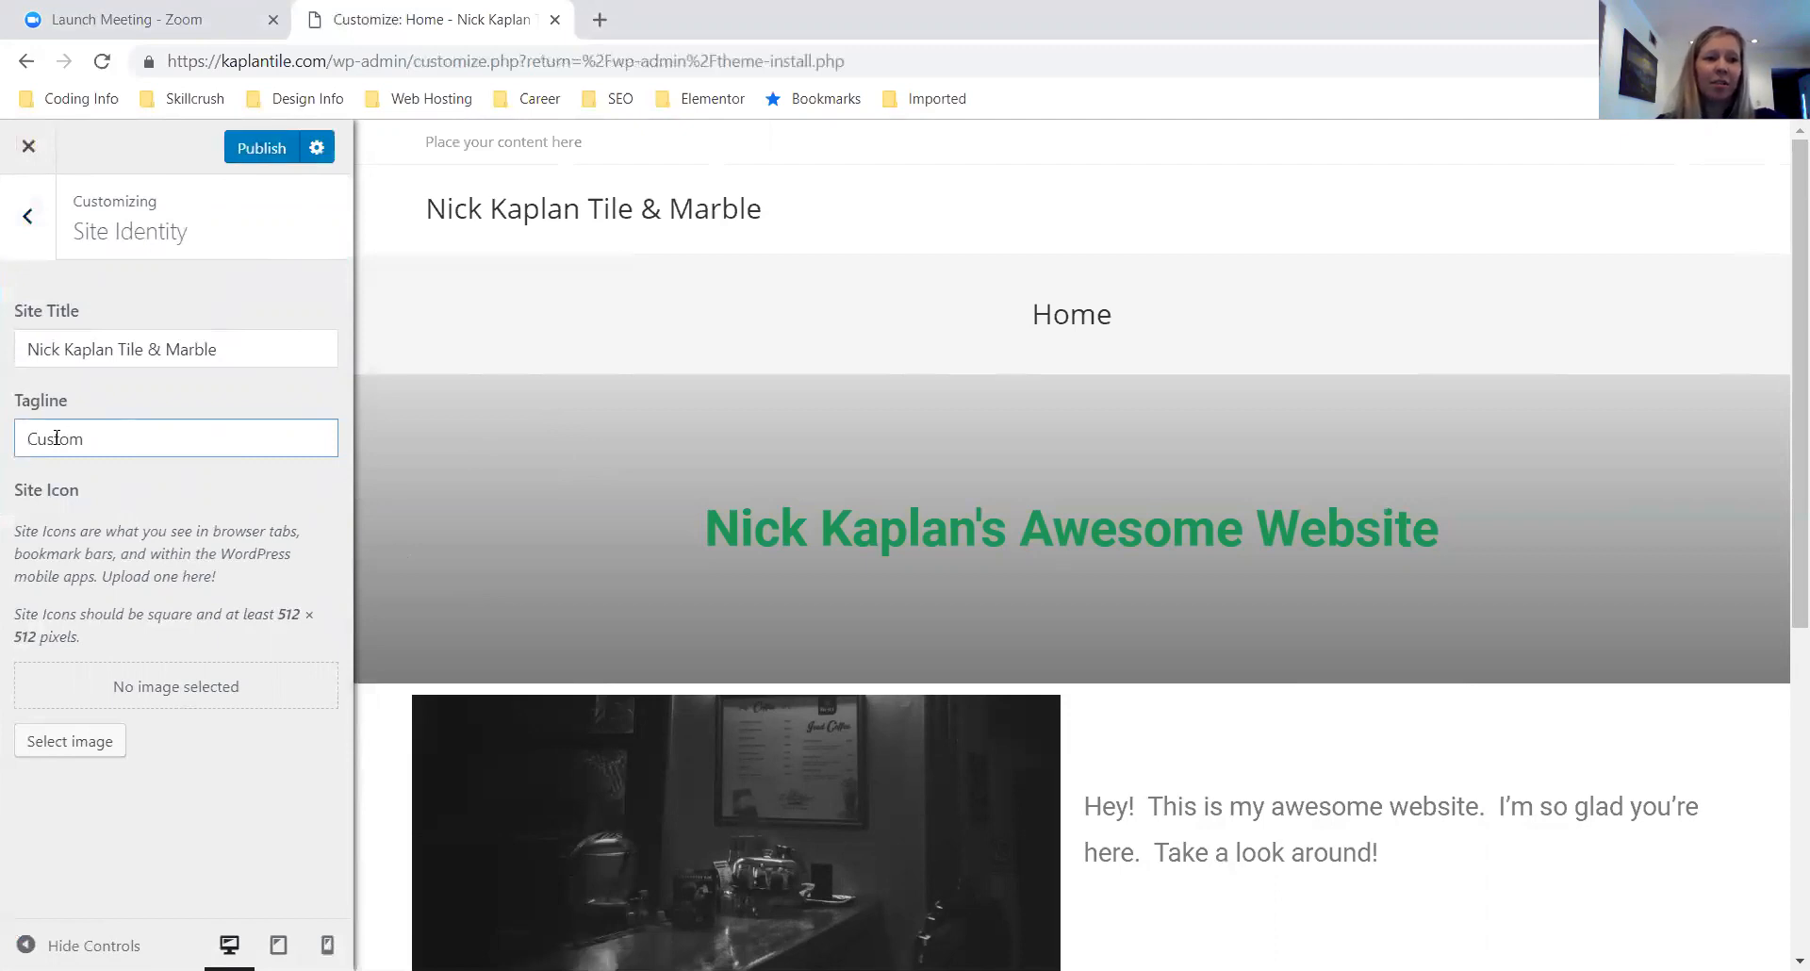
{"action": "type", "text": " tile and marble installation"}
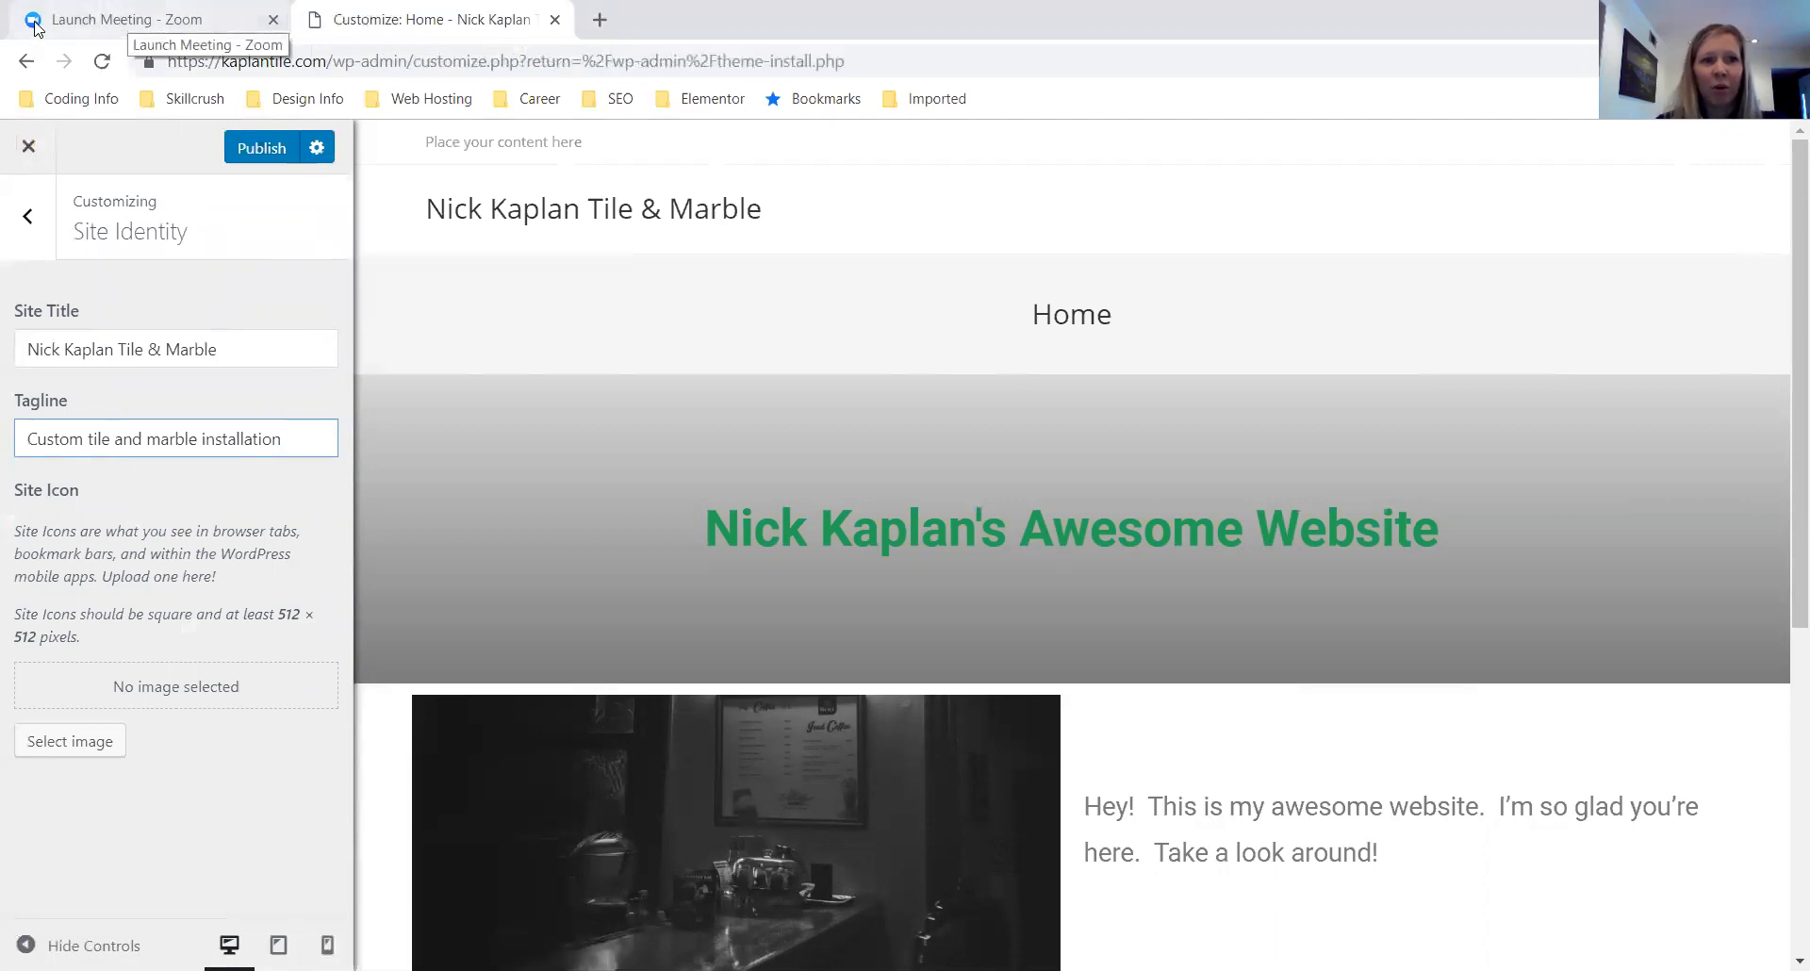
View the site icon of the presenter's own website in a new browser tab and return to the customizer
{"action": "left_click", "coordinate": [600, 19]}
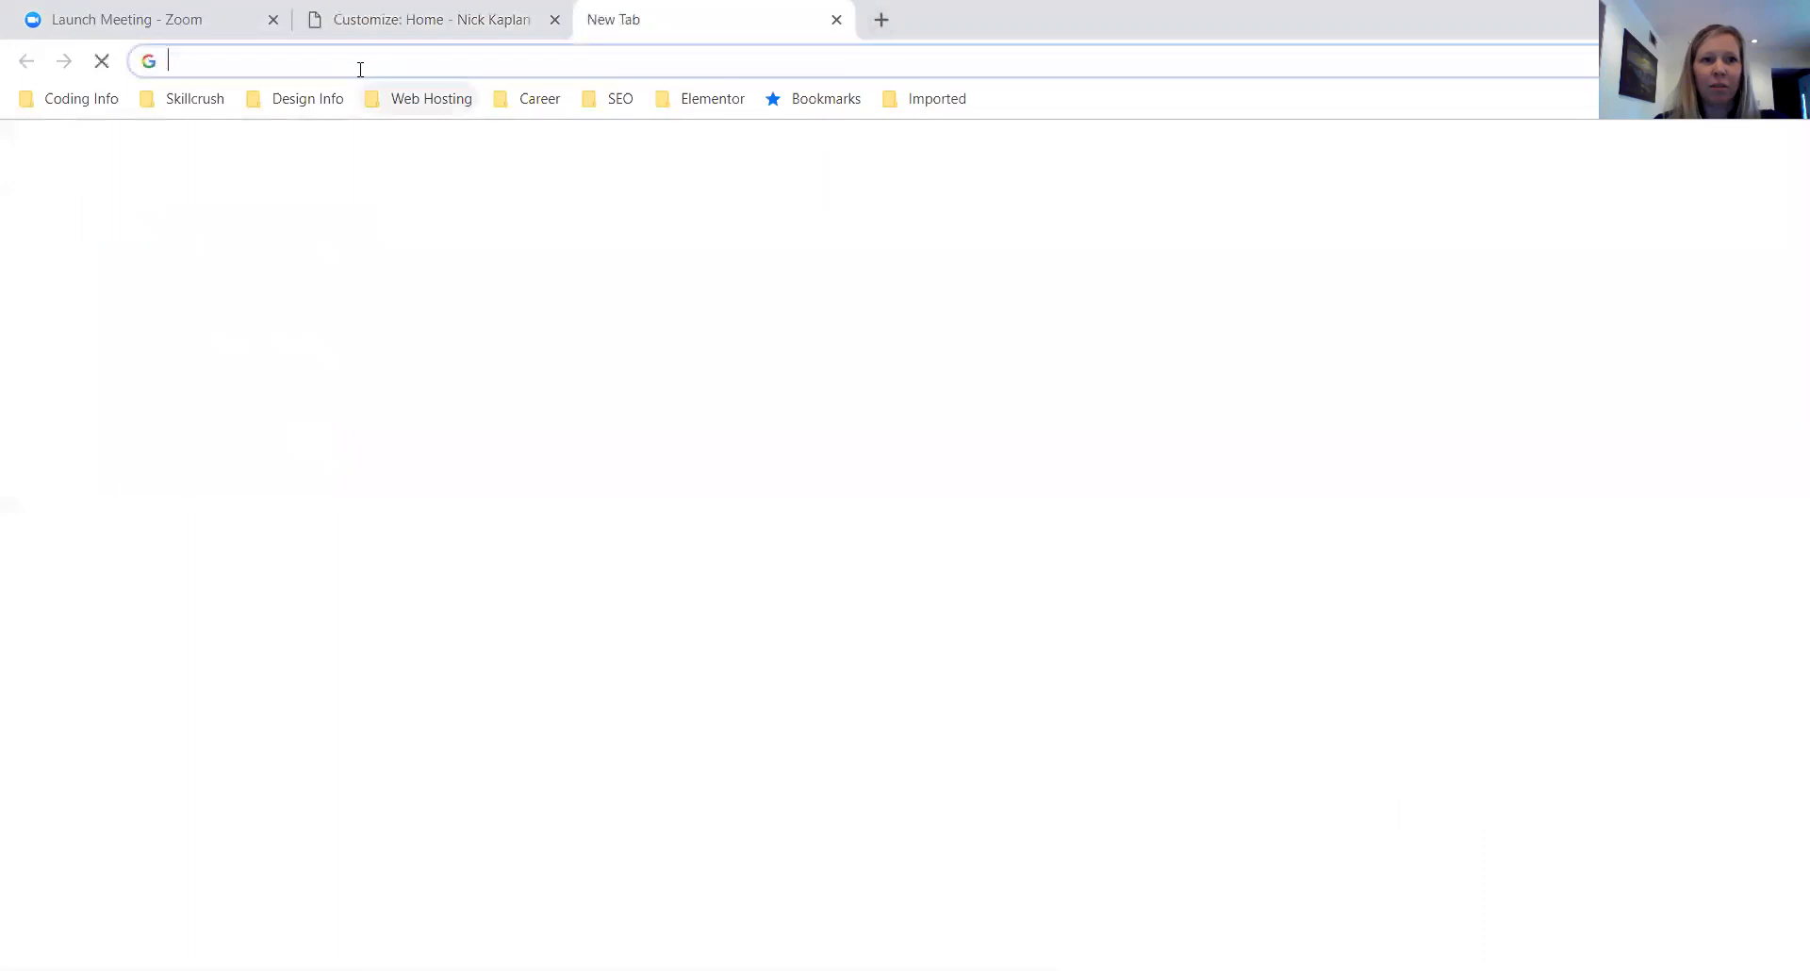
{"action": "type", "text": "ashl"}
{"action": "key", "text": "Return"}
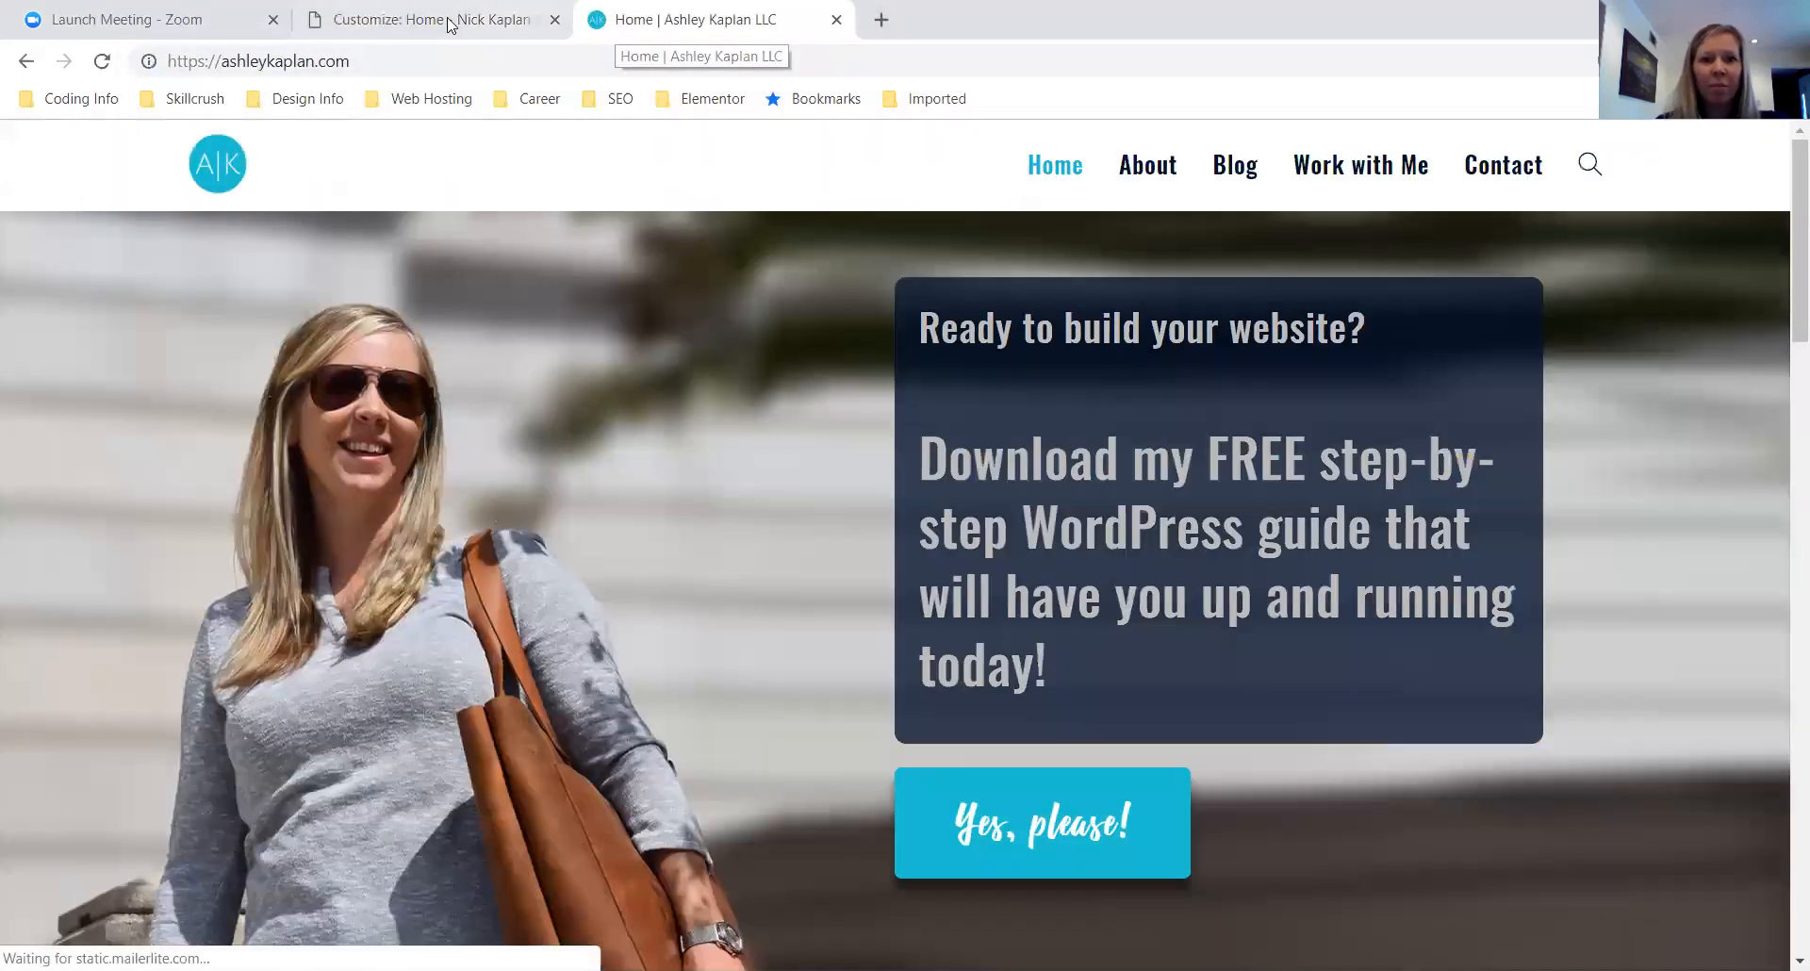
{"action": "left_click", "coordinate": [443, 23]}
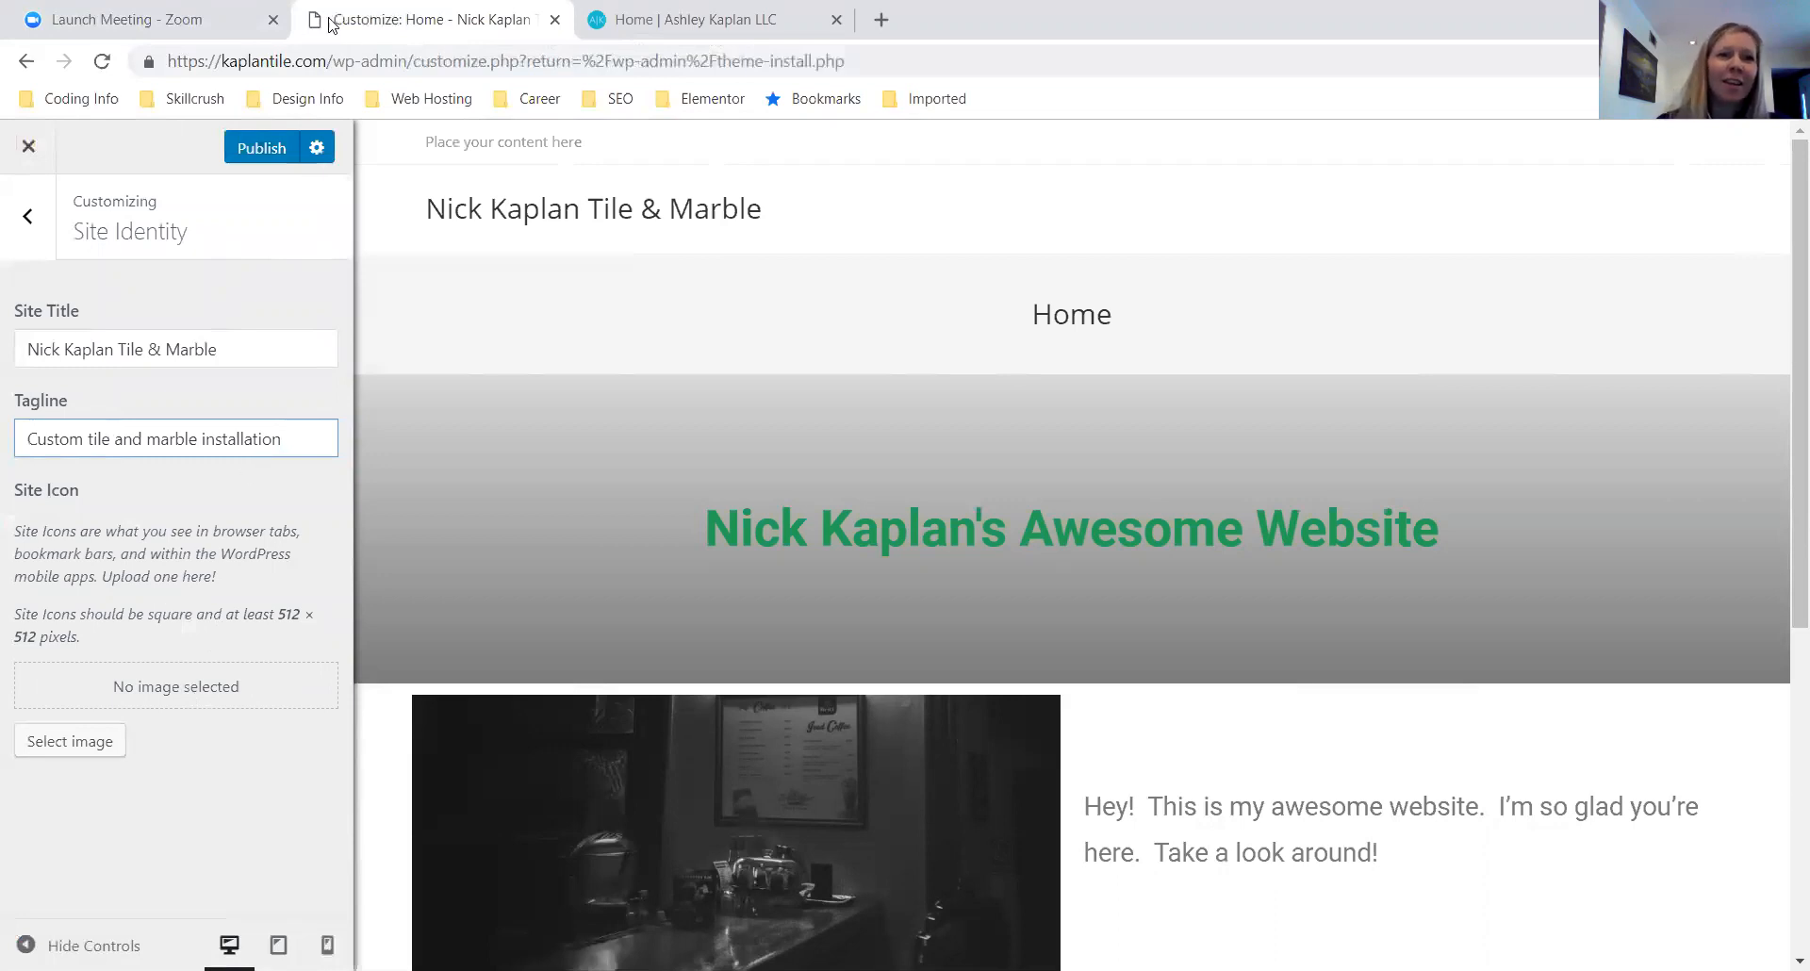
Create a navigation menu named "Main Menu" and assign it to the Main location
{"action": "left_click", "coordinate": [16, 217]}
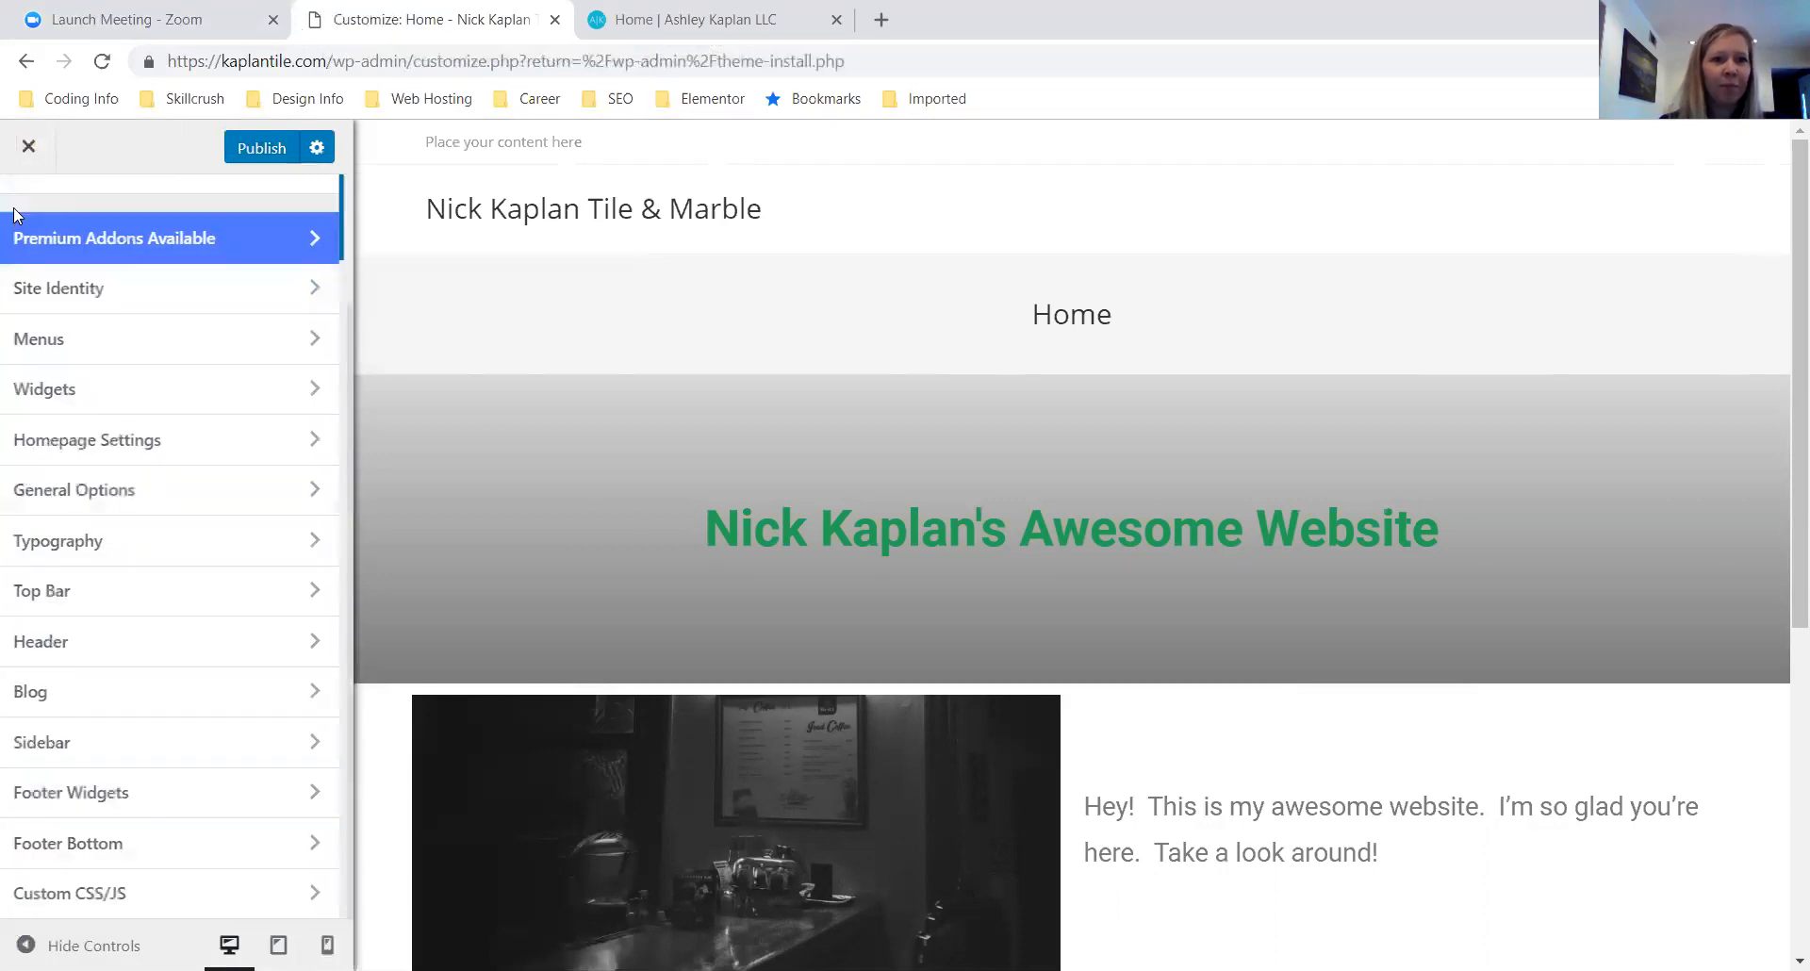
{"action": "left_click", "coordinate": [127, 347]}
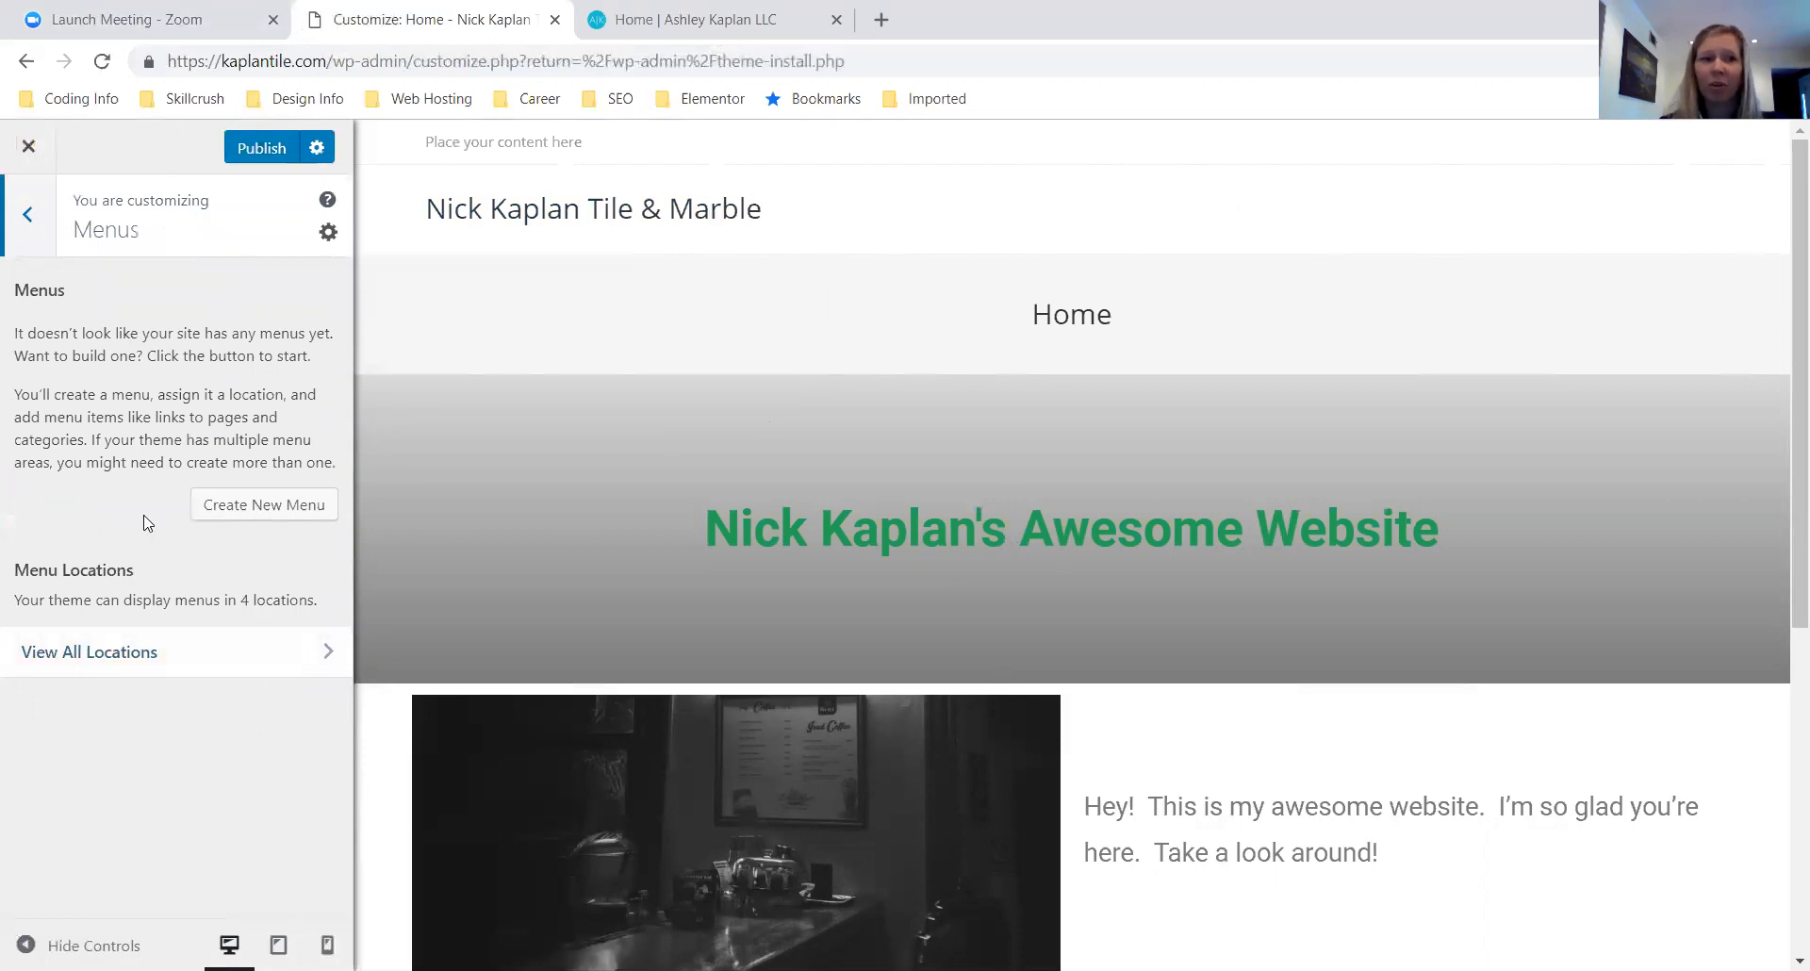
{"action": "left_click", "coordinate": [247, 513]}
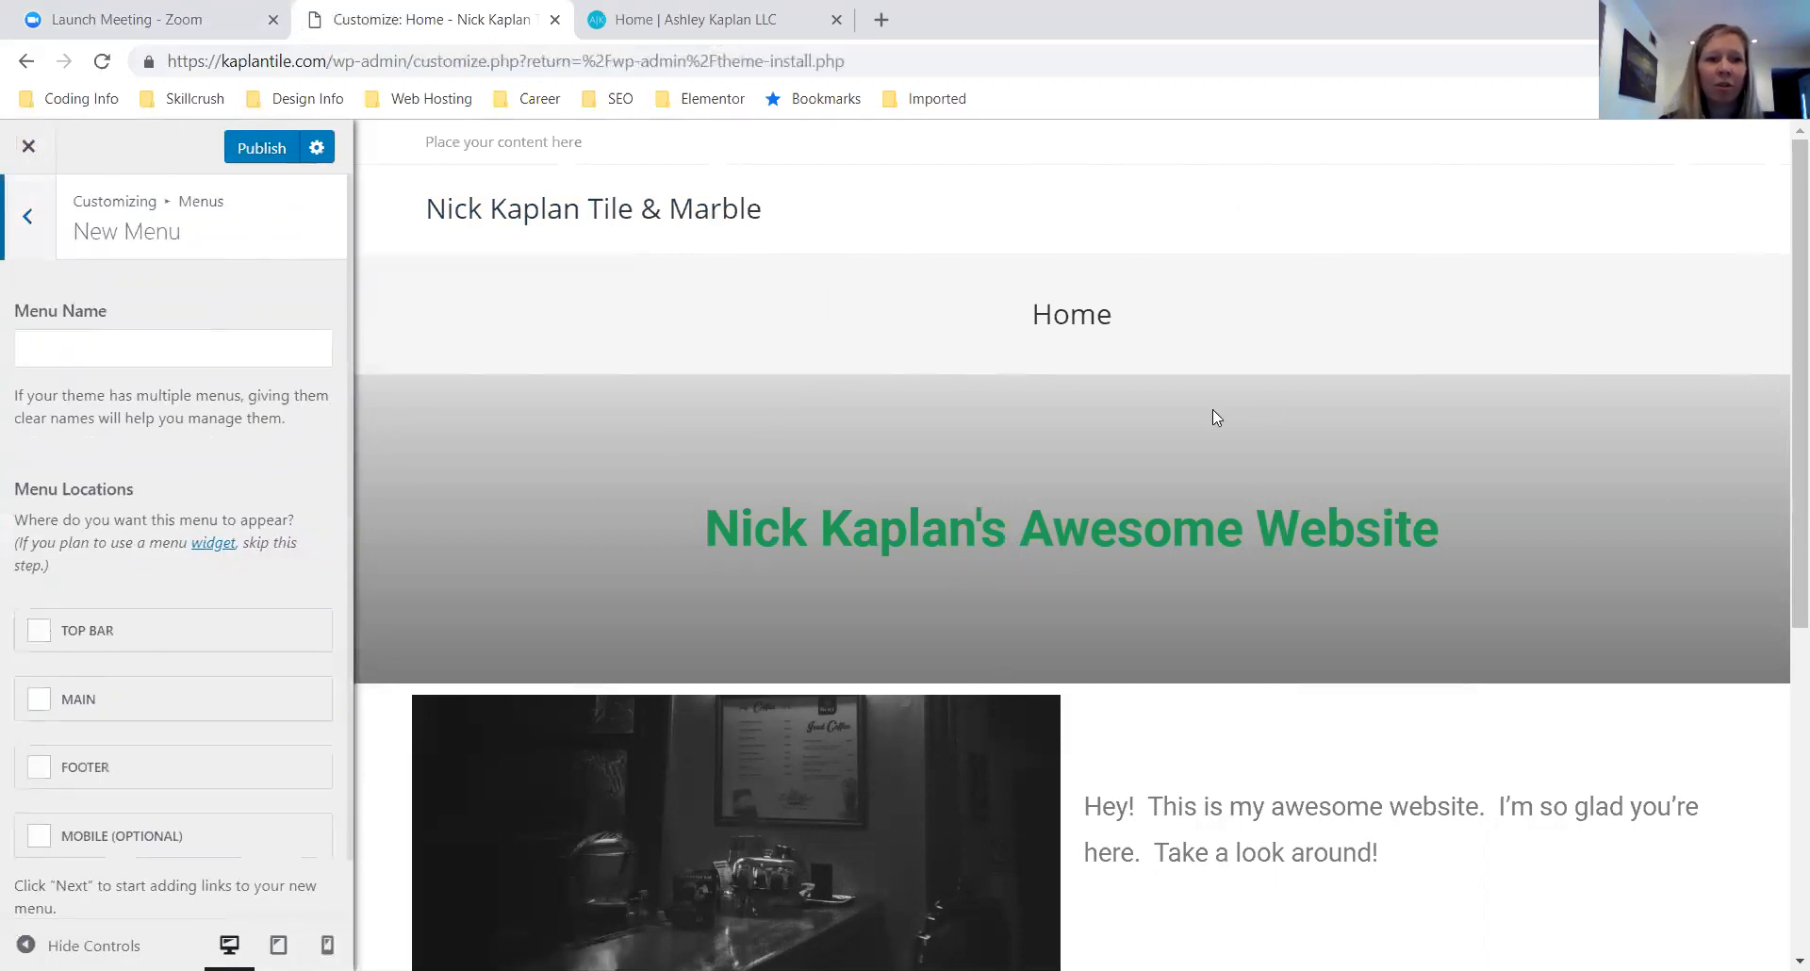
{"action": "left_click", "coordinate": [158, 346]}
{"action": "type", "text": "Main Menu"}
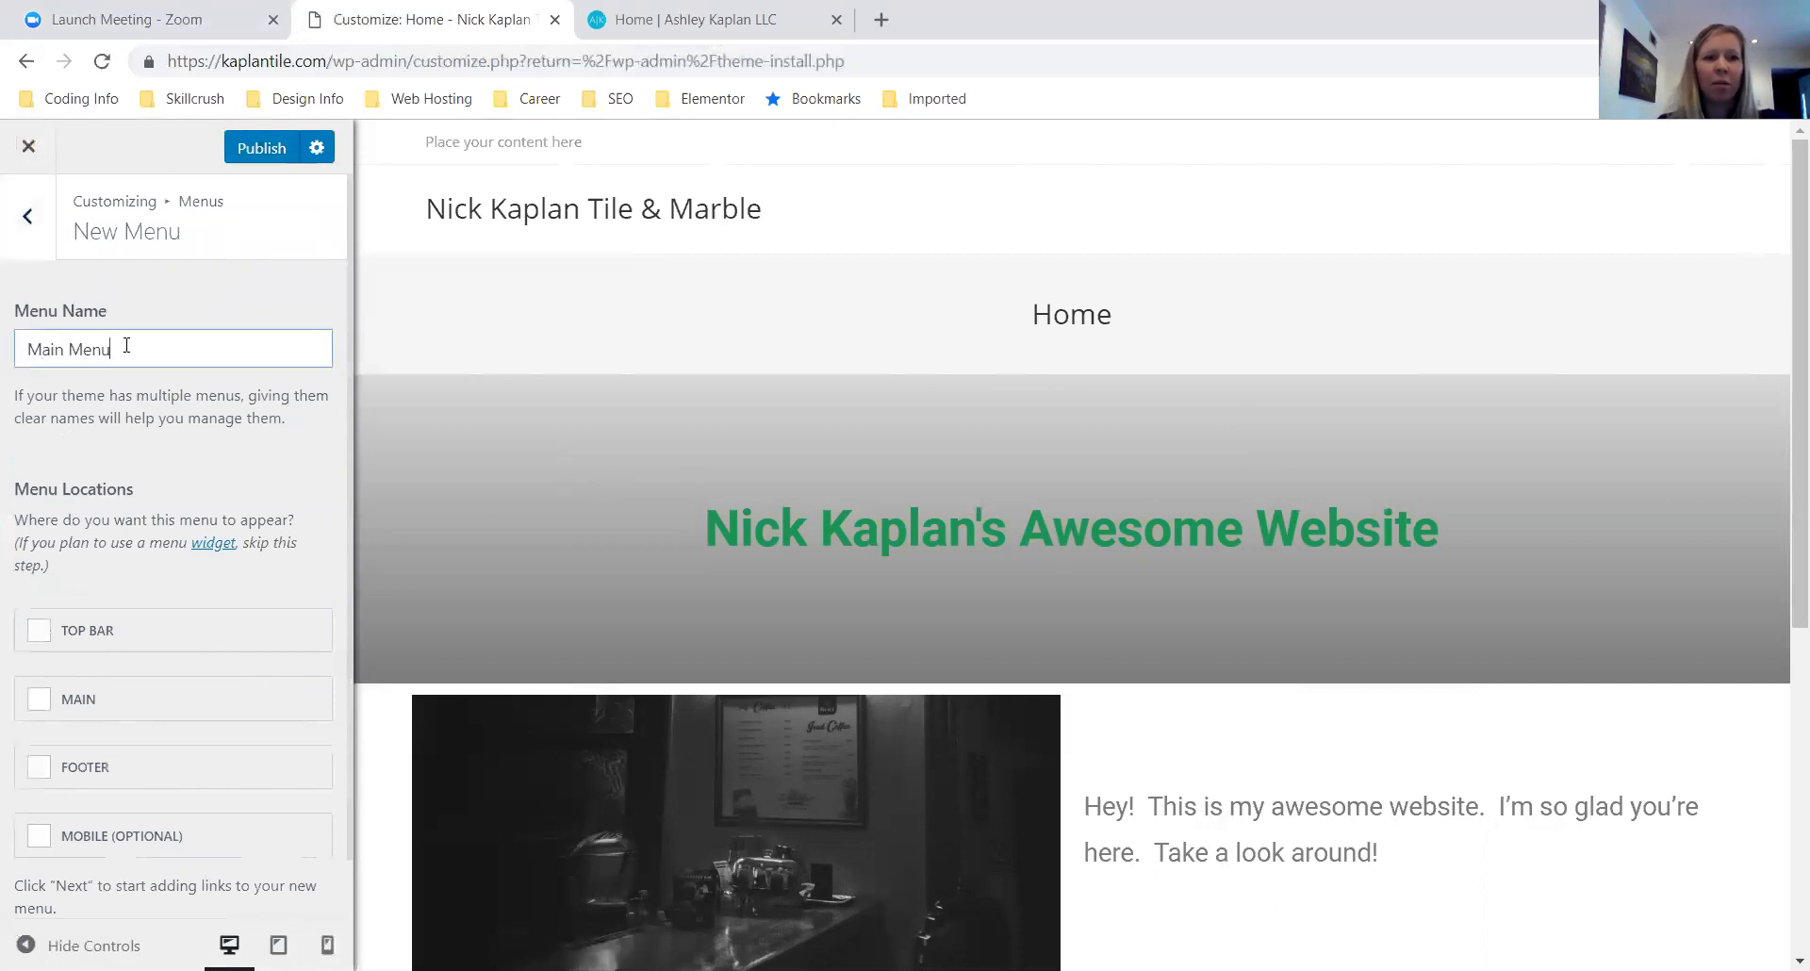
{"action": "scroll", "coordinate": [141, 443], "scroll_direction": "down", "scroll_amount": 1}
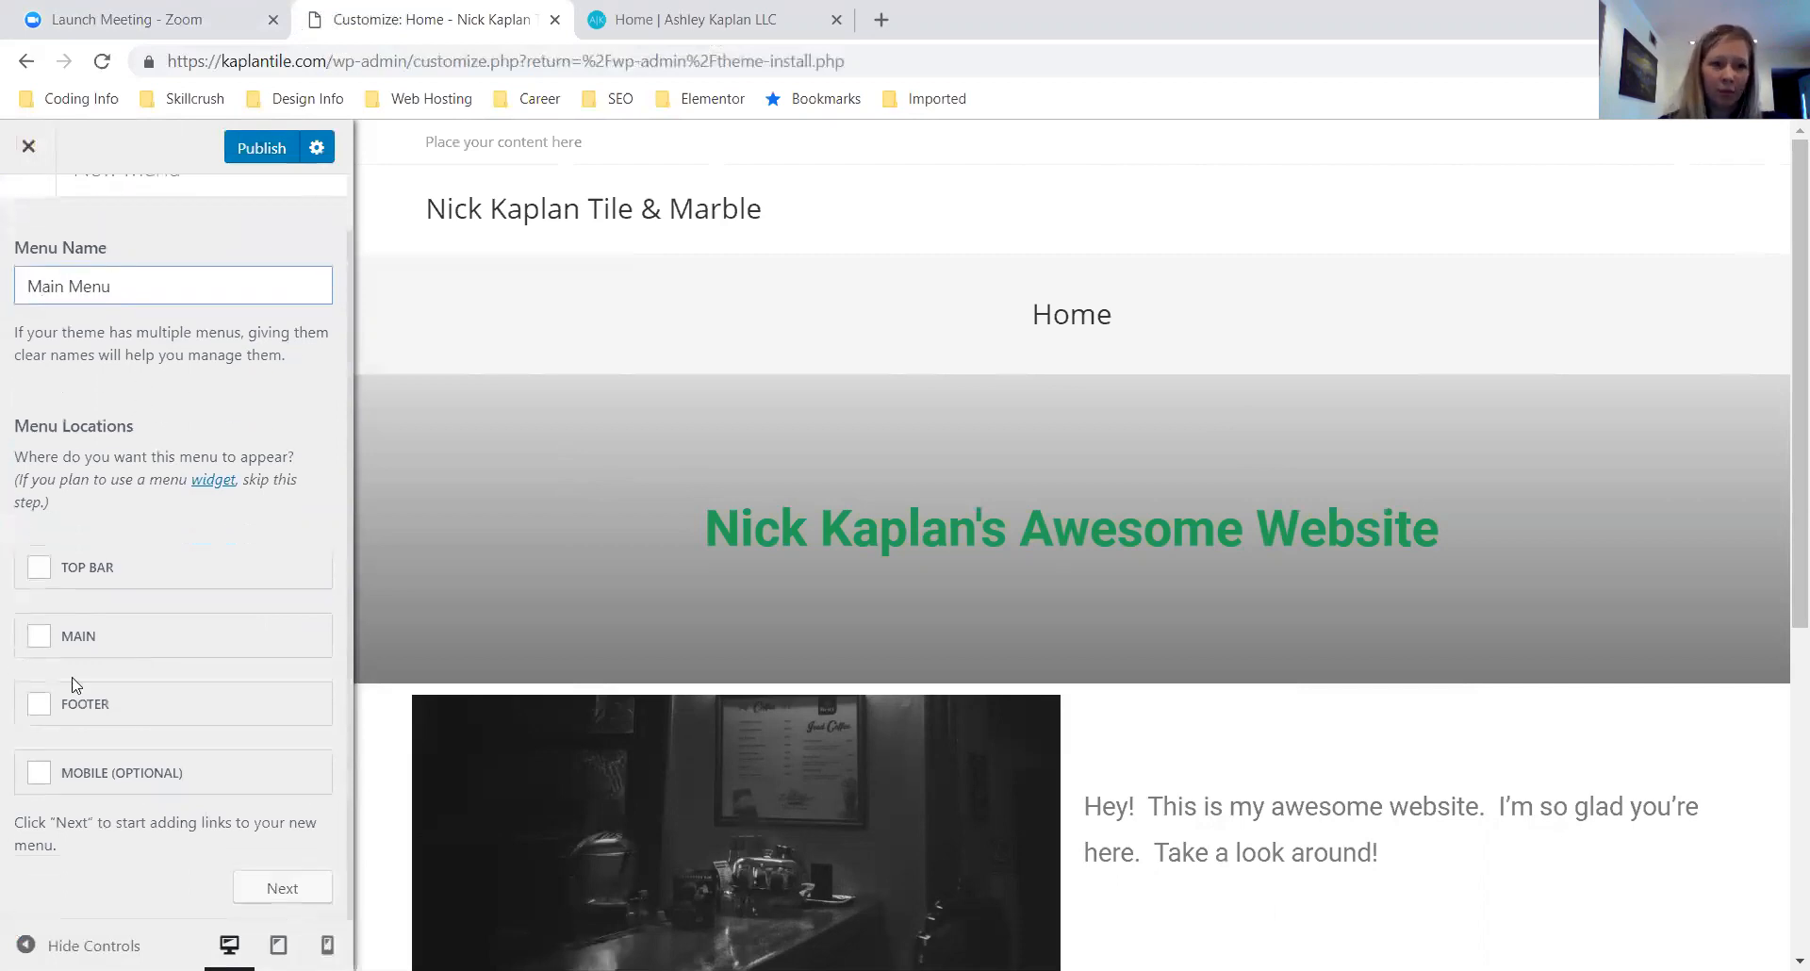
{"action": "left_click", "coordinate": [38, 637]}
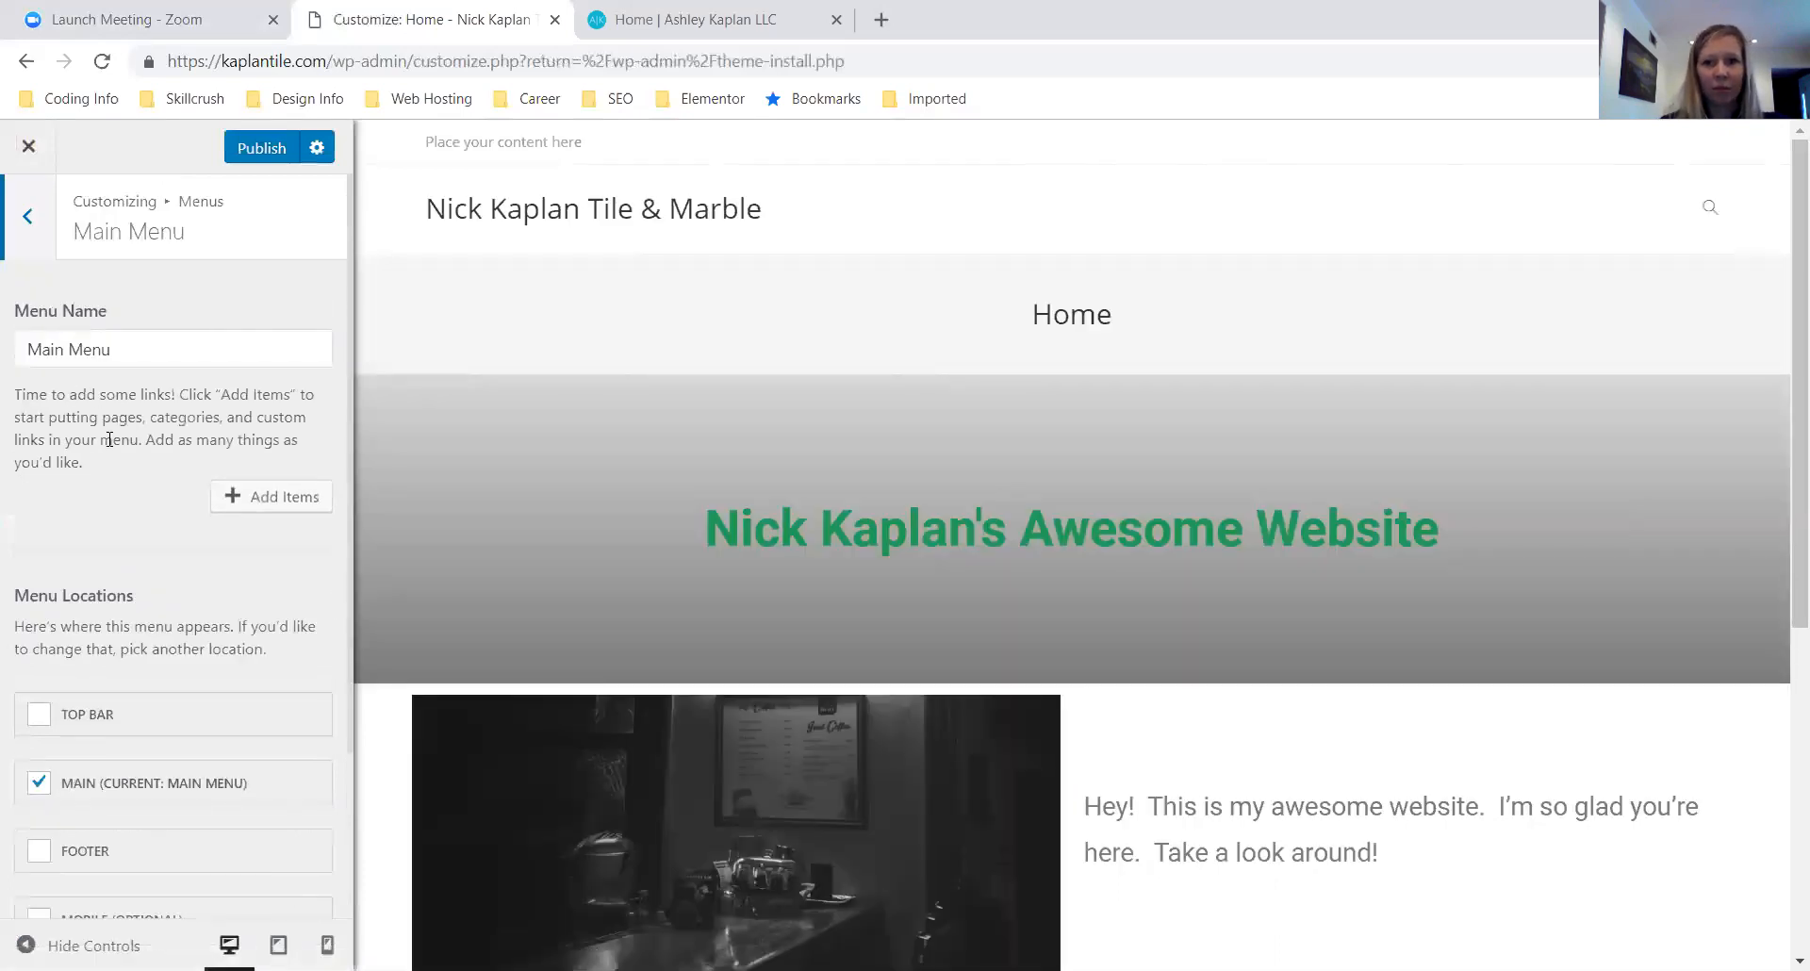
Enable automatic adding of new top-level pages to the Main Menu, and disable the option again
{"action": "scroll", "coordinate": [109, 439], "scroll_direction": "down", "scroll_amount": 2}
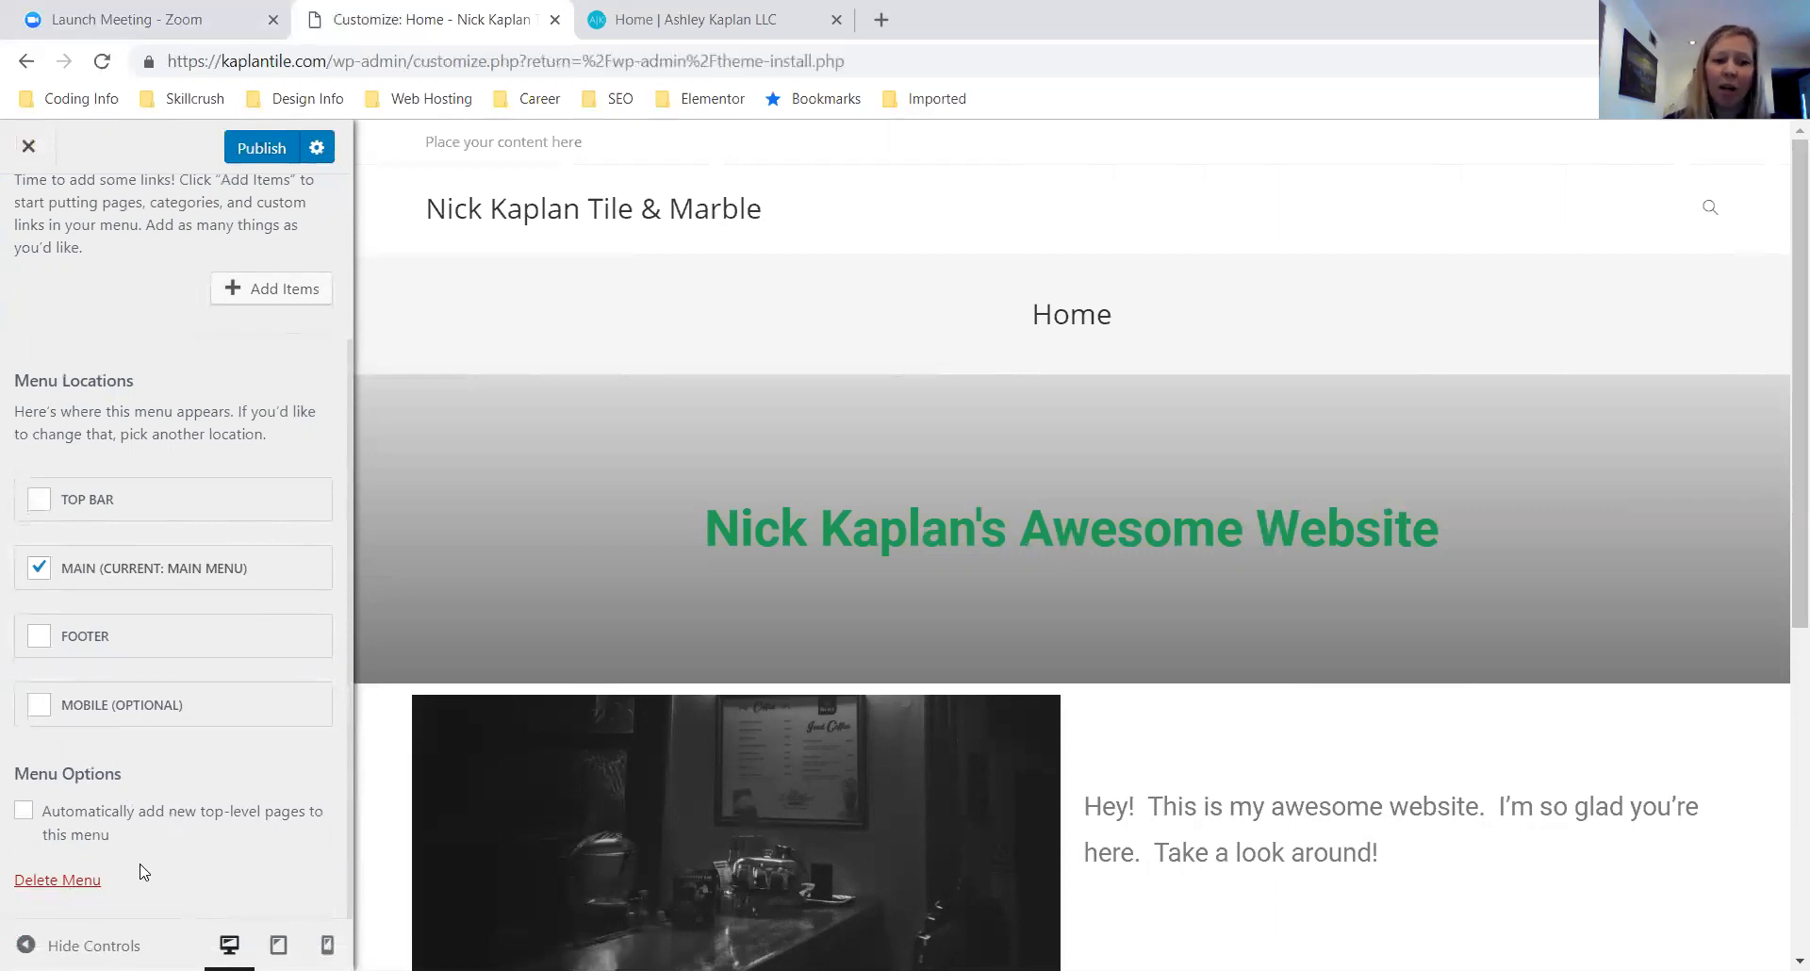
{"action": "left_click", "coordinate": [24, 812]}
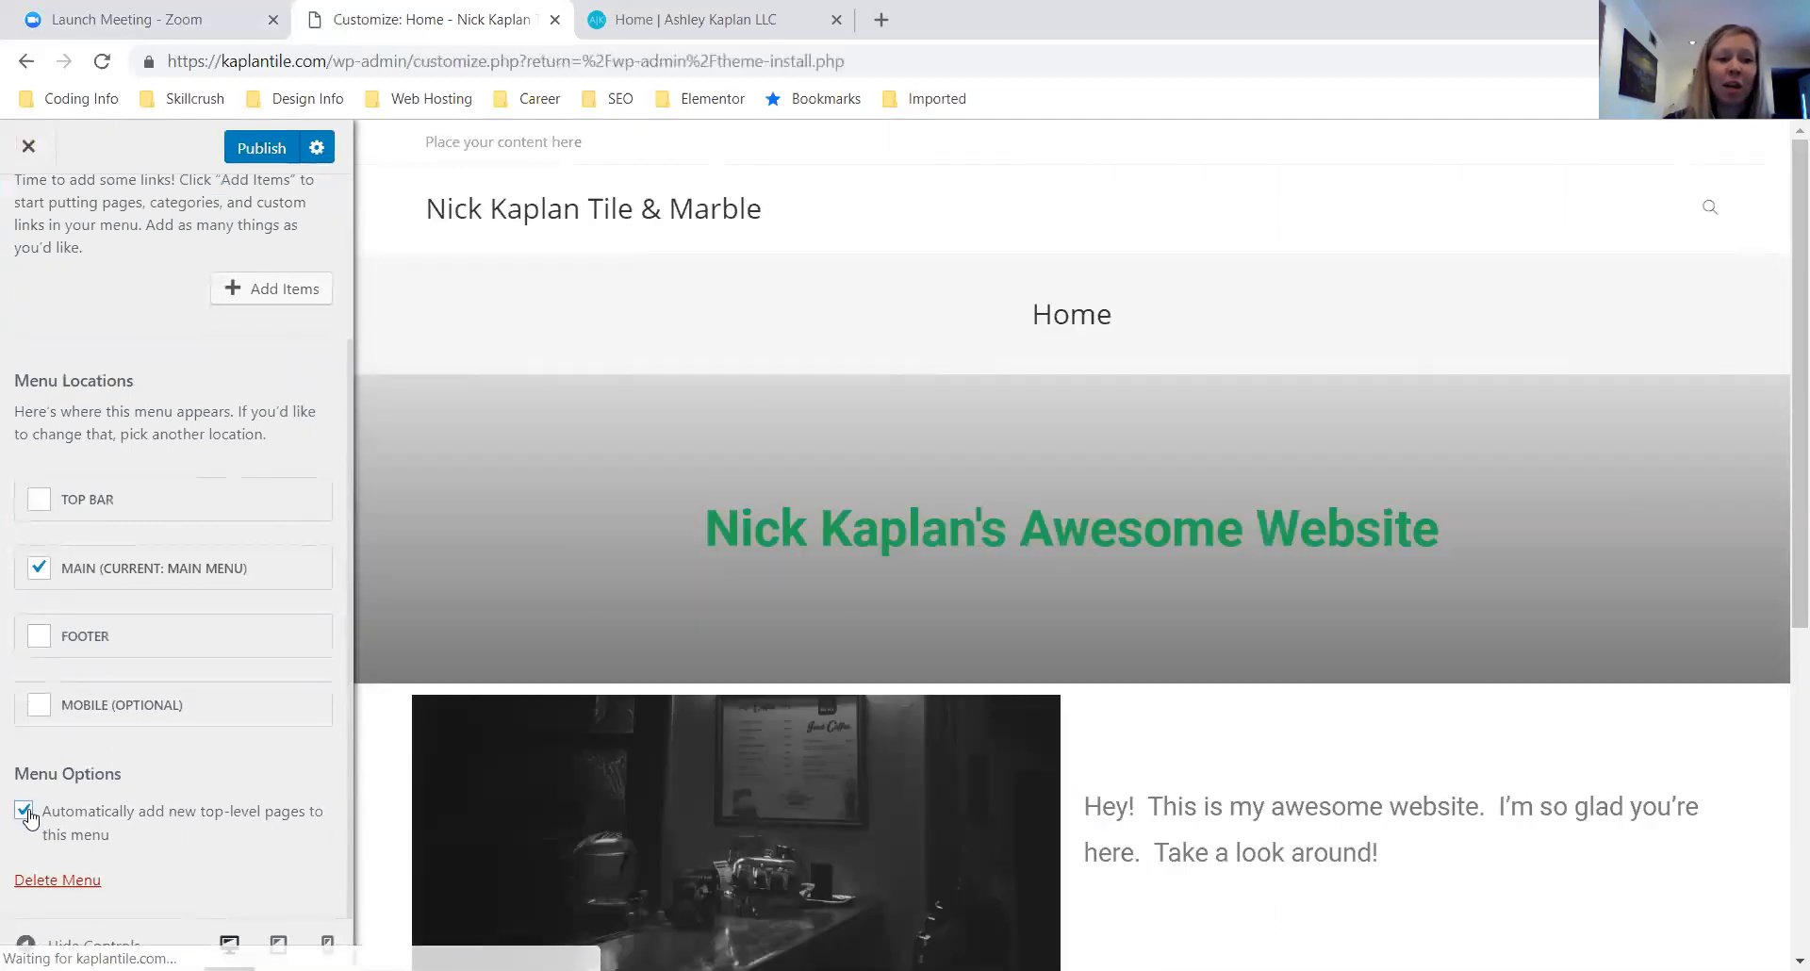
{"action": "left_click", "coordinate": [24, 813]}
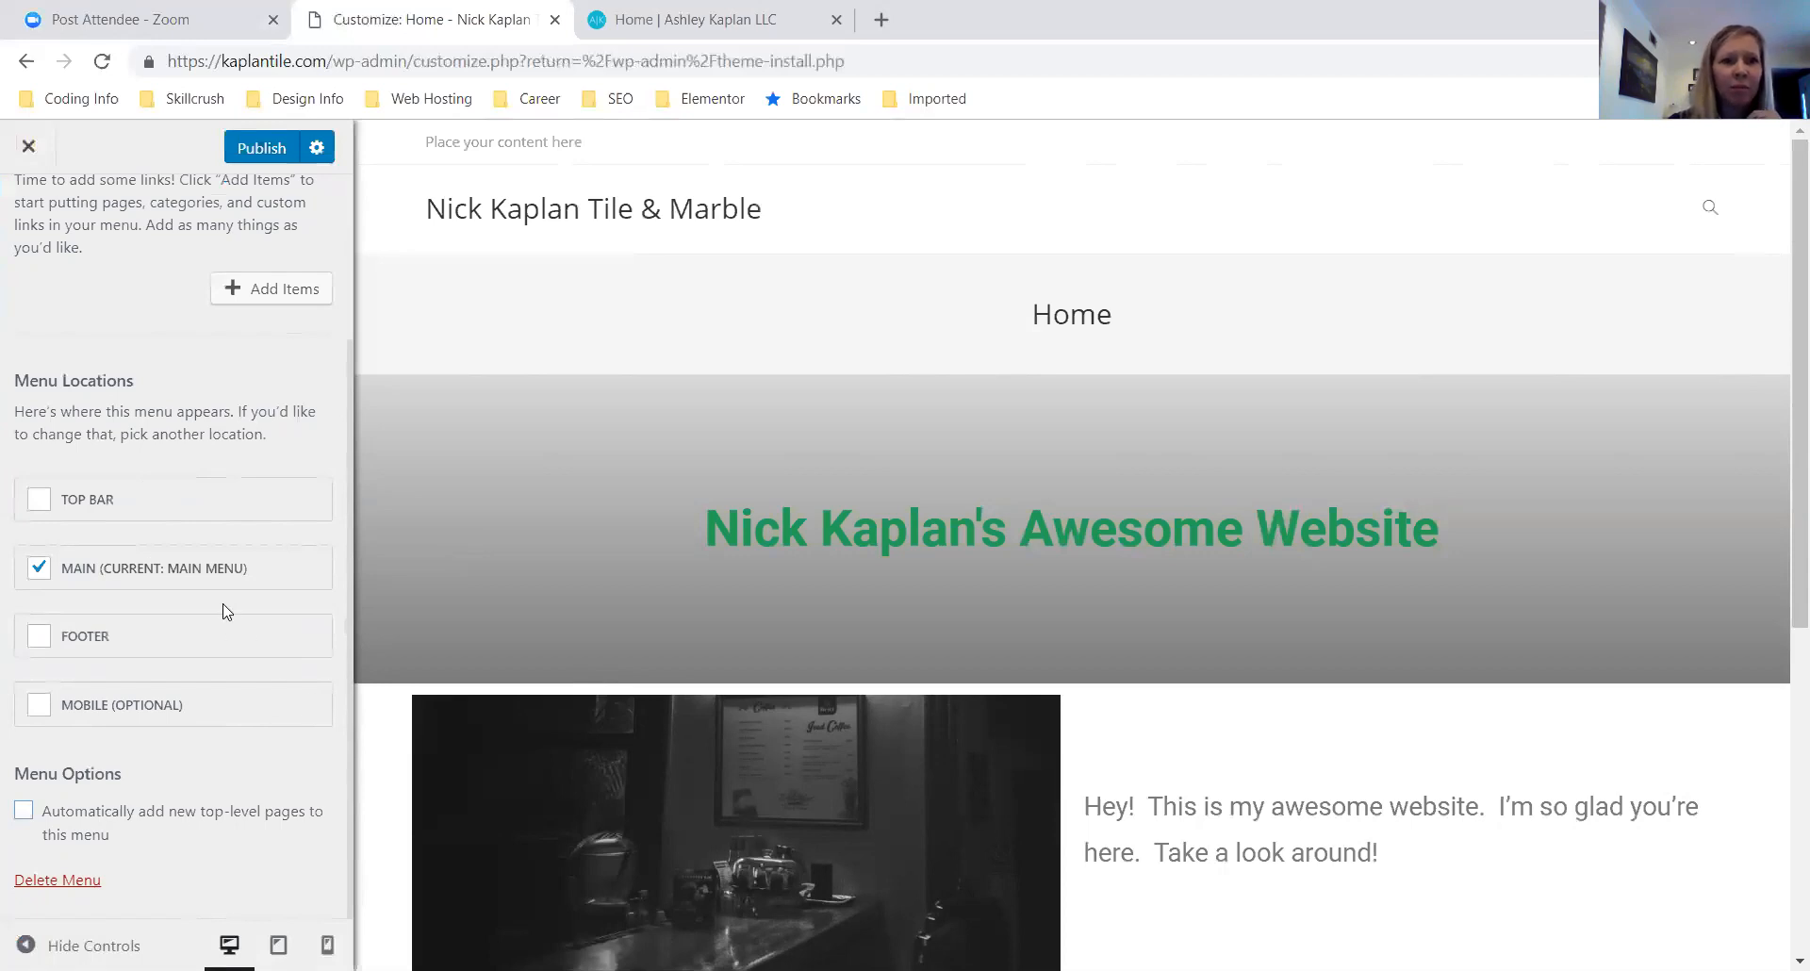
{"action": "scroll", "coordinate": [223, 611], "scroll_direction": "up", "scroll_amount": 3}
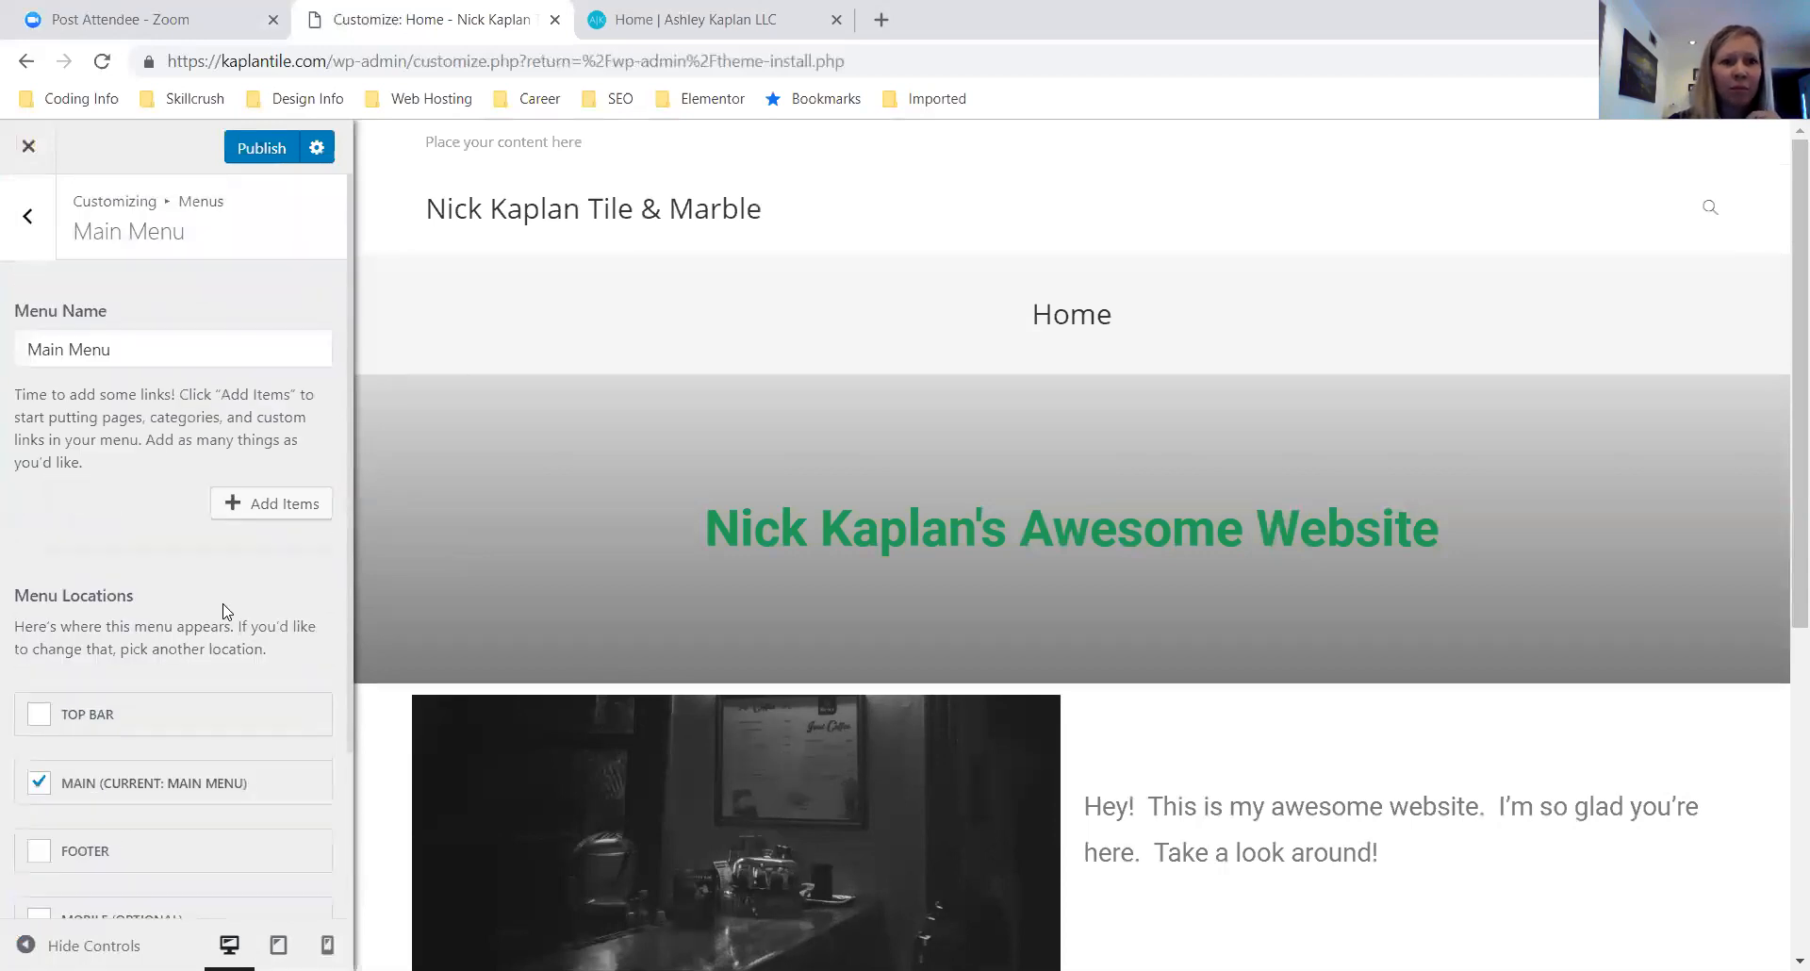
Examine the footer widget areas in the Widgets settings and the footer in the page preview
{"action": "left_click", "coordinate": [27, 224]}
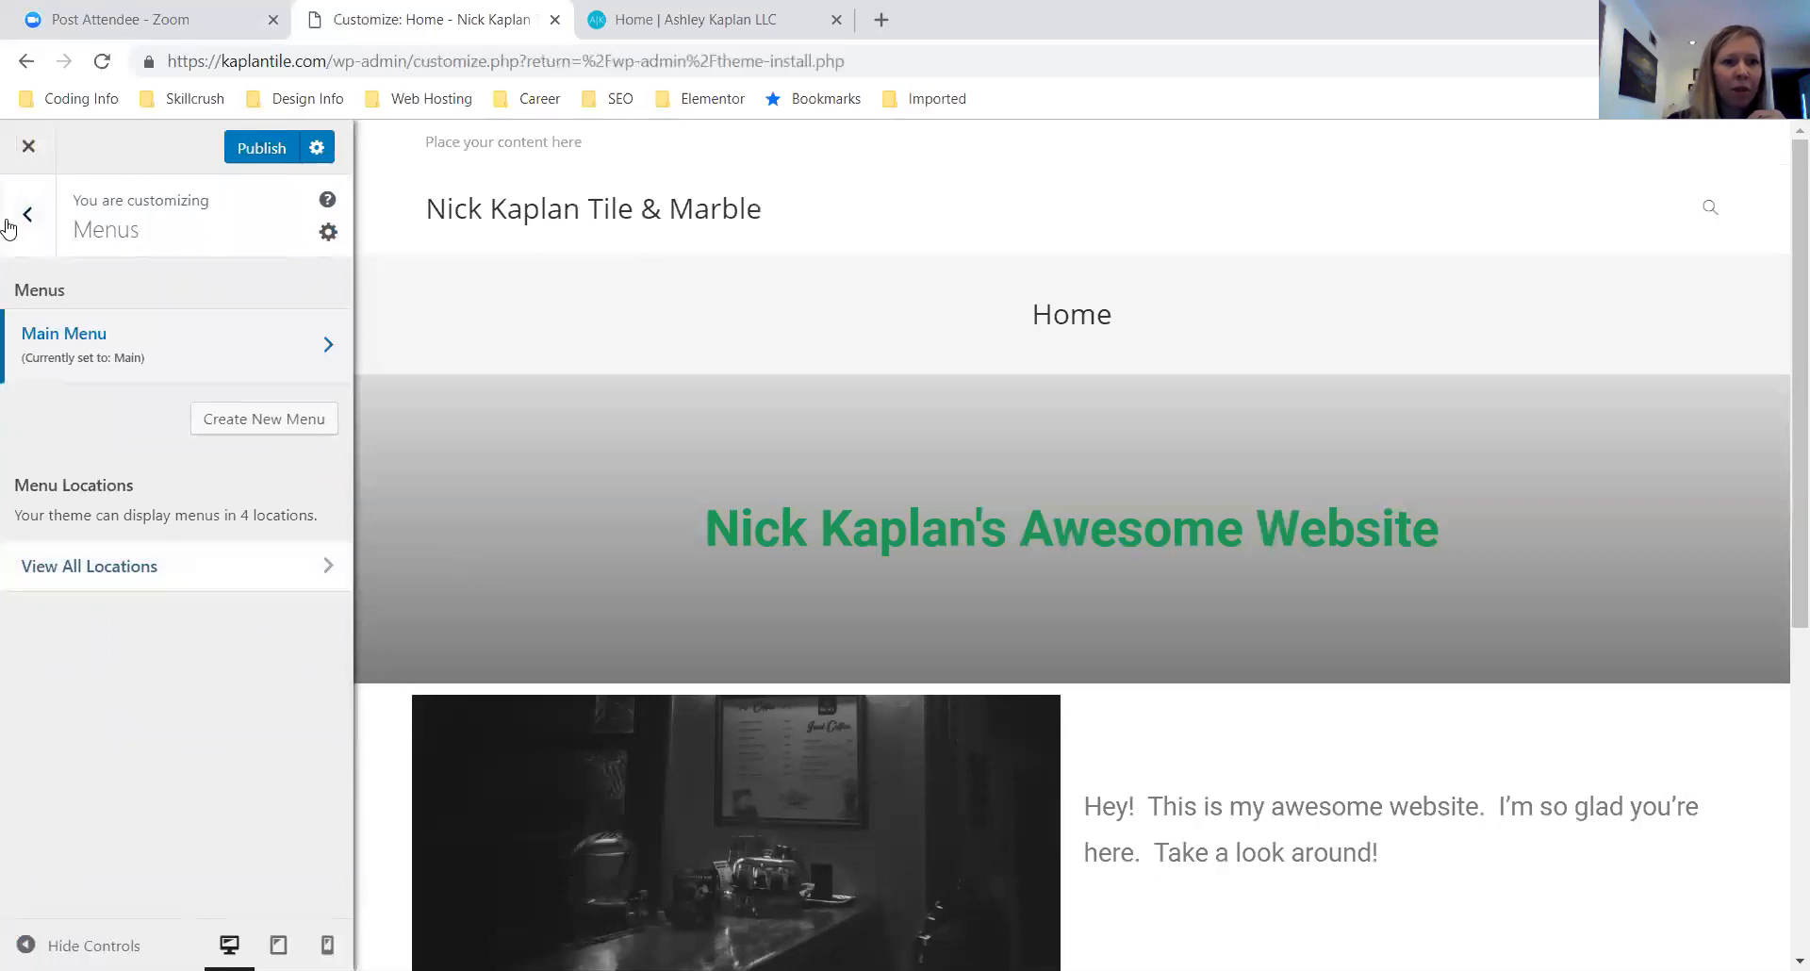
{"action": "left_click", "coordinate": [27, 217]}
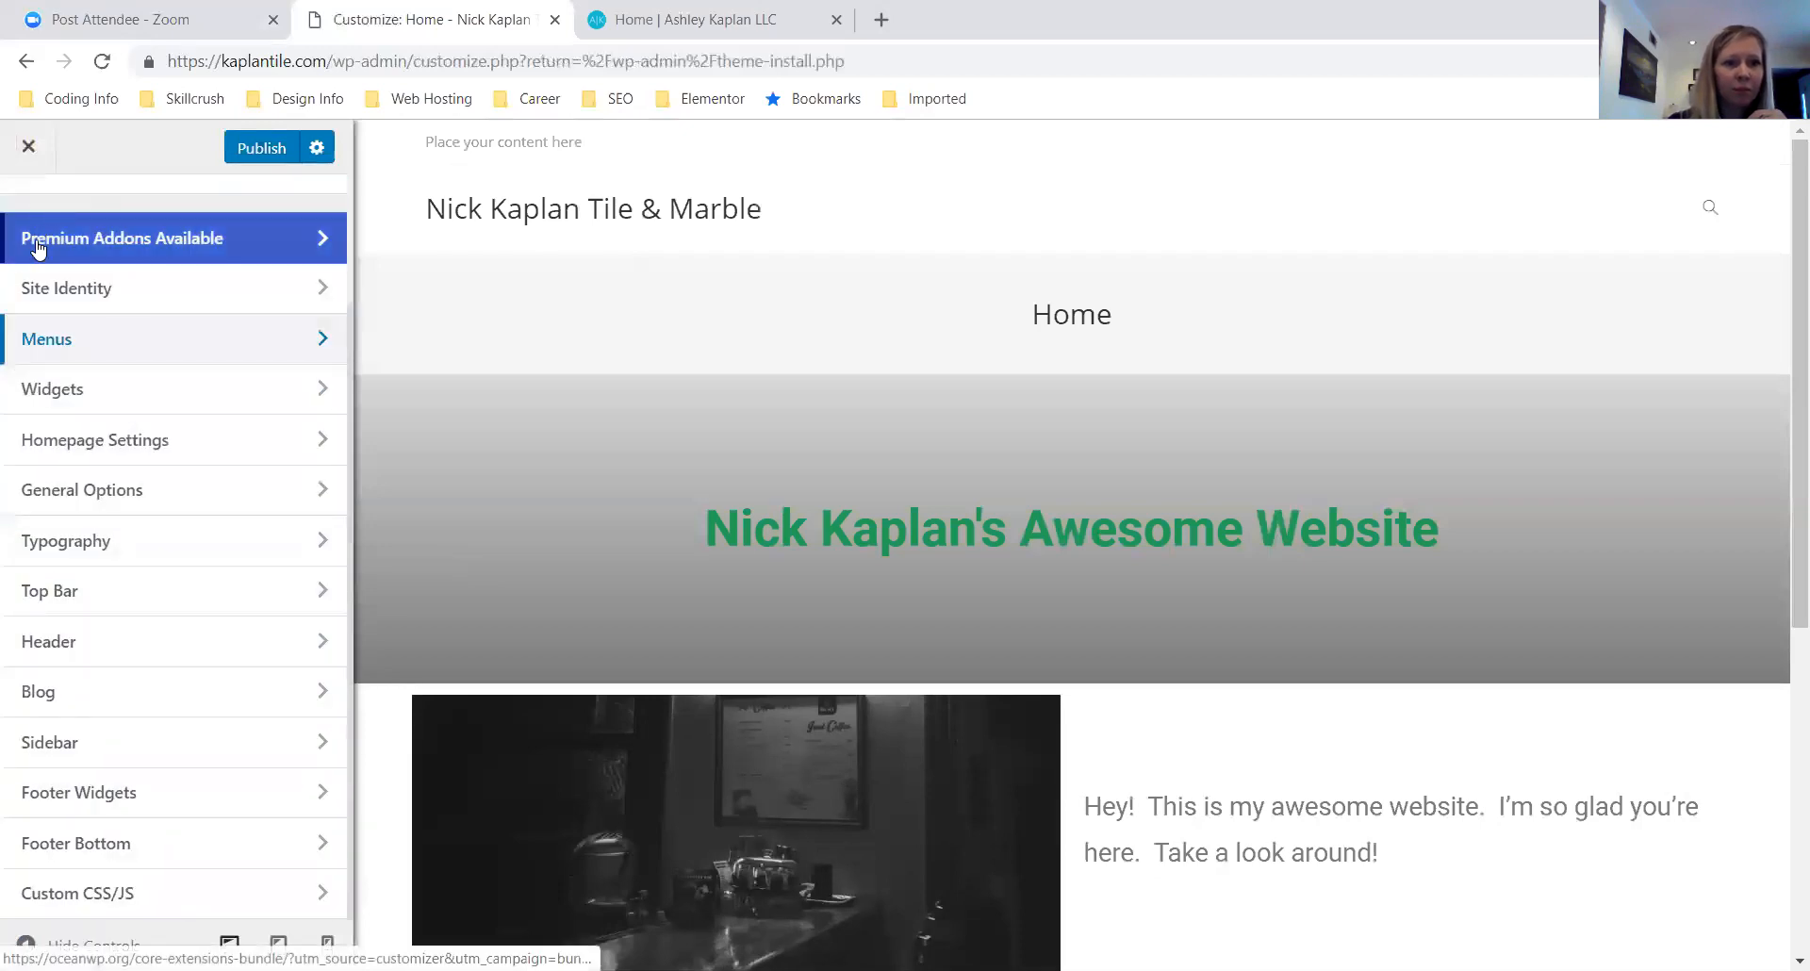
{"action": "left_click", "coordinate": [189, 403]}
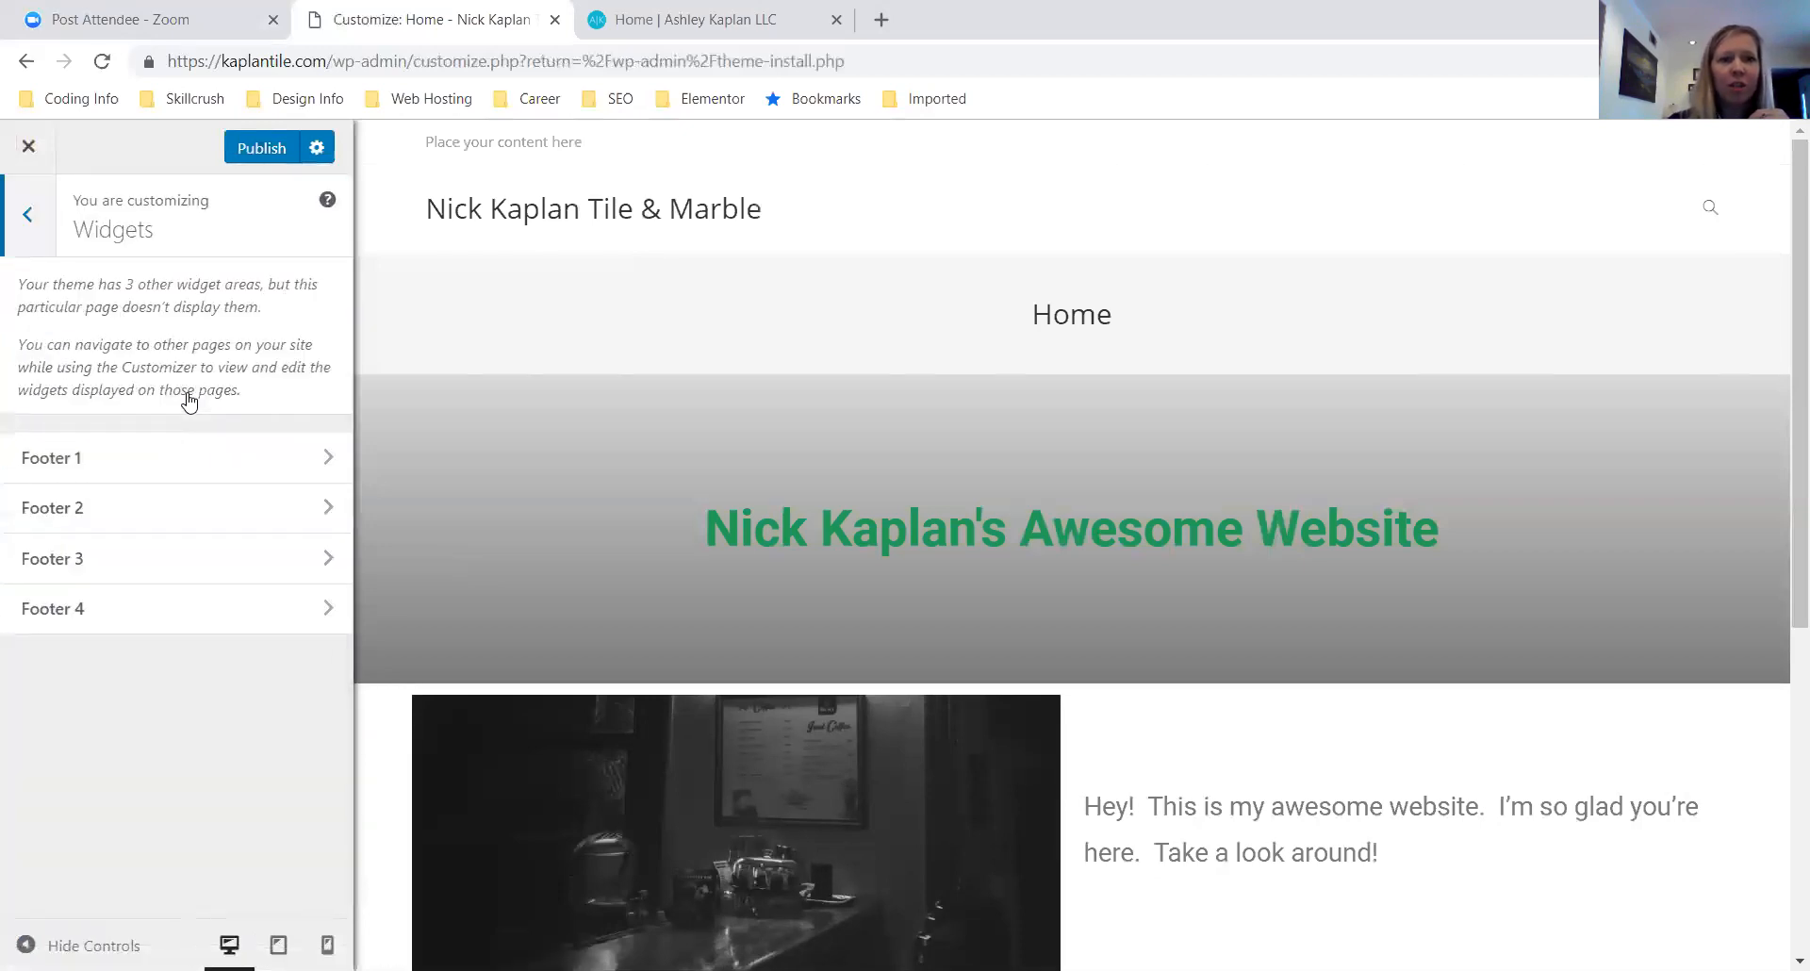
{"action": "scroll", "coordinate": [1165, 526], "scroll_direction": "down", "scroll_amount": 6}
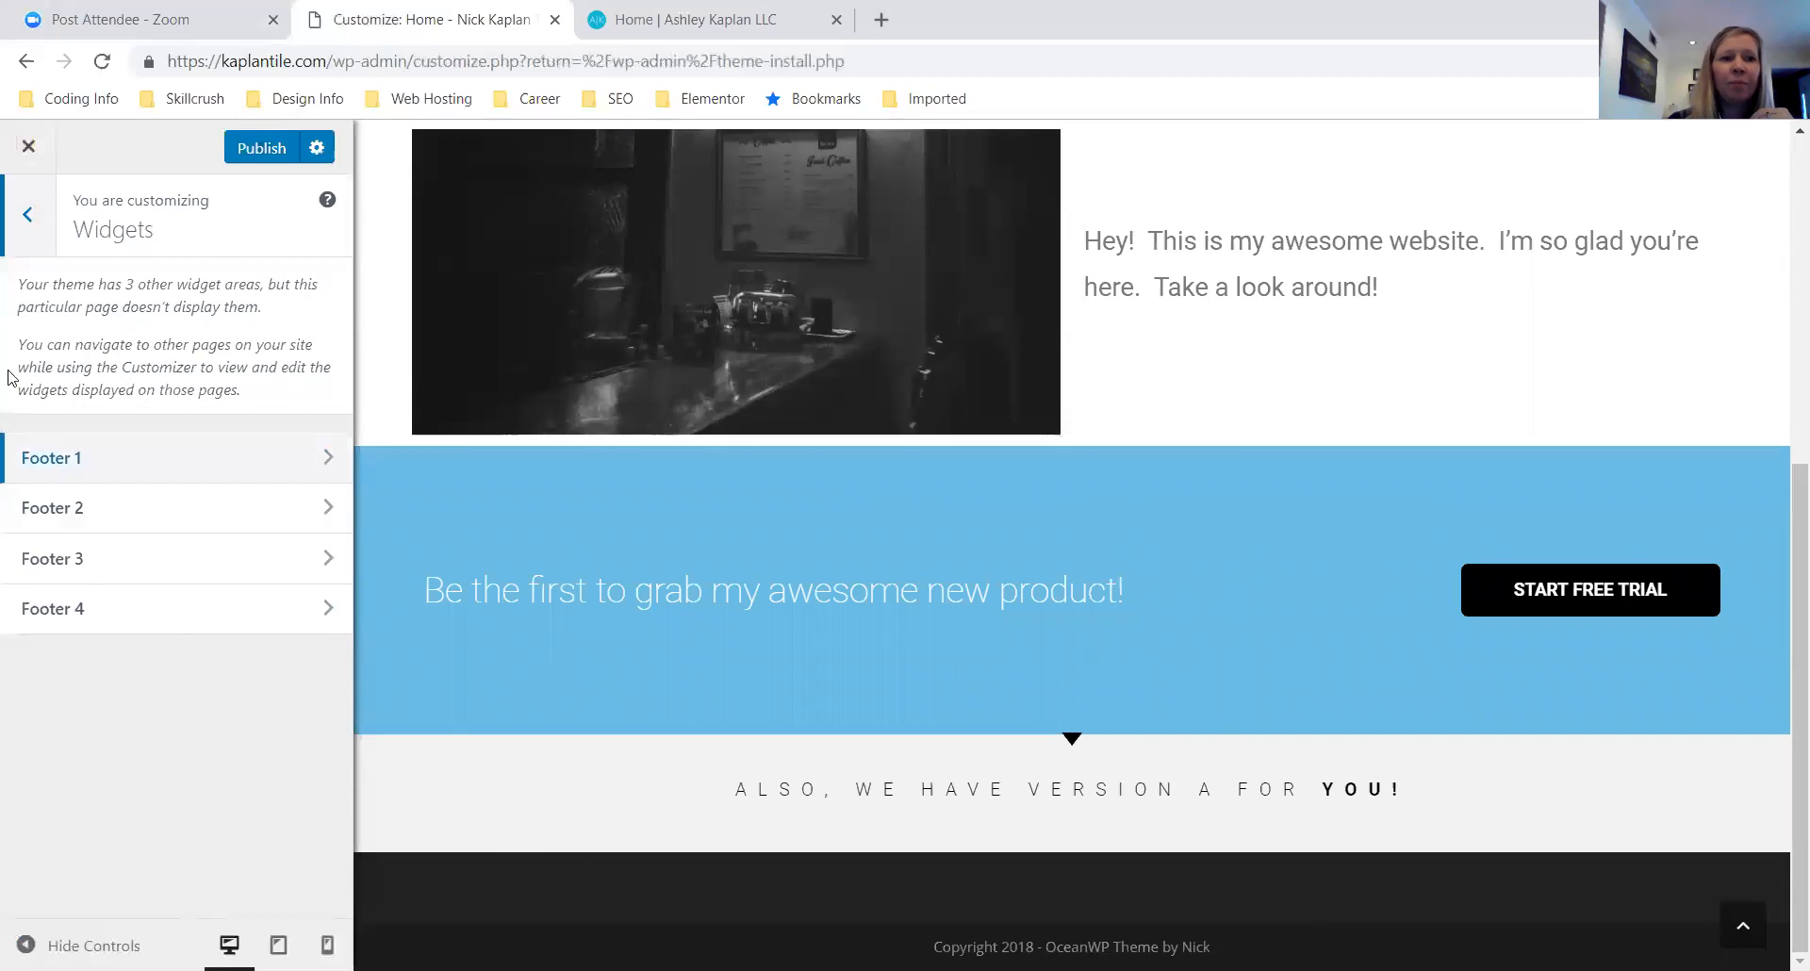
{"action": "left_click", "coordinate": [29, 214]}
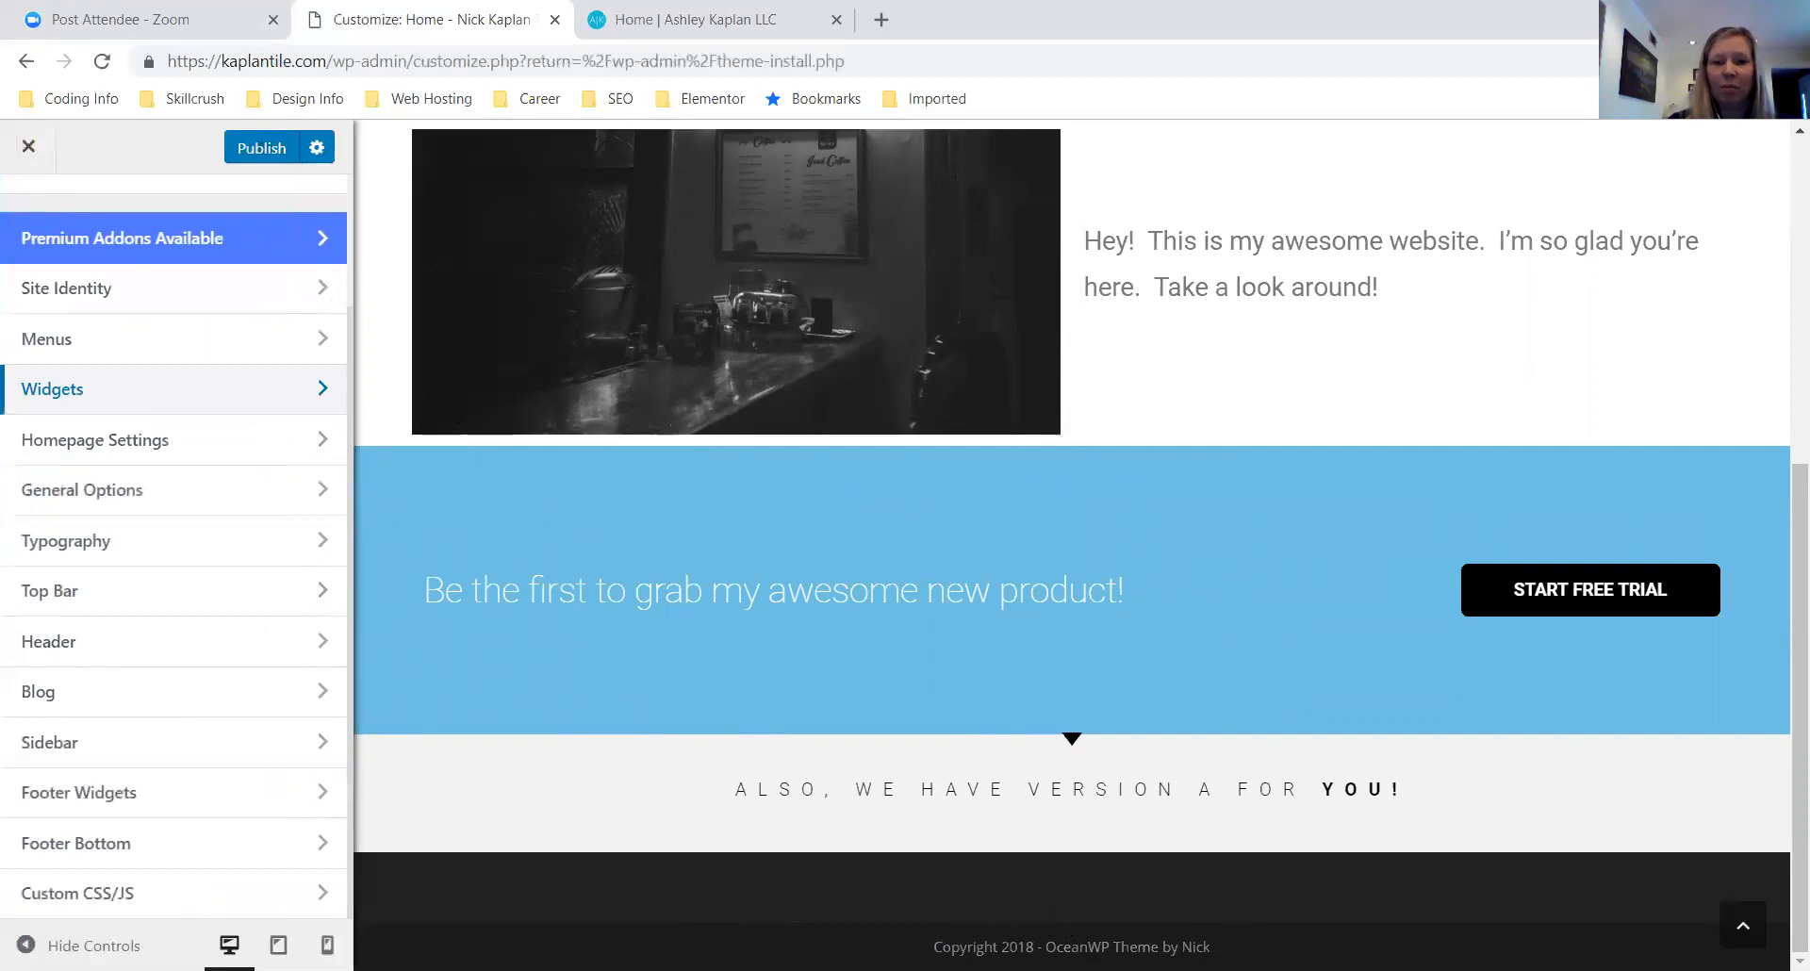
Open the Homepage Settings and review the options for the static homepage and the posts page
{"action": "left_click", "coordinate": [211, 452]}
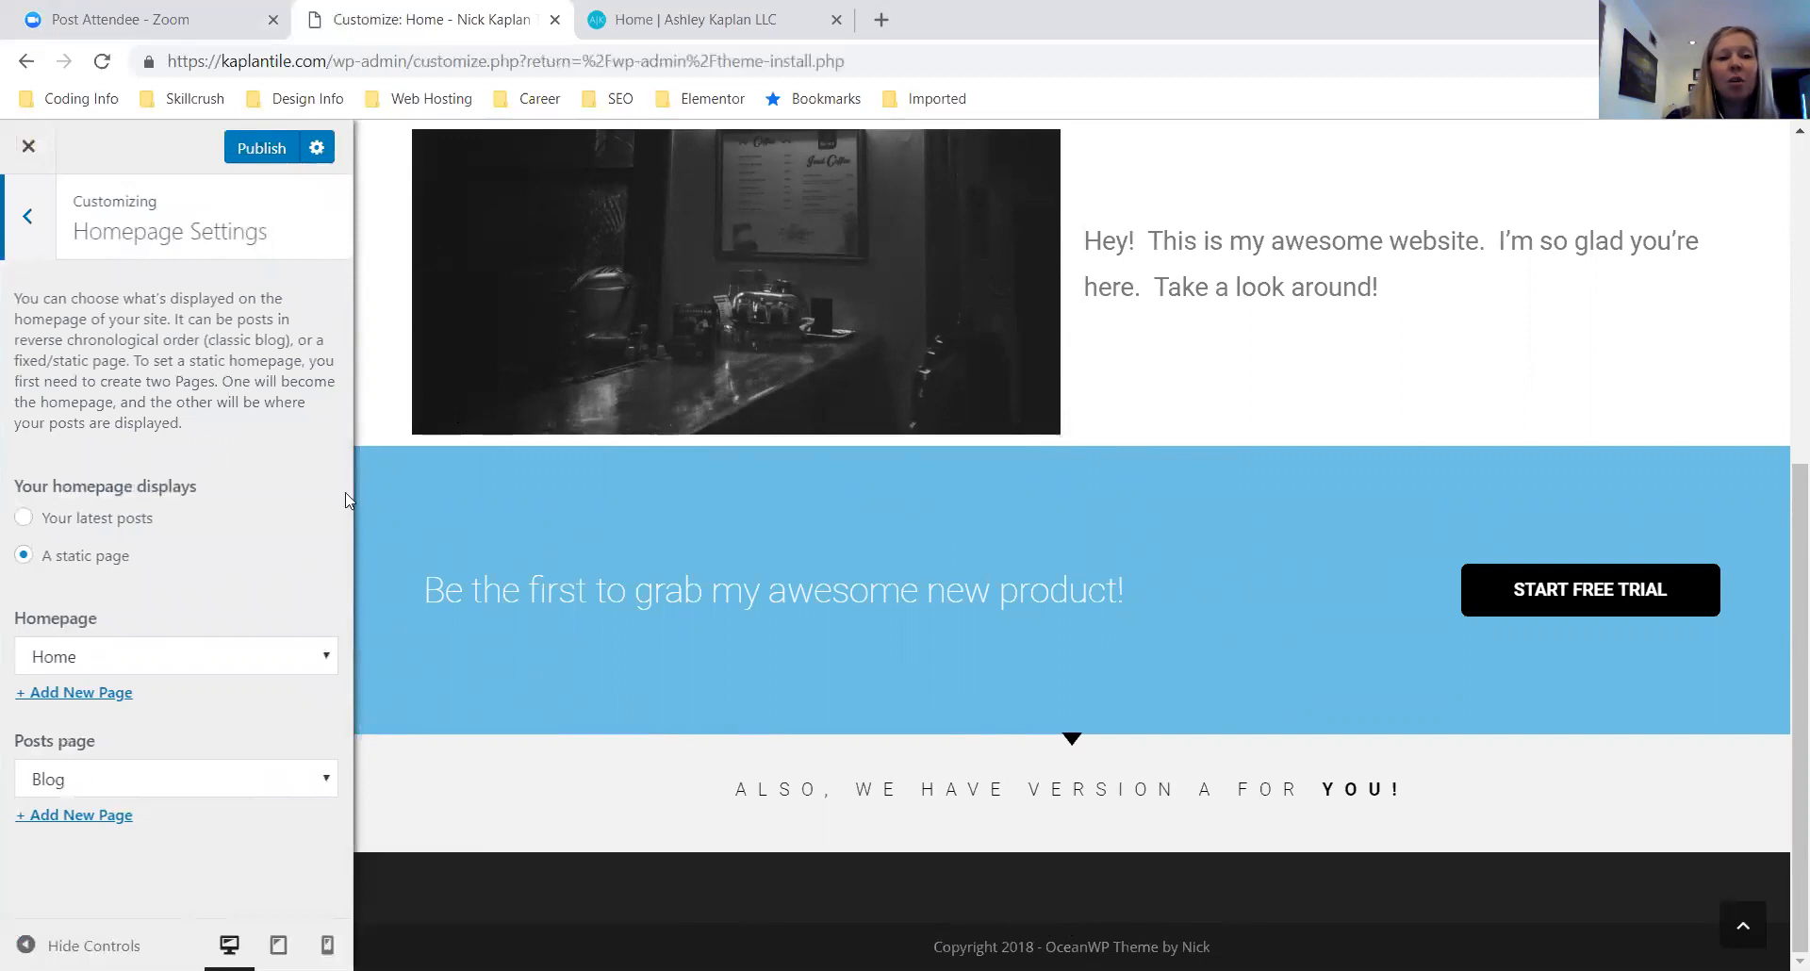
{"action": "scroll", "coordinate": [1241, 353], "scroll_direction": "up", "scroll_amount": 6}
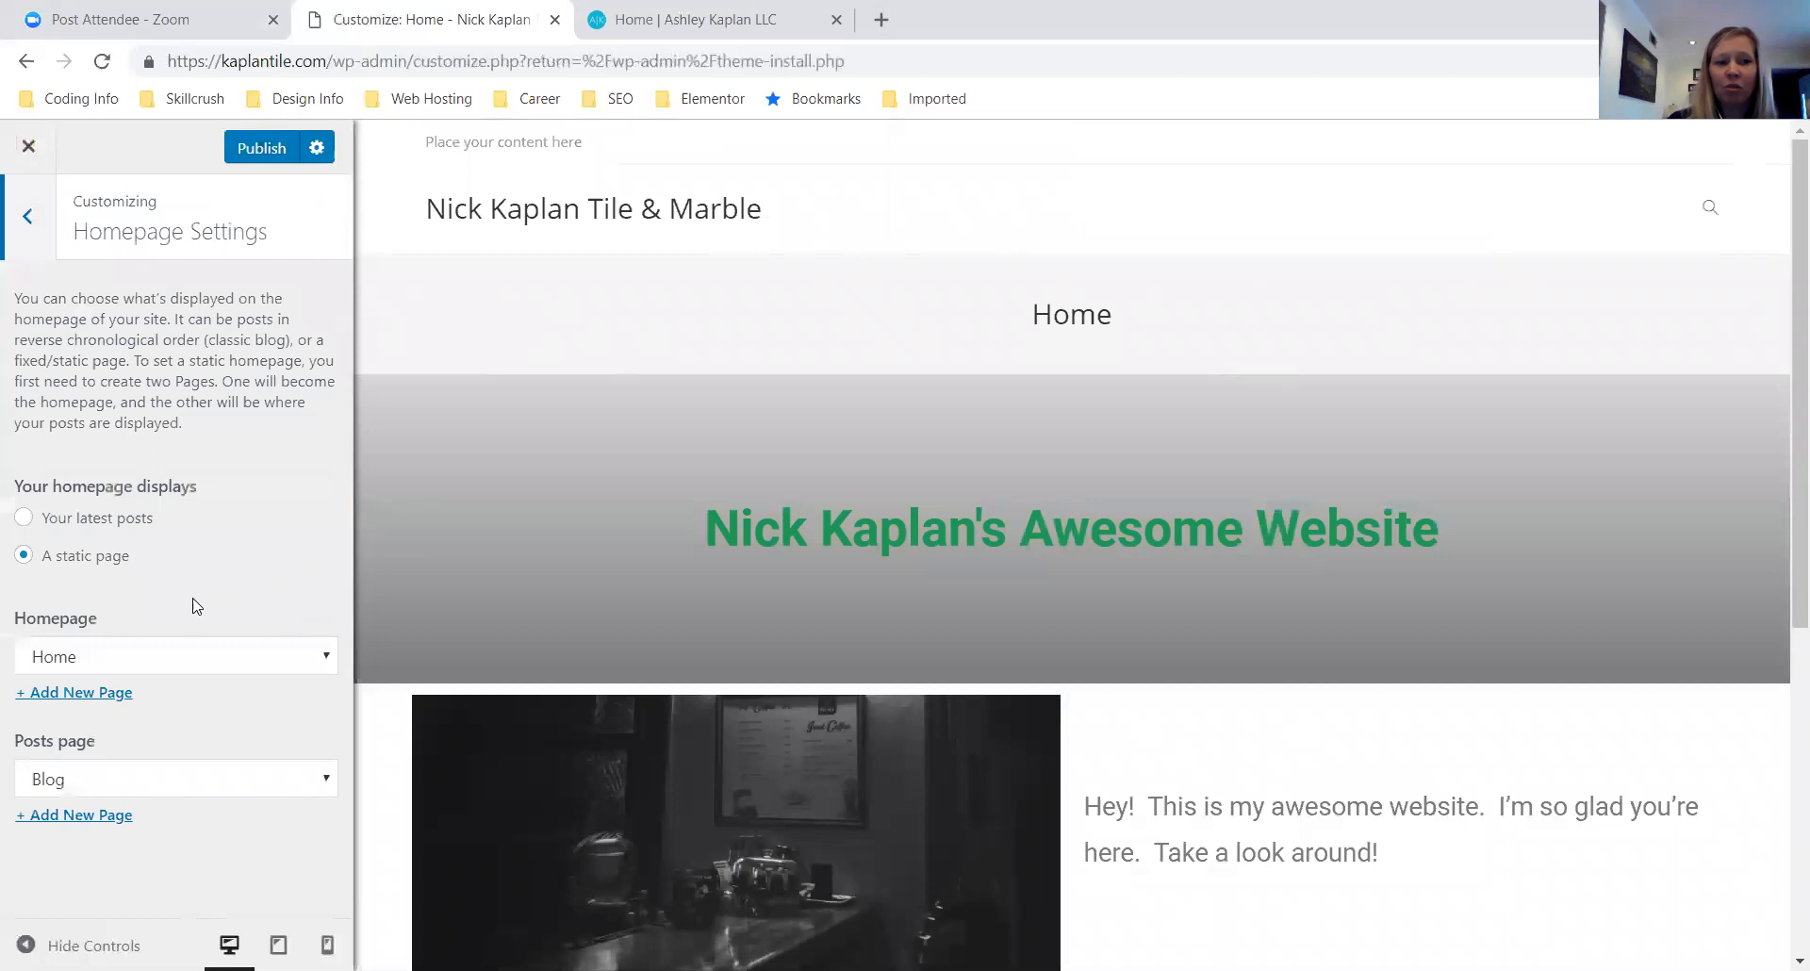
Check which pages are available as the static homepage, and leave the Homepage Settings
{"action": "left_click", "coordinate": [187, 657]}
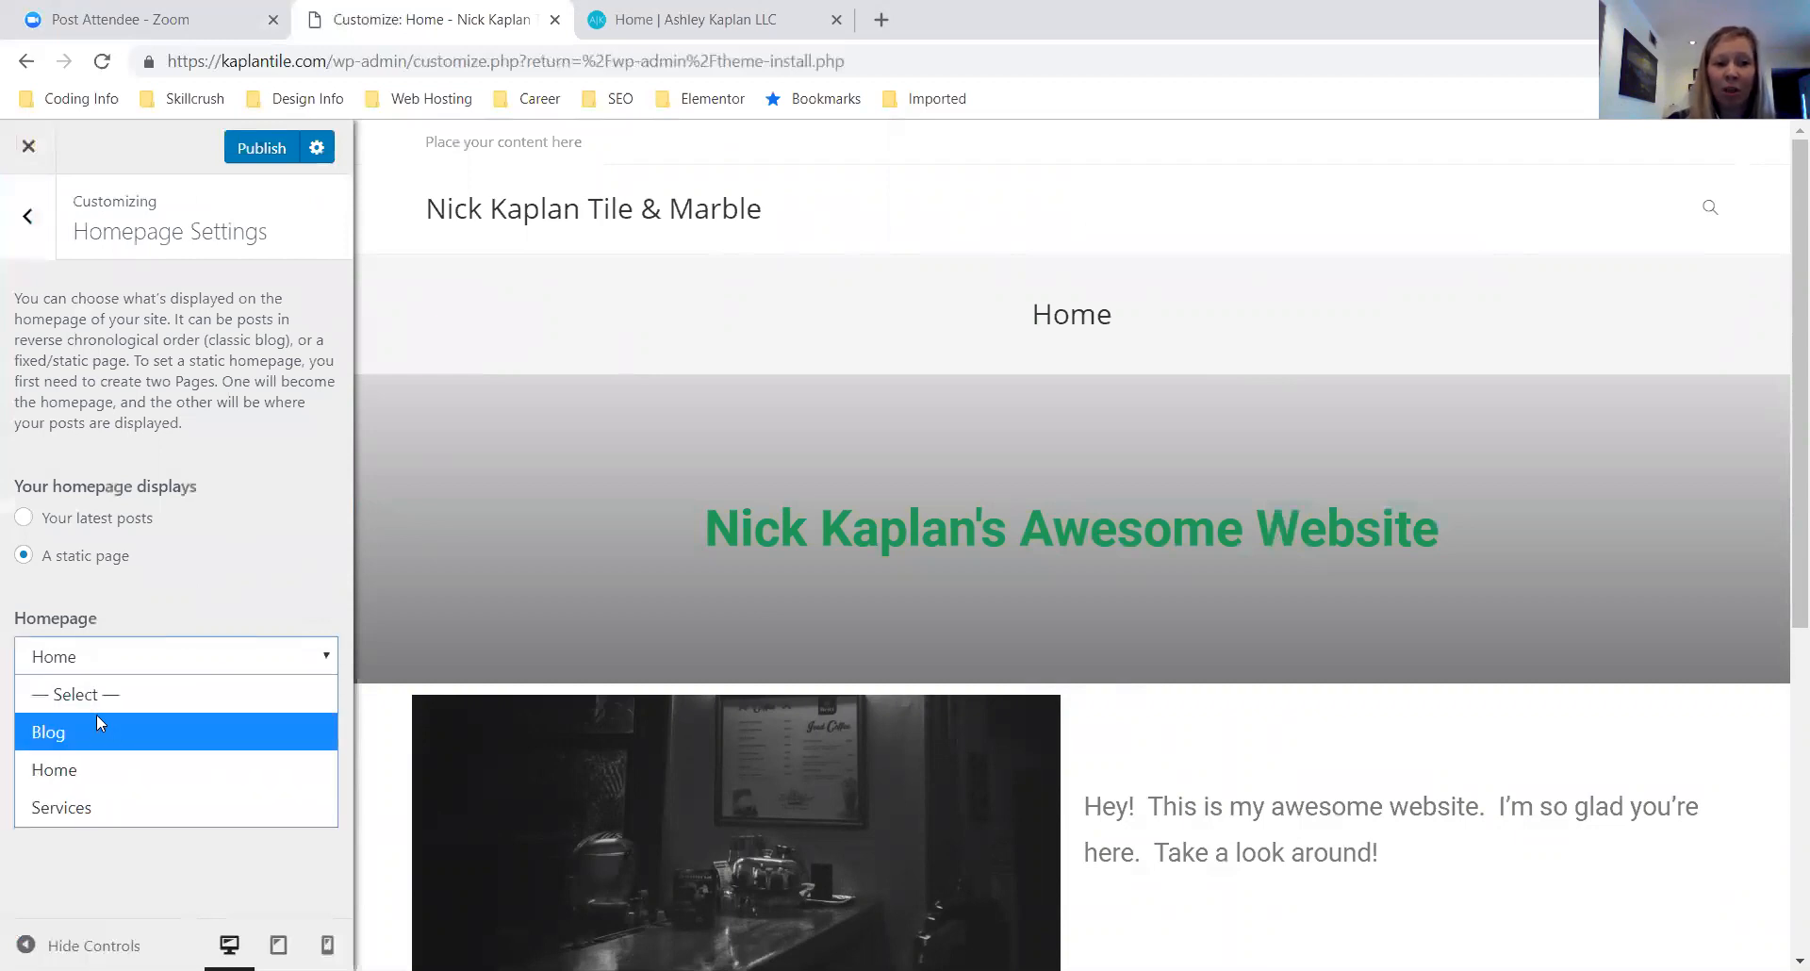
{"action": "left_click", "coordinate": [186, 517]}
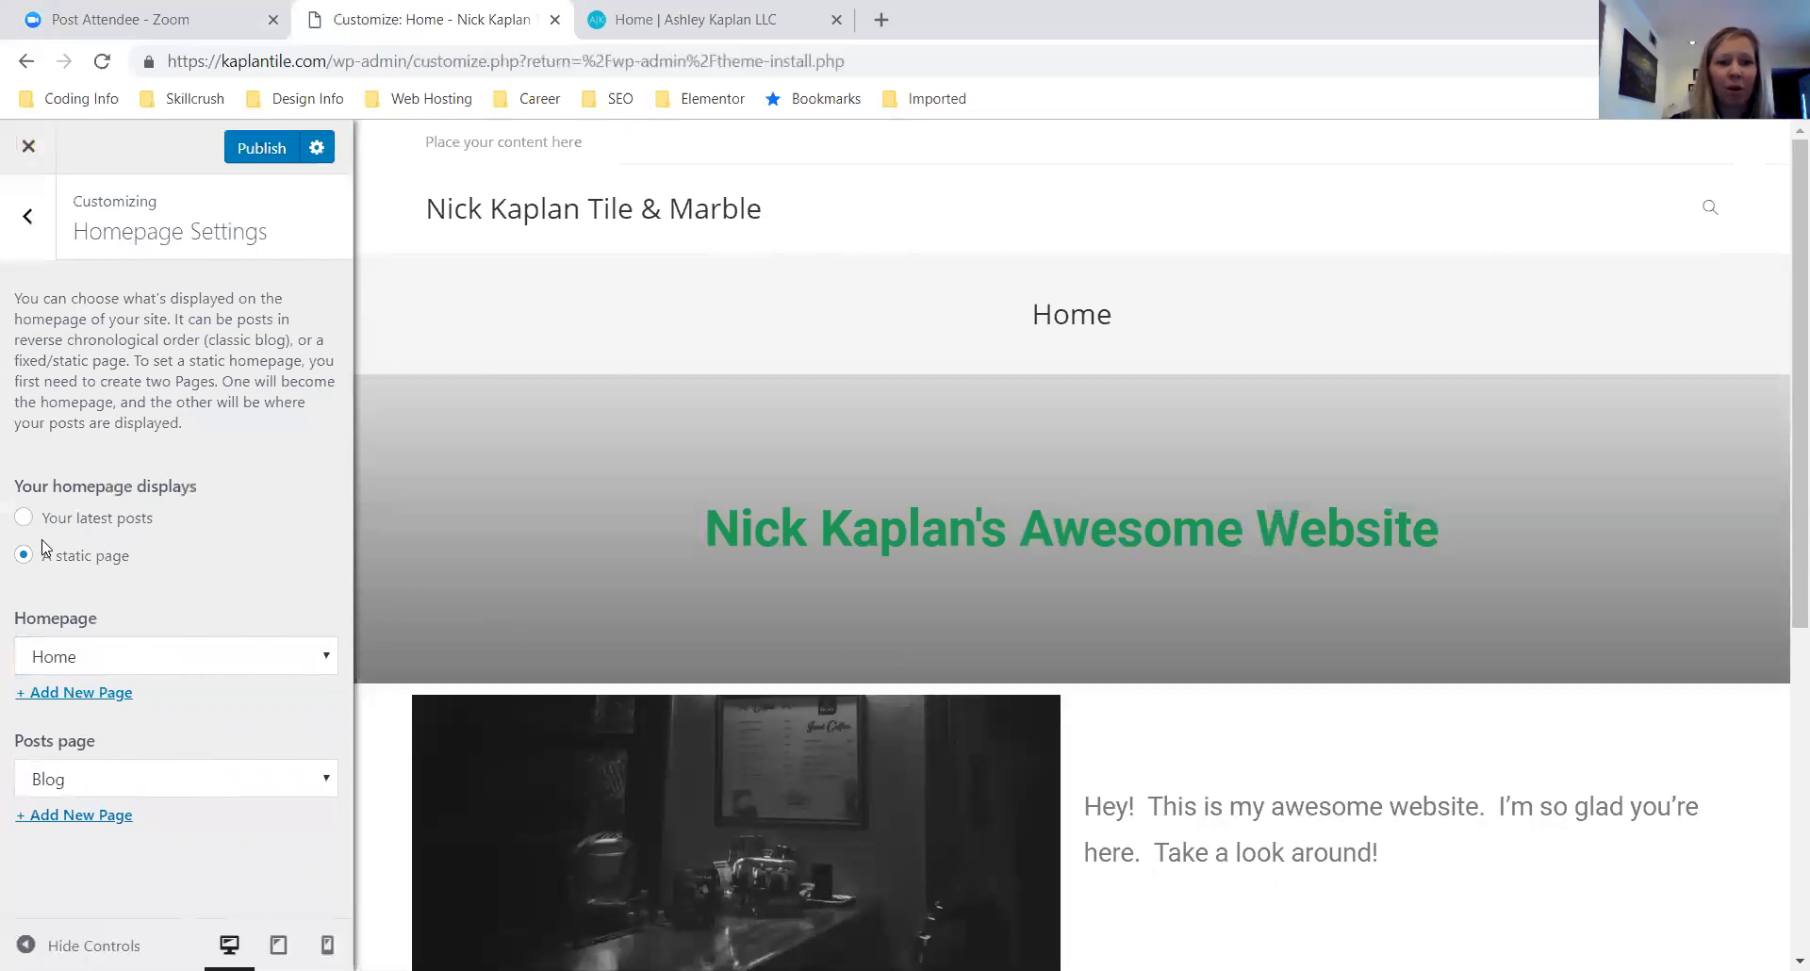
{"action": "left_click", "coordinate": [29, 214]}
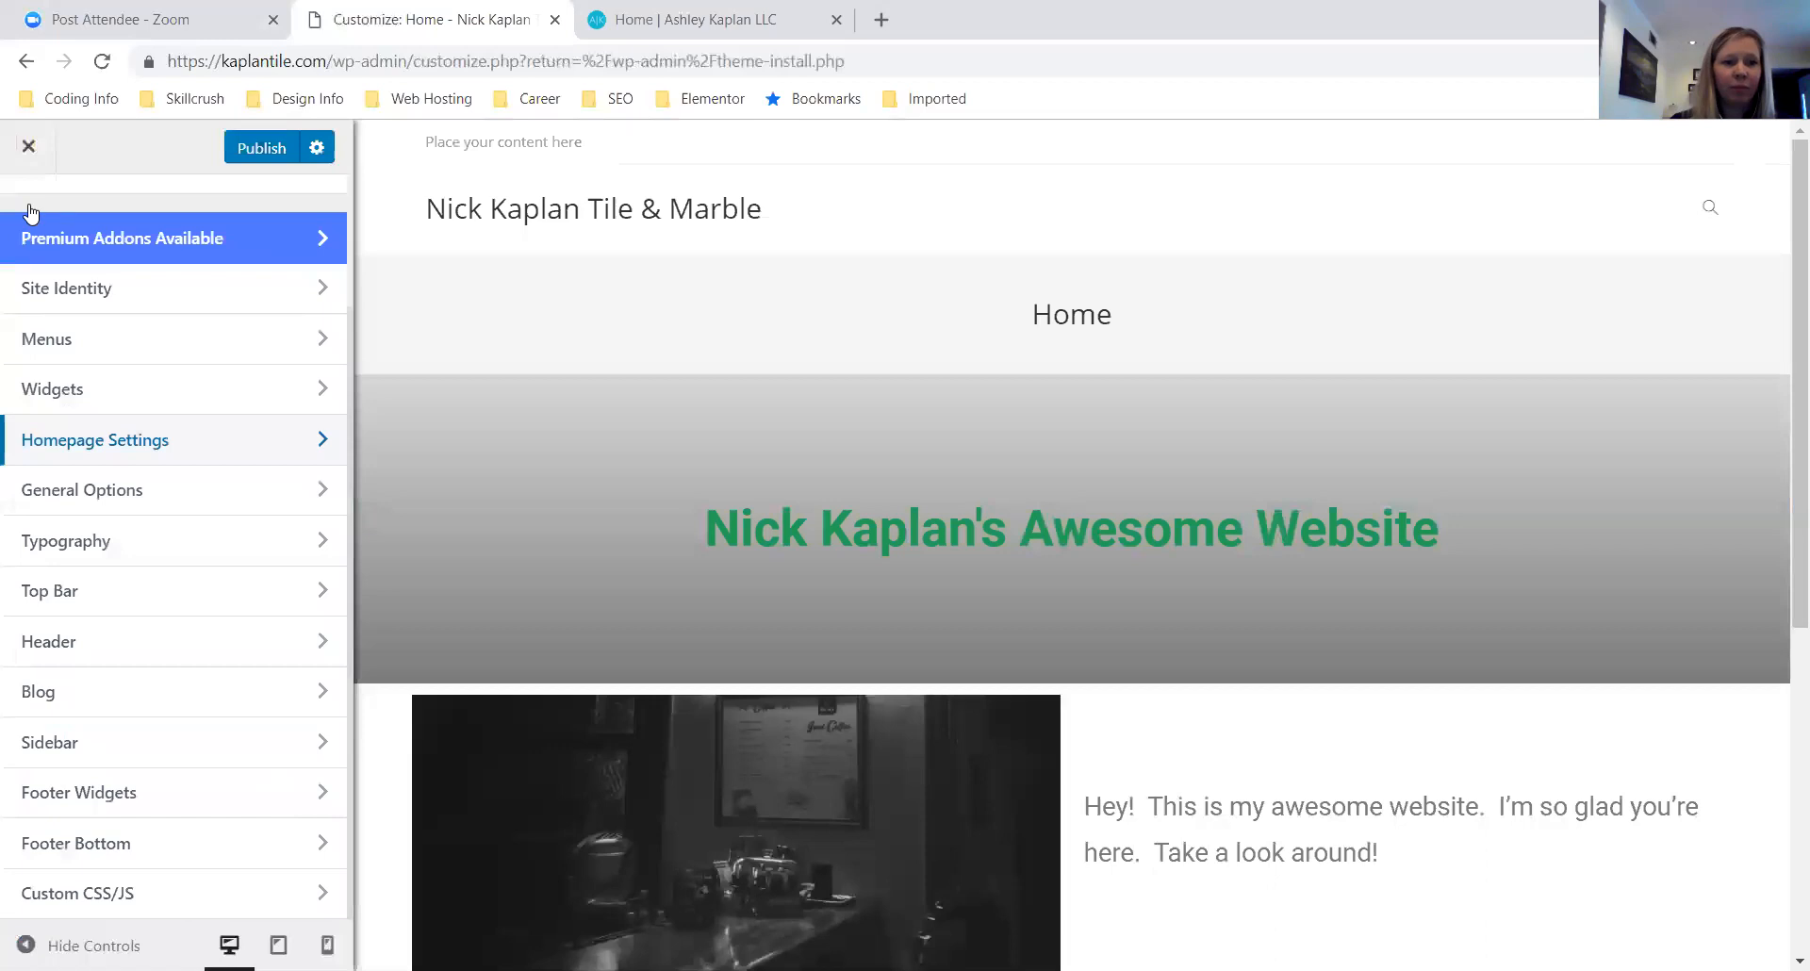
Open the General Styling section of the General Options and examine its color, site background and link settings
{"action": "left_click", "coordinate": [175, 489]}
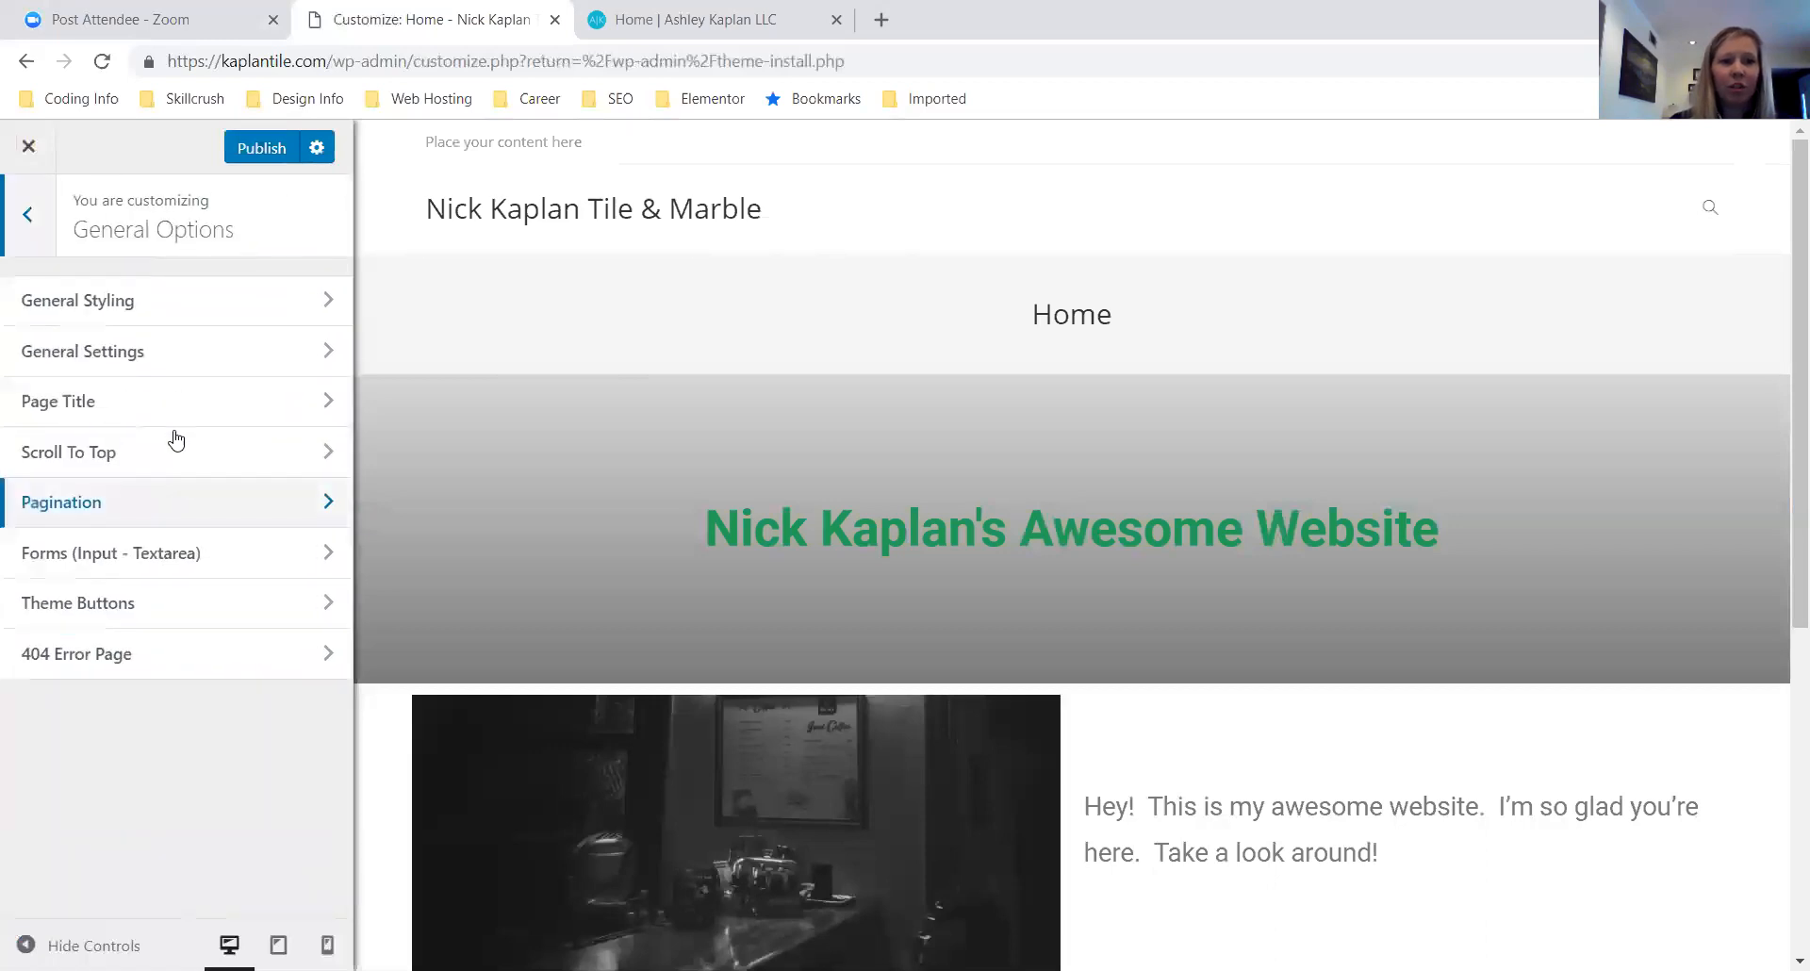
{"action": "left_click", "coordinate": [98, 300]}
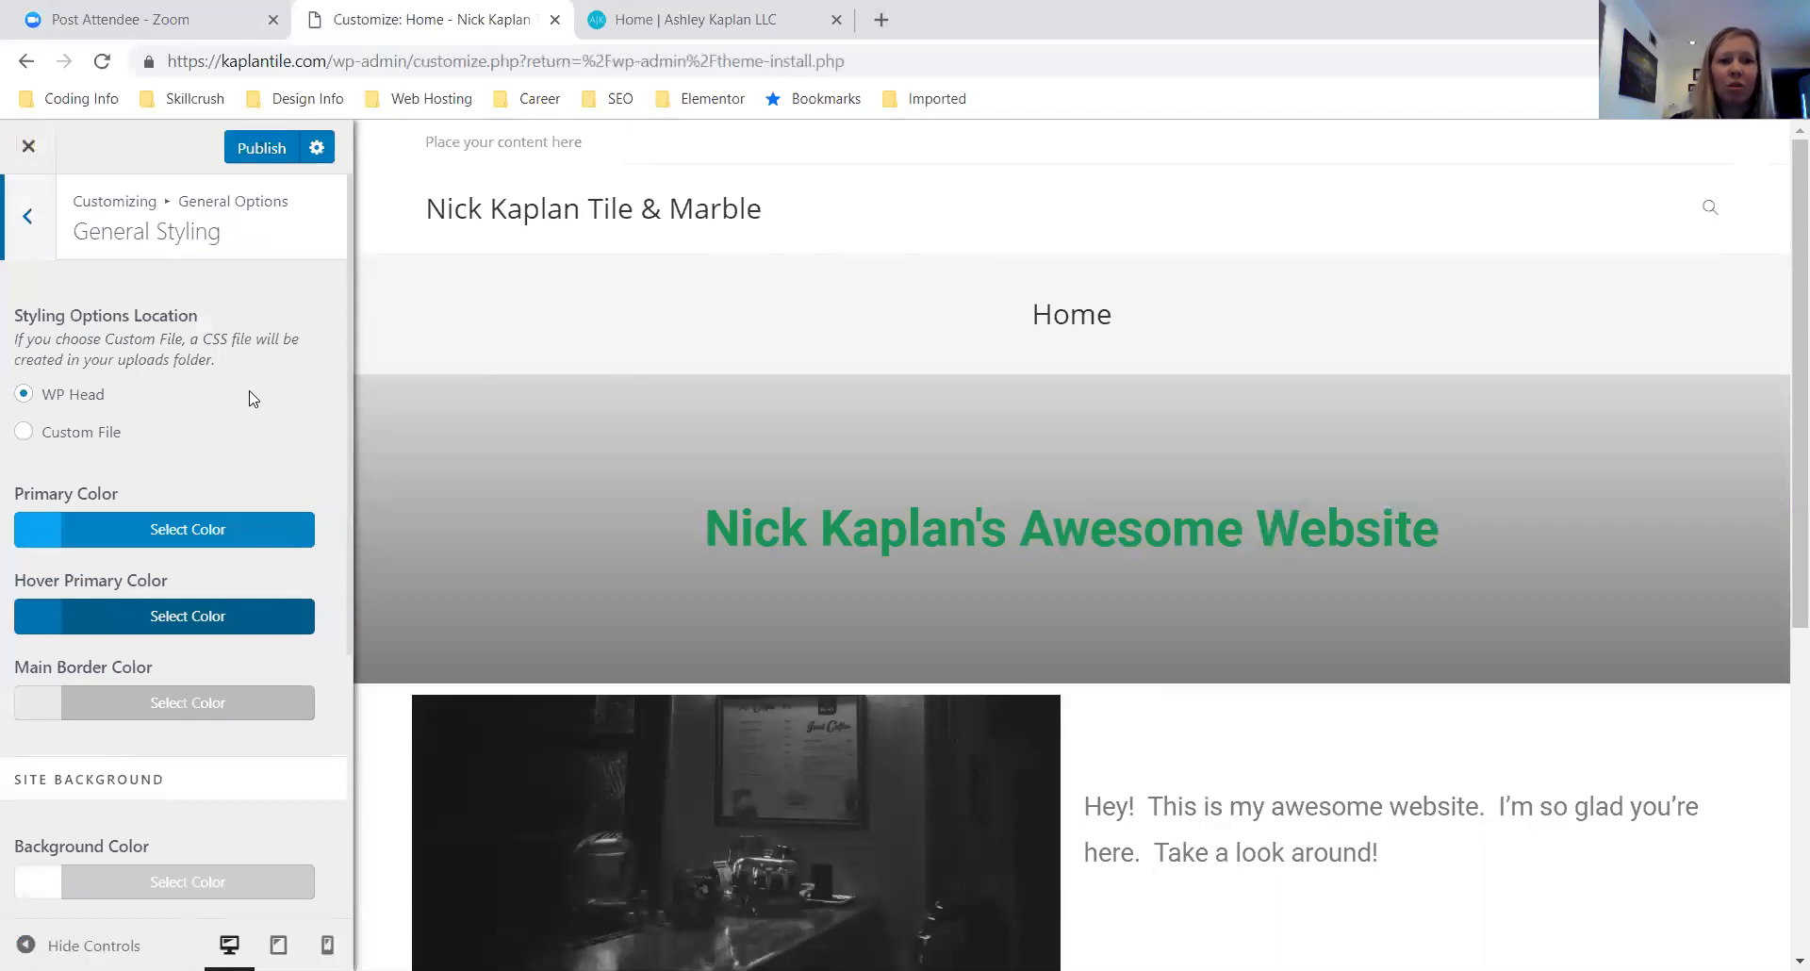
{"action": "scroll", "coordinate": [253, 397], "scroll_direction": "down", "scroll_amount": 2}
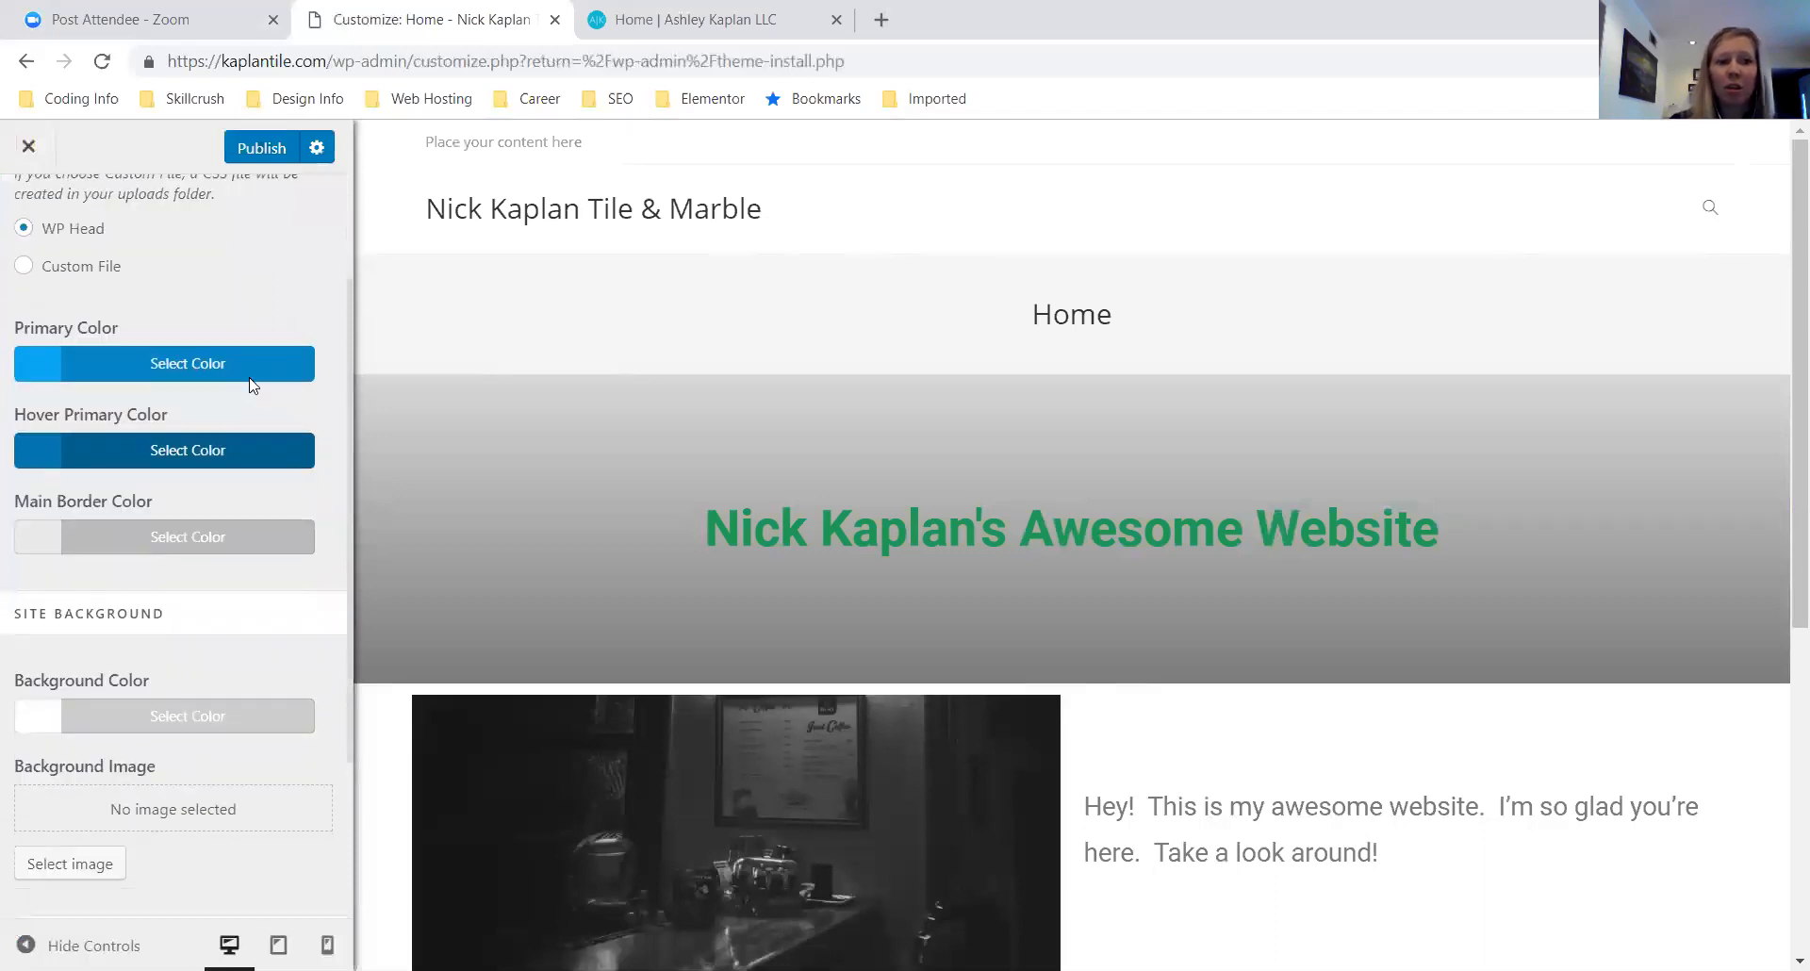
{"action": "scroll", "coordinate": [250, 390], "scroll_direction": "down", "scroll_amount": 2}
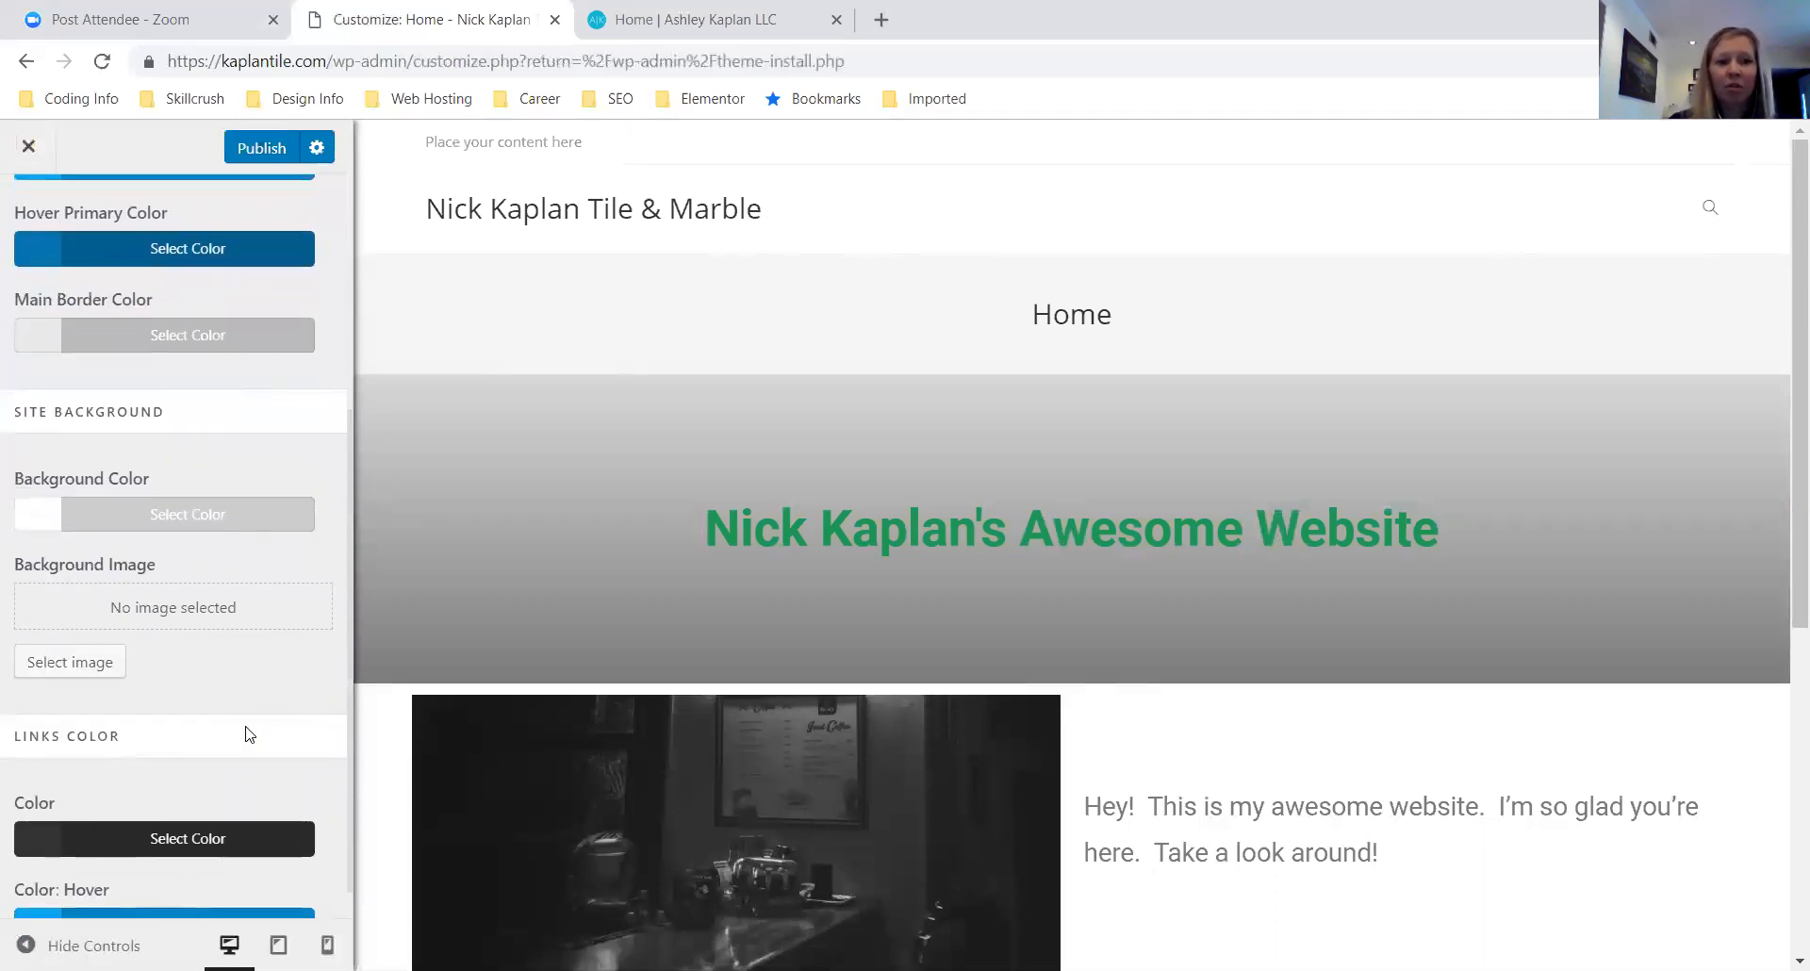
{"action": "scroll", "coordinate": [247, 735], "scroll_direction": "up", "scroll_amount": 3}
{"action": "scroll", "coordinate": [159, 591], "scroll_direction": "down", "scroll_amount": 2}
{"action": "scroll", "coordinate": [160, 588], "scroll_direction": "down", "scroll_amount": 1}
{"action": "scroll", "coordinate": [161, 589], "scroll_direction": "up", "scroll_amount": 3}
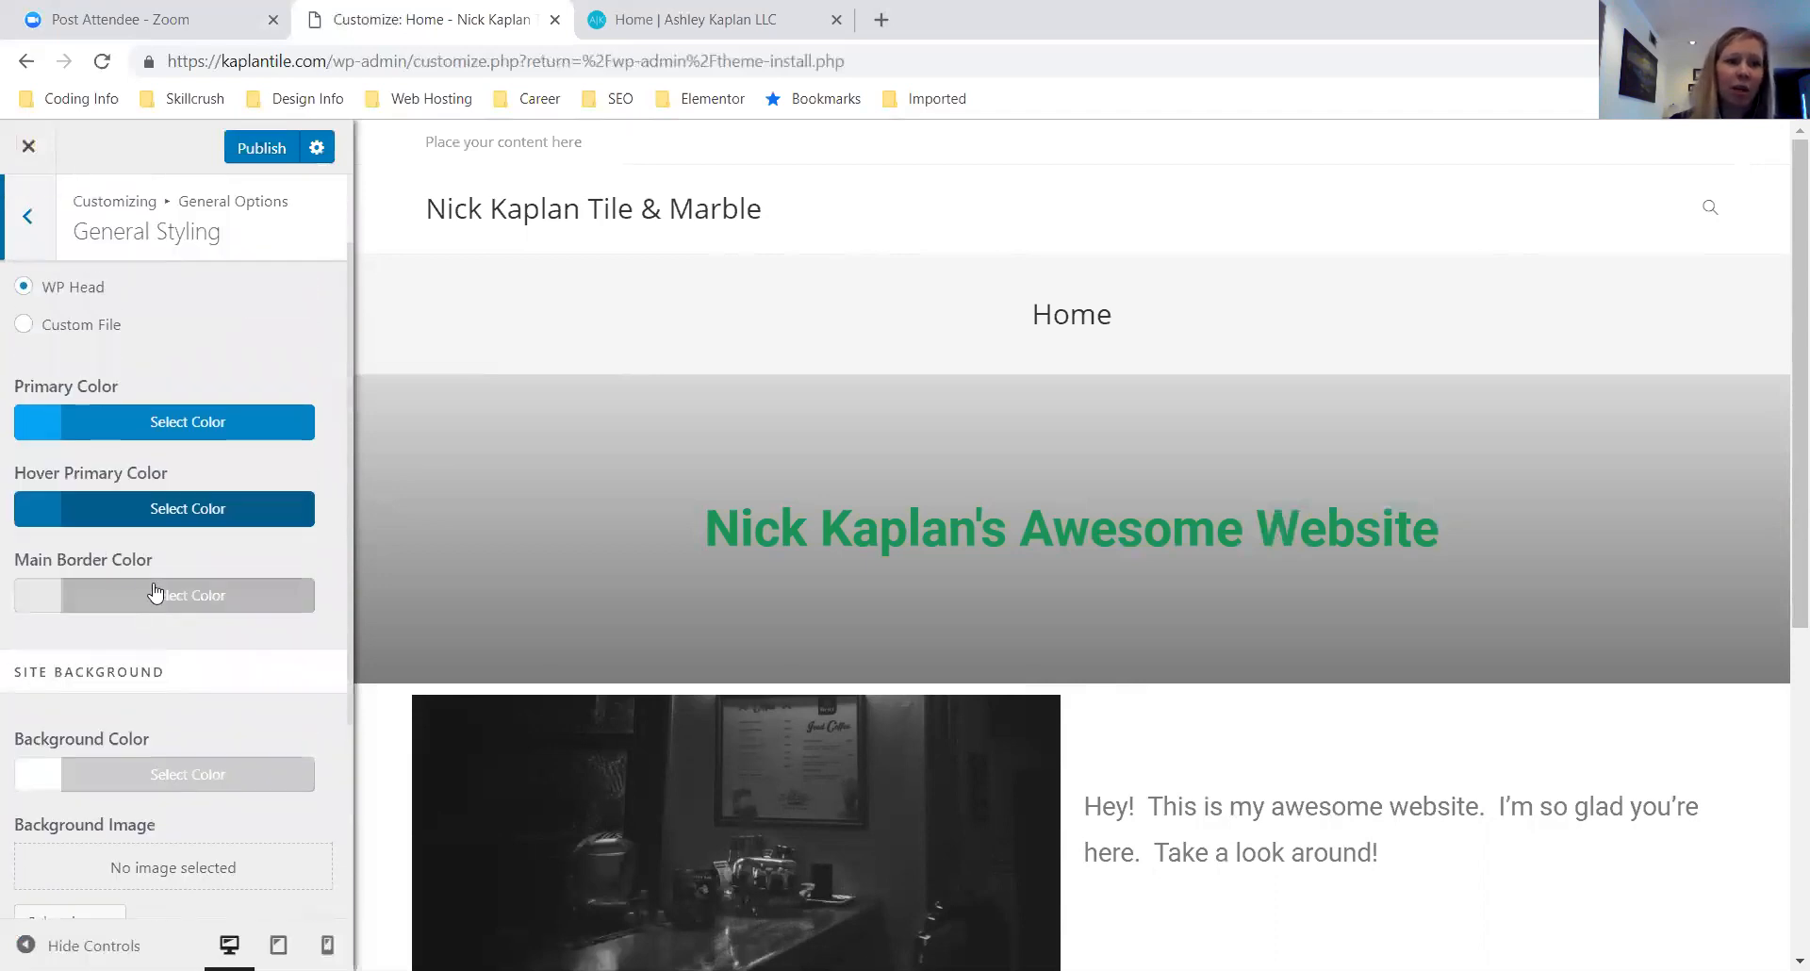
Change the theme's primary color to a burnt orange, about #b23f0e
{"action": "left_click", "coordinate": [29, 429]}
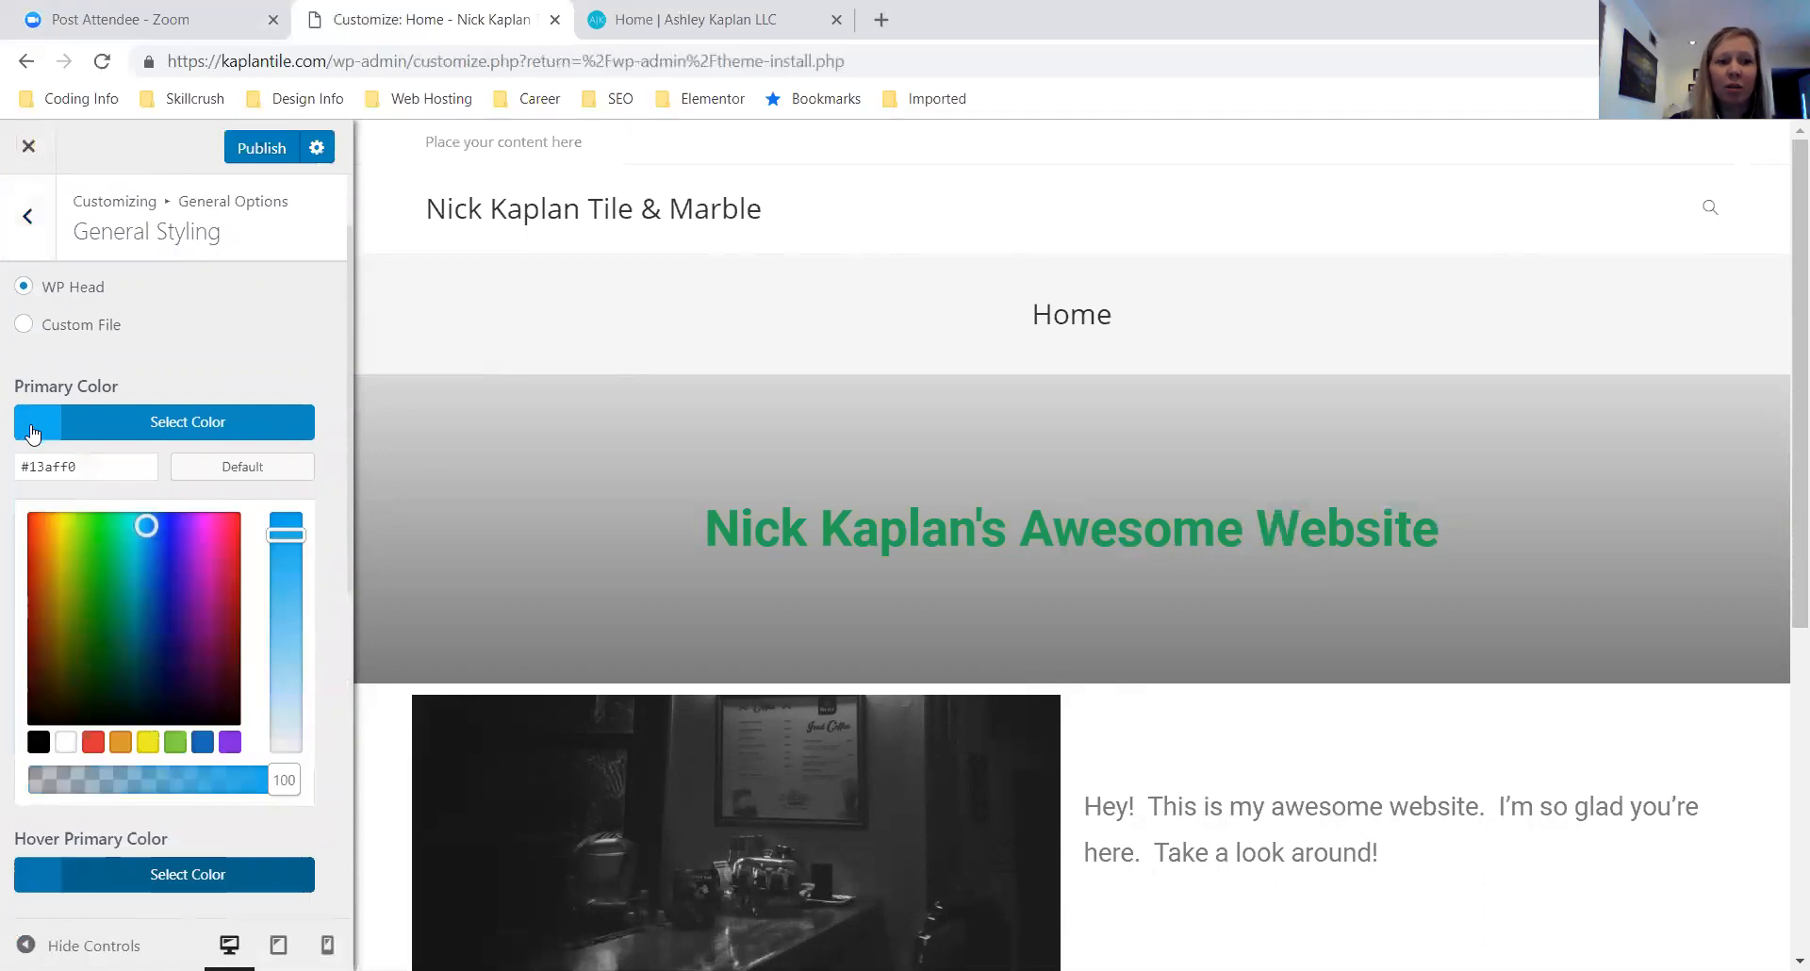
{"action": "left_click", "coordinate": [49, 618]}
{"action": "left_click_drag", "start_coordinate": [51, 596], "coordinate": [37, 560]}
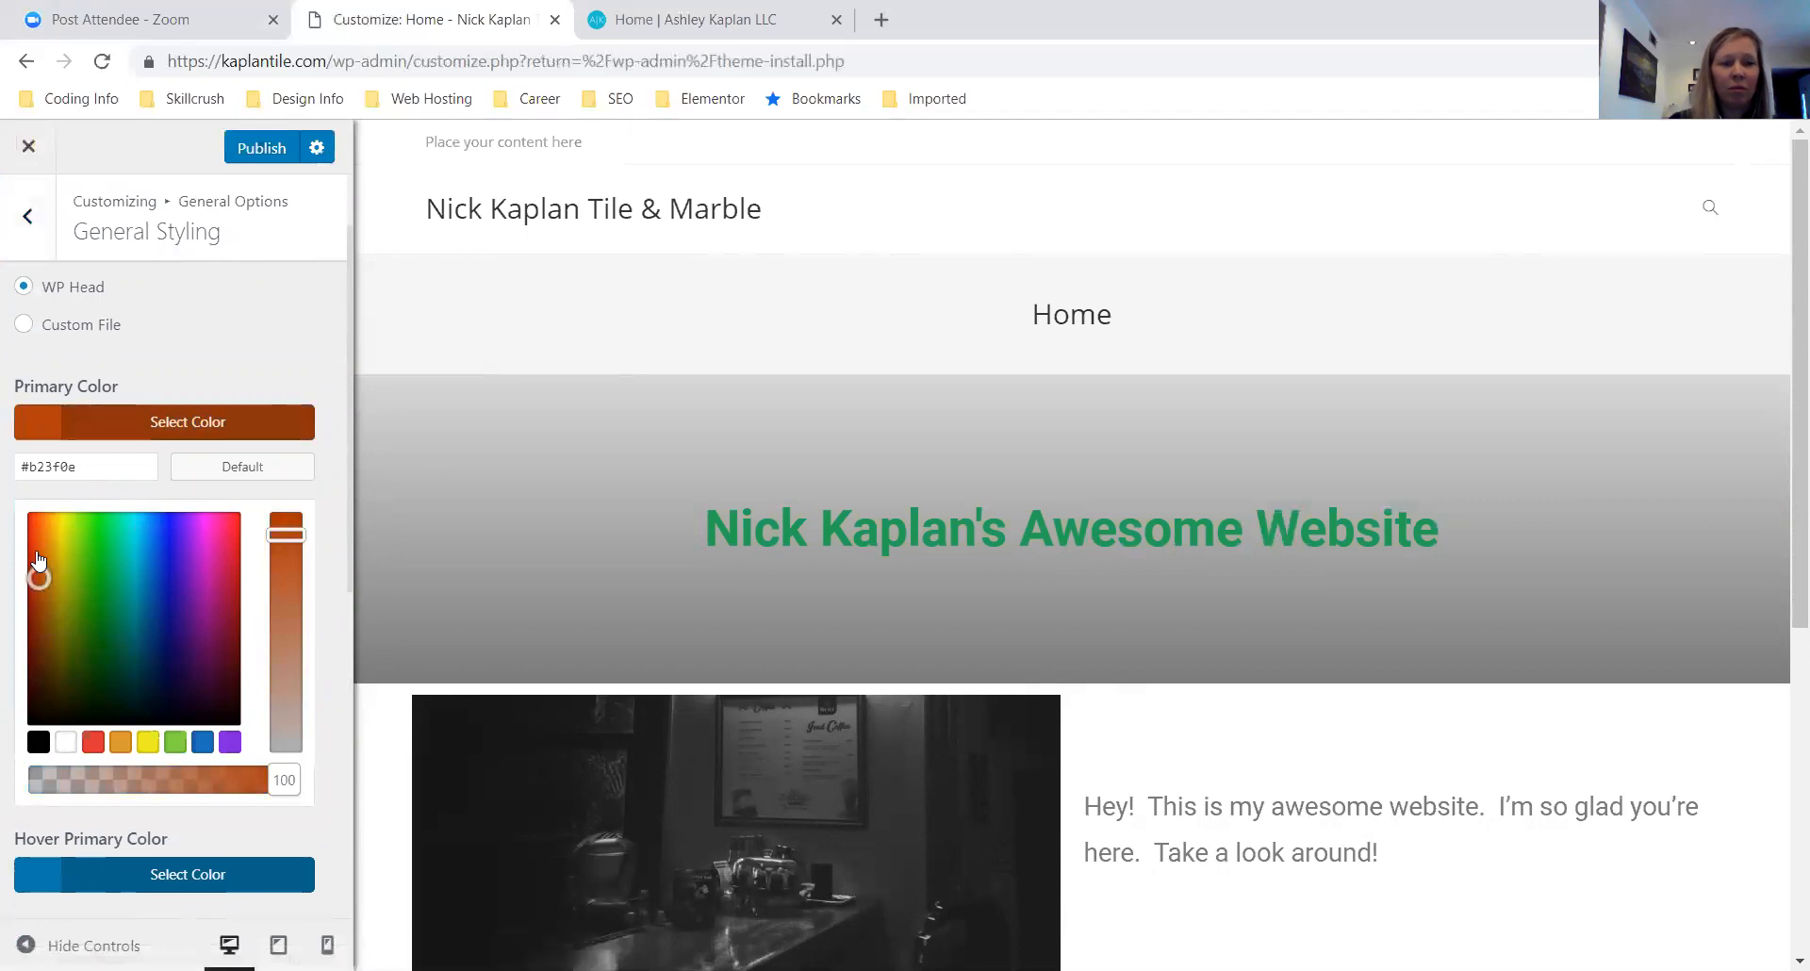
{"action": "left_click", "coordinate": [31, 425]}
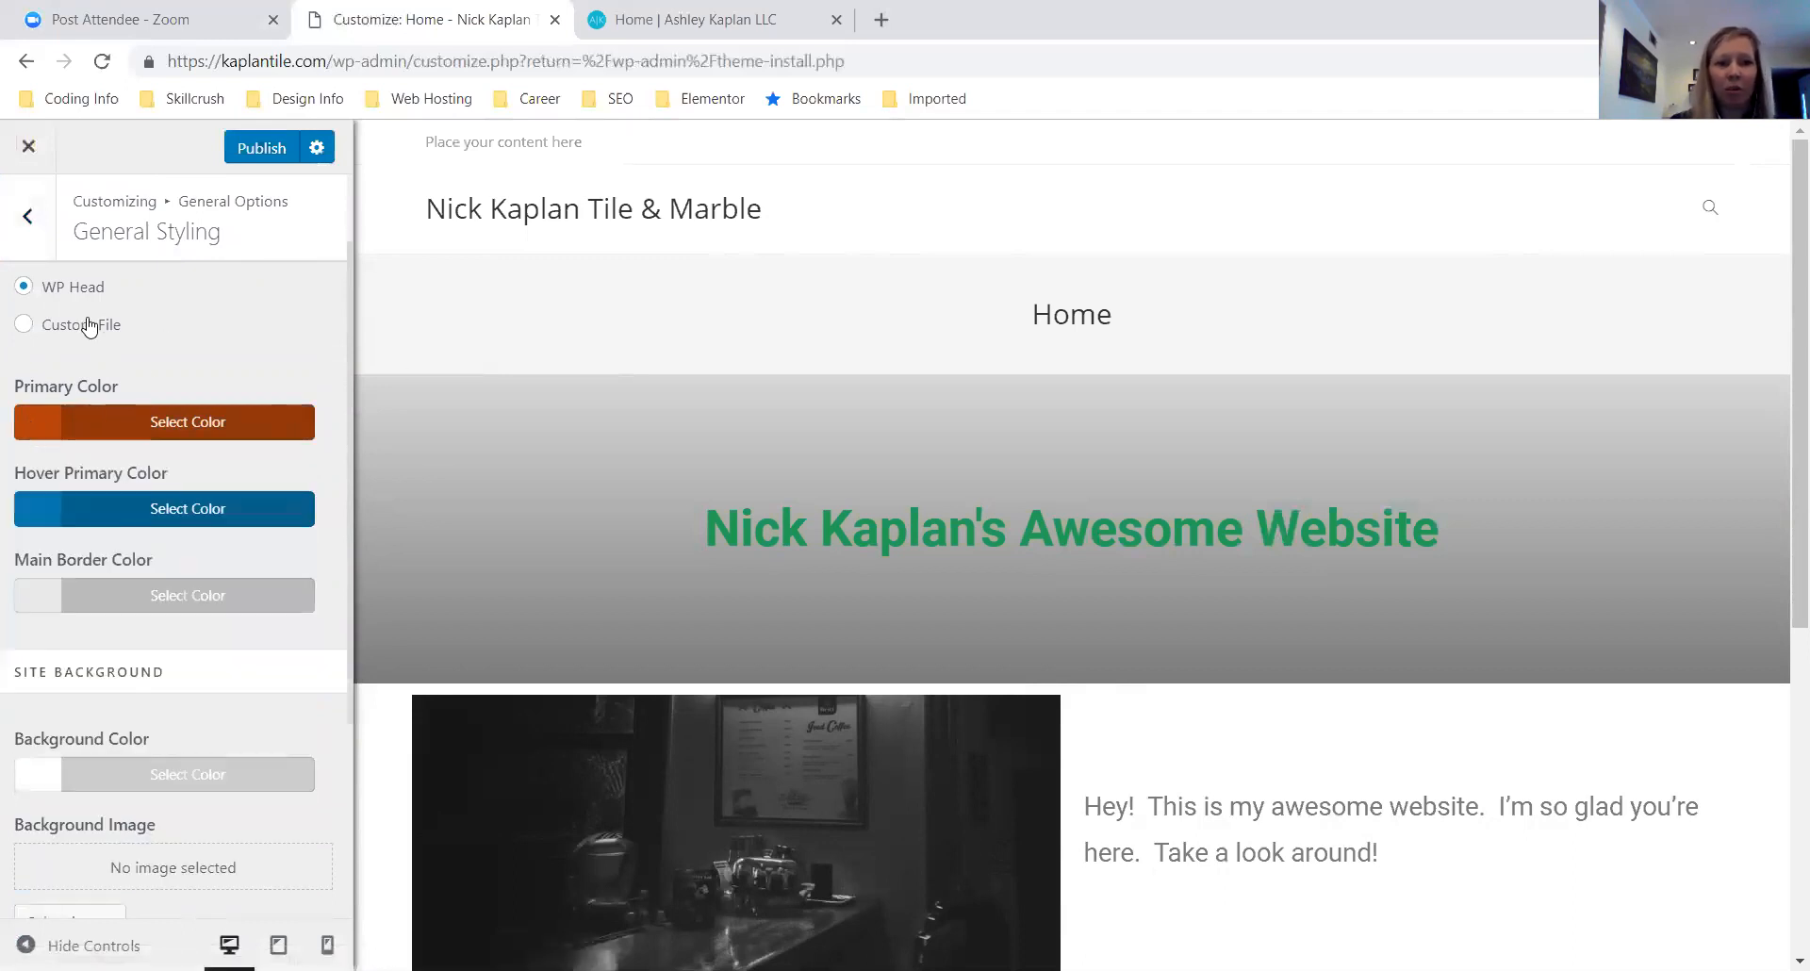
Review the hover, border, background and link color options in General Styling, and return to the General Options
{"action": "scroll", "coordinate": [233, 530], "scroll_direction": "down", "scroll_amount": 2}
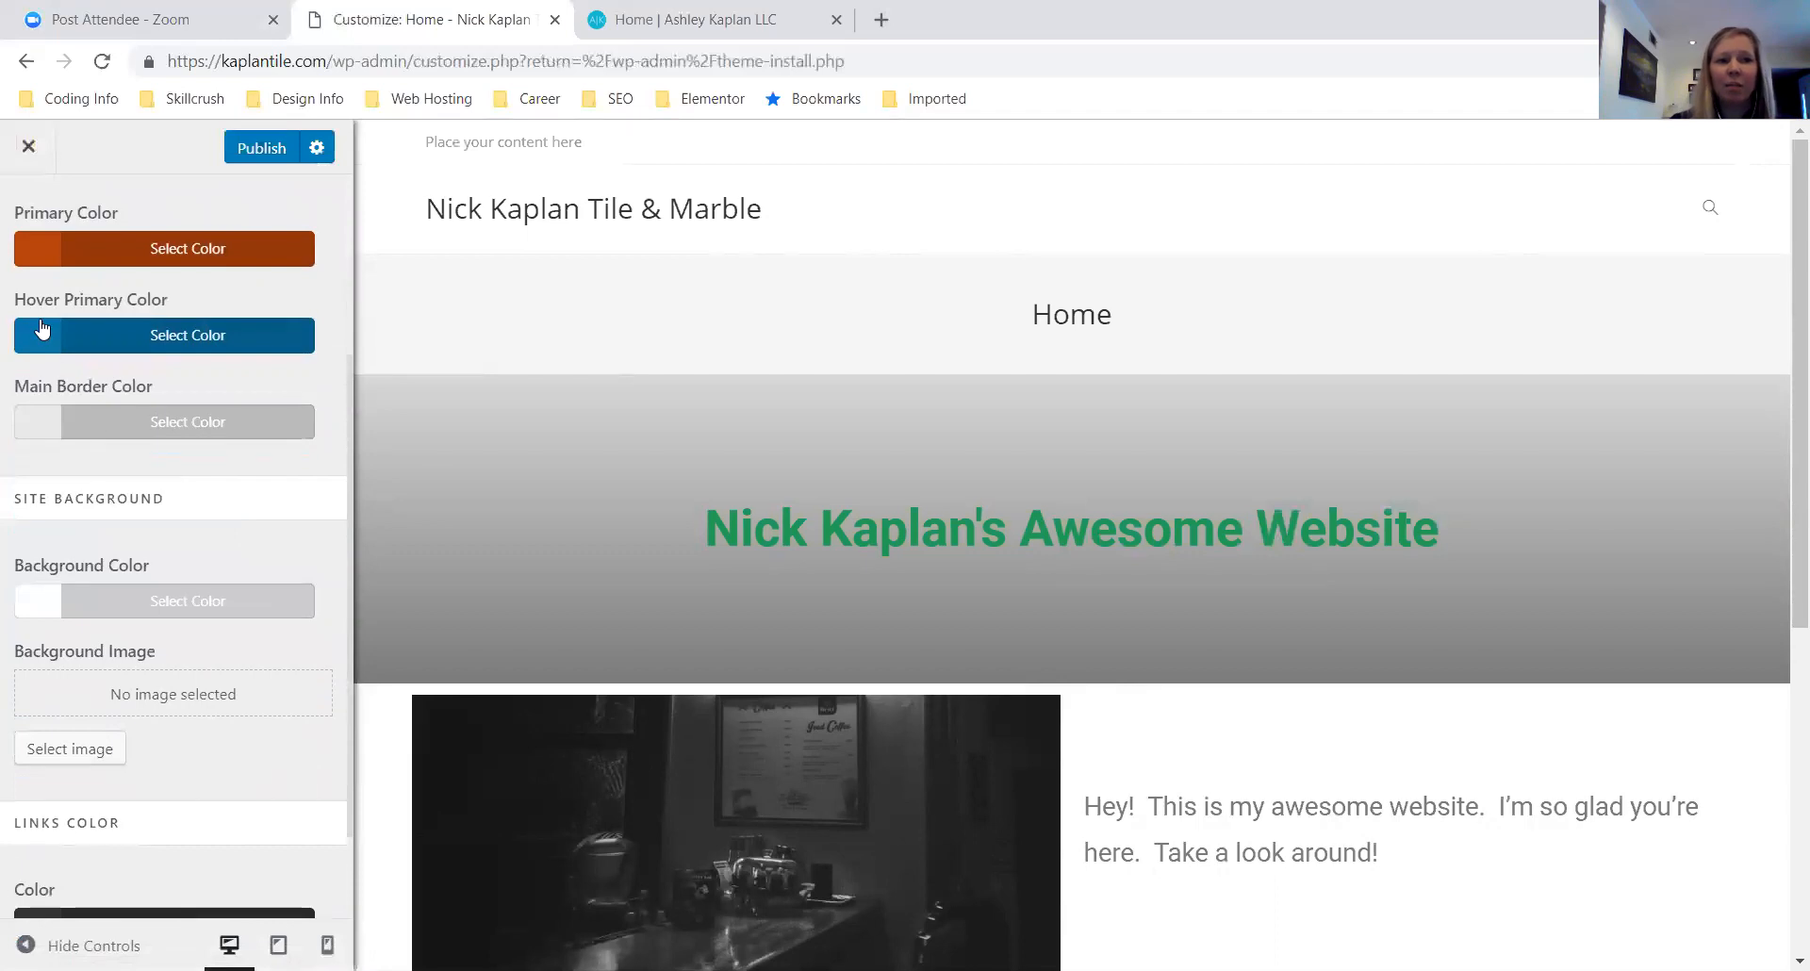
{"action": "scroll", "coordinate": [114, 438], "scroll_direction": "down", "scroll_amount": 1}
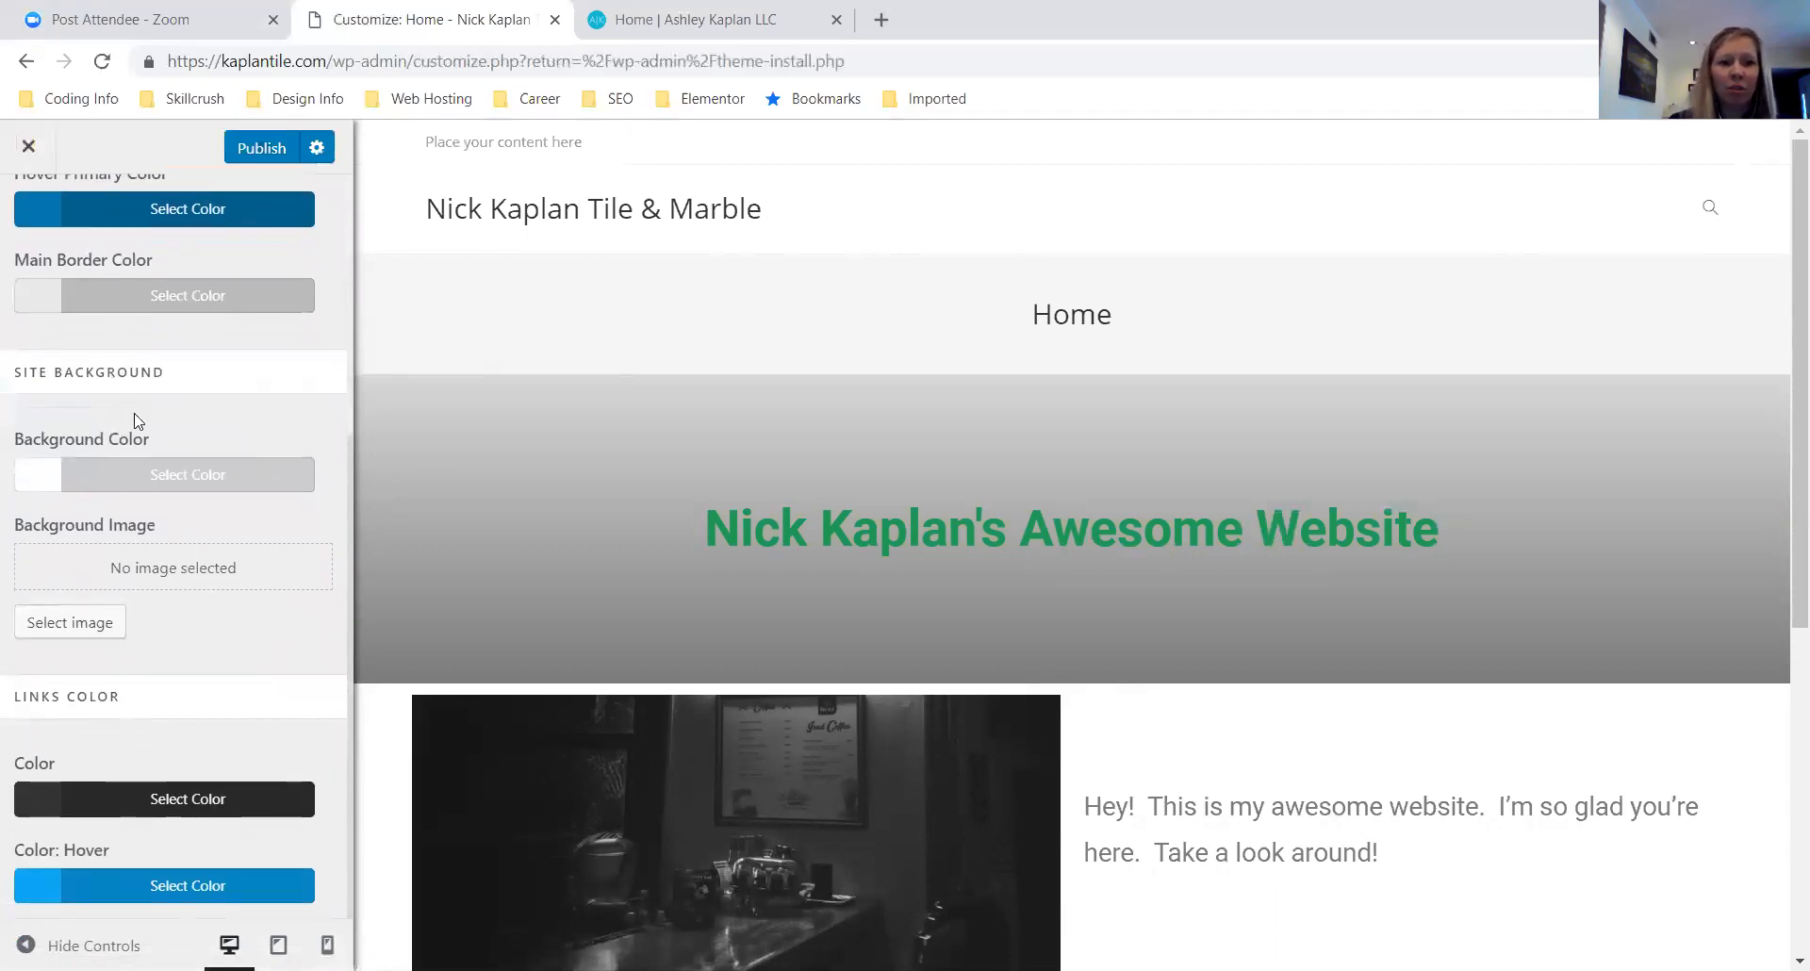
{"action": "scroll", "coordinate": [135, 415], "scroll_direction": "up", "scroll_amount": 2}
{"action": "scroll", "coordinate": [136, 415], "scroll_direction": "up", "scroll_amount": 2}
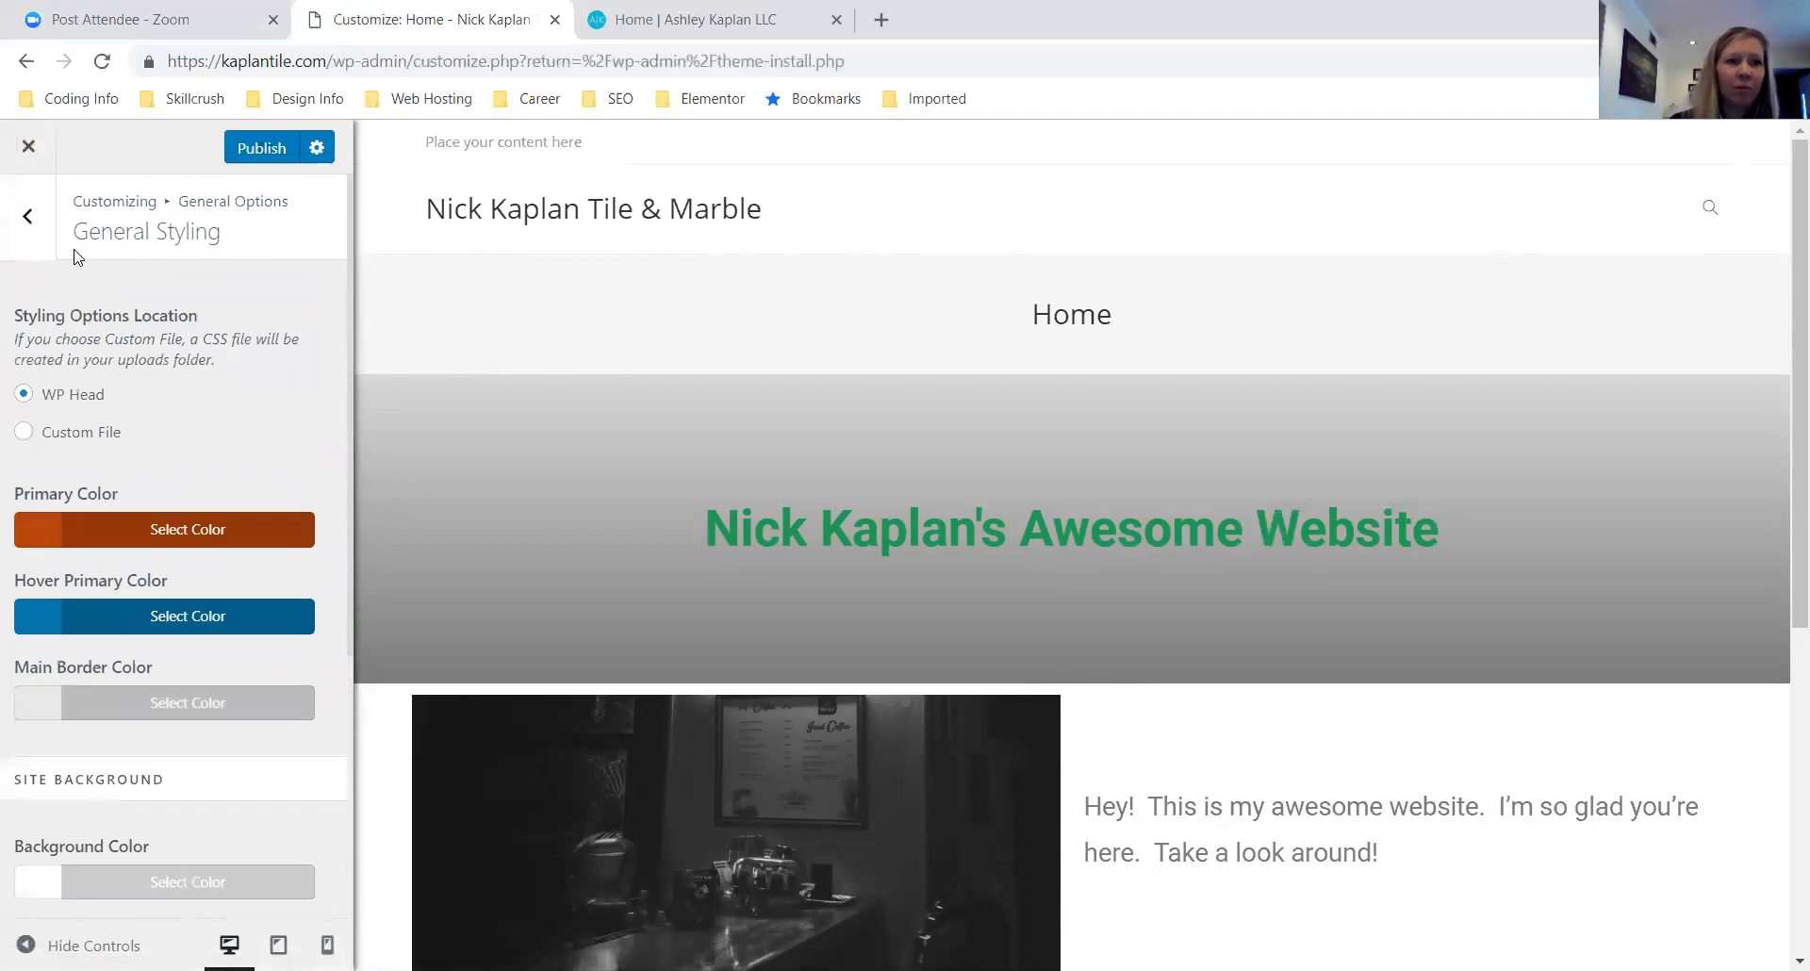
{"action": "left_click", "coordinate": [29, 216]}
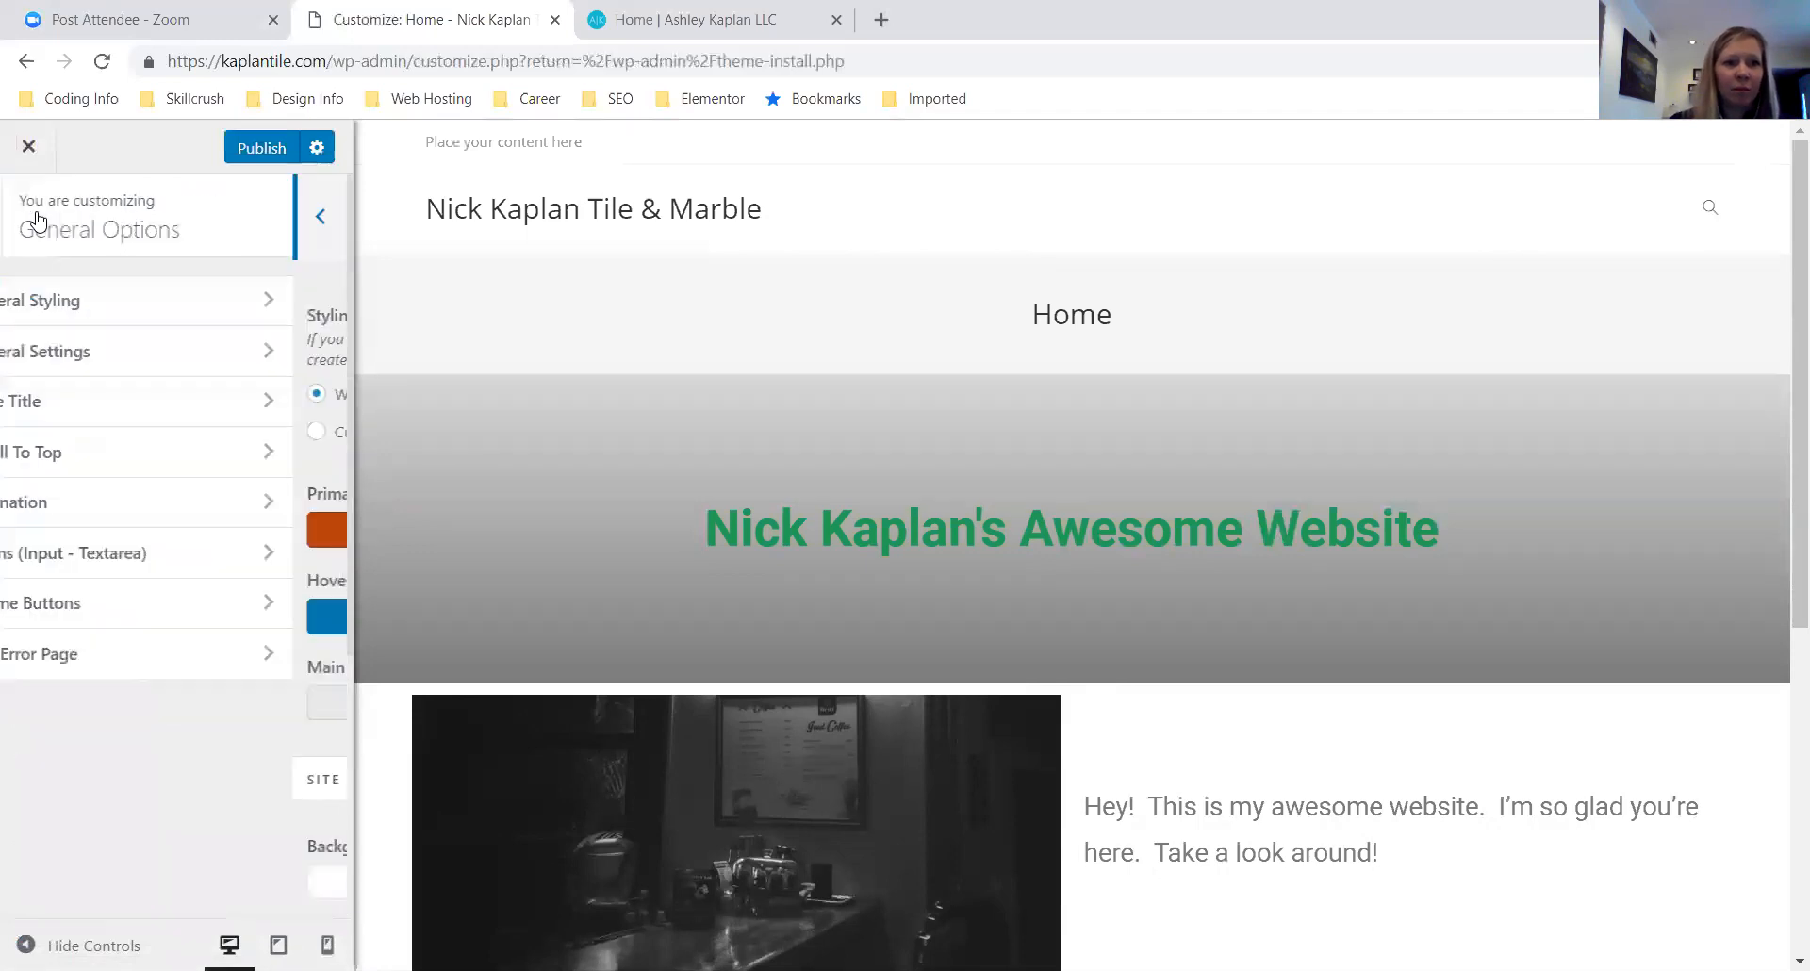
Try the Boxed layout style in the General Settings, and switch back to Wide
{"action": "left_click", "coordinate": [190, 352]}
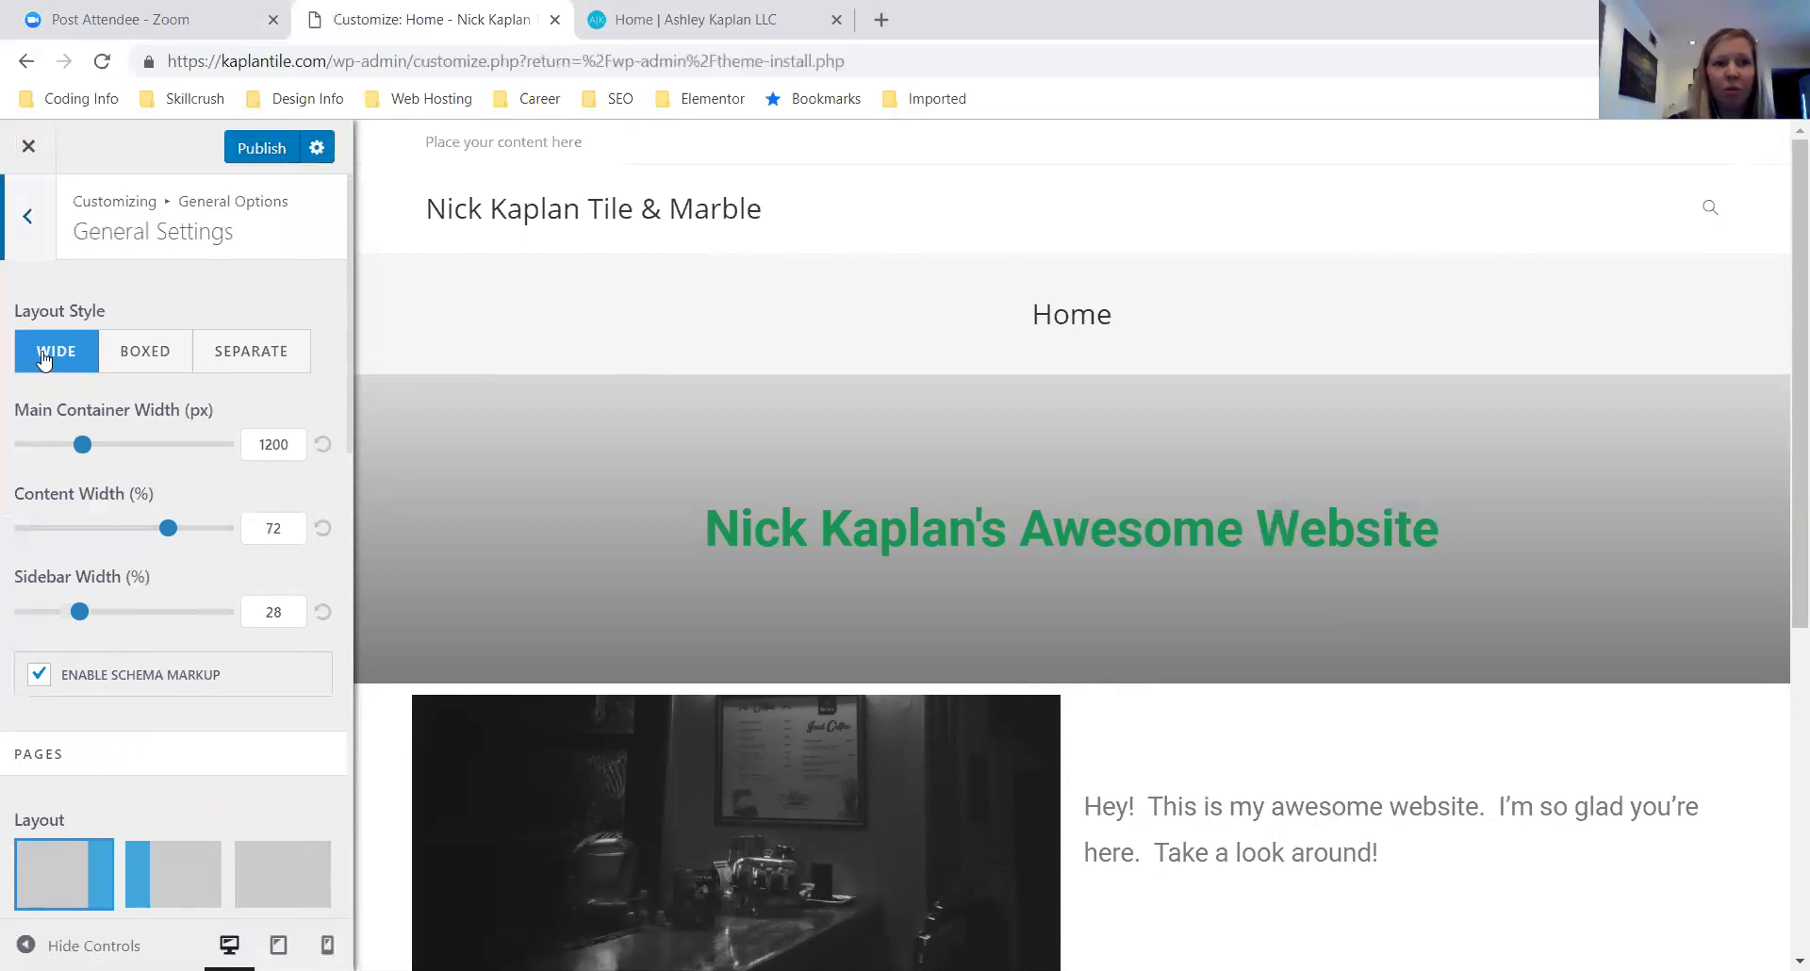
{"action": "left_click", "coordinate": [158, 347]}
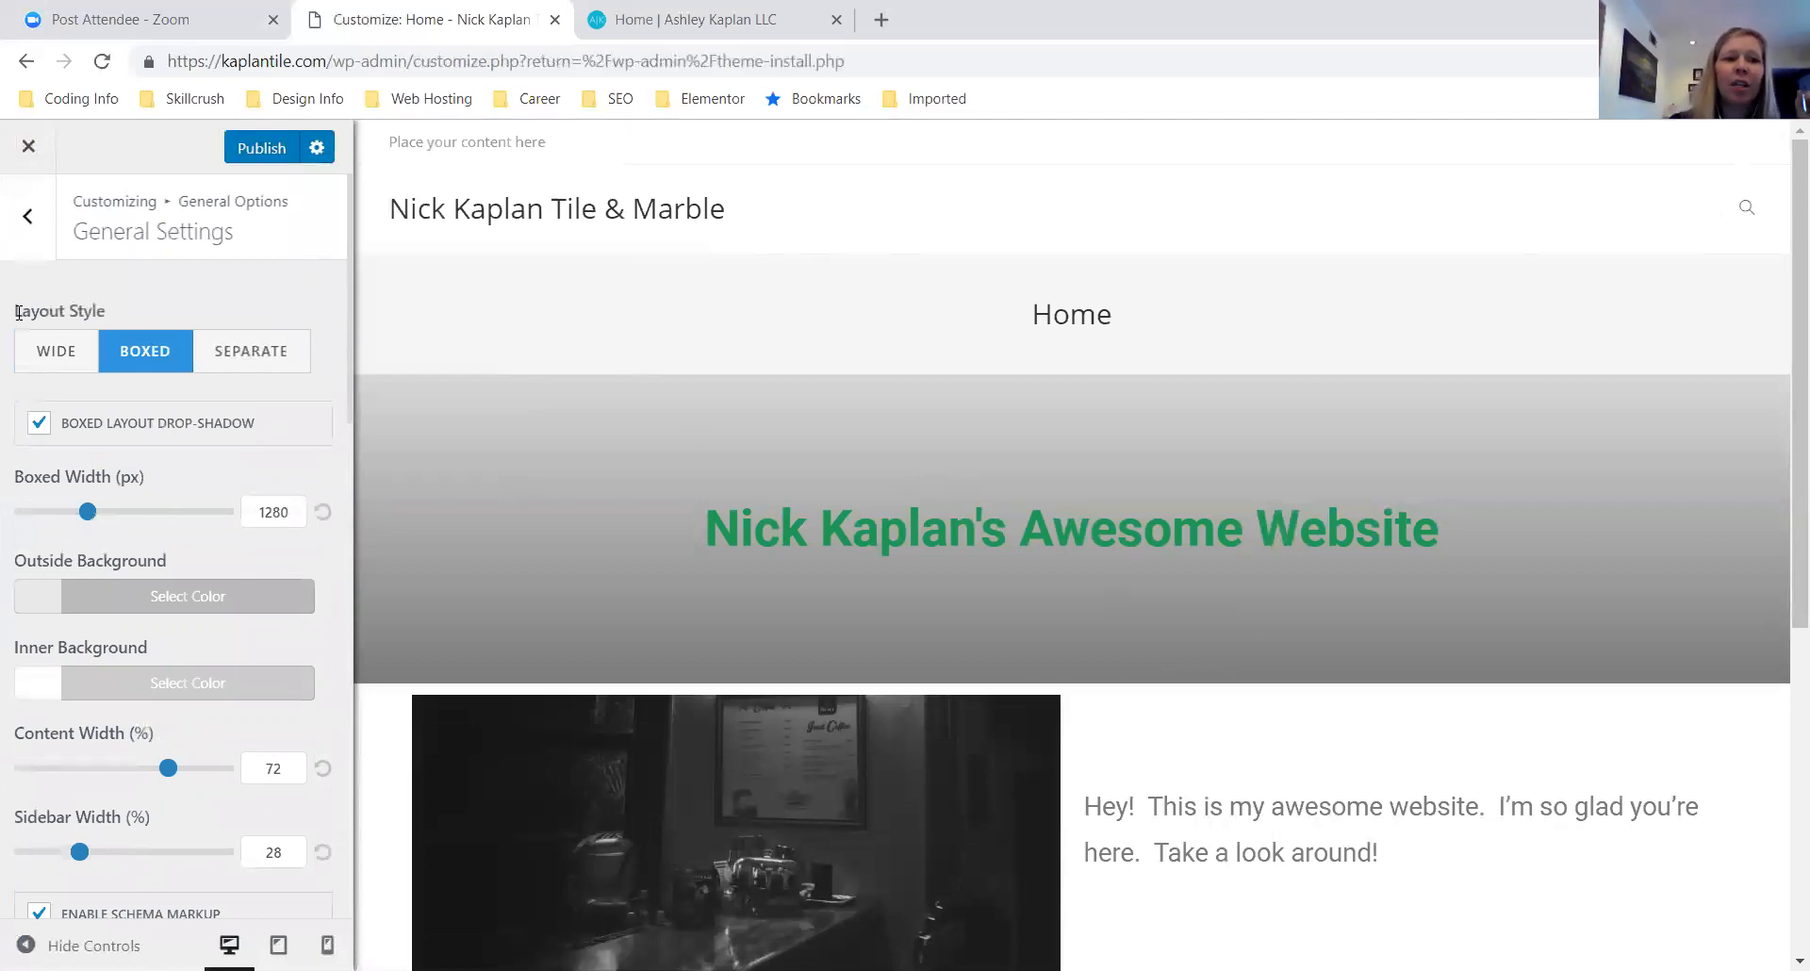
{"action": "left_click", "coordinate": [68, 375]}
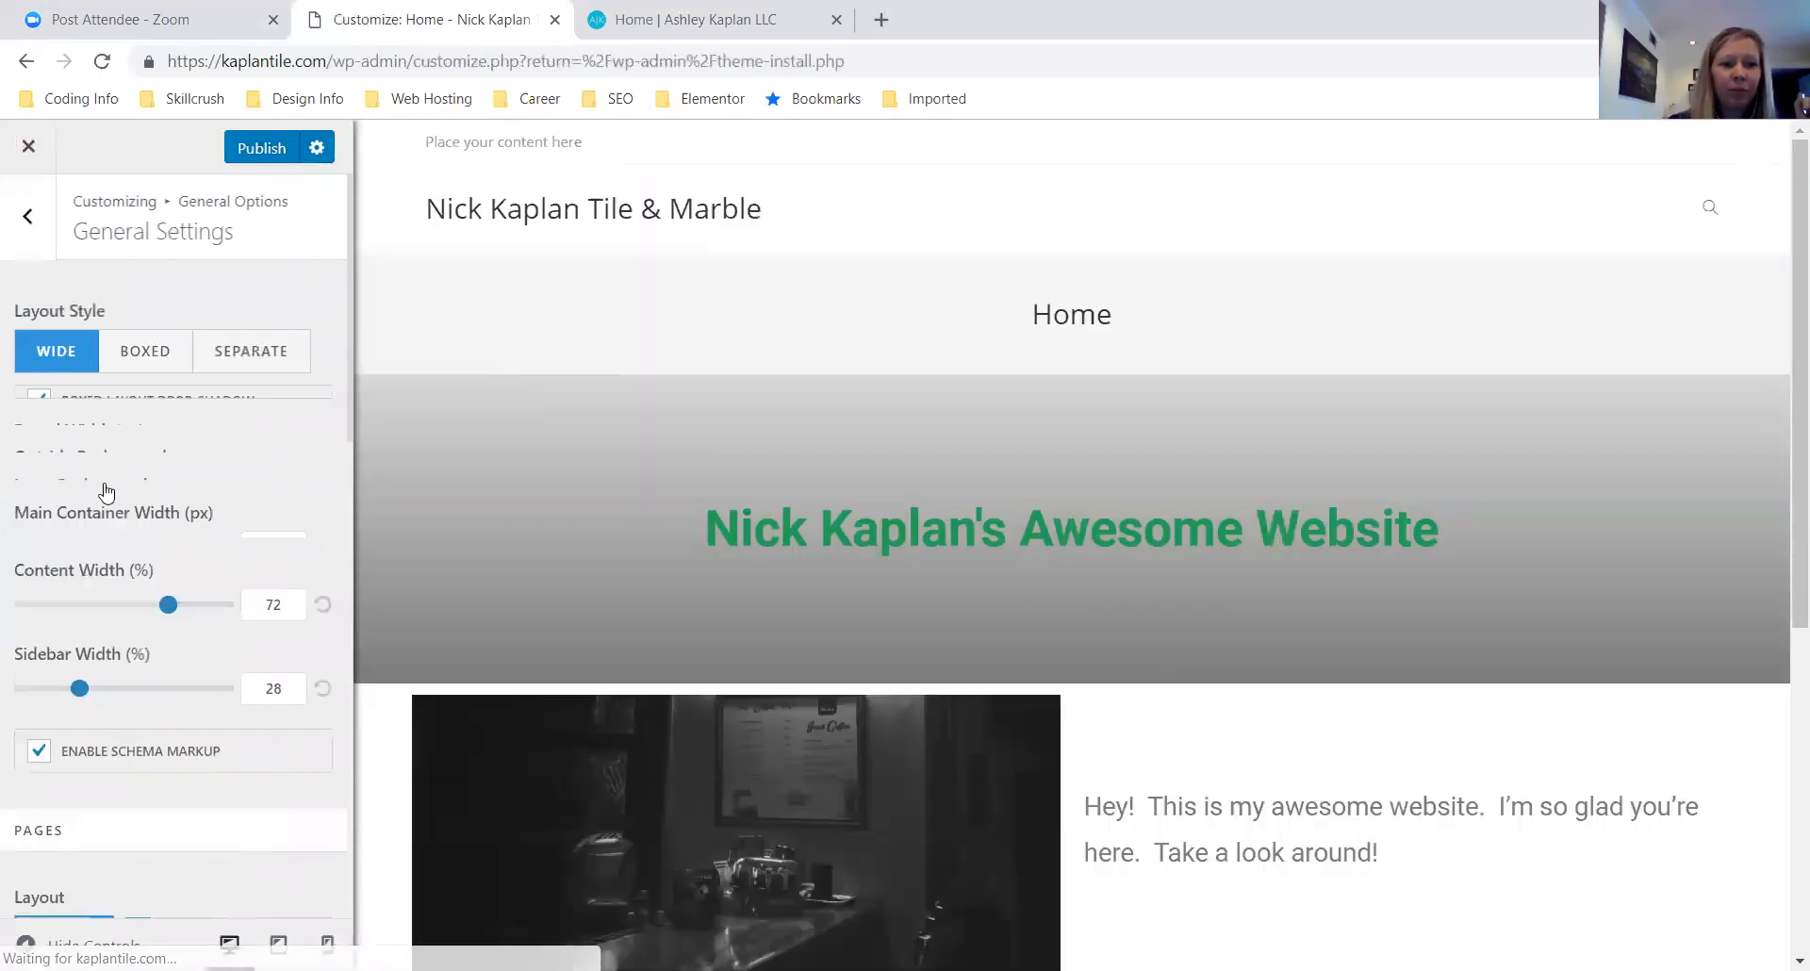
Set the default layout for pages to the full-width option without a sidebar
{"action": "scroll", "coordinate": [107, 489], "scroll_direction": "down", "scroll_amount": 2}
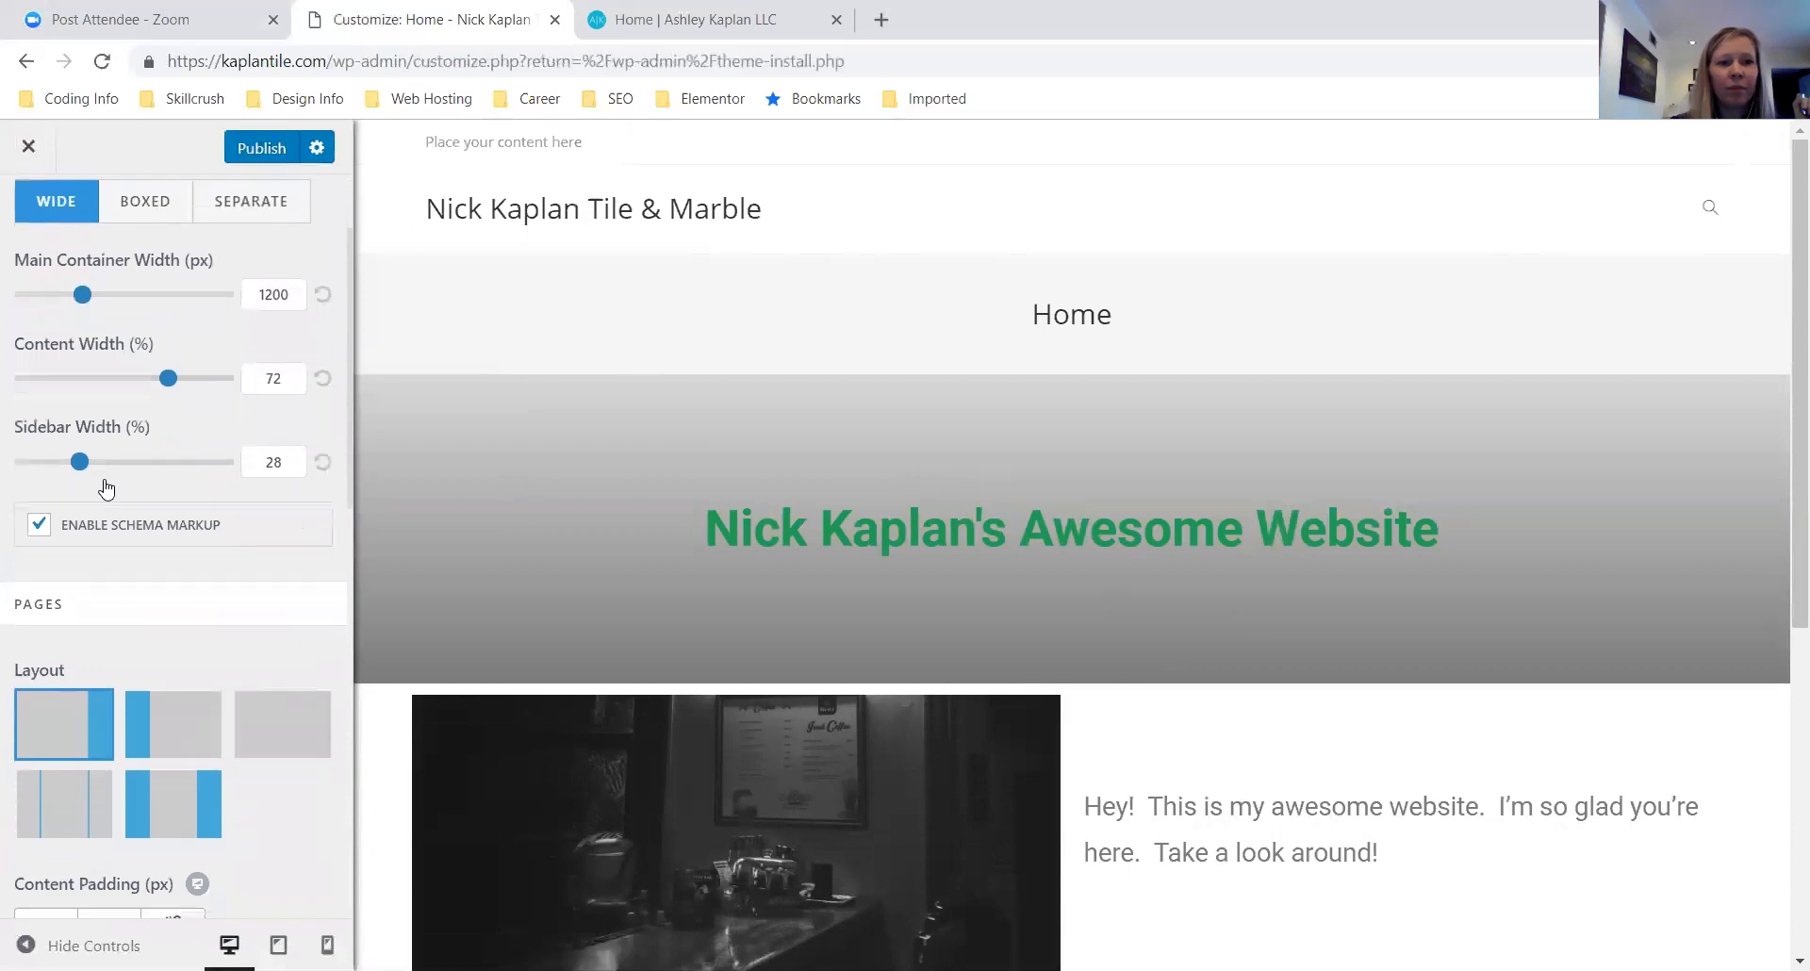
{"action": "scroll", "coordinate": [106, 486], "scroll_direction": "down", "scroll_amount": 1}
{"action": "scroll", "coordinate": [105, 481], "scroll_direction": "up", "scroll_amount": 1}
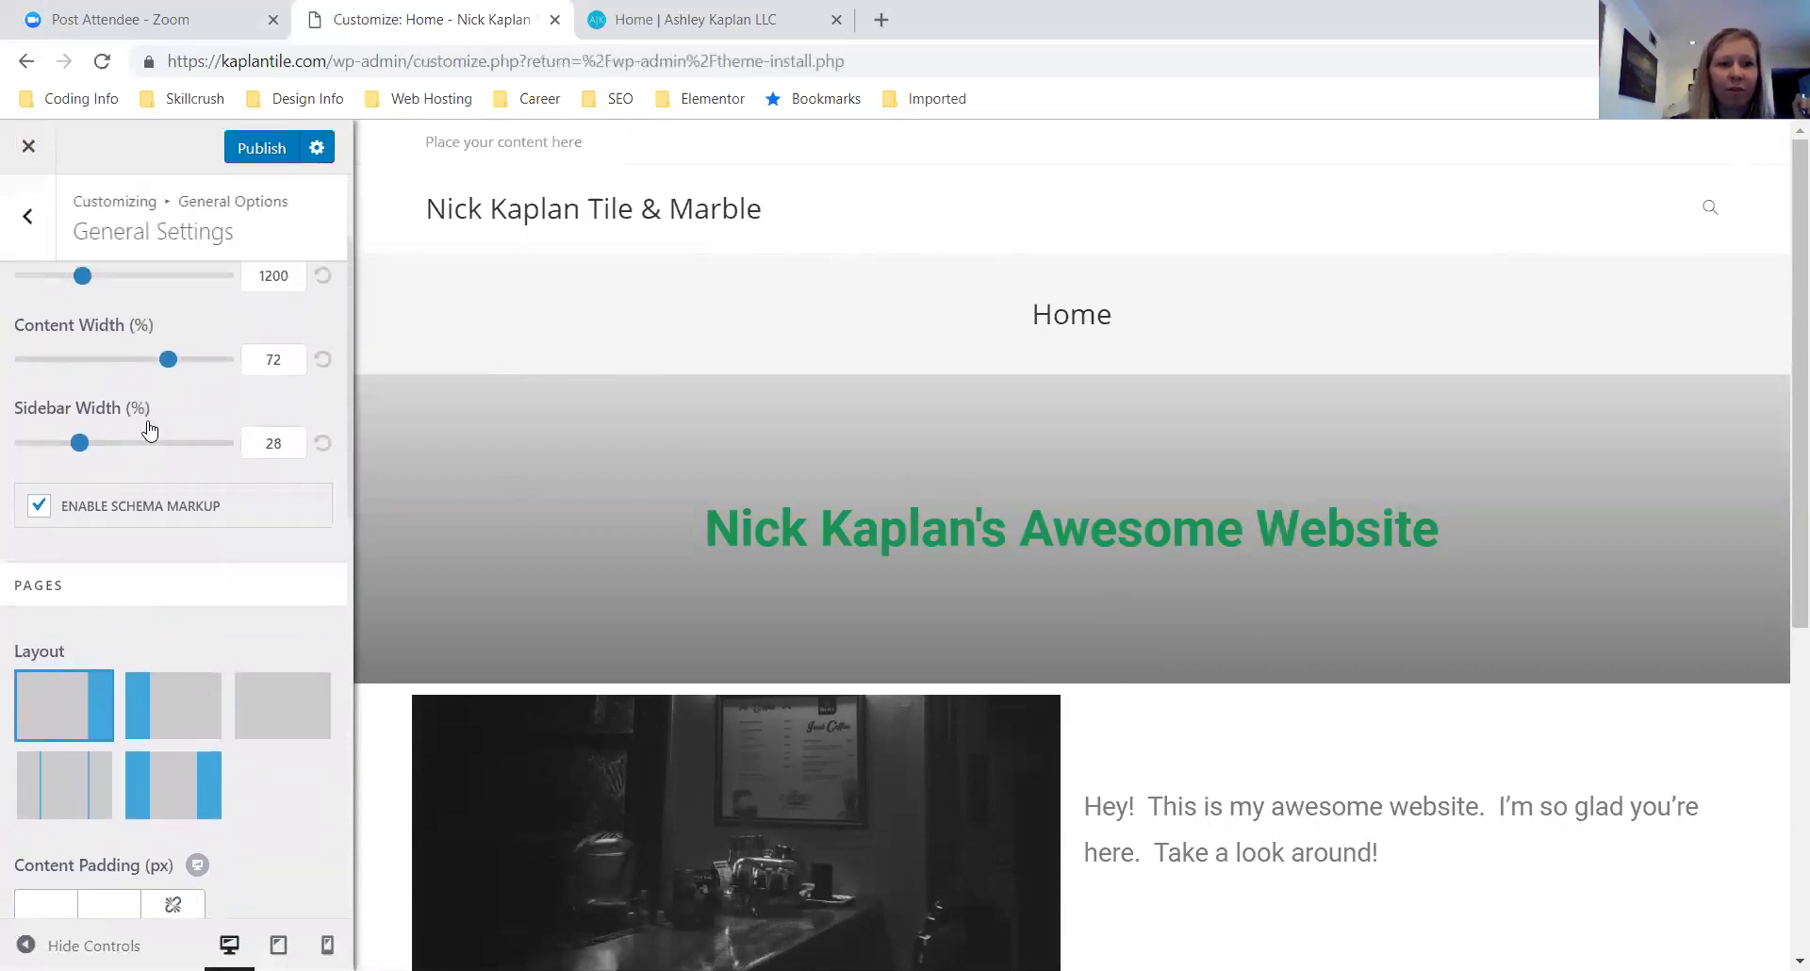
{"action": "scroll", "coordinate": [146, 424], "scroll_direction": "down", "scroll_amount": 1}
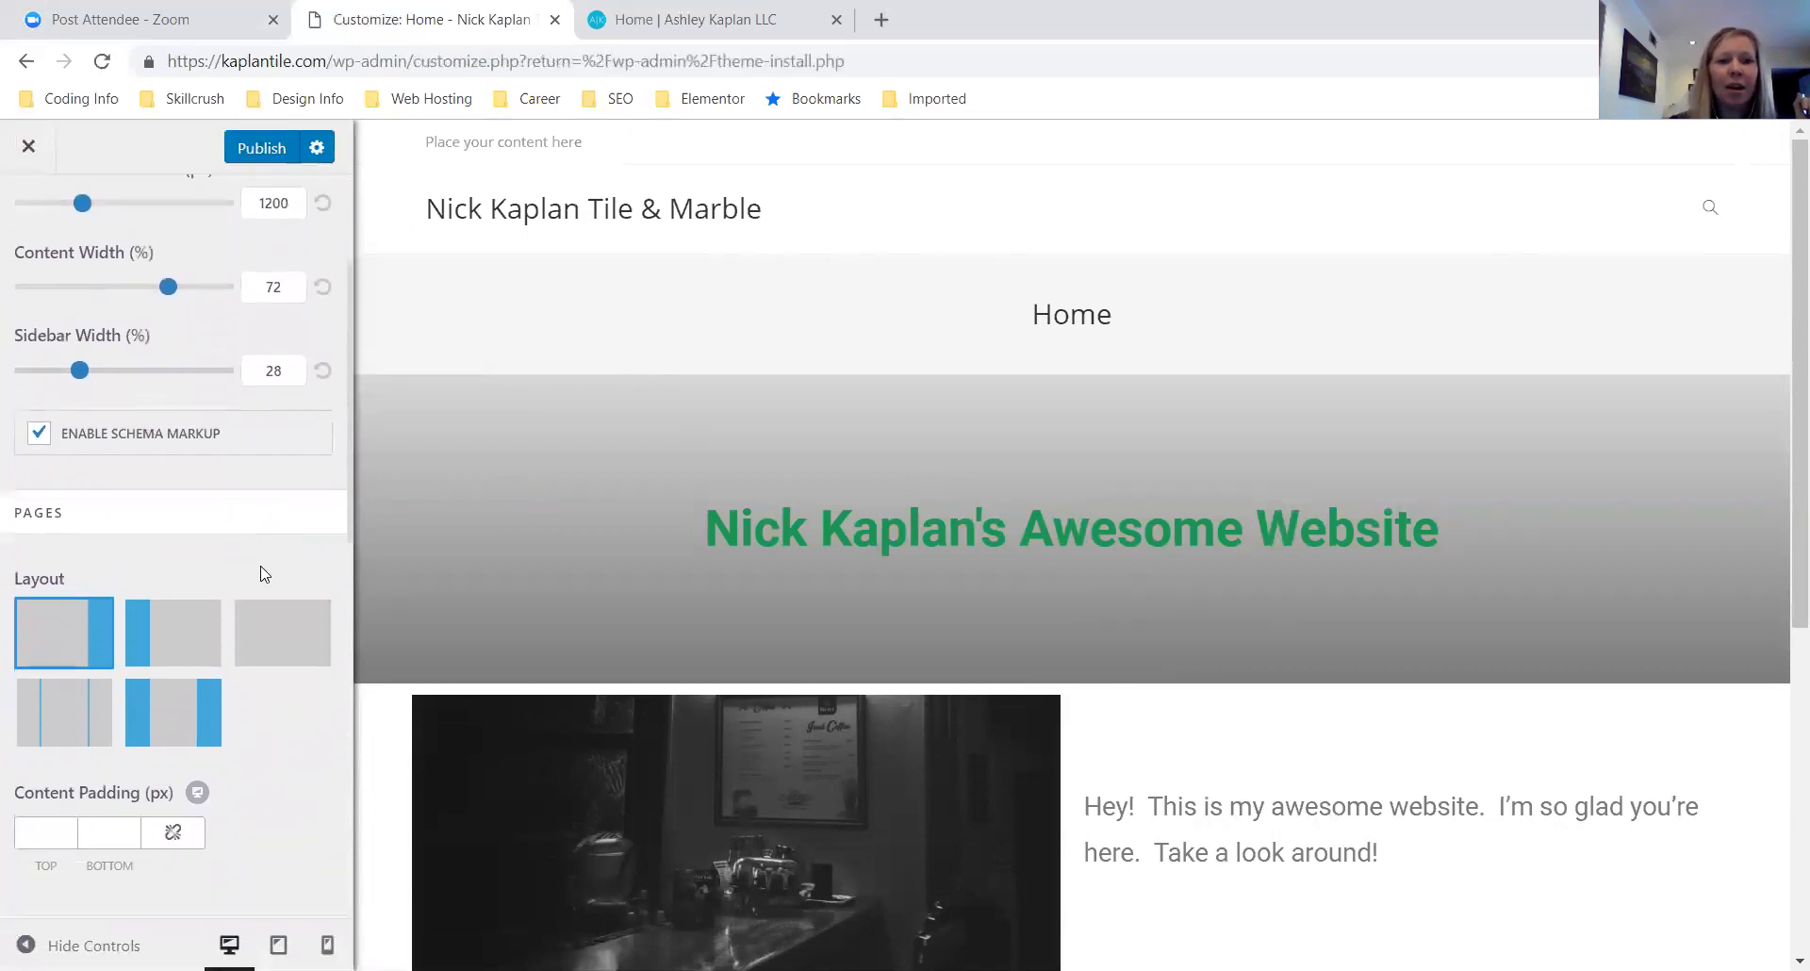
{"action": "left_click", "coordinate": [272, 614]}
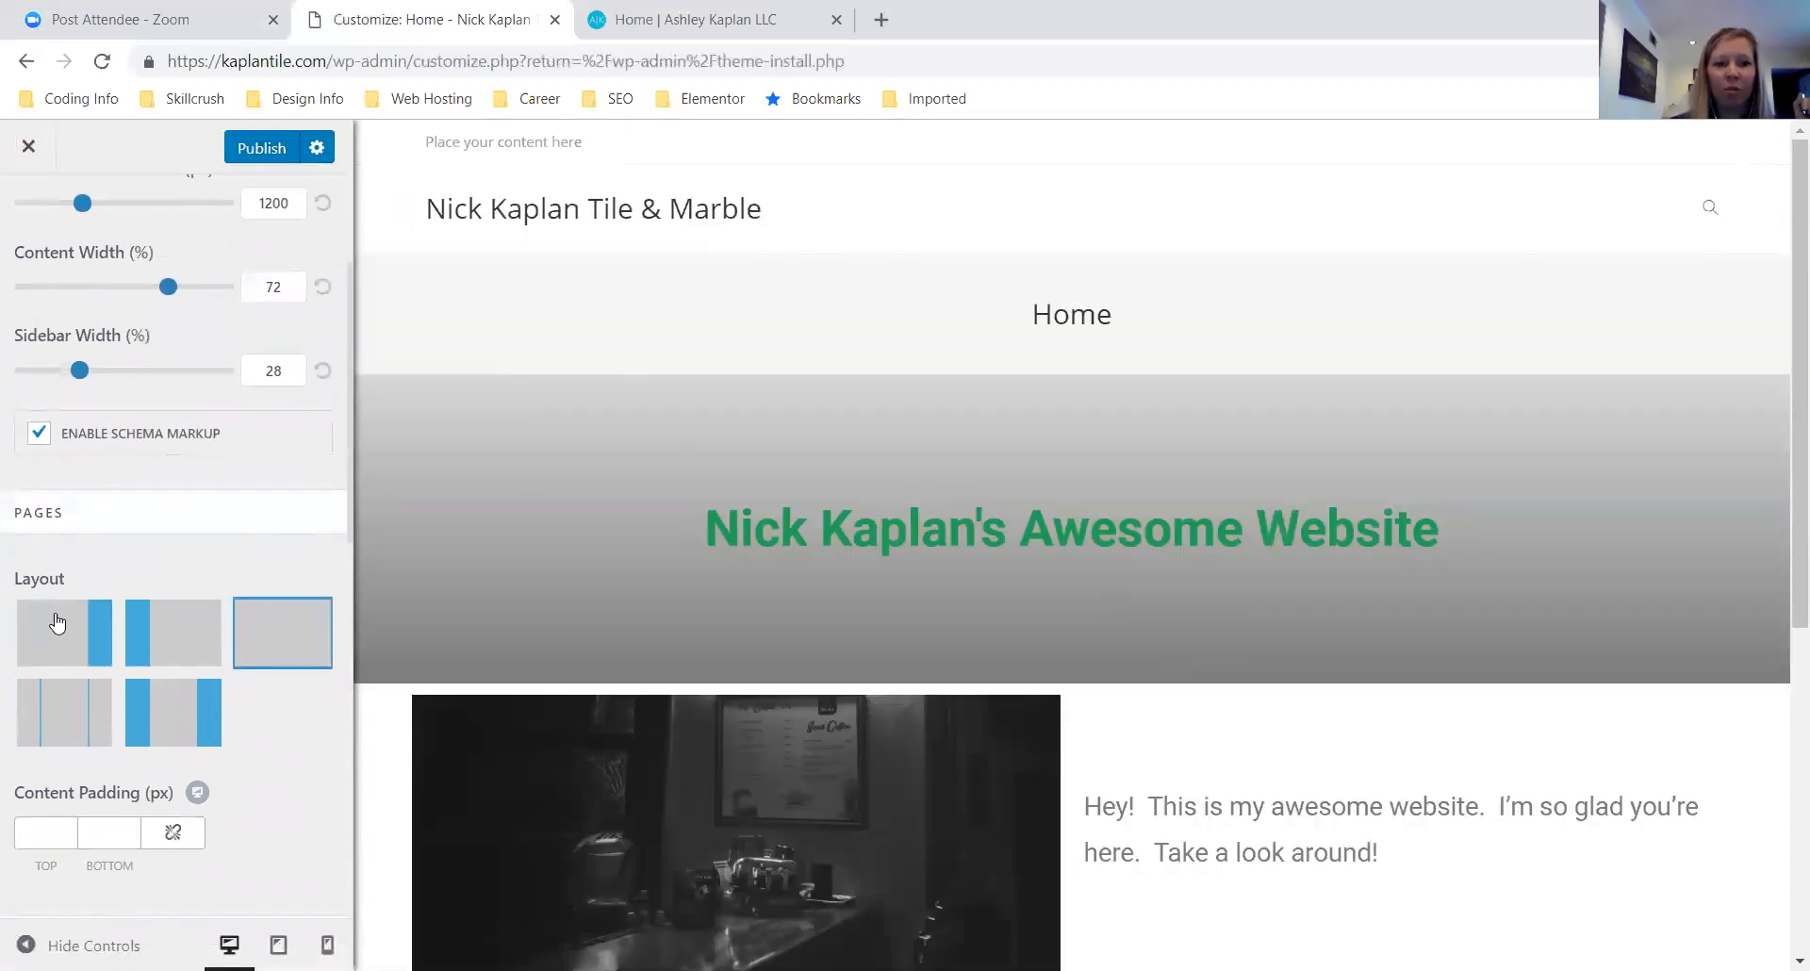
Set the search result page layout to the option without a sidebar, and return to the General Options
{"action": "scroll", "coordinate": [157, 505], "scroll_direction": "down", "scroll_amount": 3}
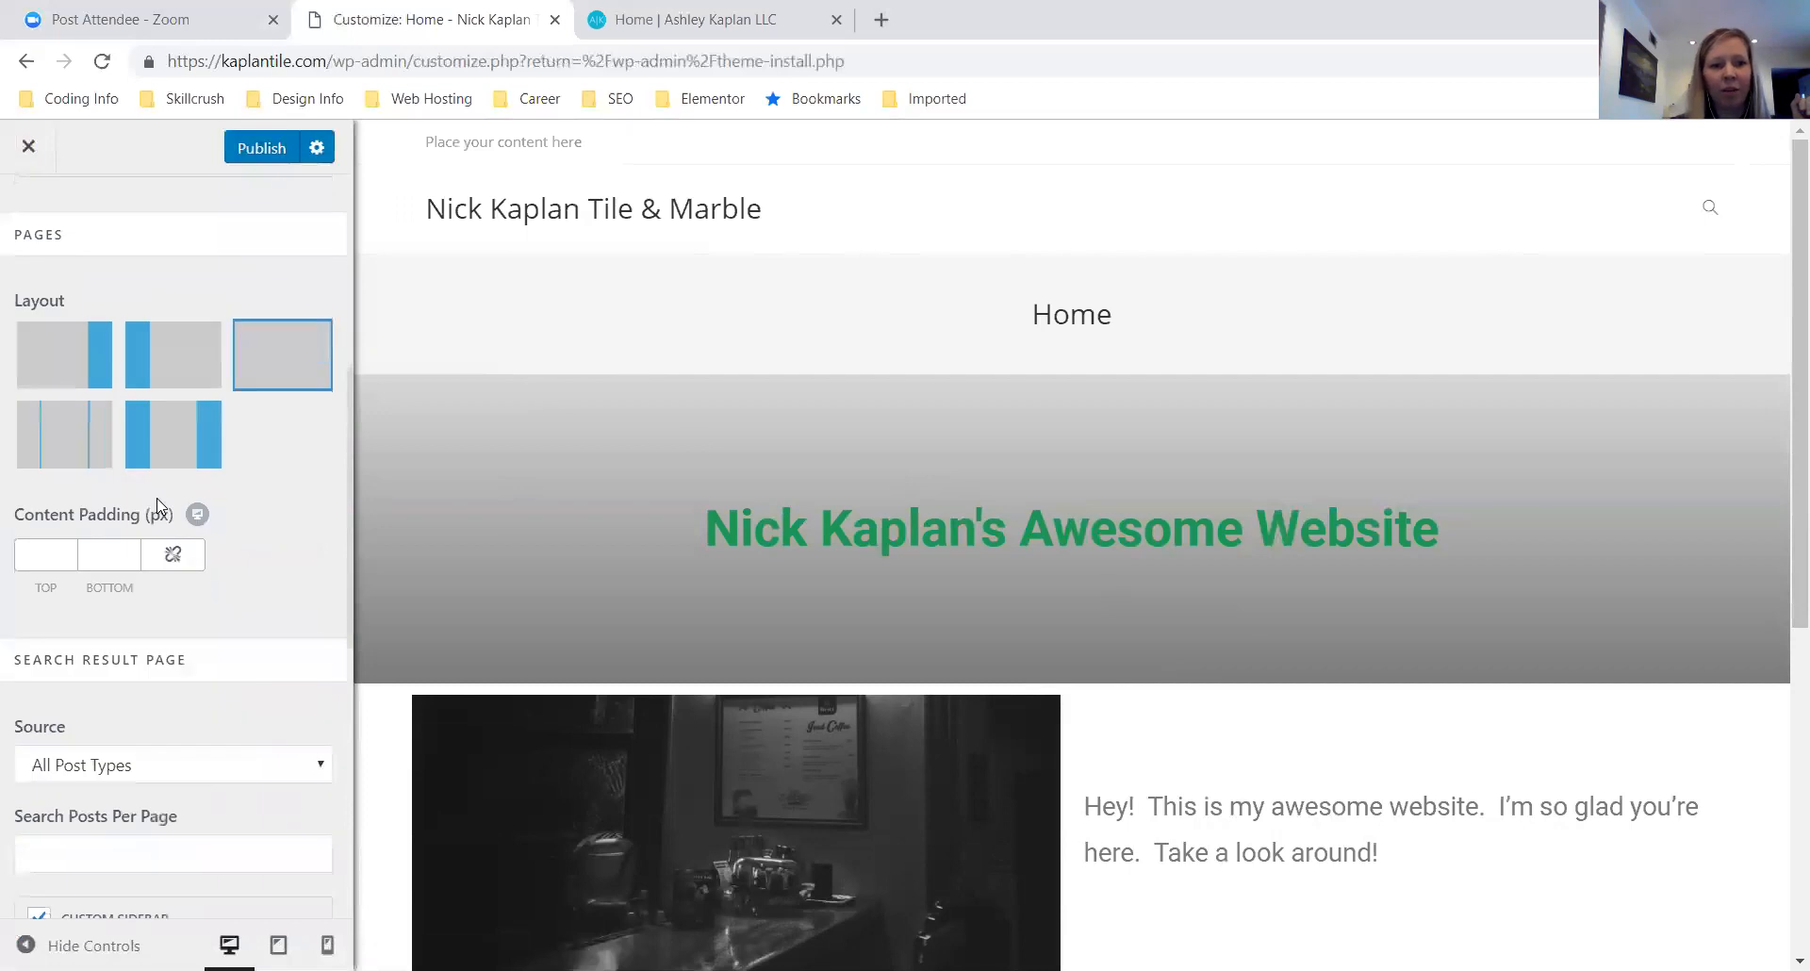
{"action": "scroll", "coordinate": [157, 501], "scroll_direction": "down", "scroll_amount": 5}
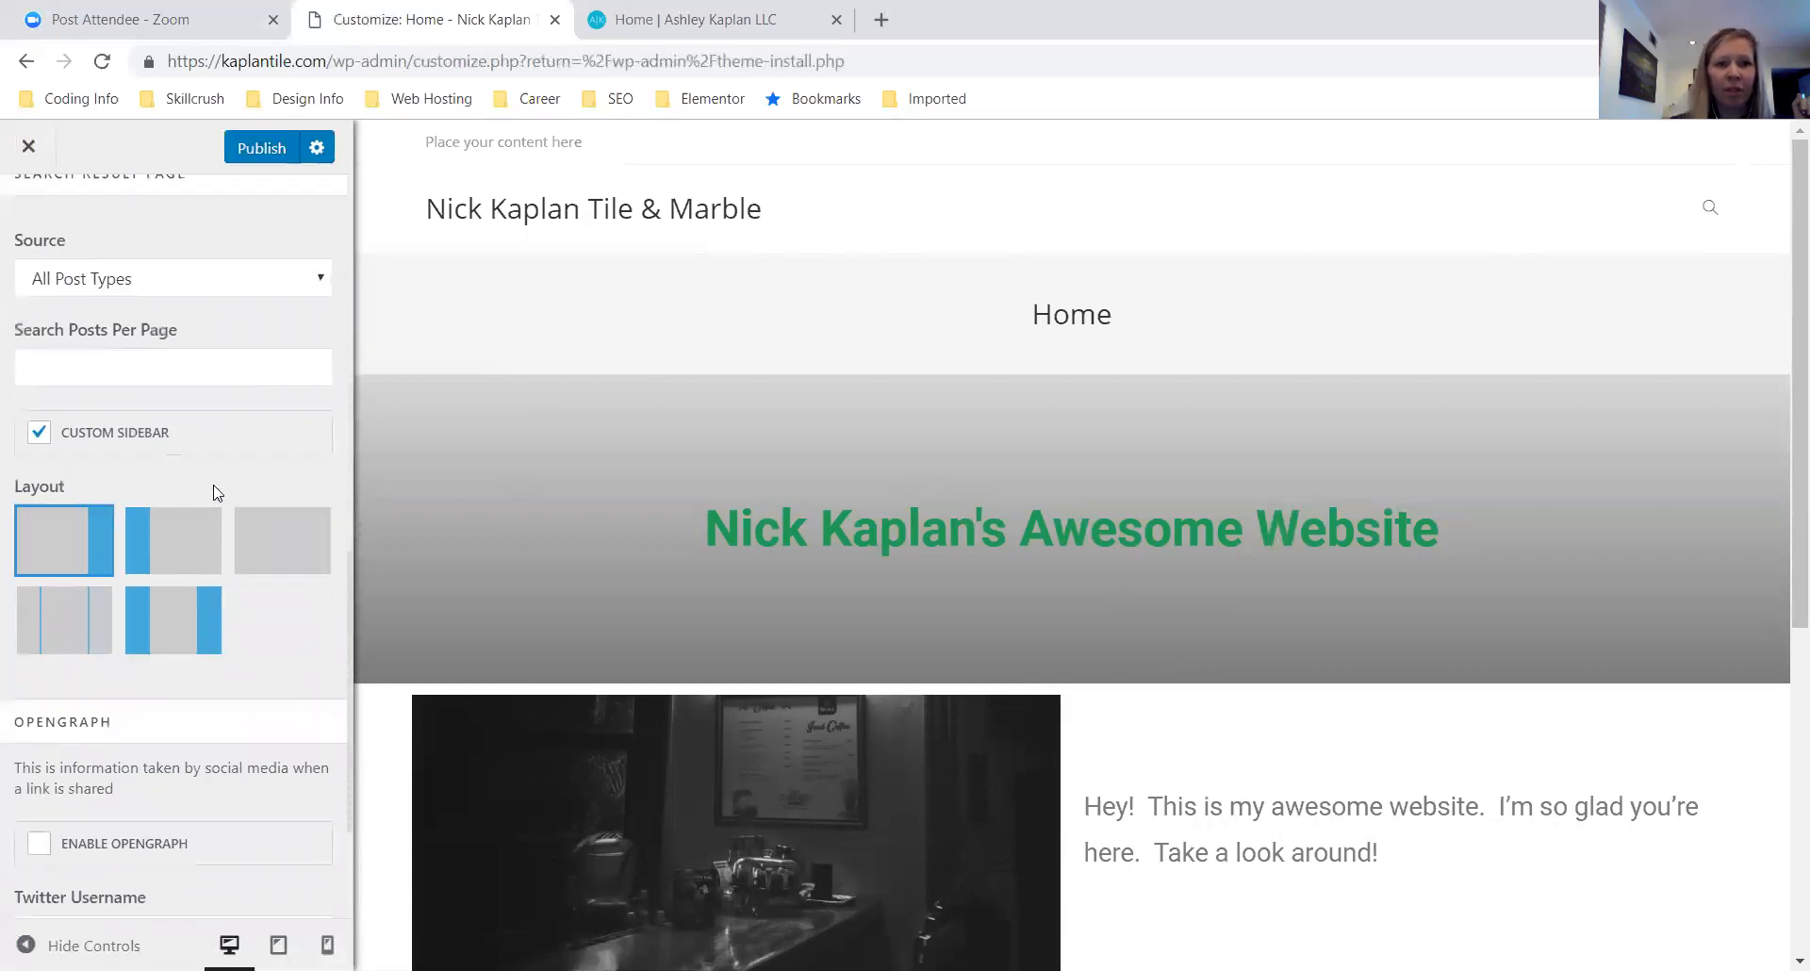
{"action": "left_click", "coordinate": [274, 534]}
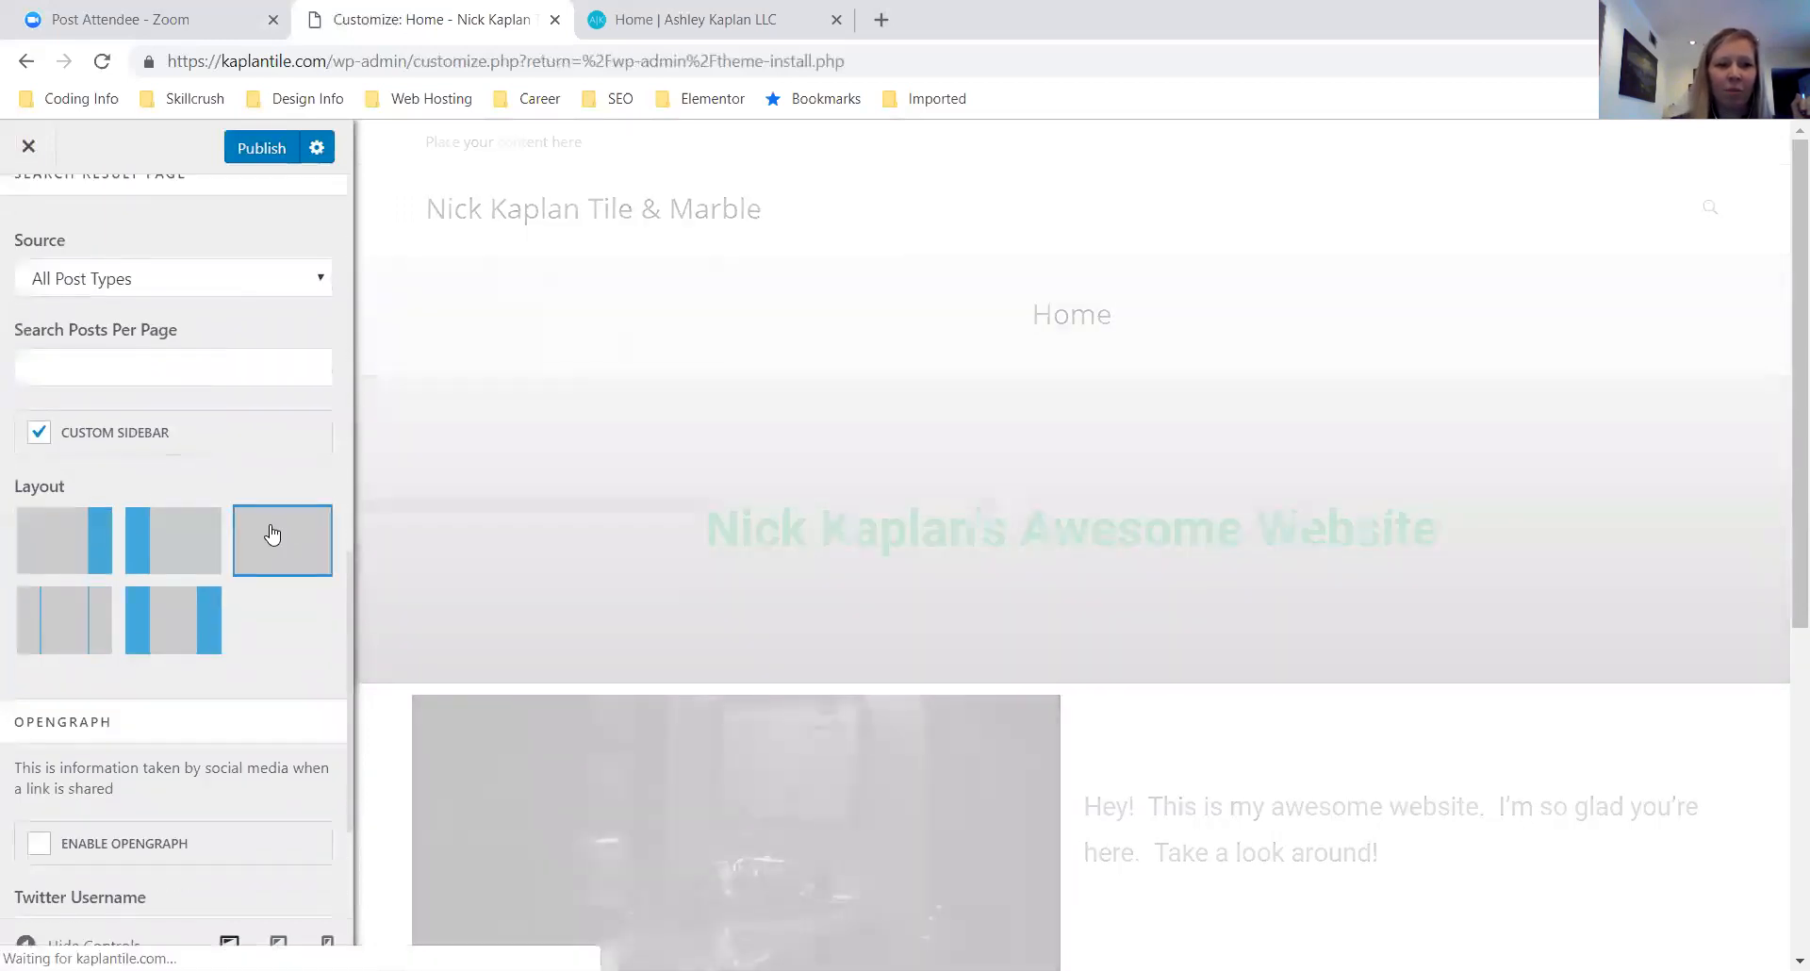
{"action": "scroll", "coordinate": [271, 533], "scroll_direction": "down", "scroll_amount": 3}
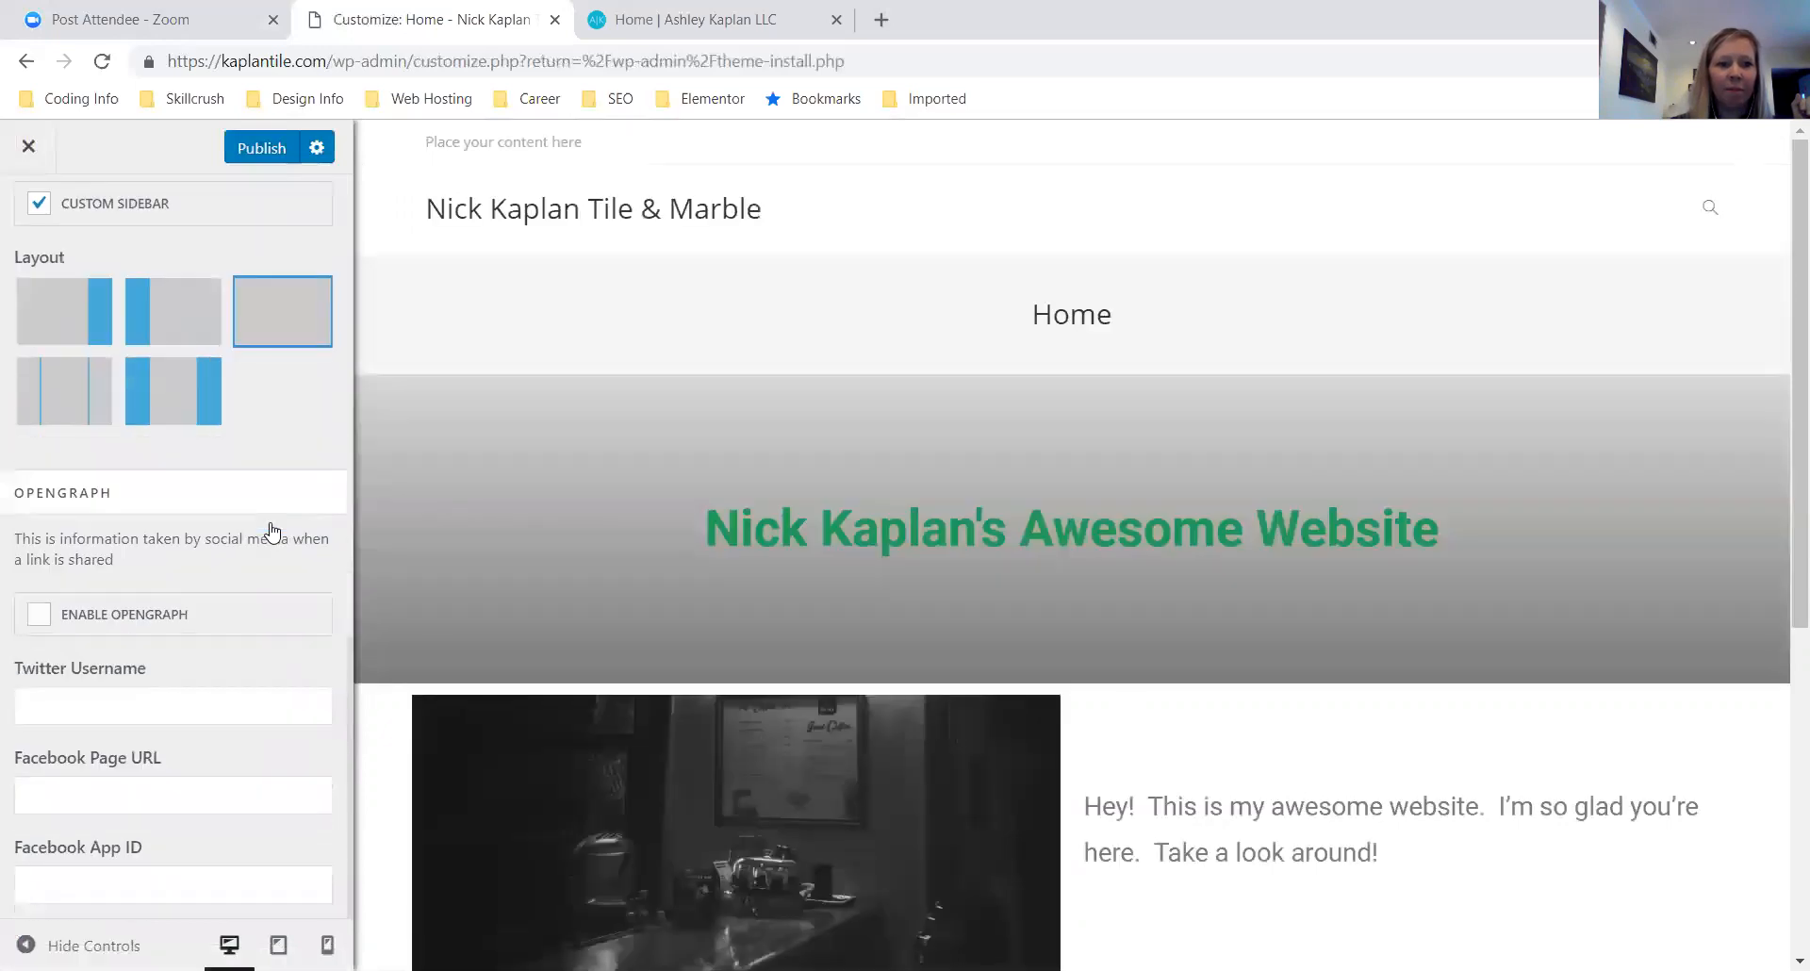
{"action": "scroll", "coordinate": [271, 528], "scroll_direction": "up", "scroll_amount": 5}
{"action": "left_click", "coordinate": [30, 219]}
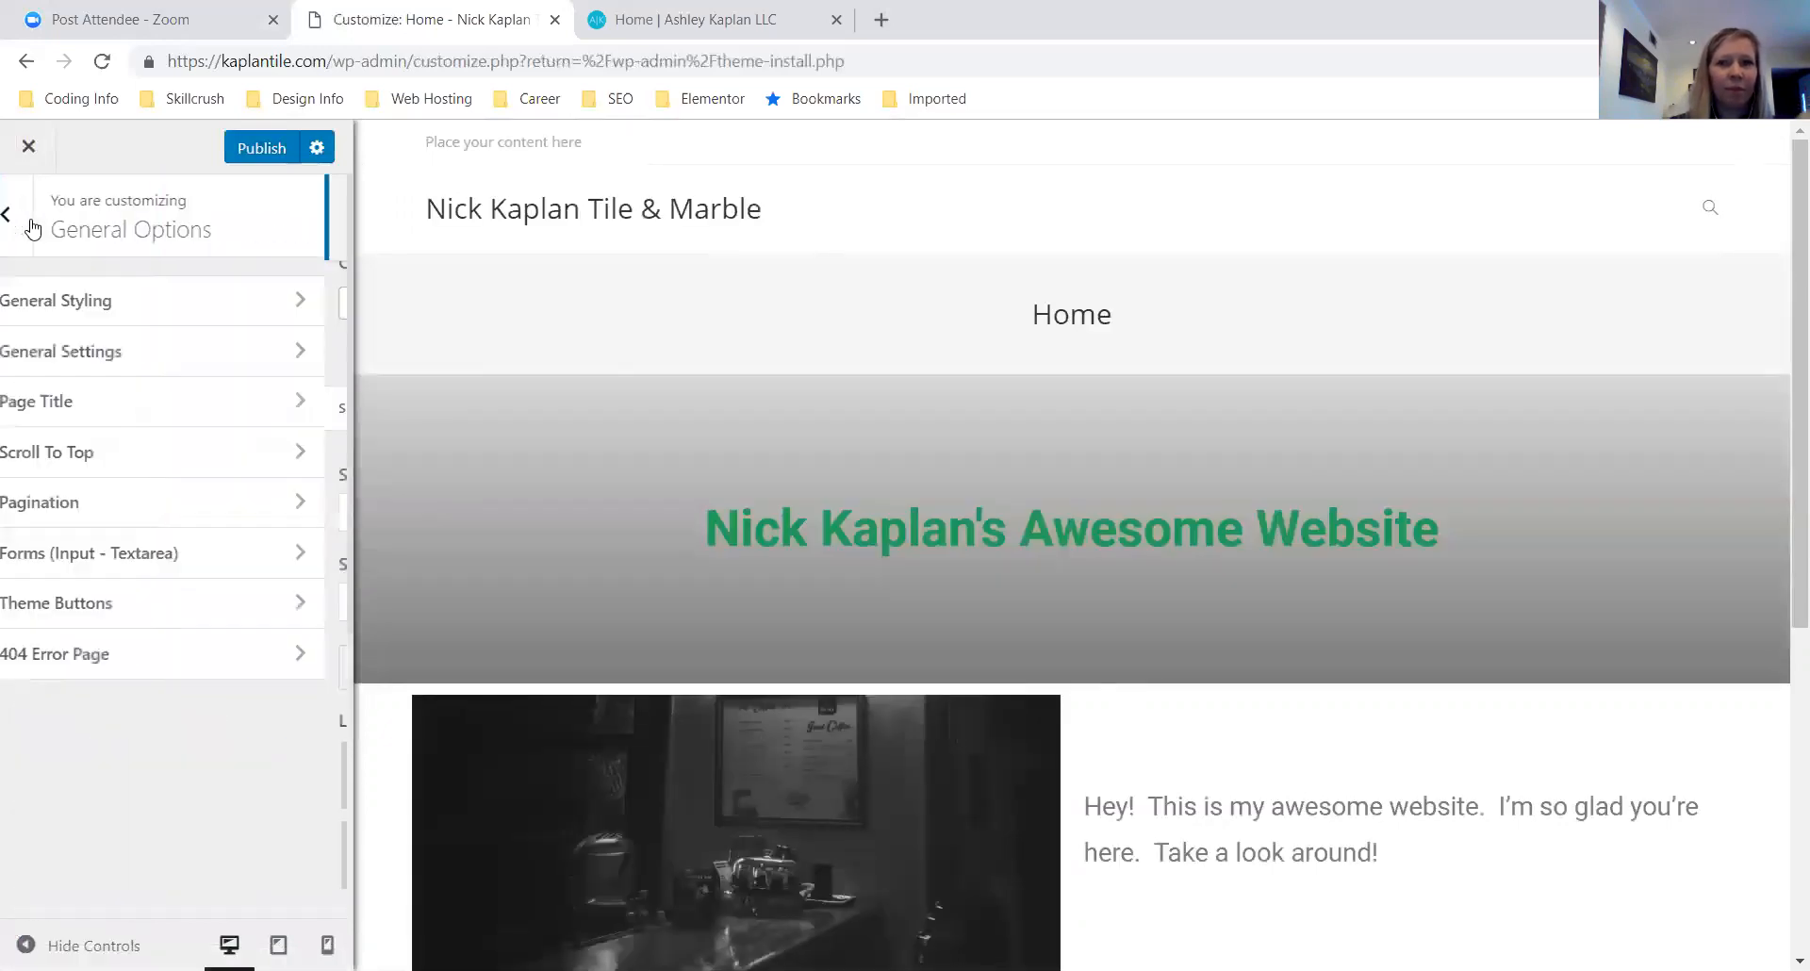
Set the page title's visibility to Hide On Tablet & Mobile and its style to Hidden
{"action": "left_click", "coordinate": [122, 409]}
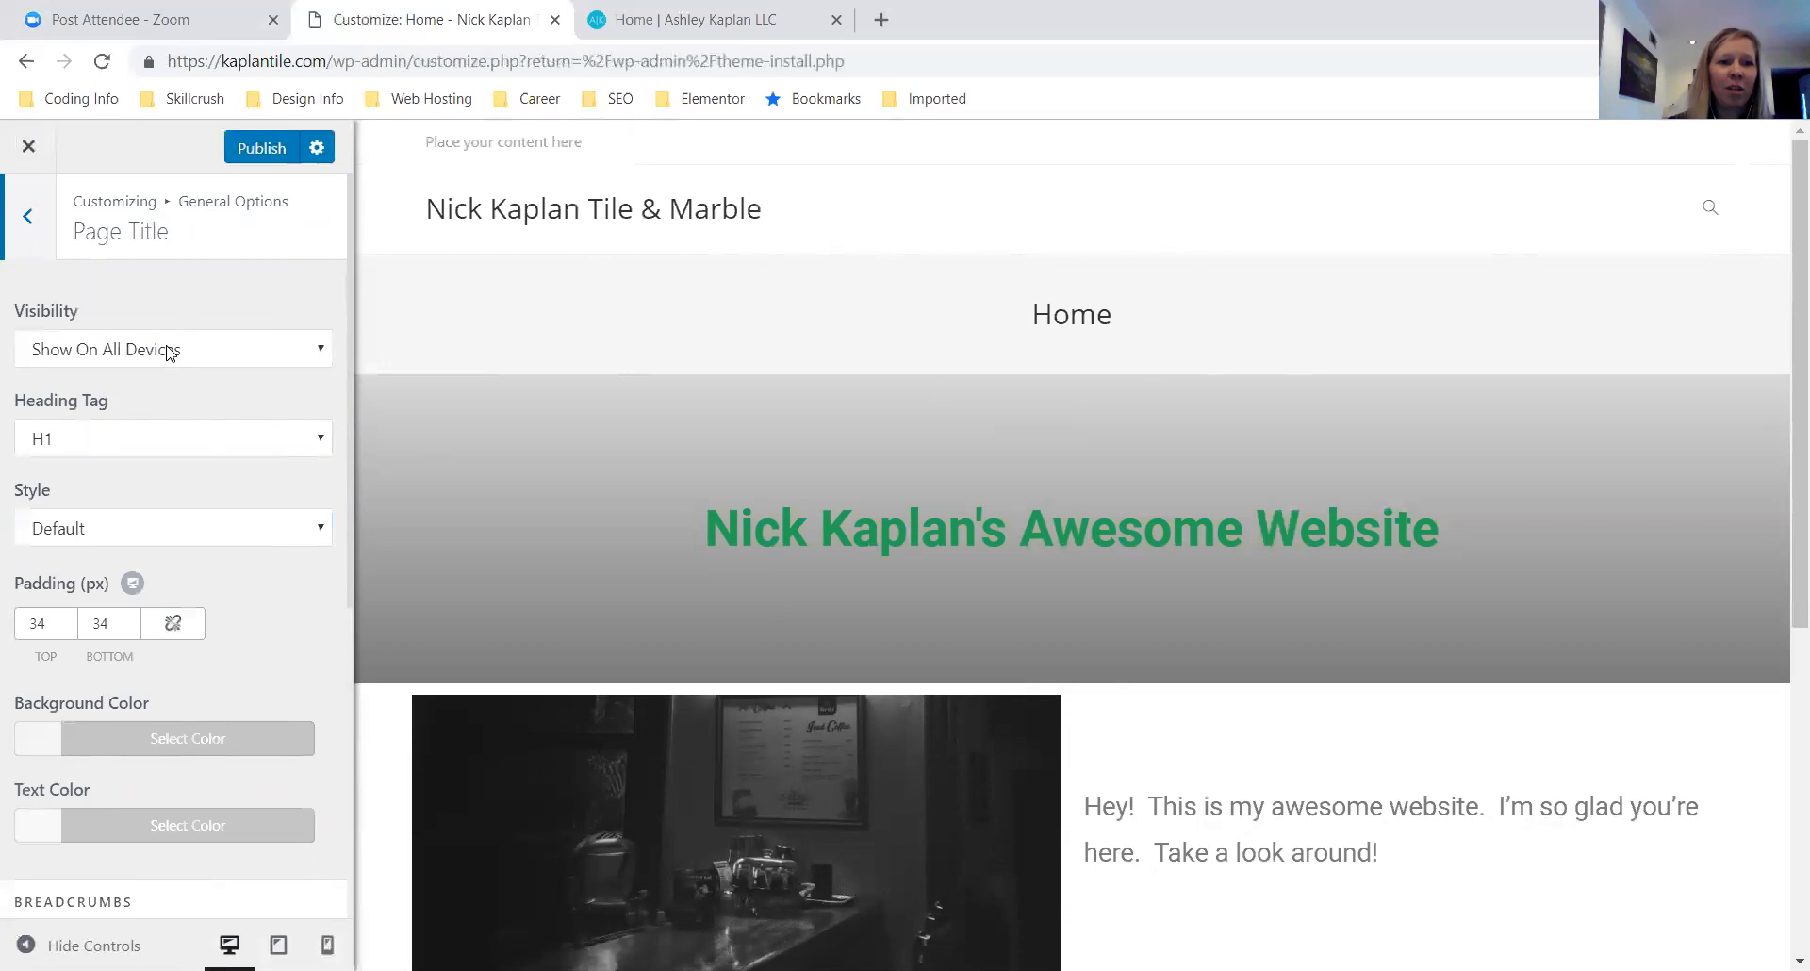
{"action": "left_click", "coordinate": [227, 355]}
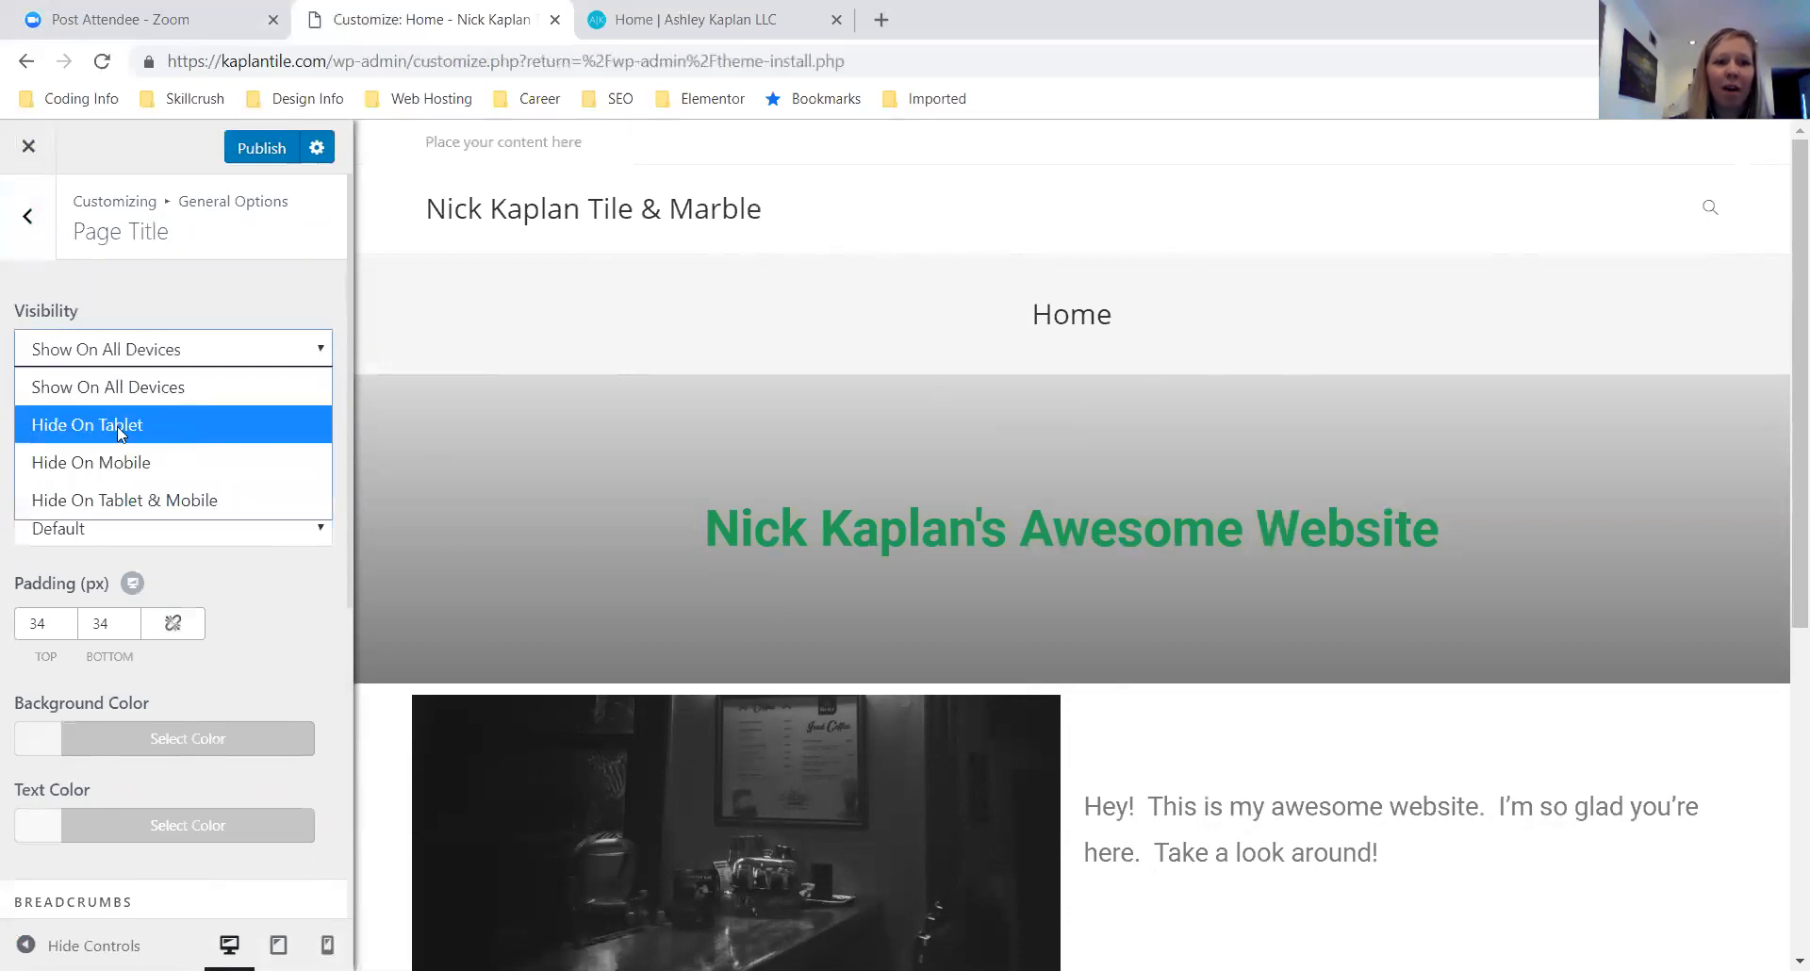
{"action": "left_click", "coordinate": [210, 497]}
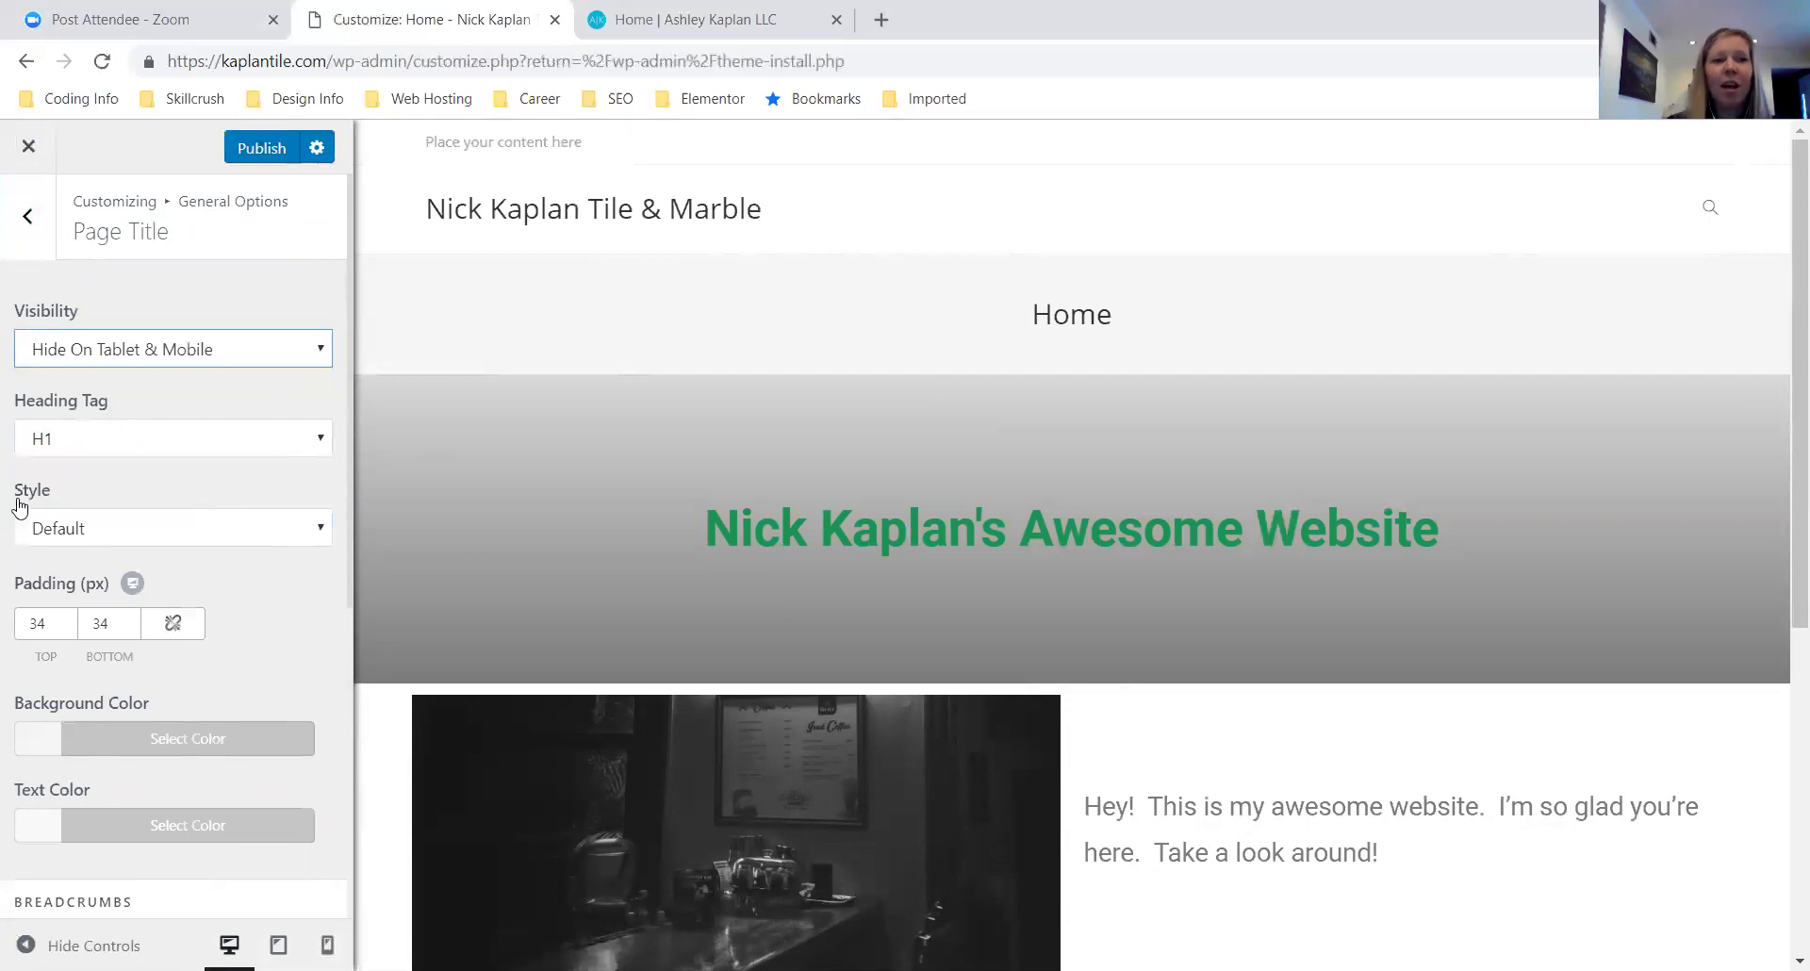
{"action": "left_click", "coordinate": [182, 541]}
{"action": "left_click", "coordinate": [85, 720]}
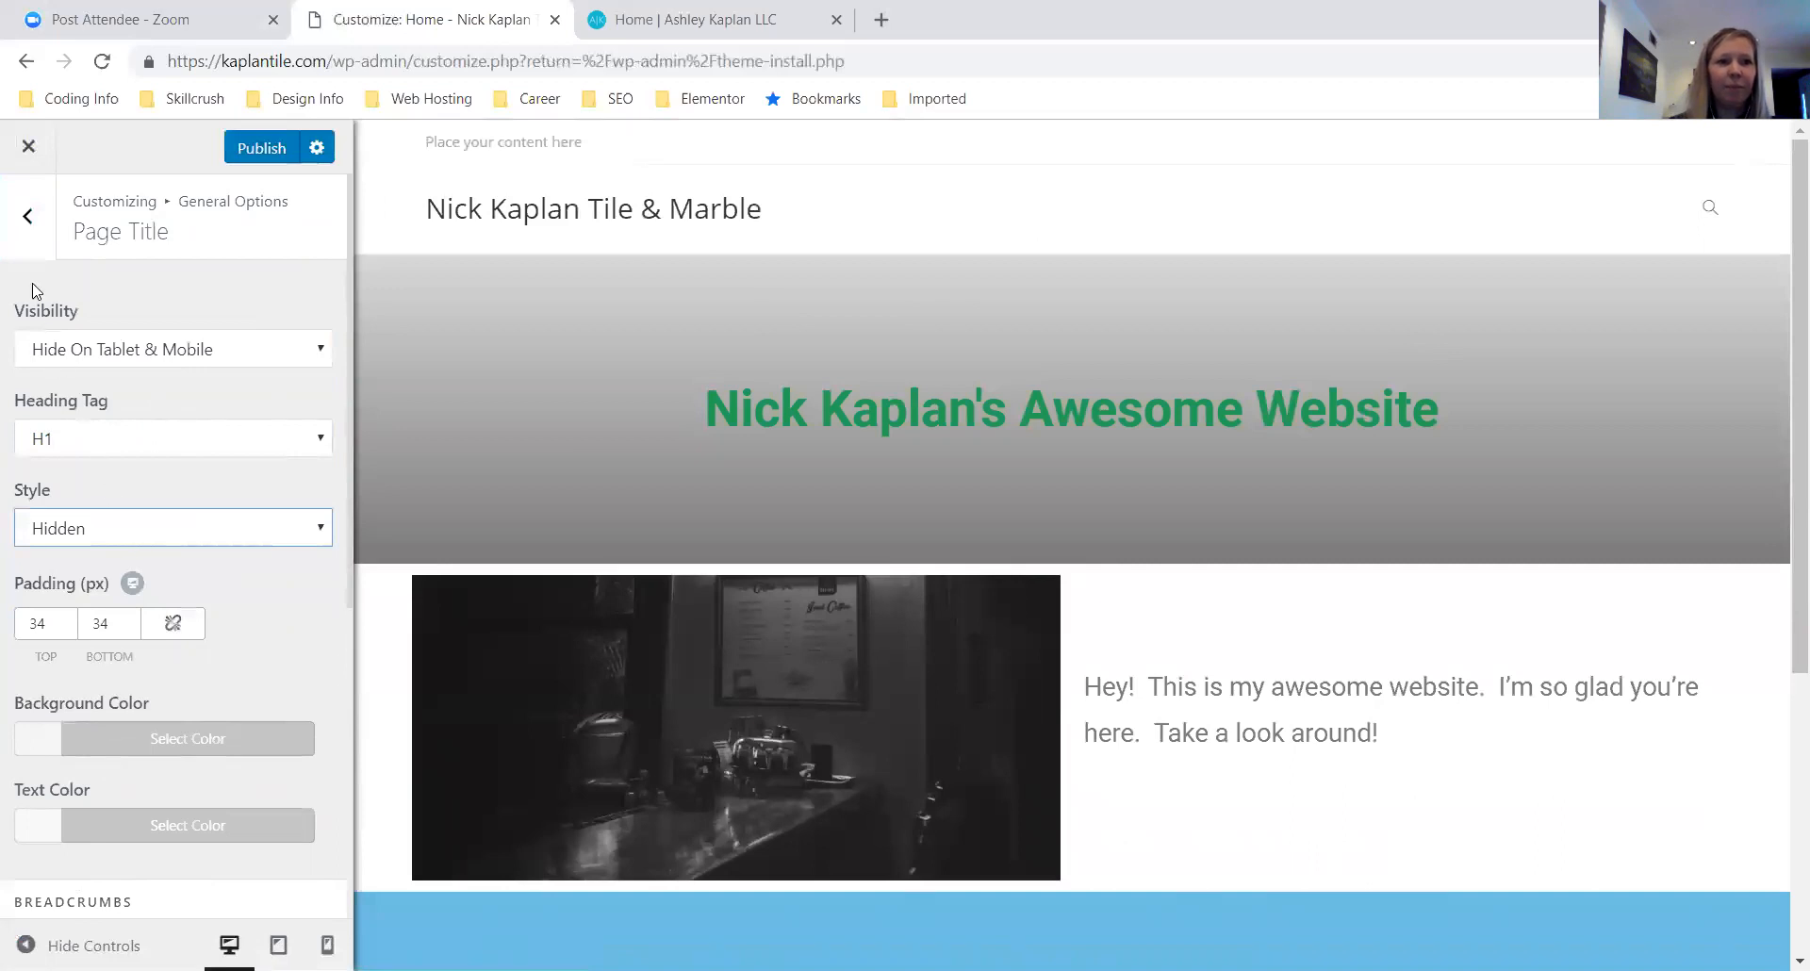
{"action": "left_click", "coordinate": [28, 214]}
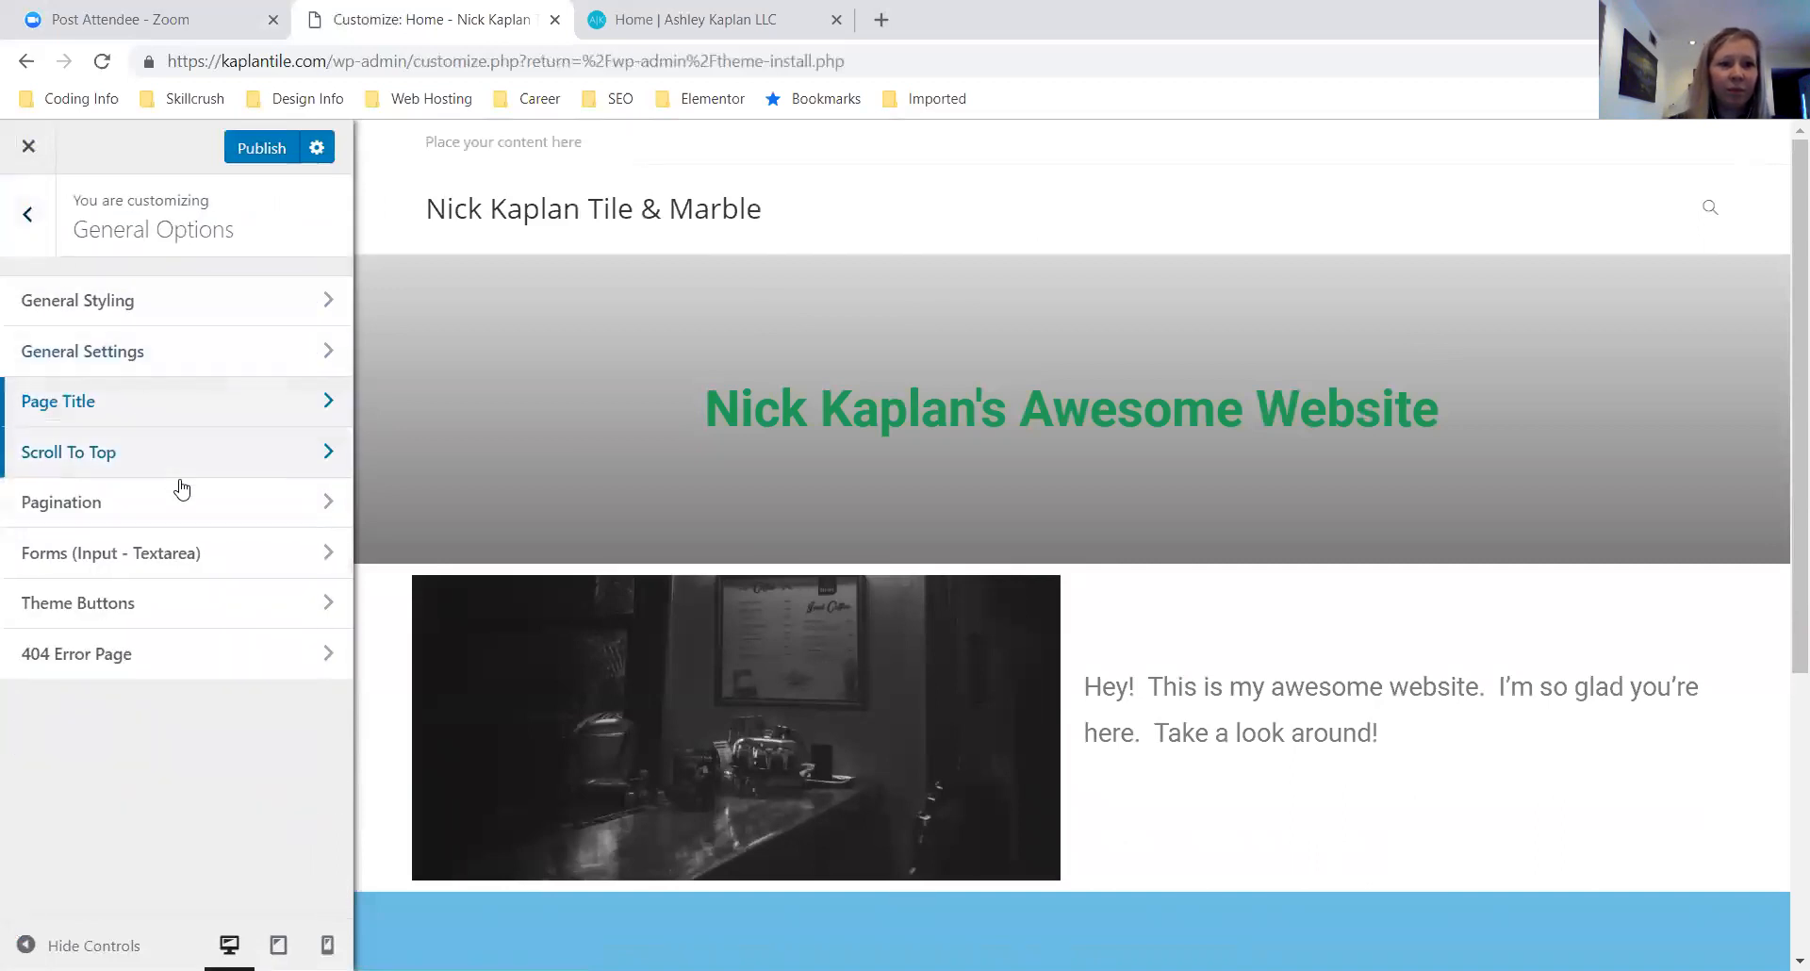
Open the Scroll To Top settings and test the scroll-up button from the end of the page preview
{"action": "left_click", "coordinate": [236, 462]}
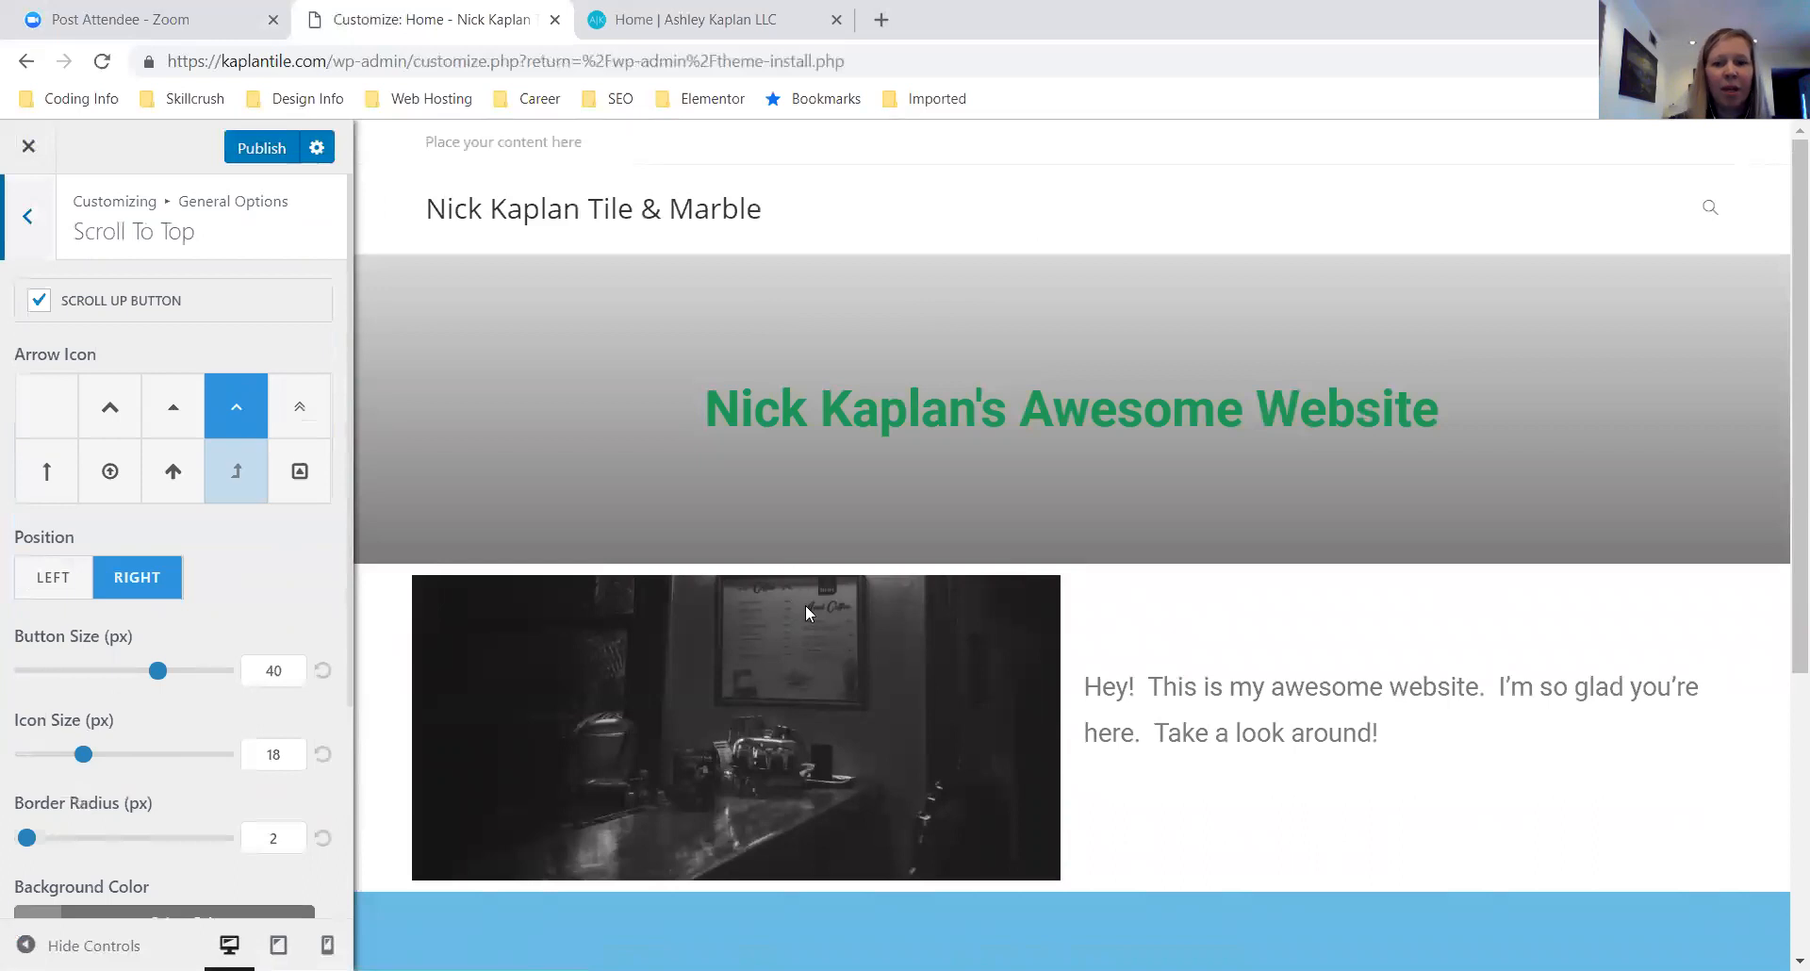
{"action": "scroll", "coordinate": [1268, 844], "scroll_direction": "down", "scroll_amount": 5}
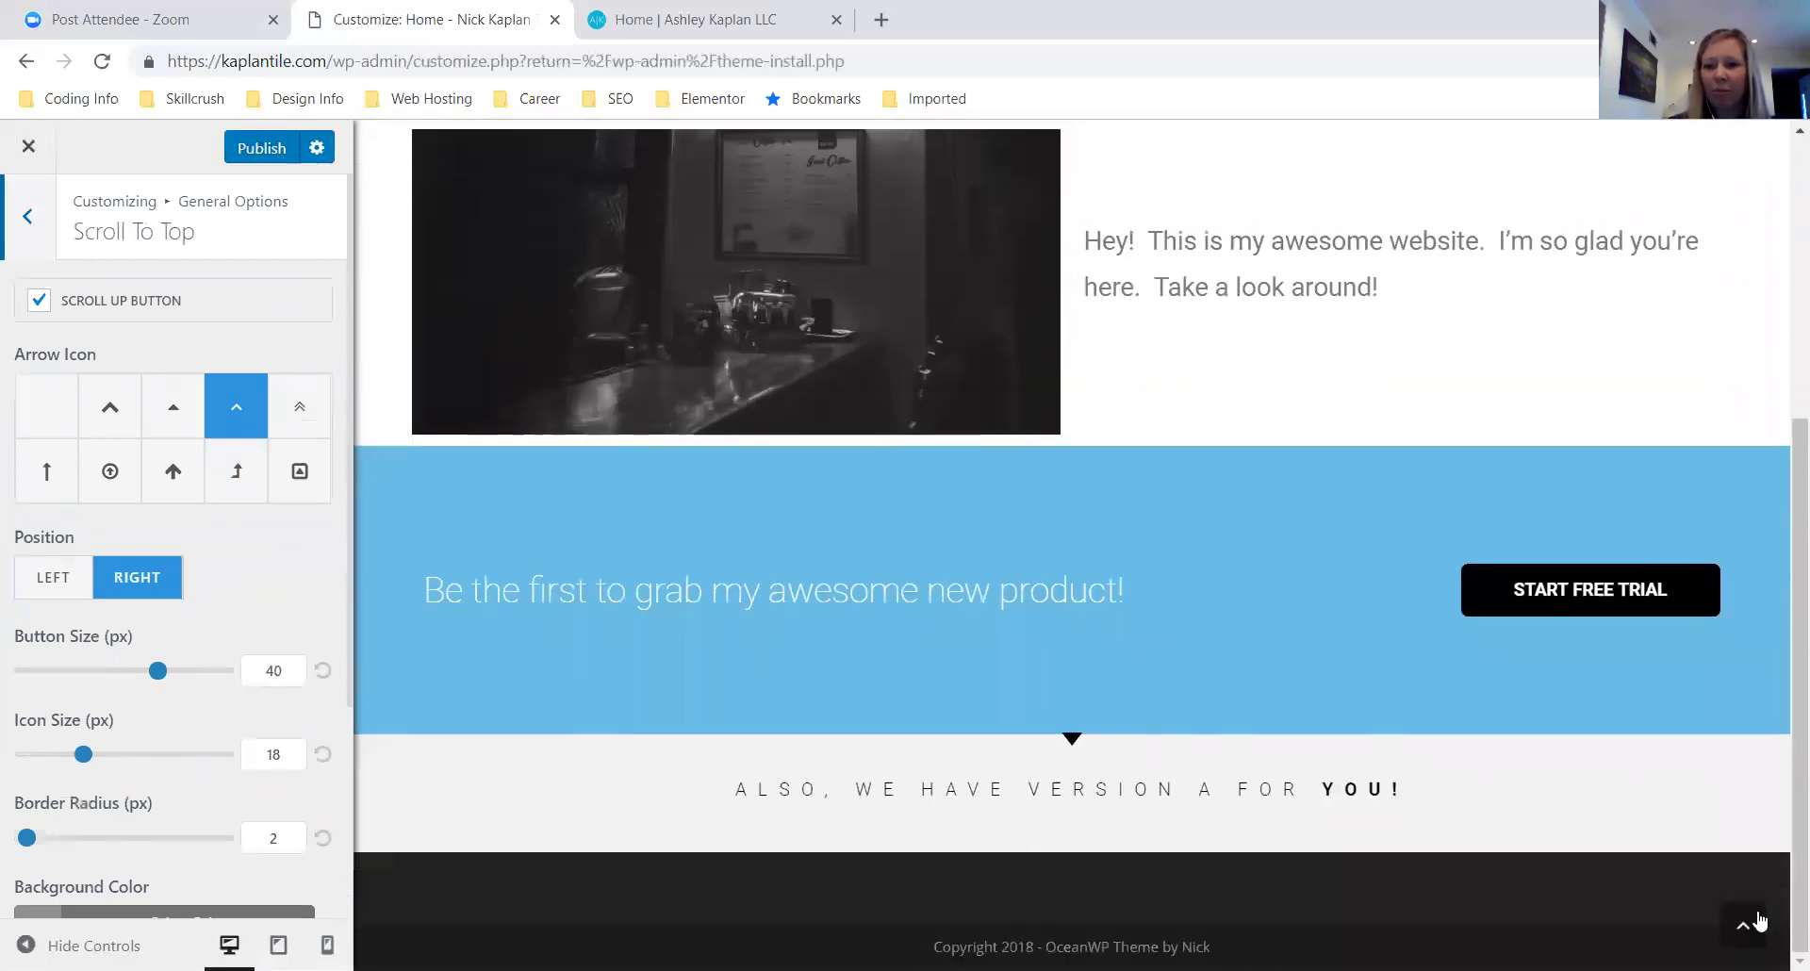
{"action": "left_click", "coordinate": [1743, 927]}
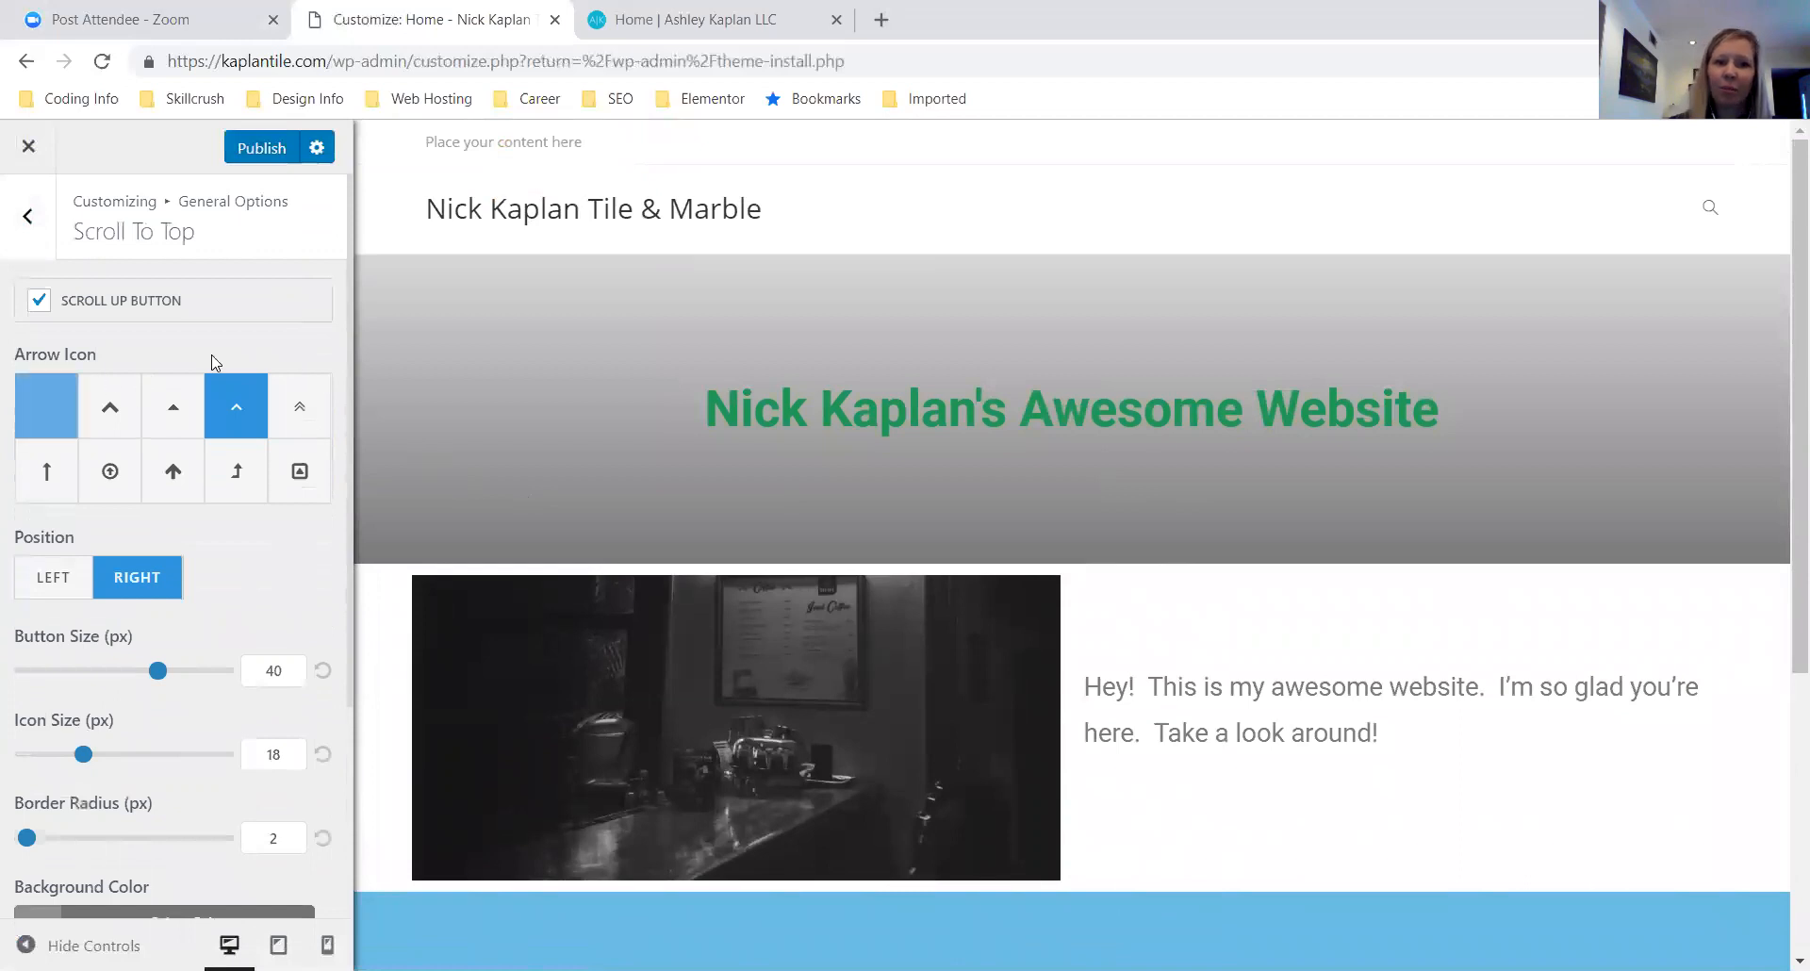
Change the scroll-up button's arrow to the bold chevron, set its icon size to 21 px, and return to the General Options
{"action": "left_click", "coordinate": [111, 410]}
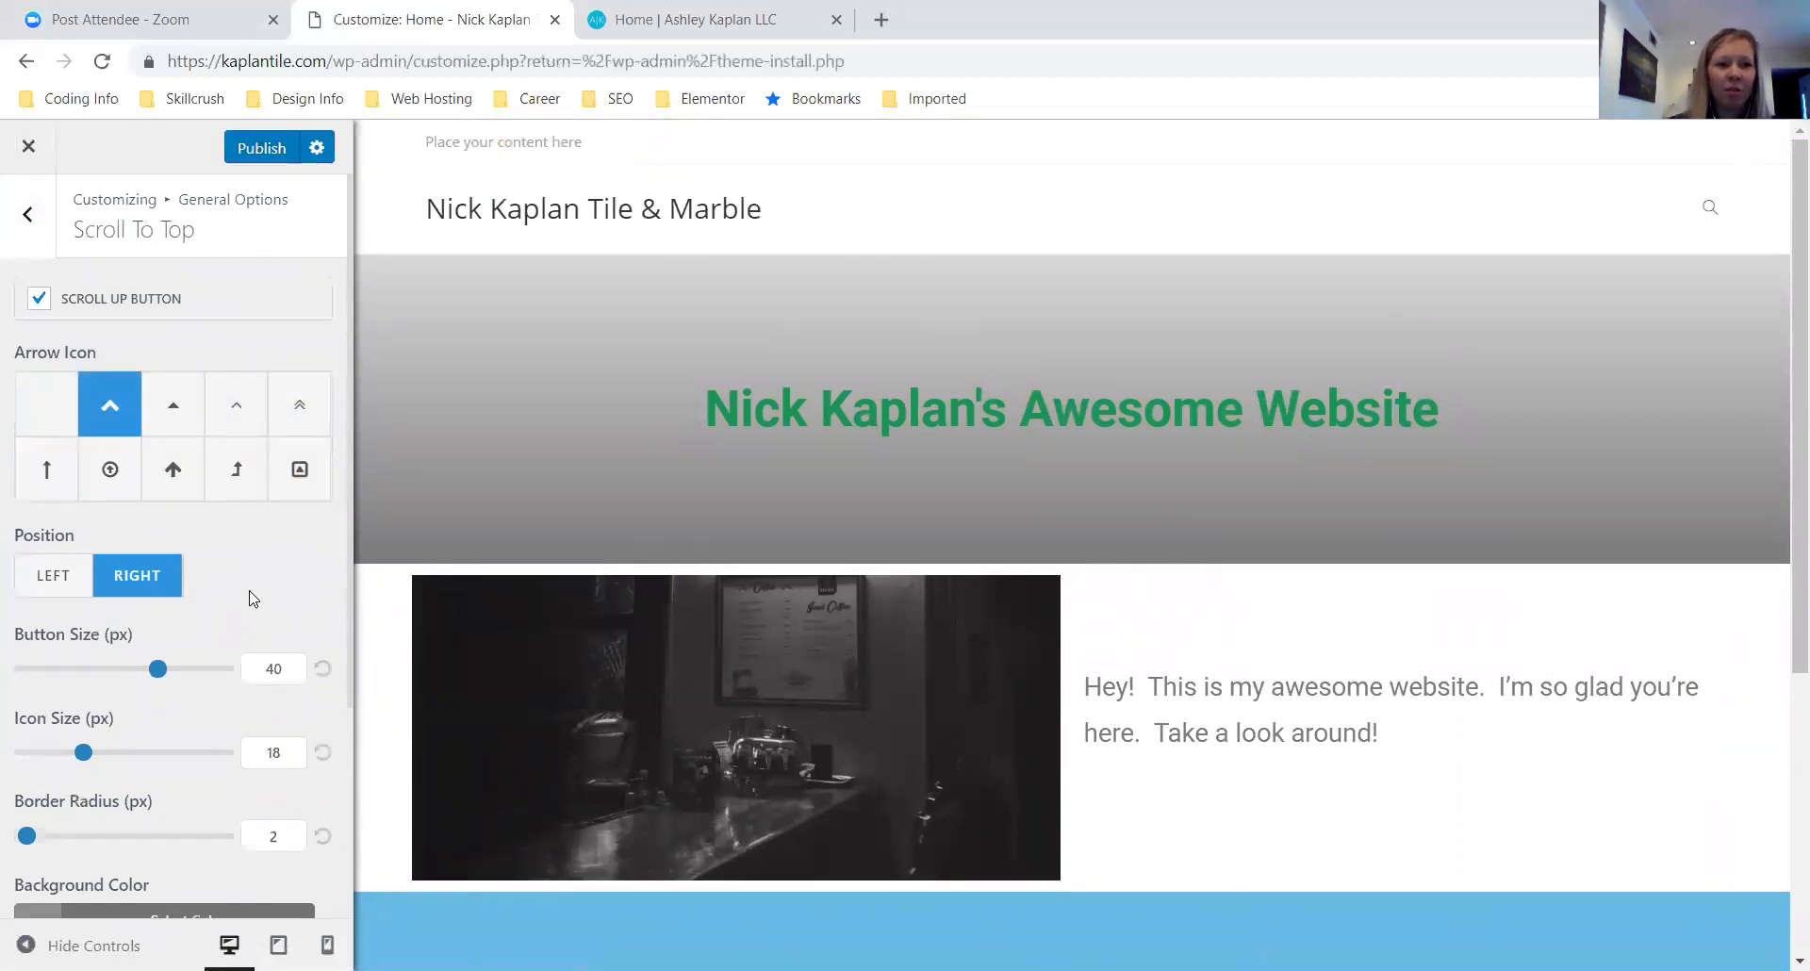
{"action": "scroll", "coordinate": [250, 602], "scroll_direction": "down", "scroll_amount": 1}
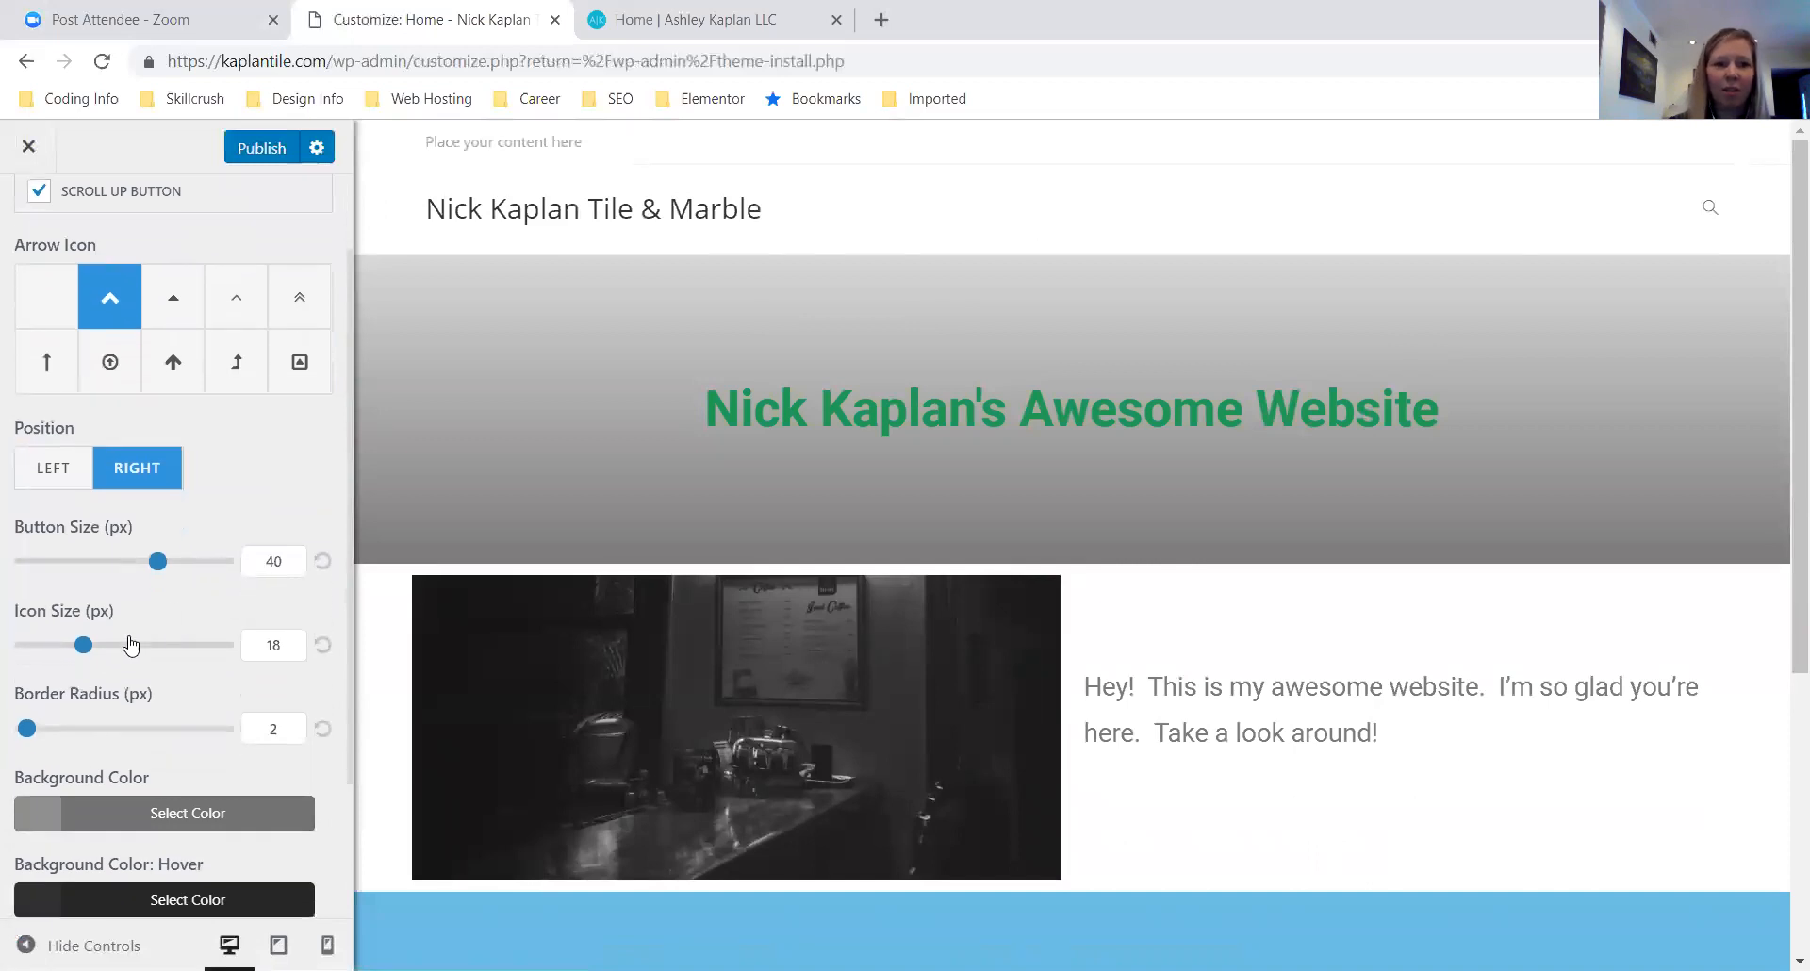
{"action": "scroll", "coordinate": [1082, 747], "scroll_direction": "down", "scroll_amount": 4}
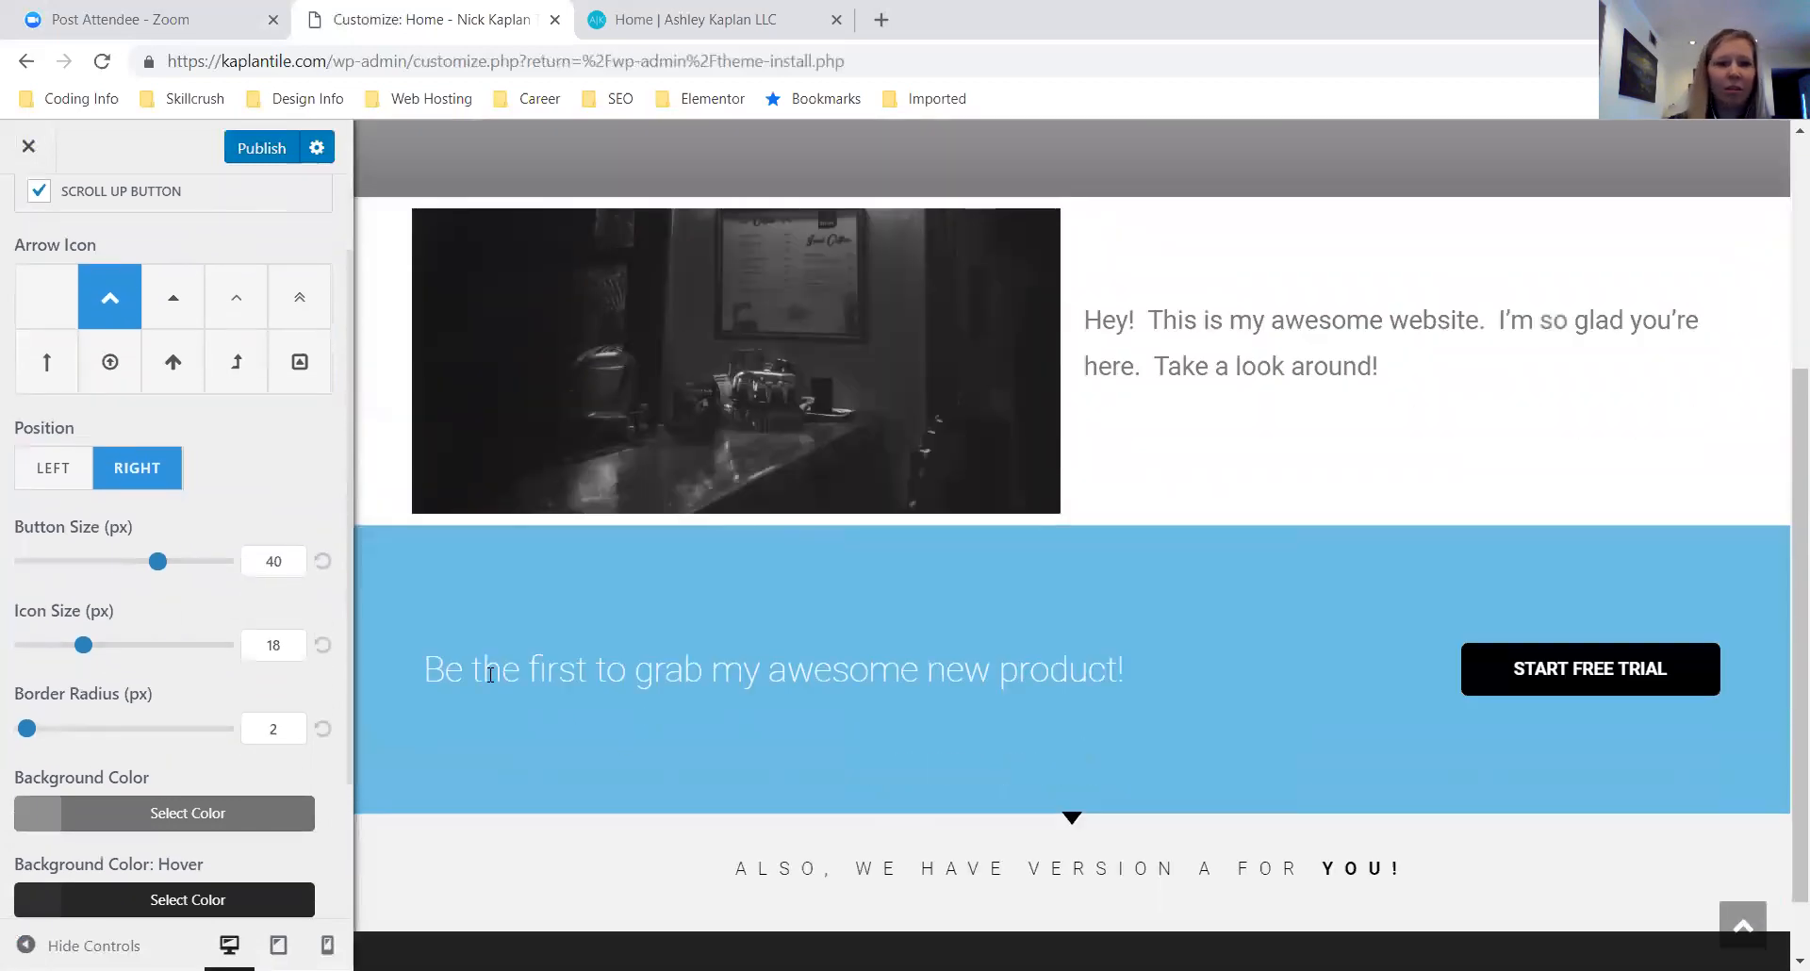
{"action": "mouse_move", "coordinate": [85, 647]}
{"action": "left_mouse_down"}
{"action": "mouse_move", "coordinate": [139, 648]}
{"action": "mouse_move", "coordinate": [94, 649]}
{"action": "left_mouse_up"}
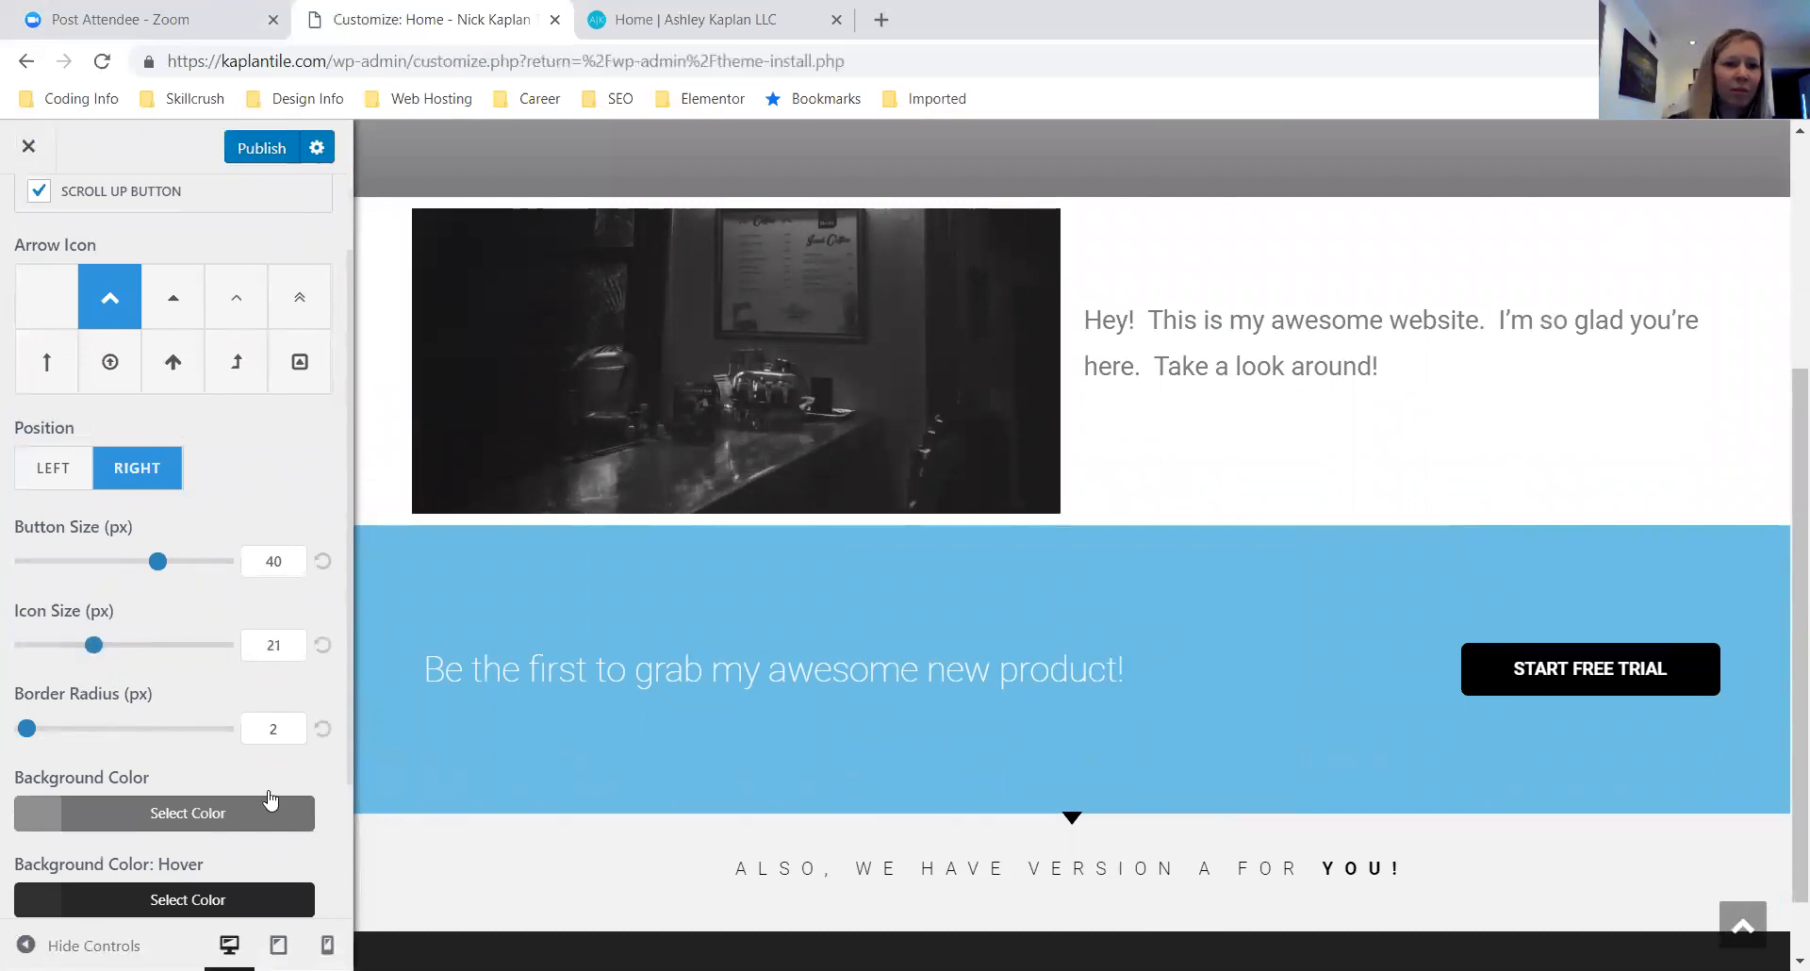
{"action": "scroll", "coordinate": [271, 799], "scroll_direction": "down", "scroll_amount": 2}
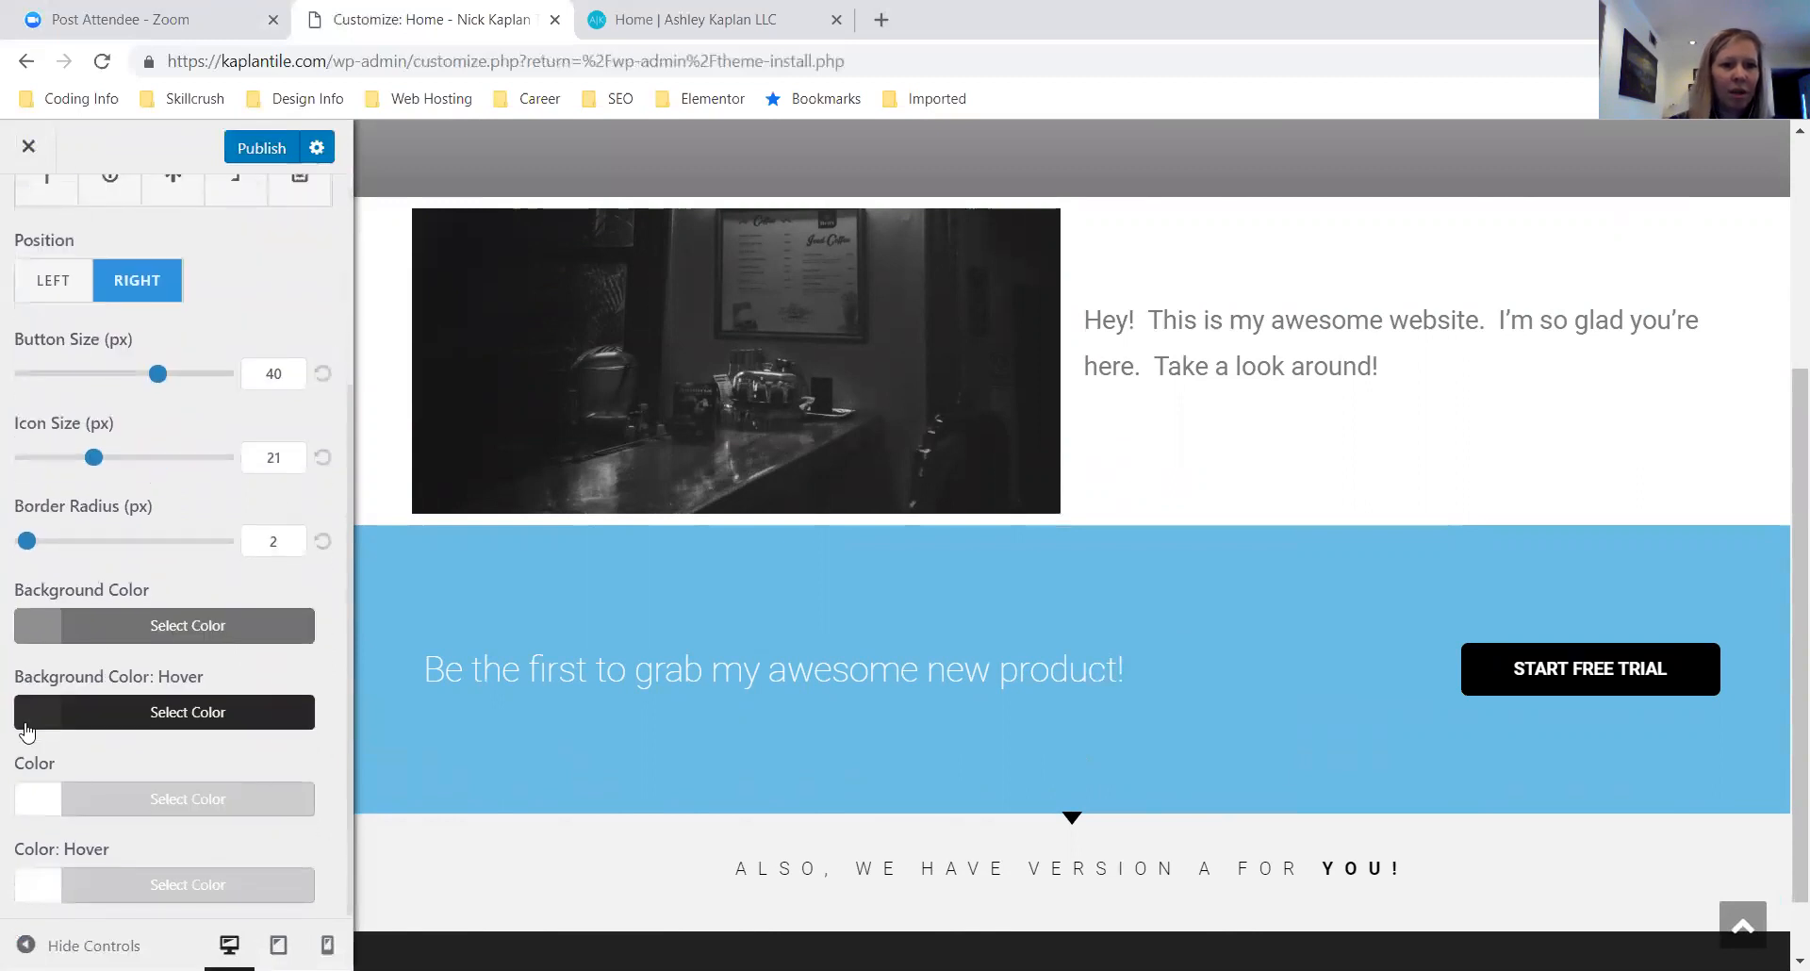
{"action": "scroll", "coordinate": [144, 681], "scroll_direction": "up", "scroll_amount": 3}
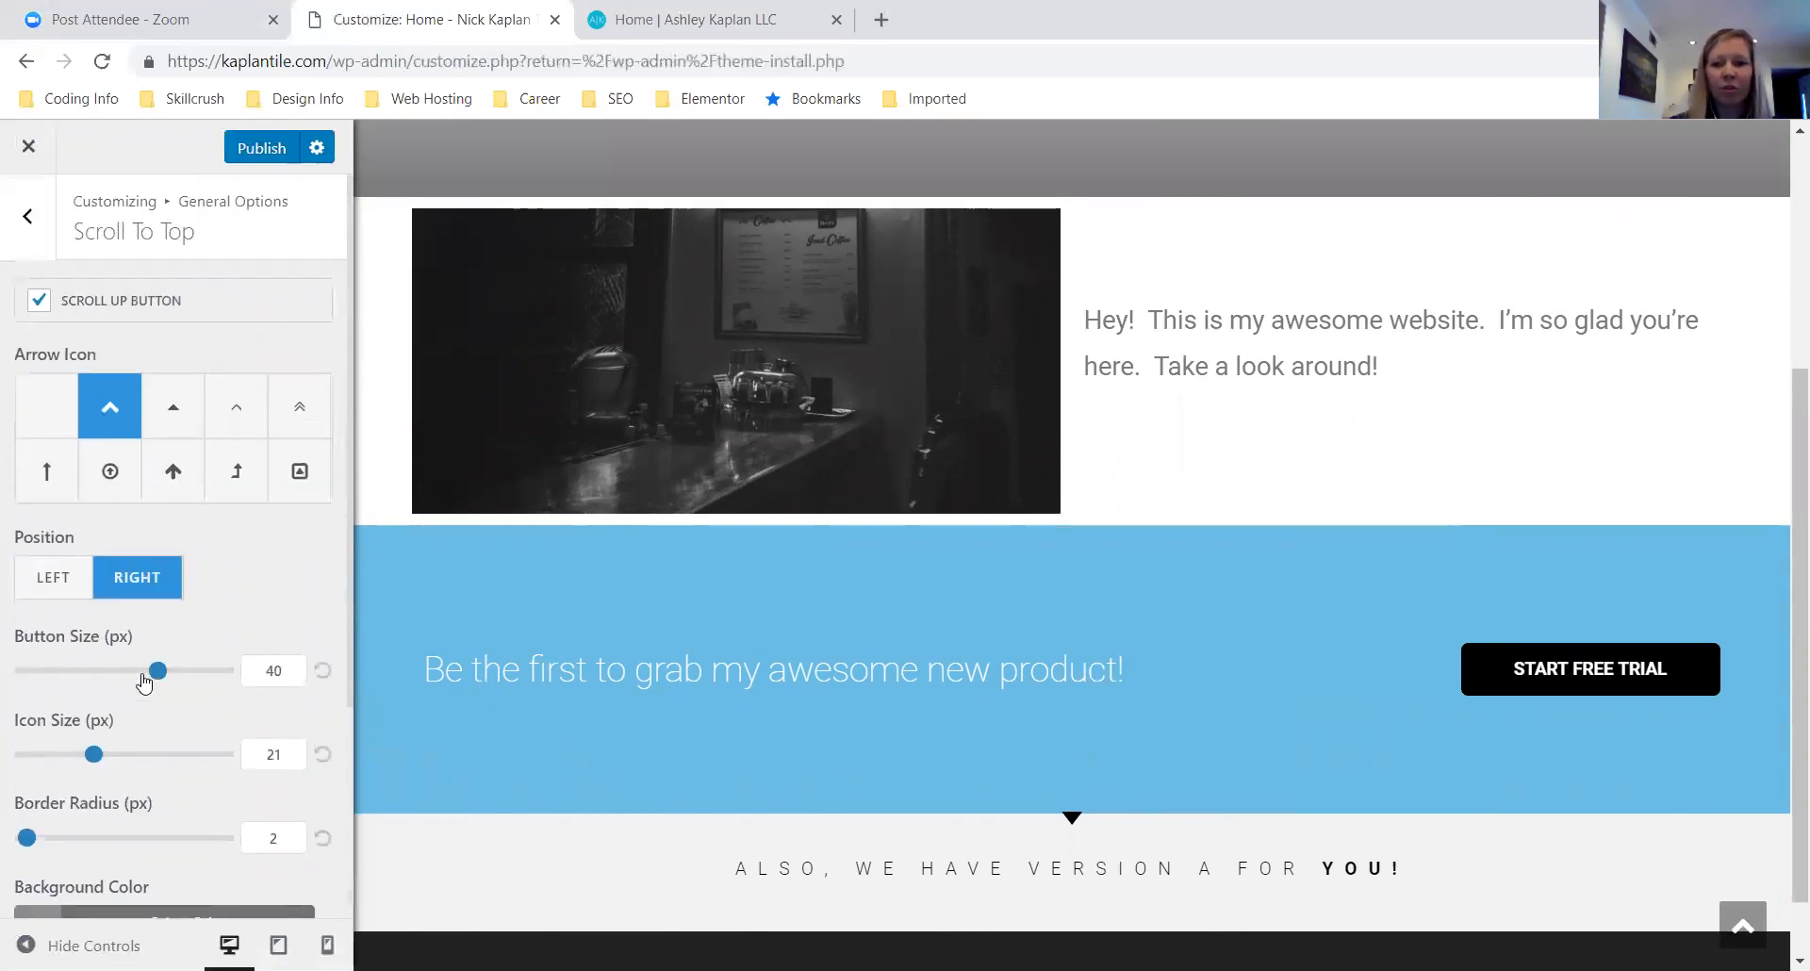
{"action": "left_click", "coordinate": [28, 215]}
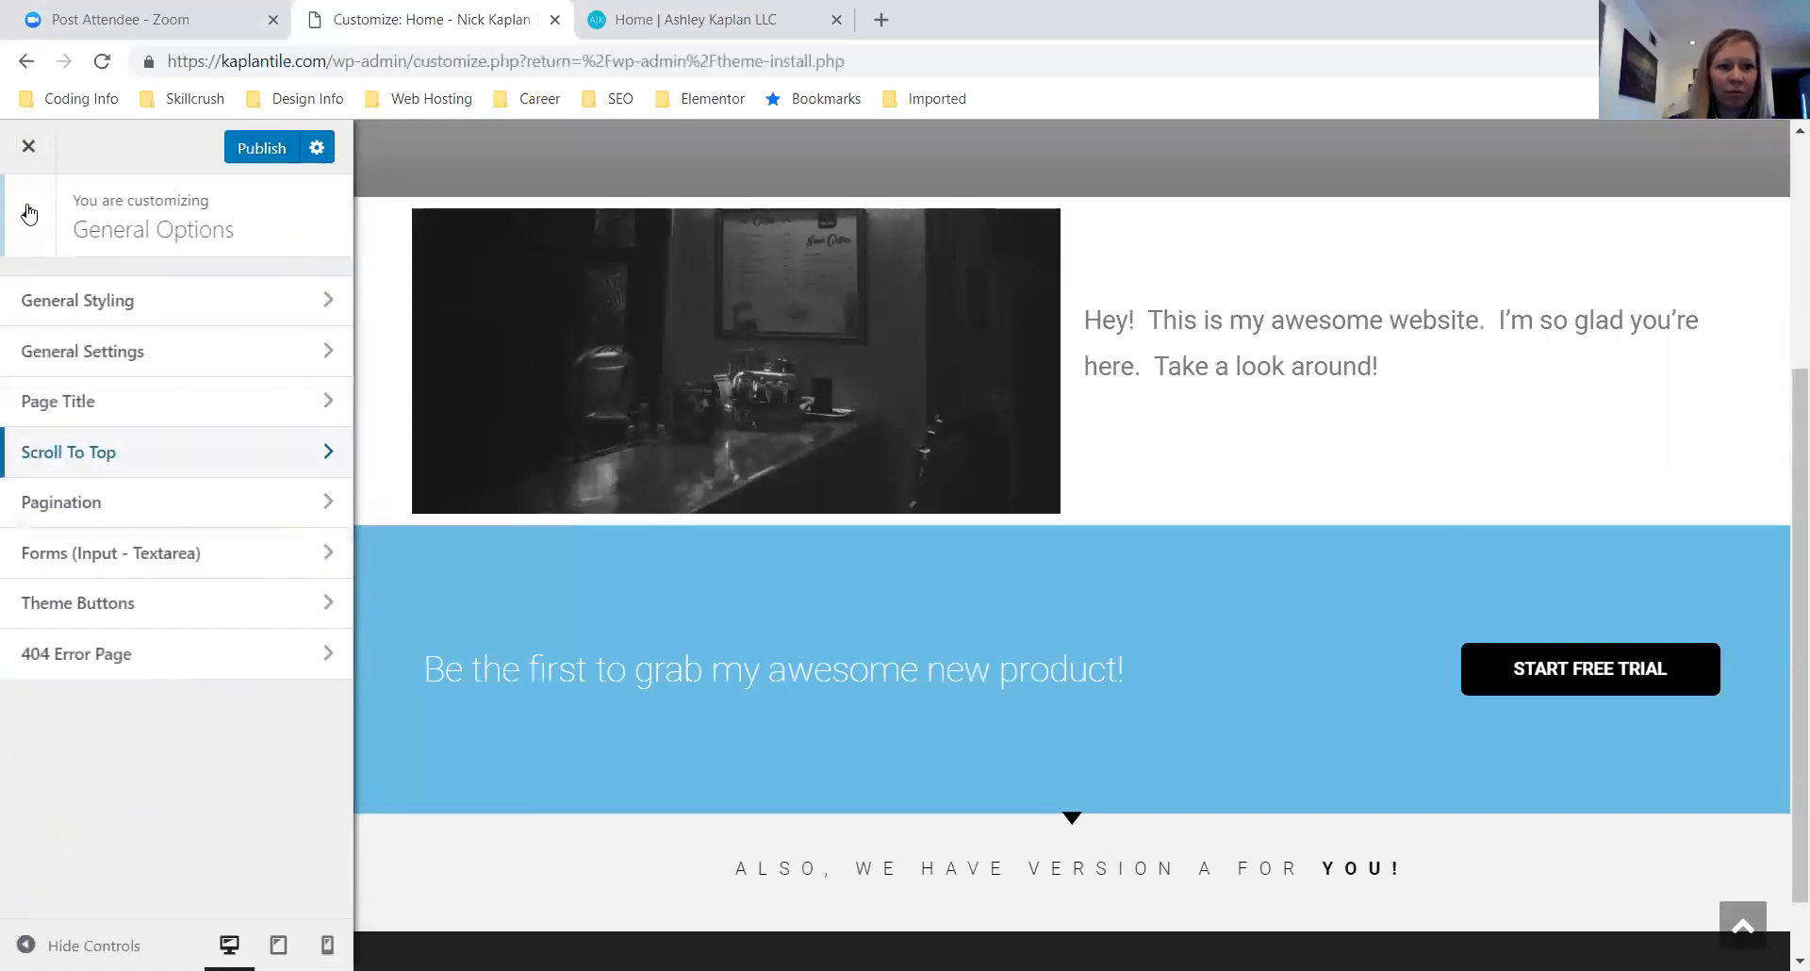
Review the Pagination settings and the Forms (Input - Textarea) settings, returning to the General Options after each
{"action": "left_click", "coordinate": [78, 507]}
{"action": "scroll", "coordinate": [100, 471], "scroll_direction": "down", "scroll_amount": 2}
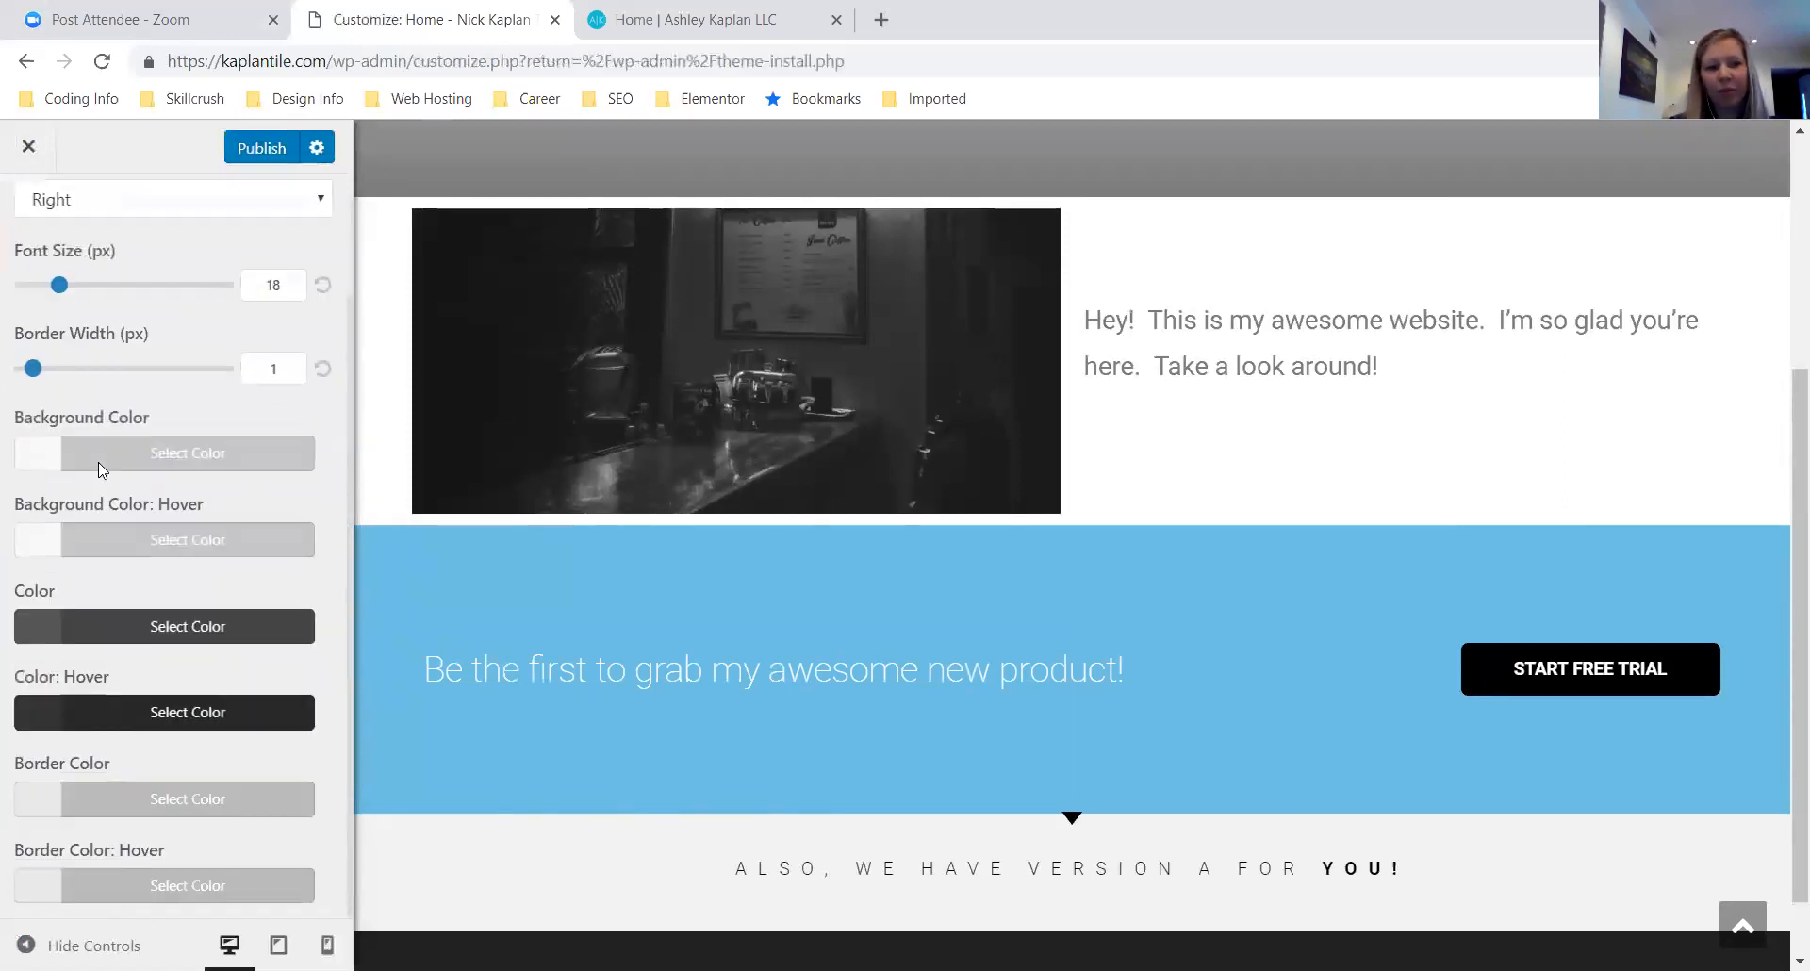
{"action": "scroll", "coordinate": [101, 464], "scroll_direction": "up", "scroll_amount": 2}
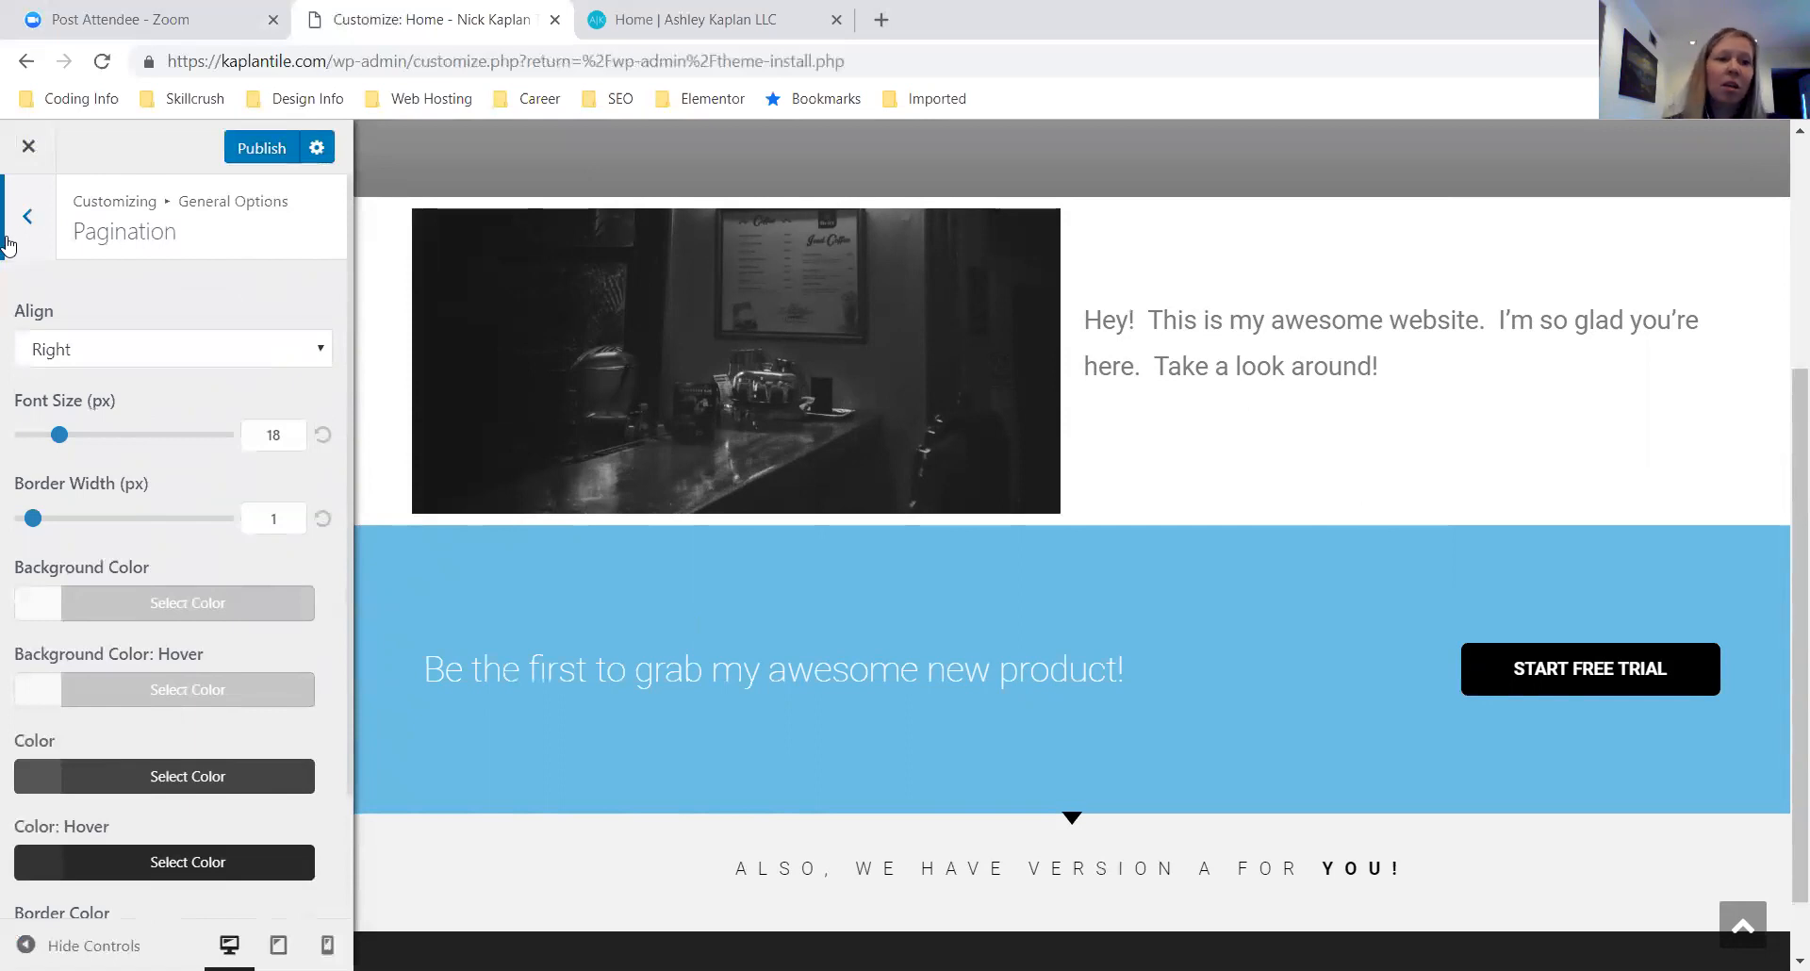
{"action": "scroll", "coordinate": [144, 390], "scroll_direction": "down", "scroll_amount": 2}
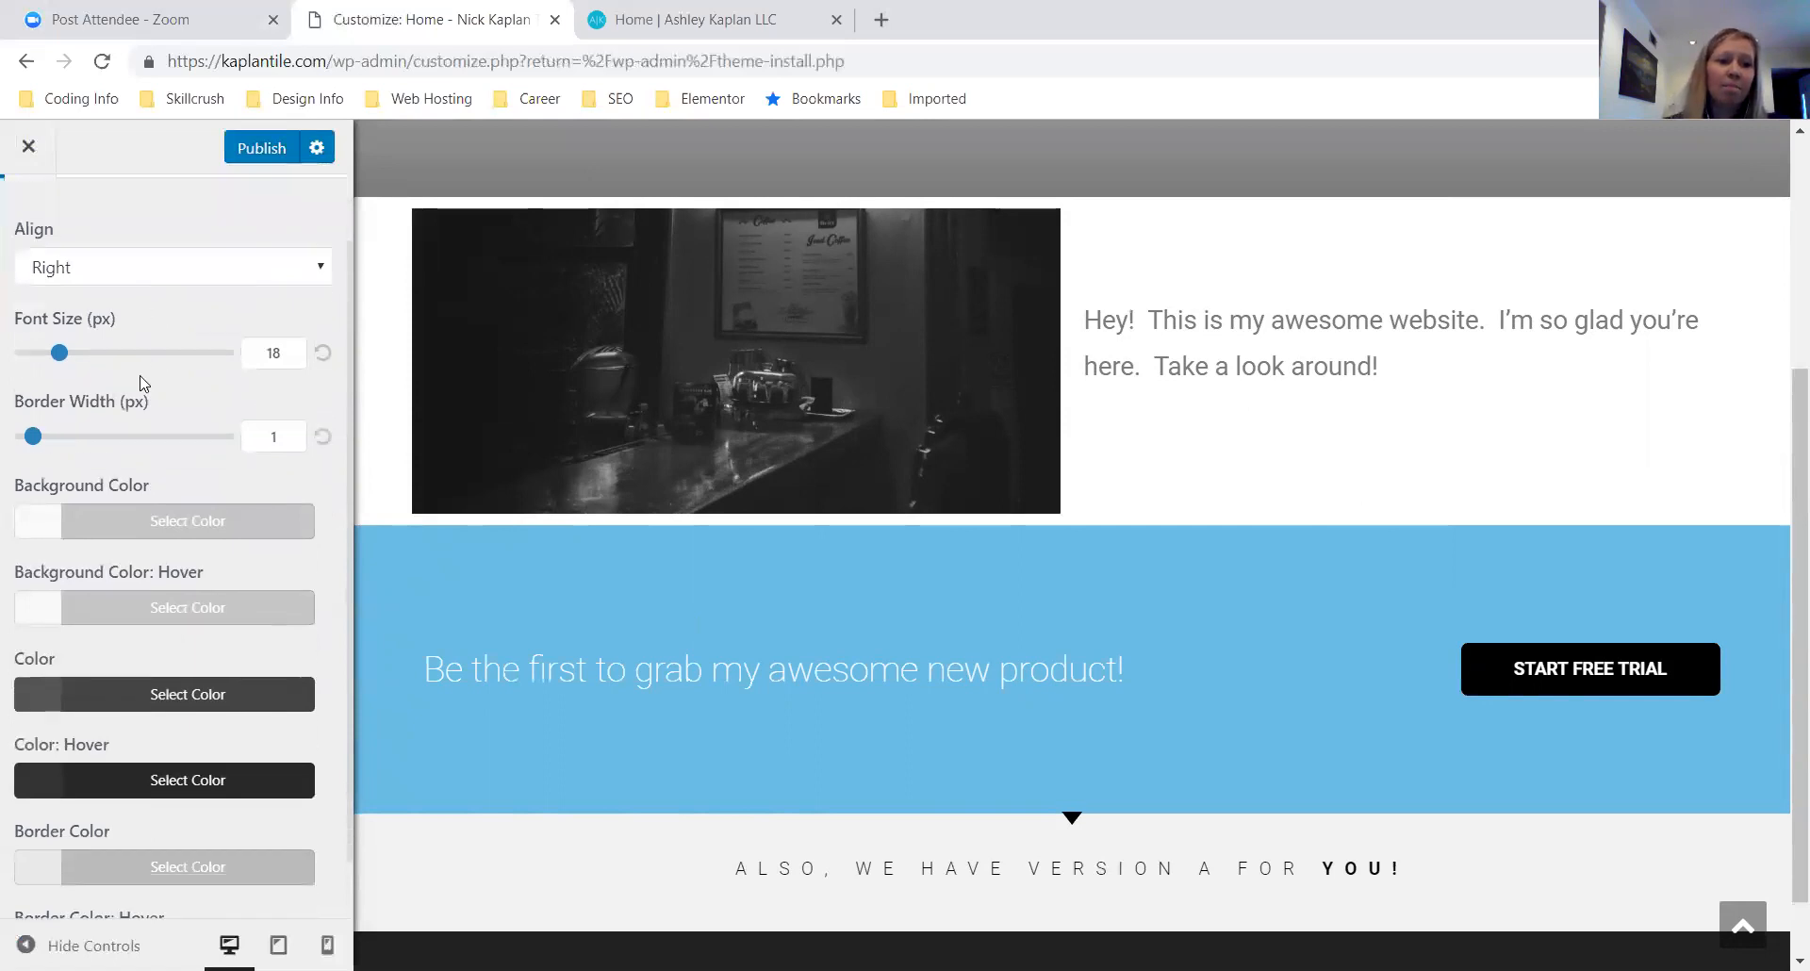
{"action": "scroll", "coordinate": [143, 383], "scroll_direction": "up", "scroll_amount": 2}
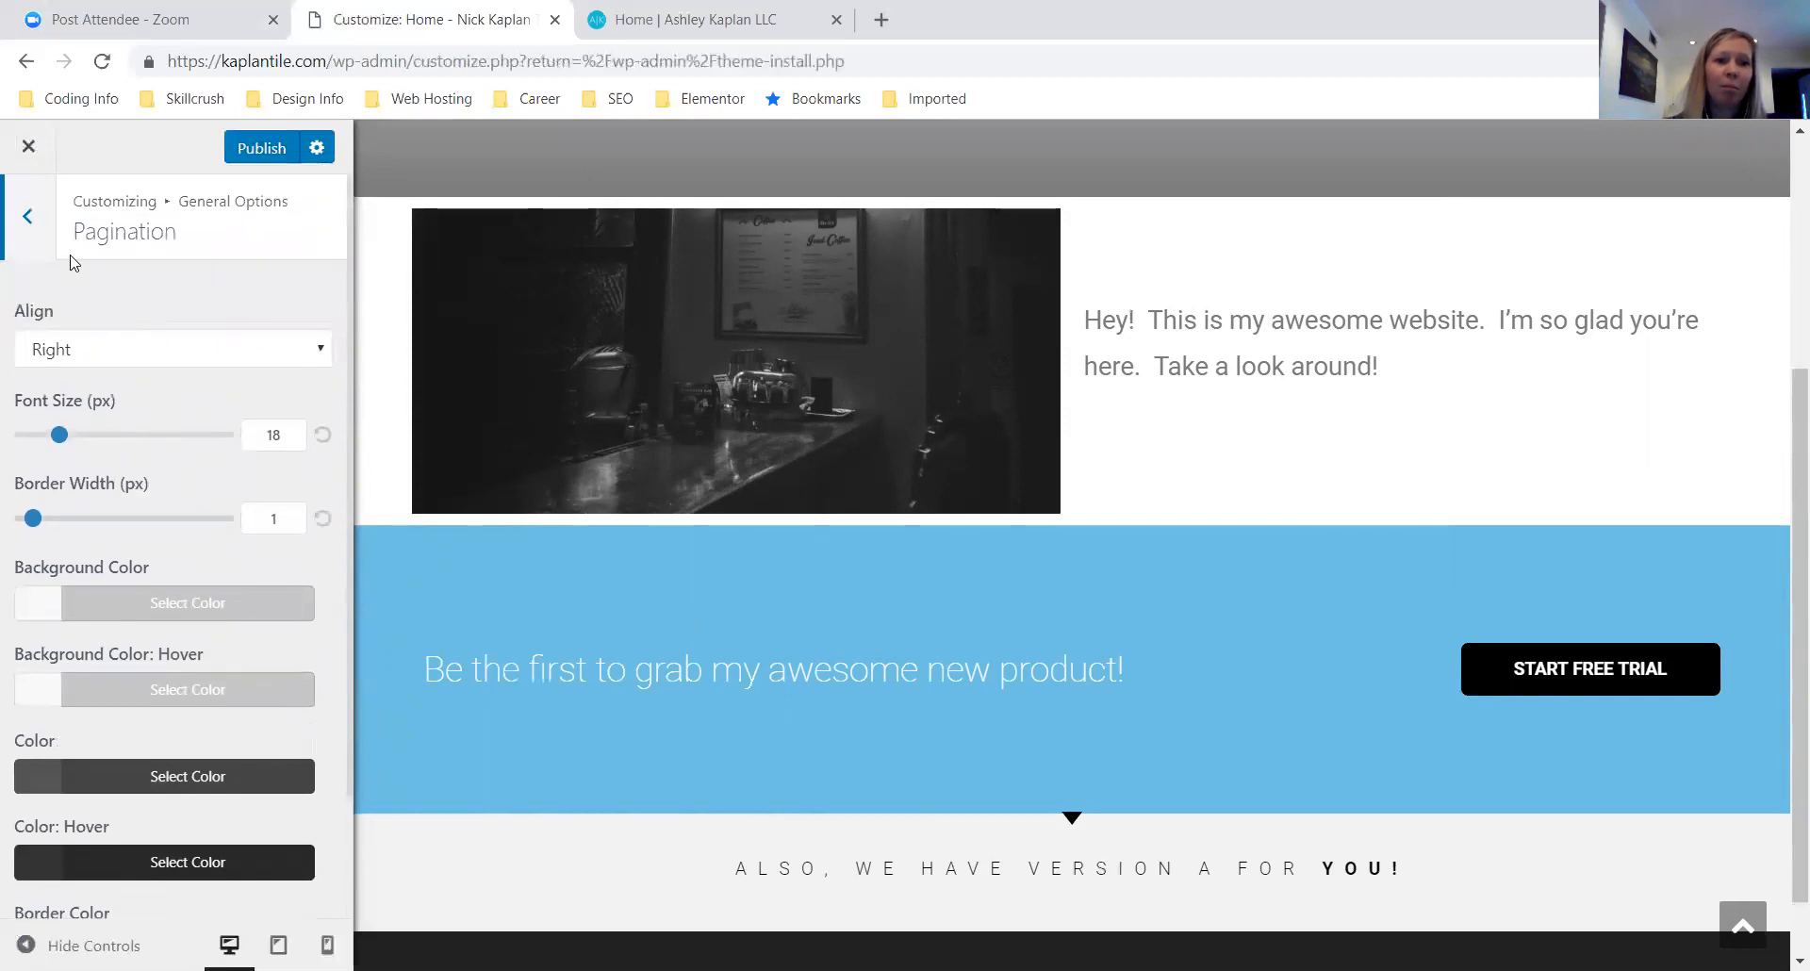
{"action": "left_click", "coordinate": [23, 203]}
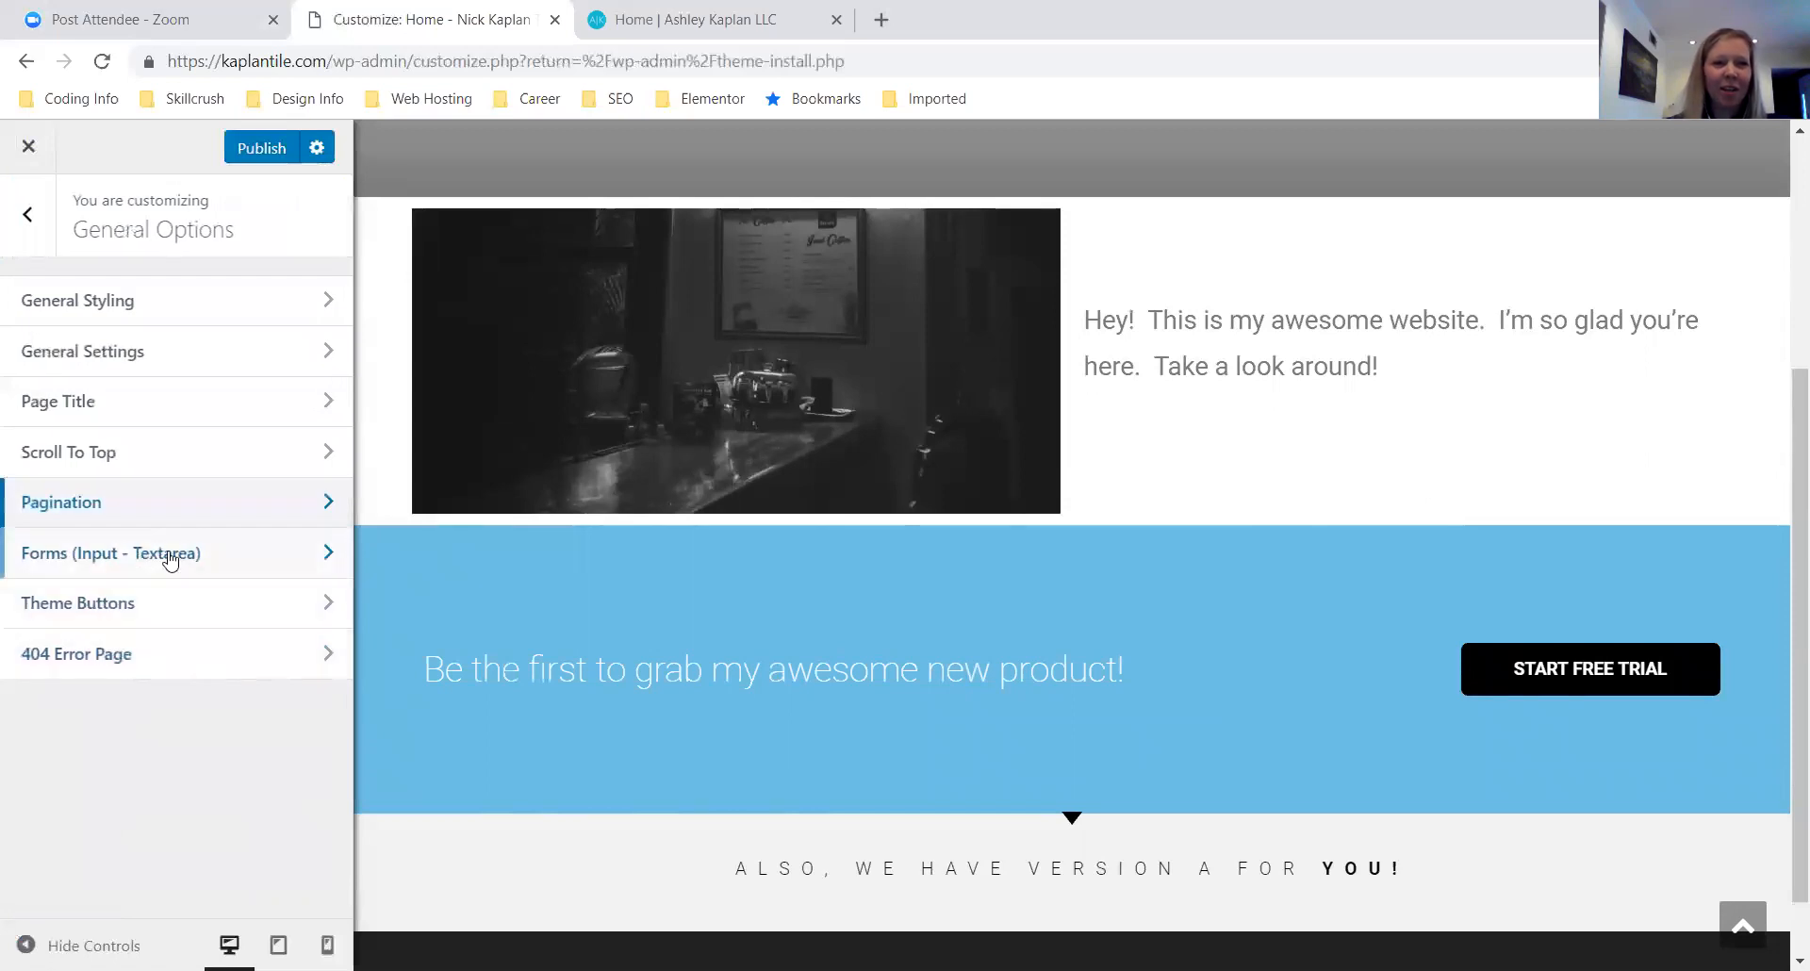
{"action": "left_click", "coordinate": [118, 555]}
{"action": "scroll", "coordinate": [119, 564], "scroll_direction": "down", "scroll_amount": 2}
{"action": "scroll", "coordinate": [118, 563], "scroll_direction": "up", "scroll_amount": 3}
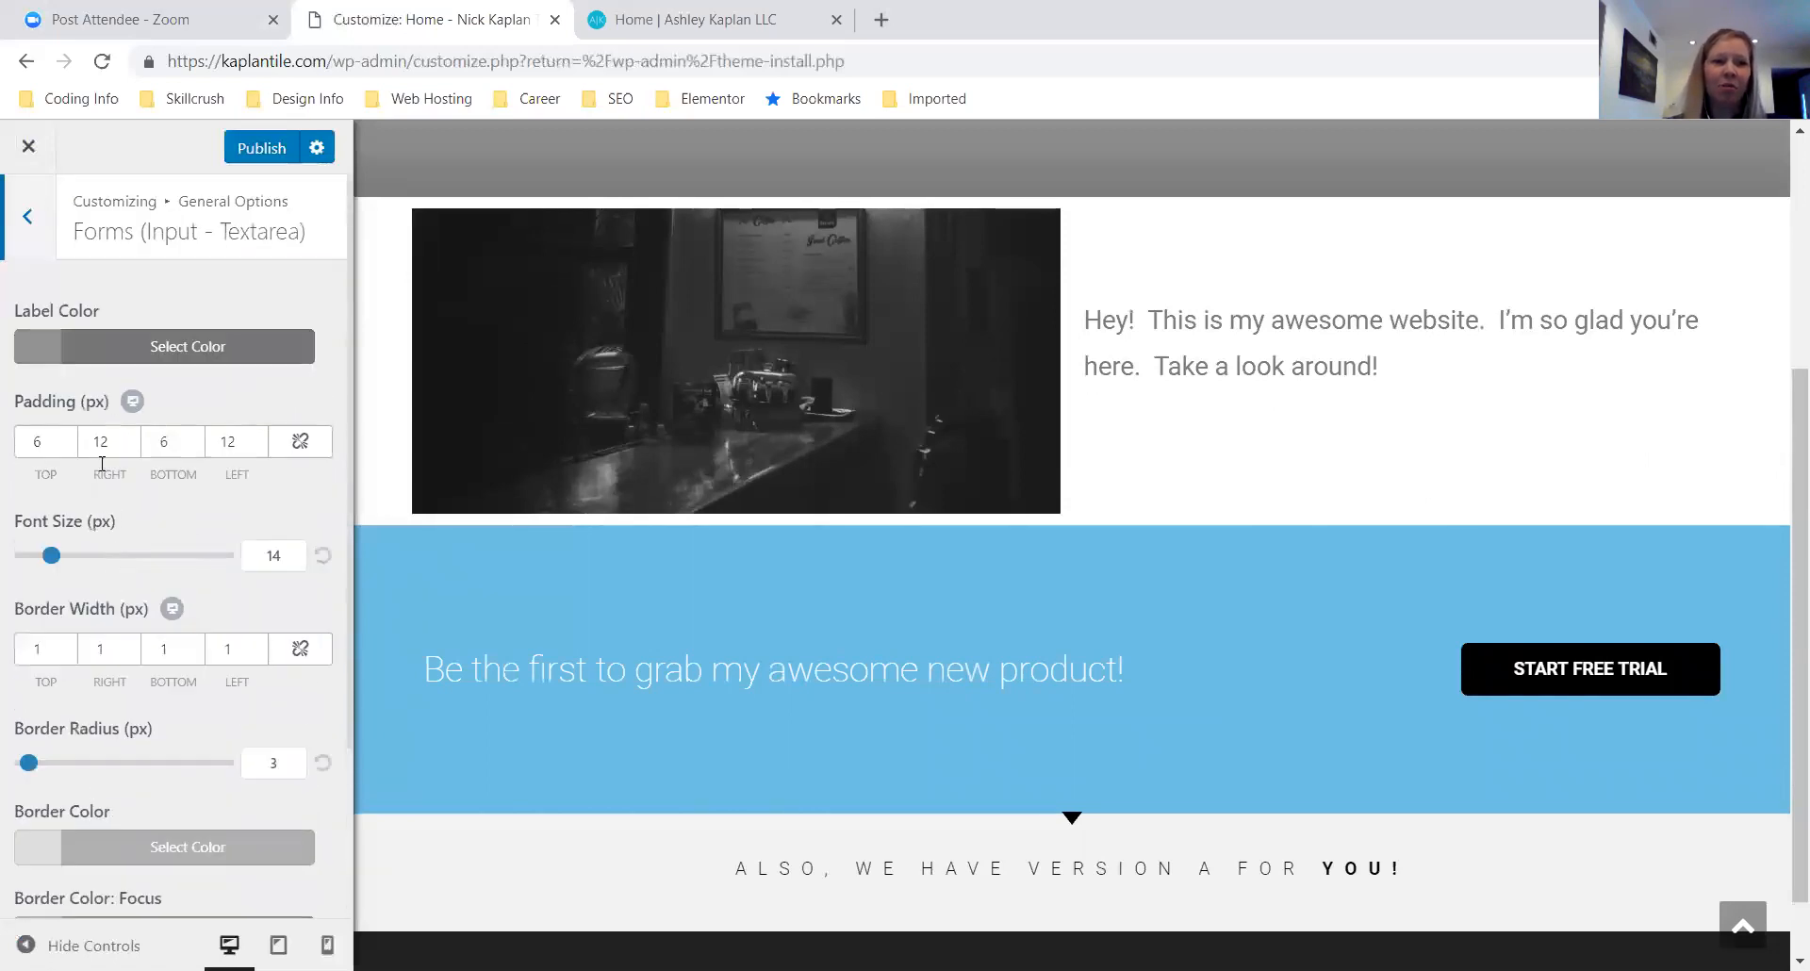
{"action": "left_click", "coordinate": [29, 223]}
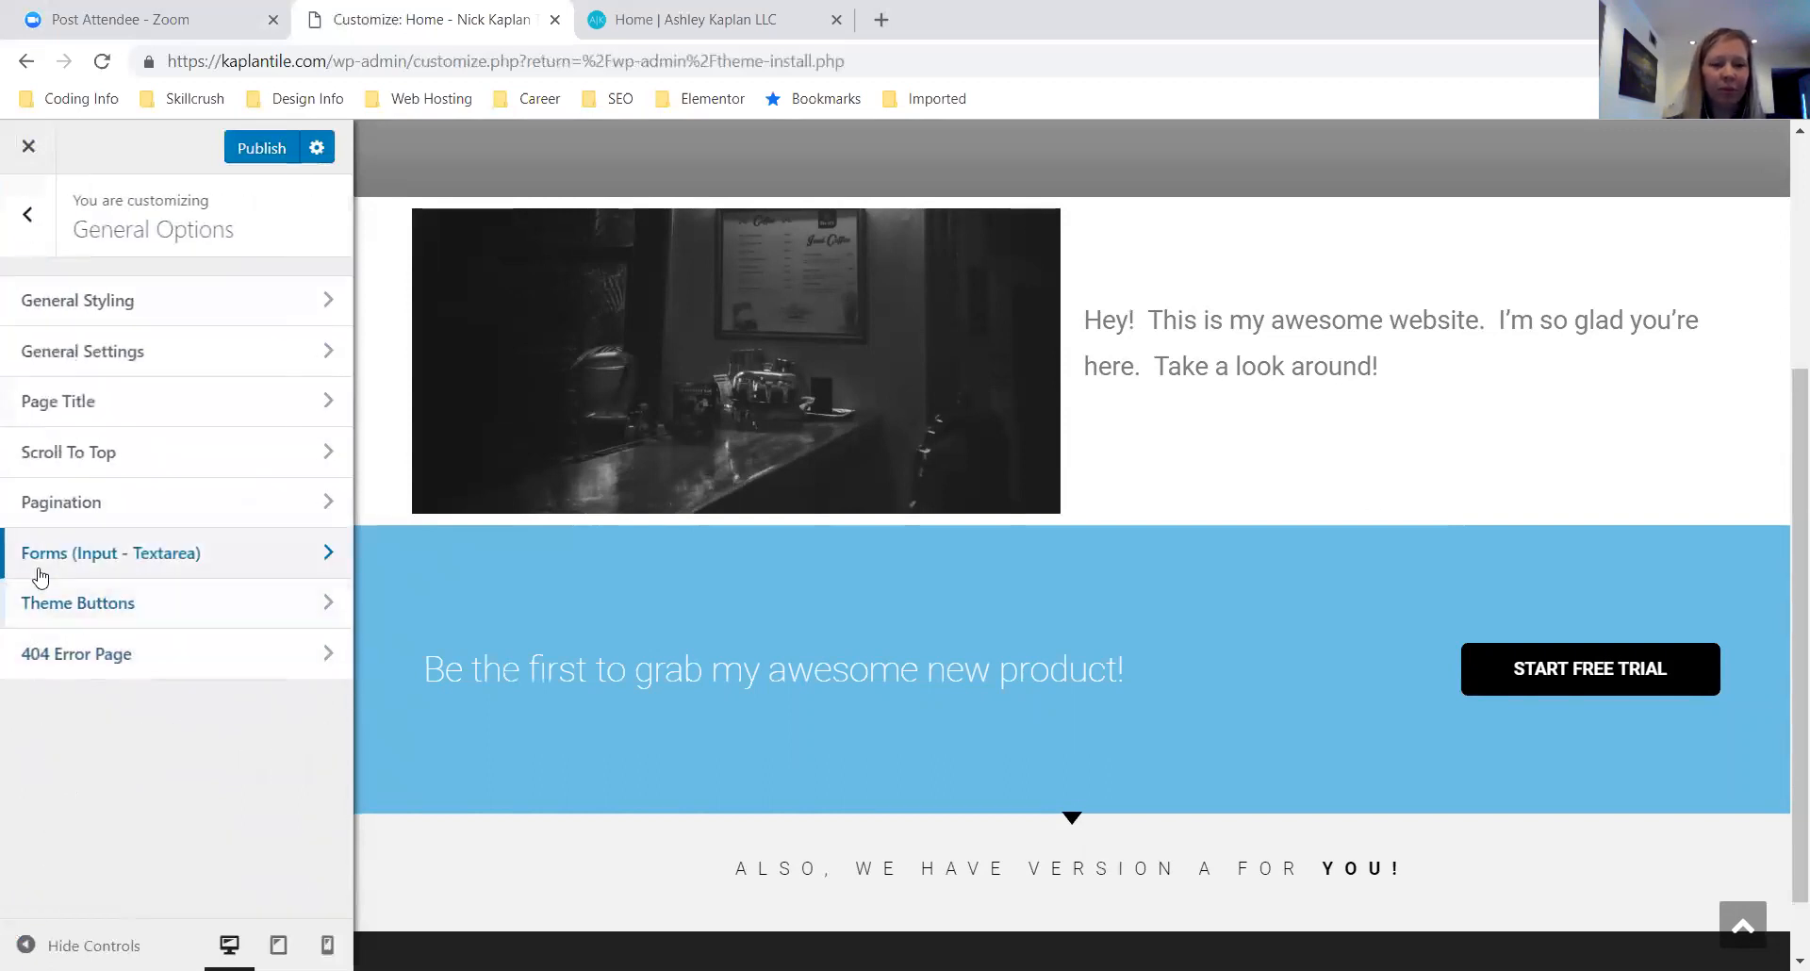
Set the border radius of the theme buttons to 6 px and return to the General Options
{"action": "left_click", "coordinate": [37, 613]}
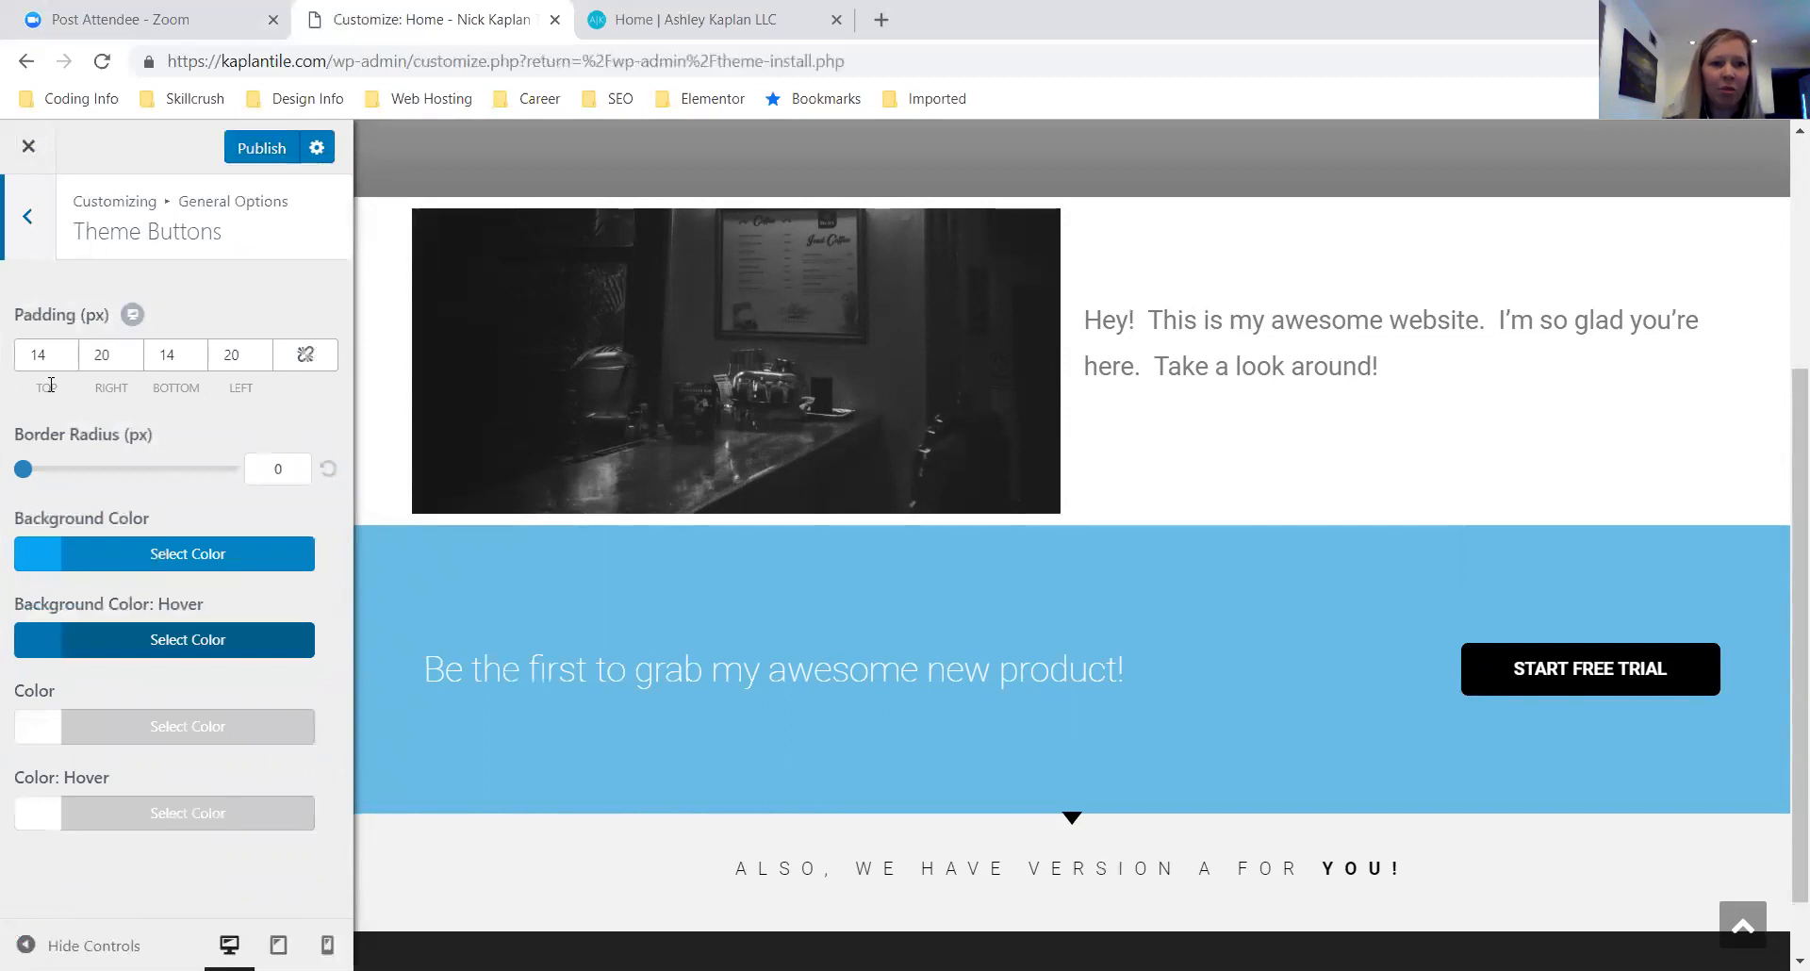
{"action": "double_click", "coordinate": [275, 467]}
{"action": "type", "text": "6"}
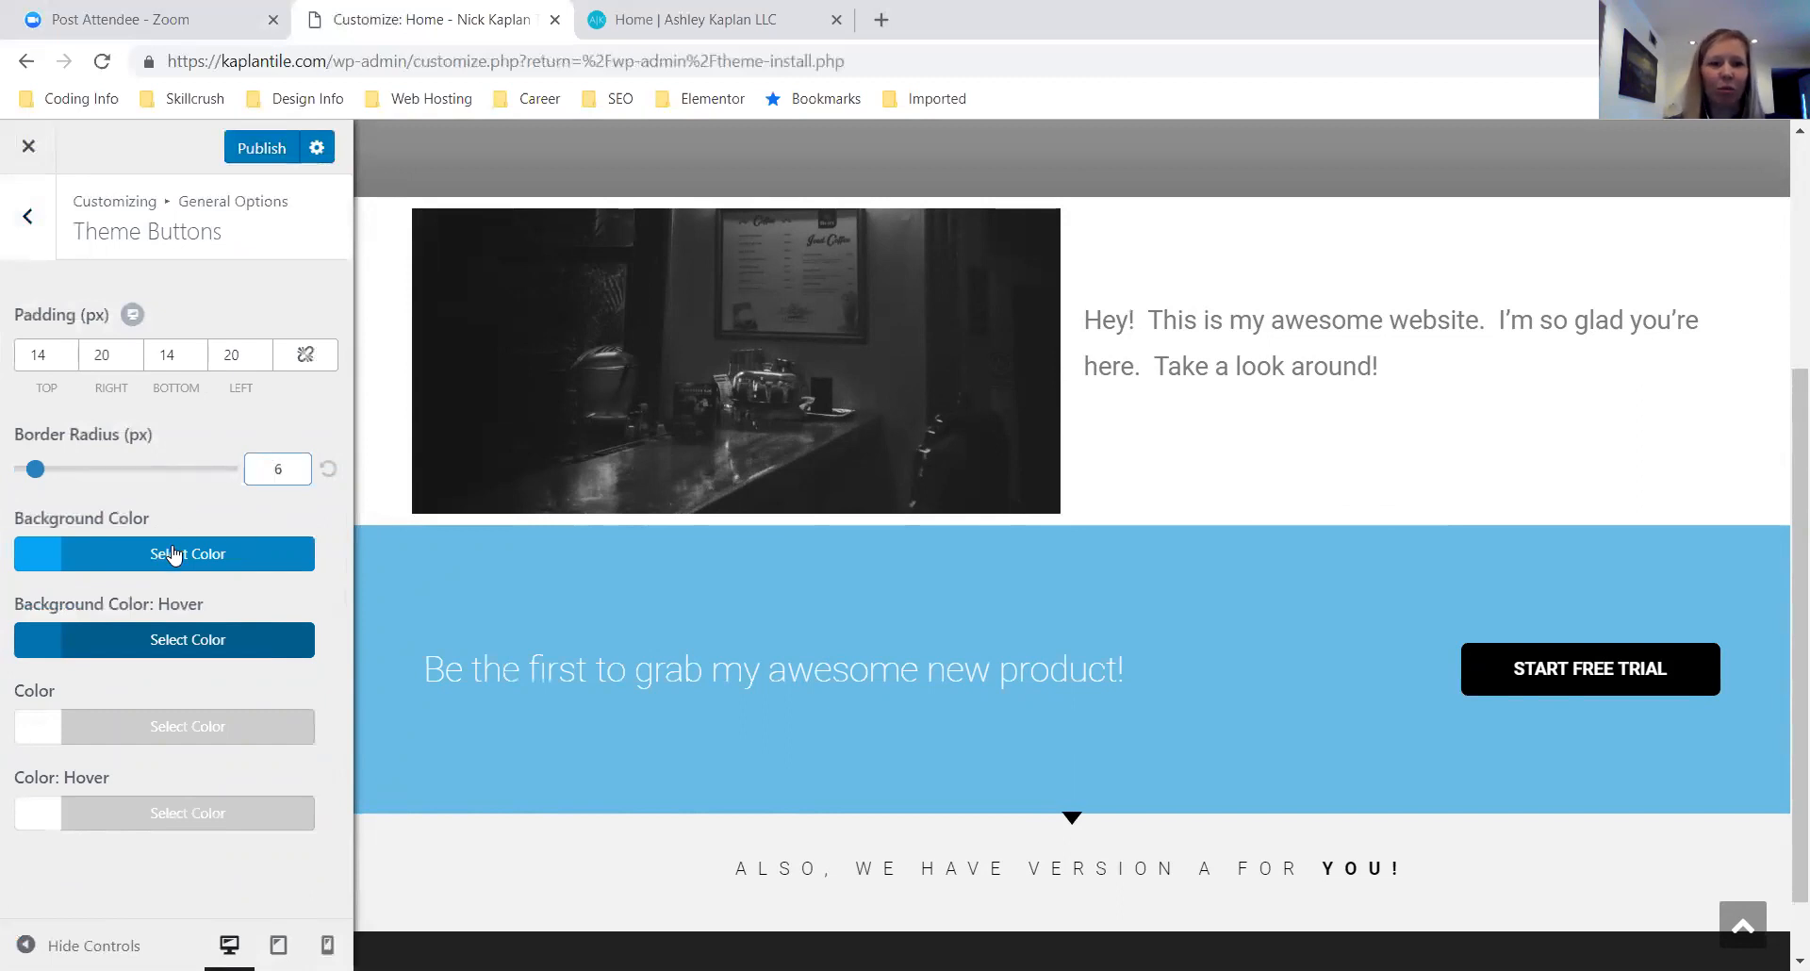
{"action": "left_click", "coordinate": [27, 216]}
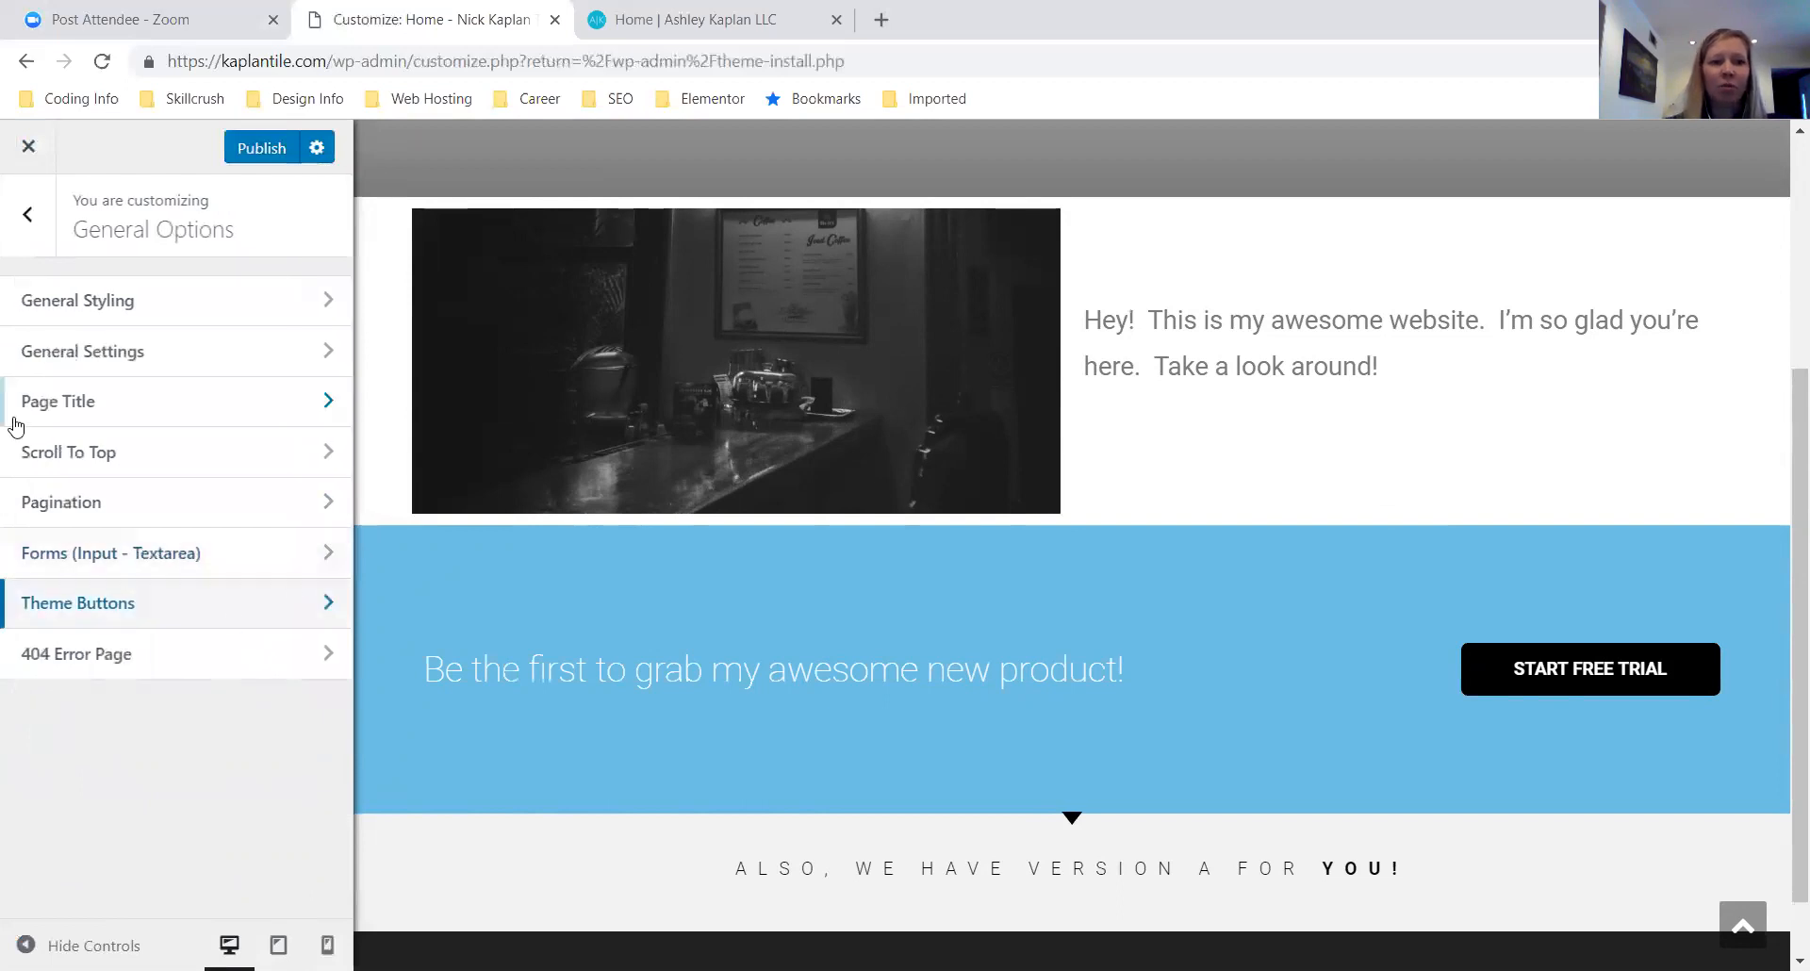
Try the Blank Page option for the 404 error page, switch it back off, and return to the General Options
{"action": "left_click", "coordinate": [253, 666]}
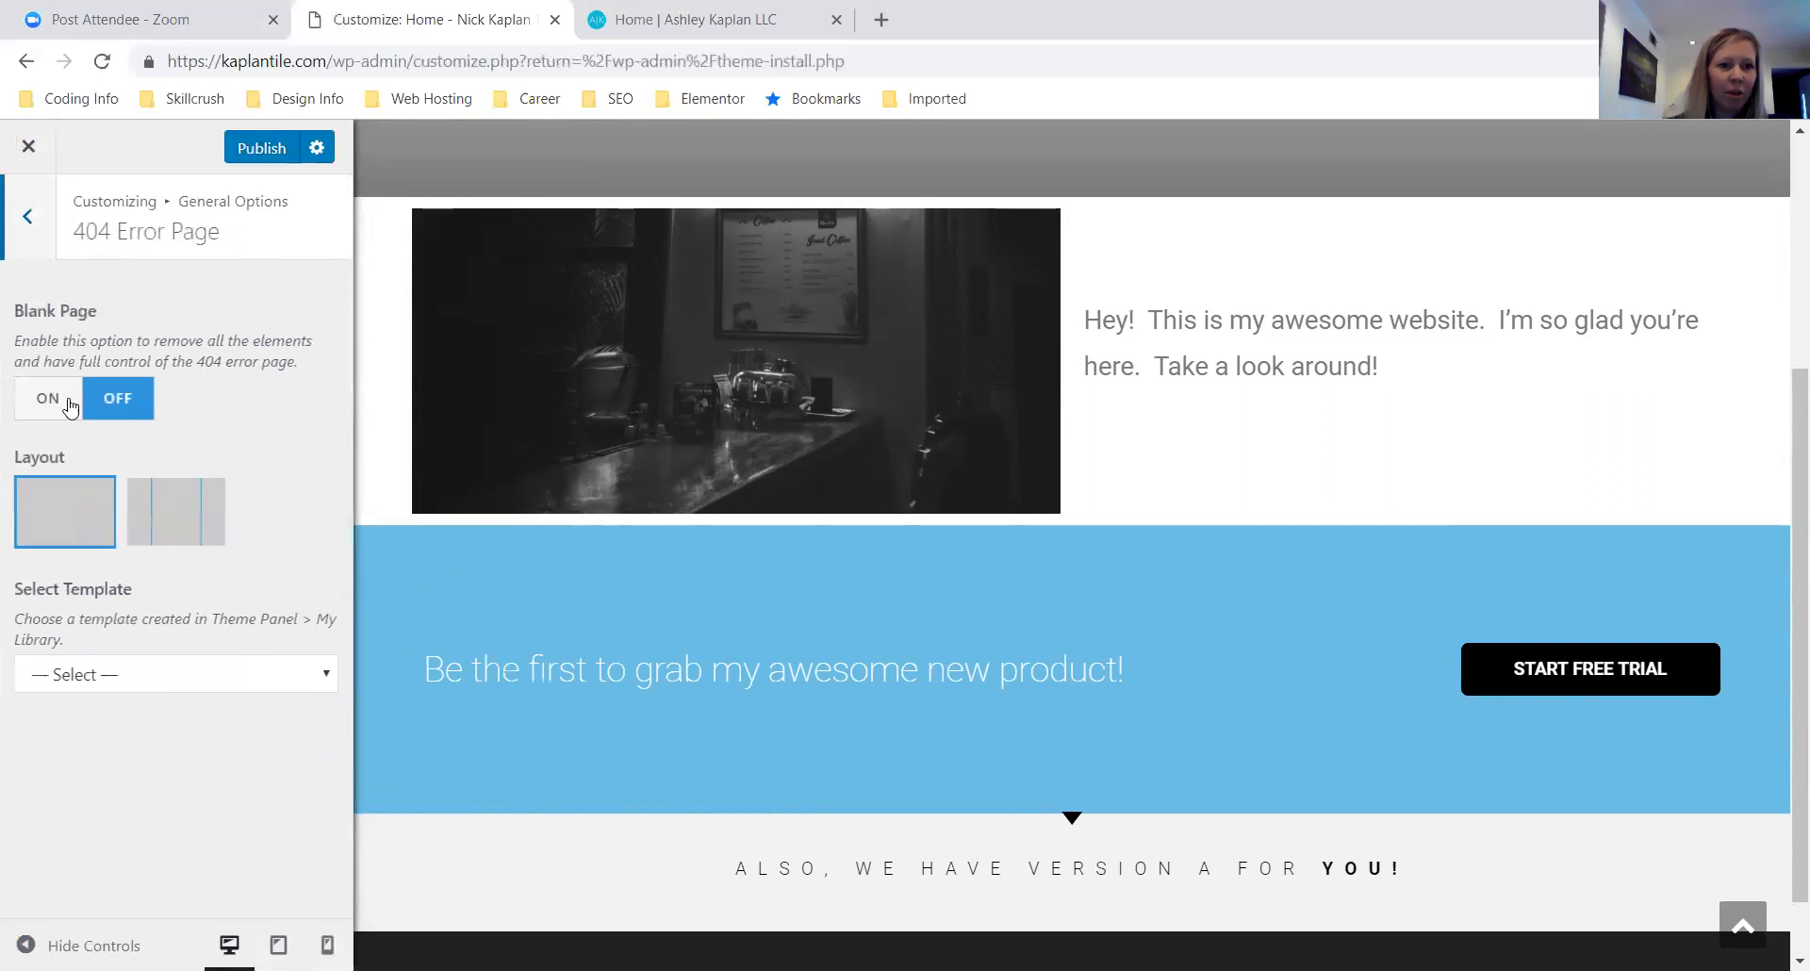
{"action": "left_click", "coordinate": [36, 398]}
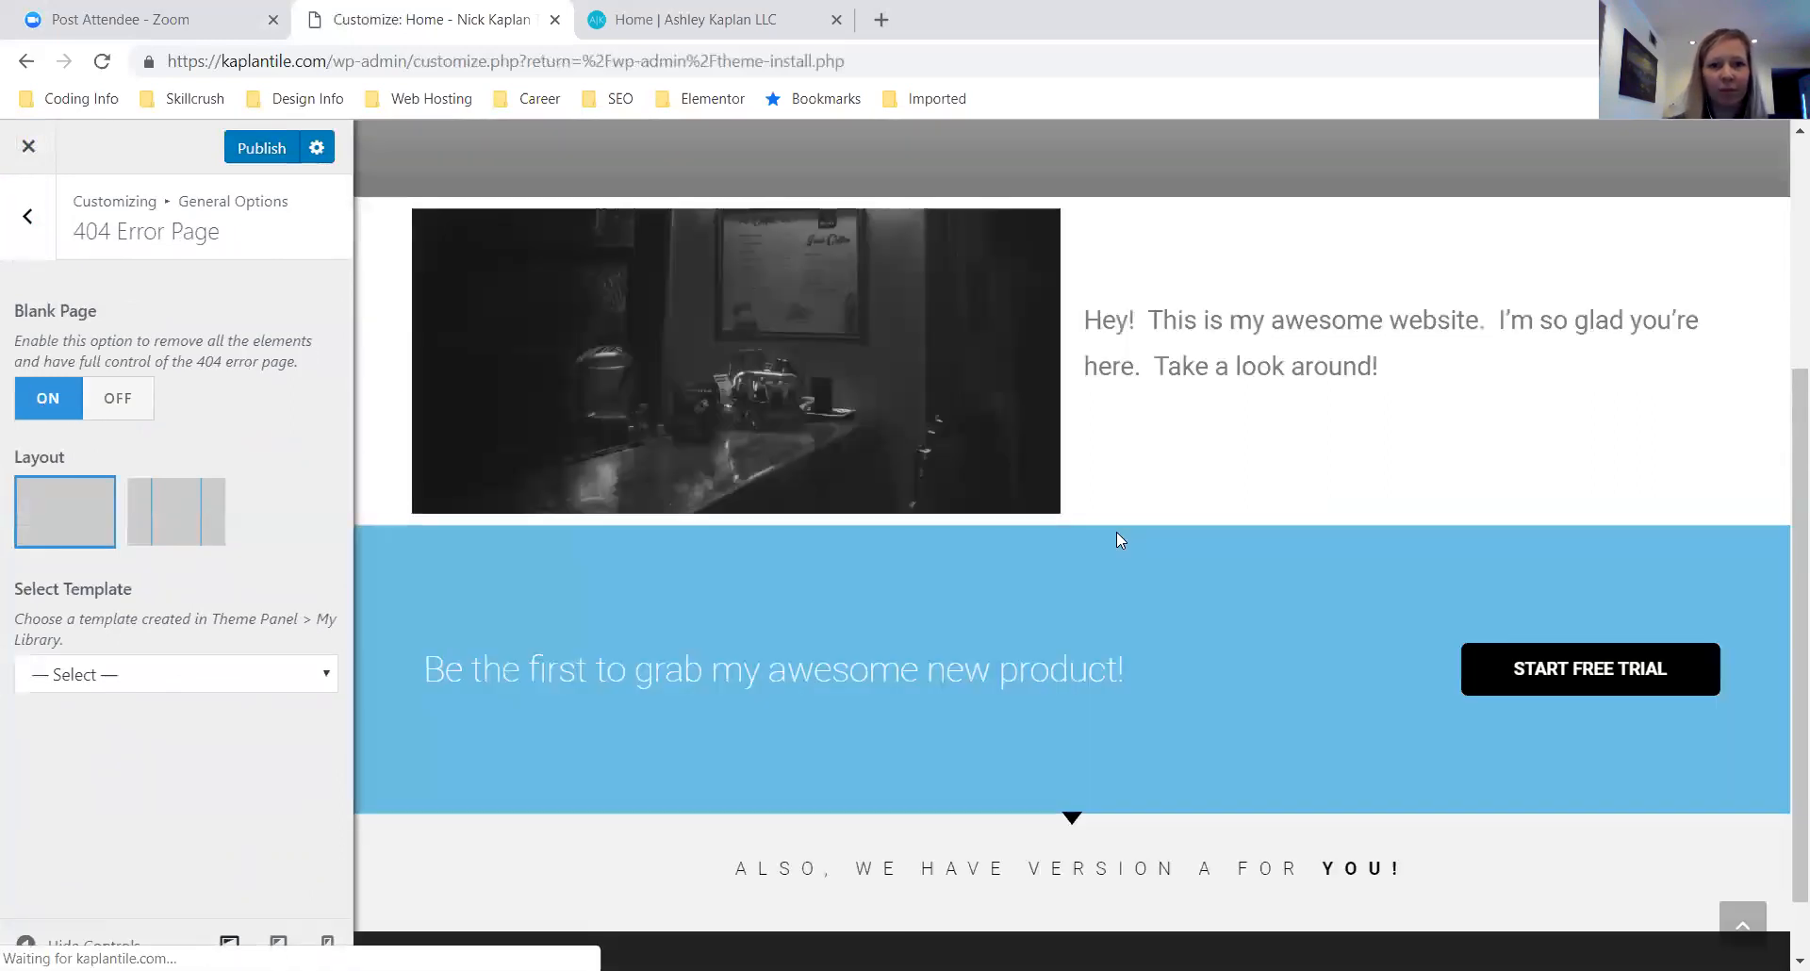
{"action": "left_click", "coordinate": [127, 407]}
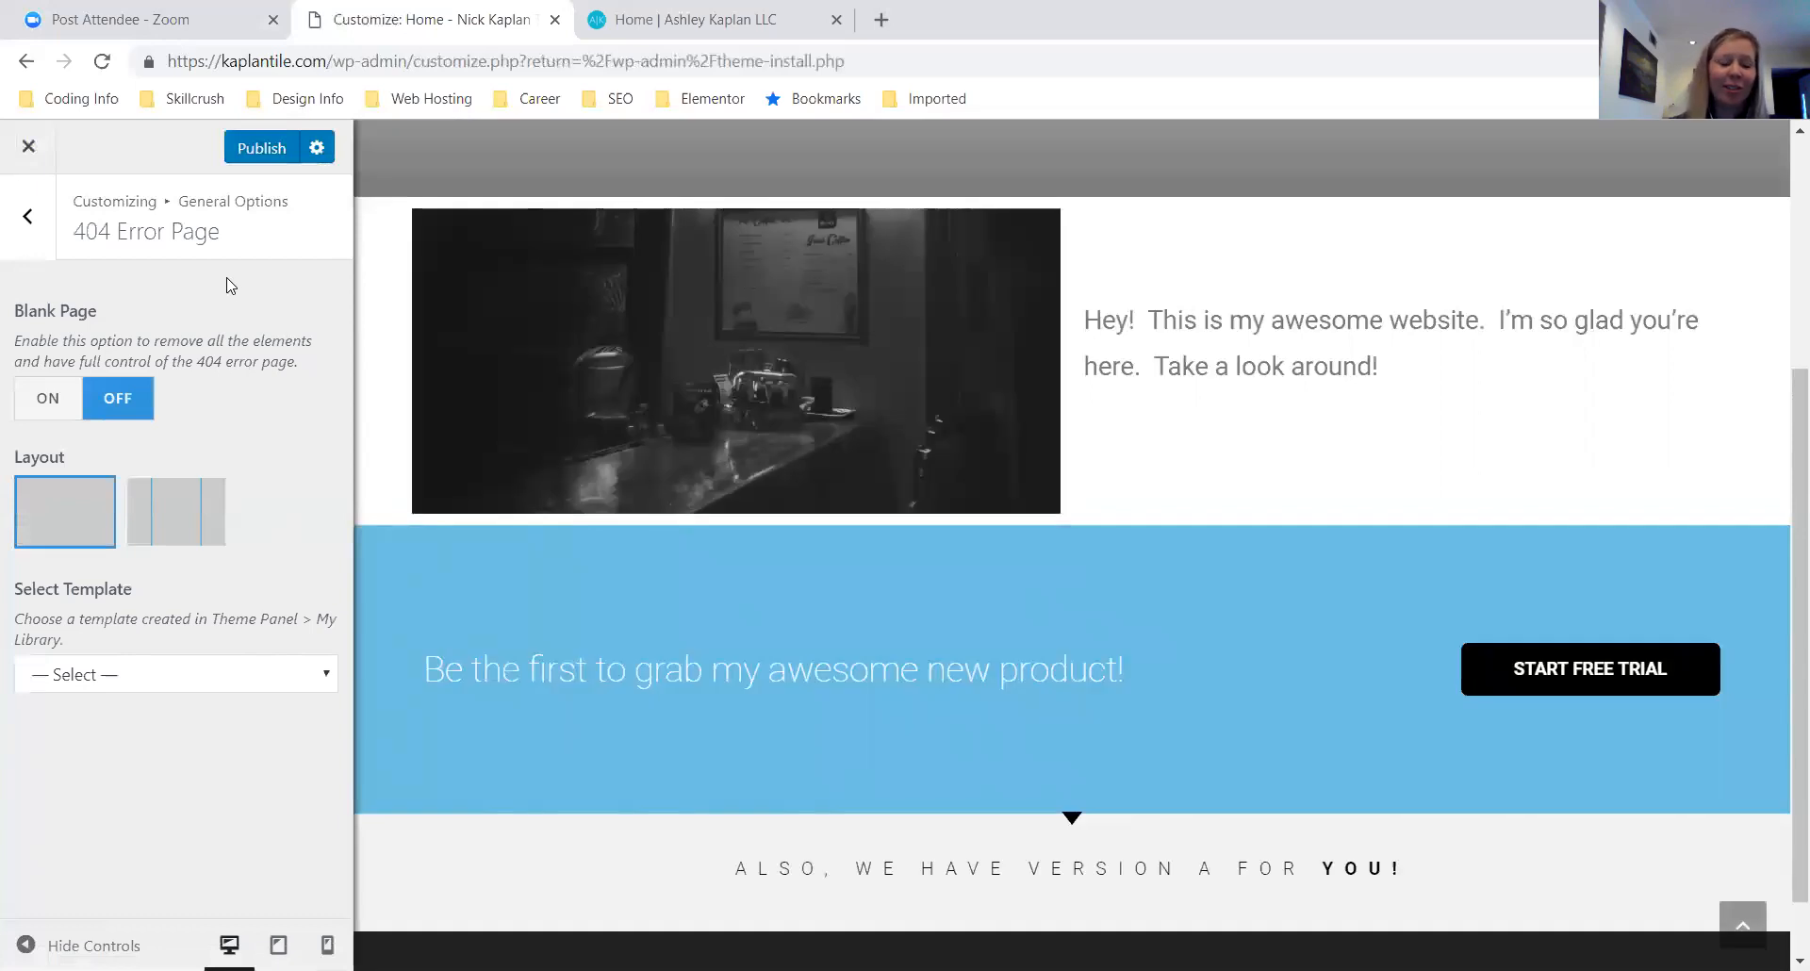
{"action": "left_click", "coordinate": [26, 215]}
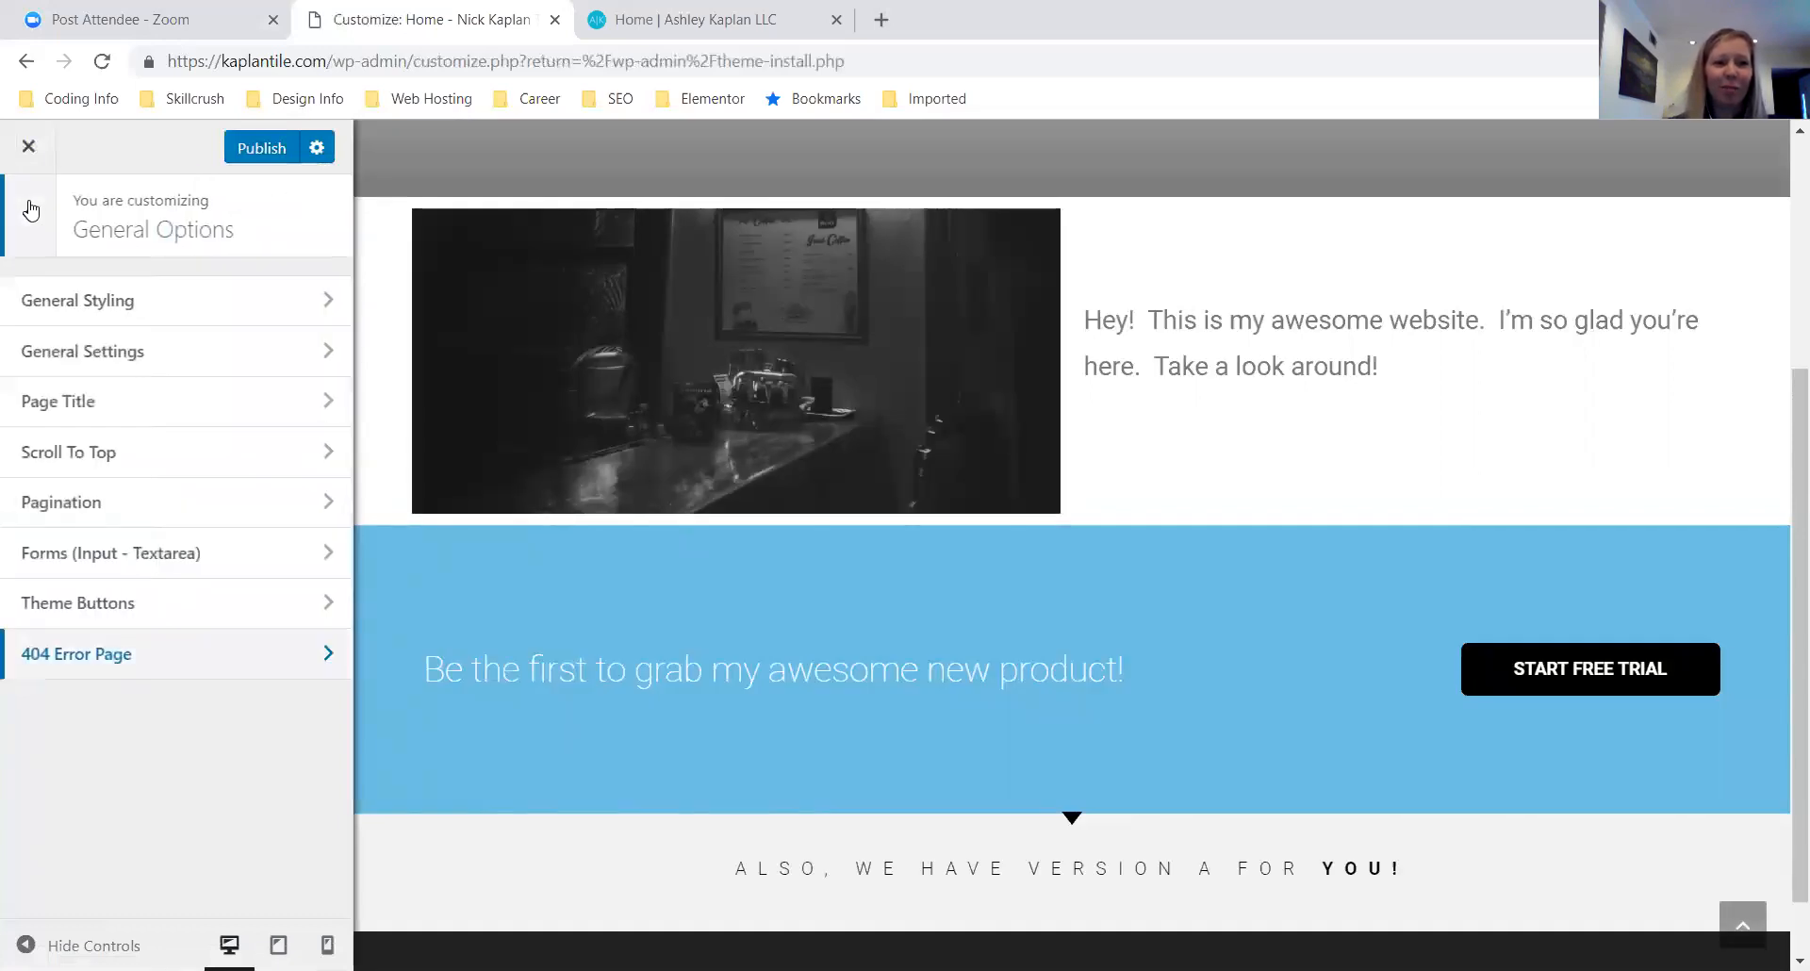
Open the Typography settings from the main customizer list and examine their sections and the General font subset options
{"action": "left_click", "coordinate": [28, 217]}
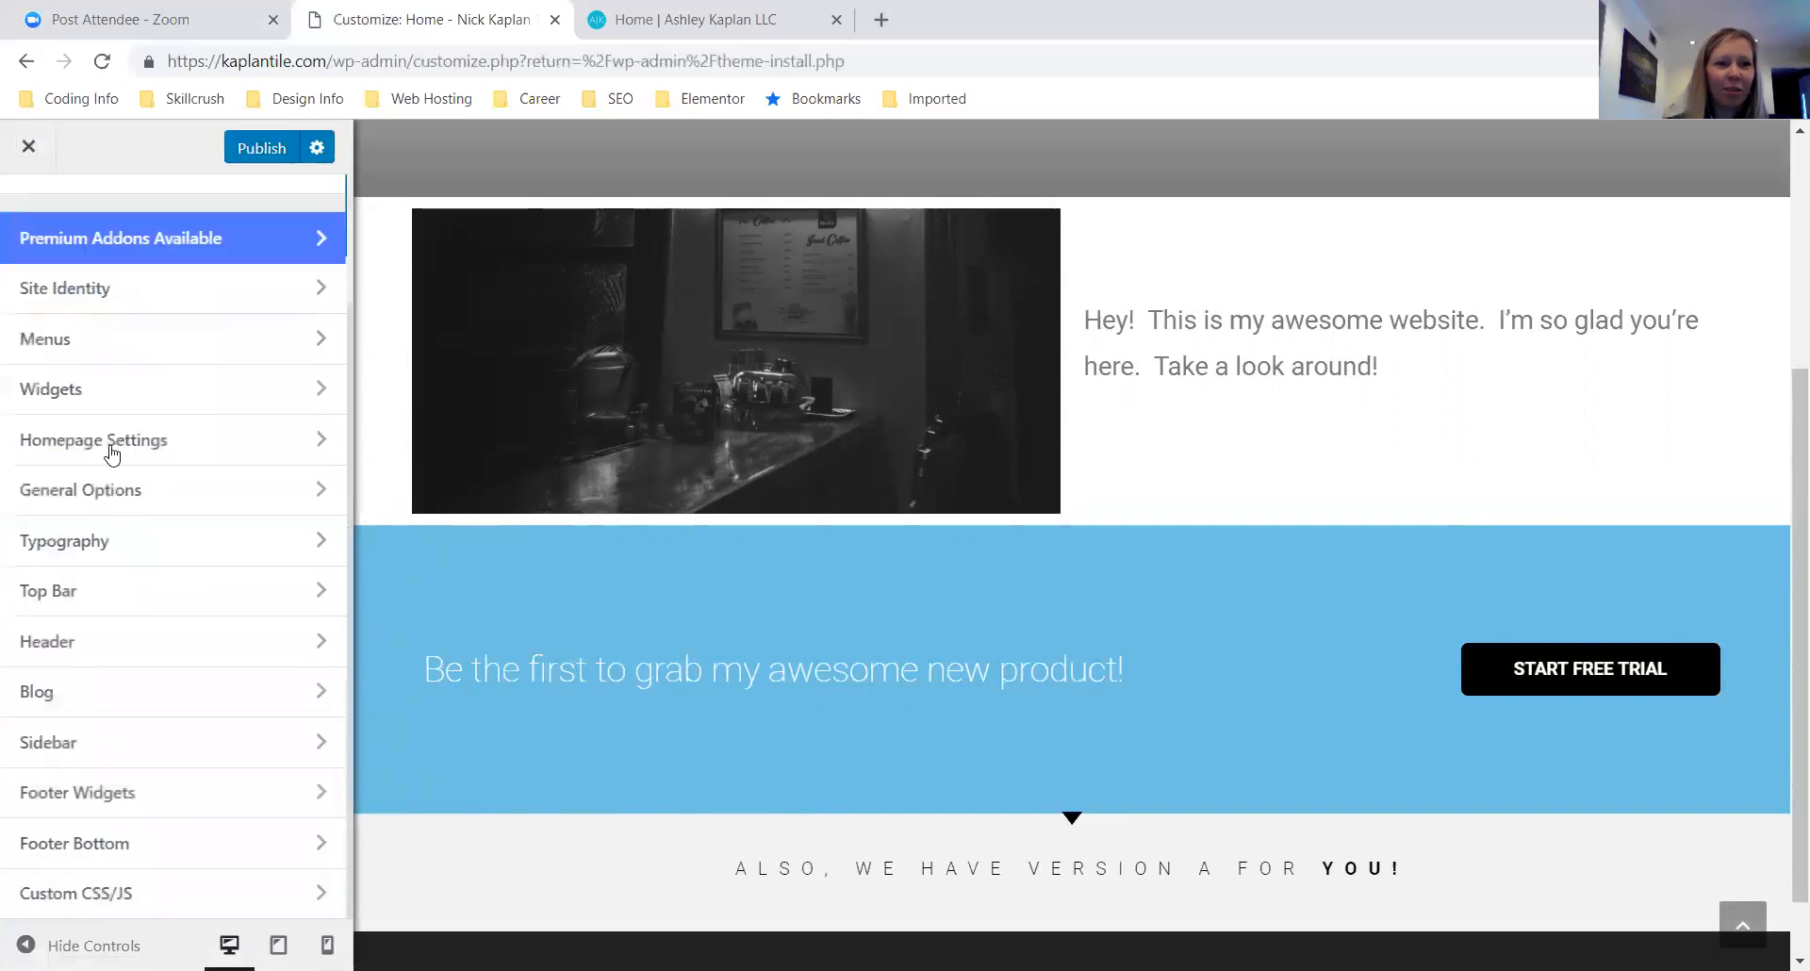
{"action": "left_click", "coordinate": [133, 590]}
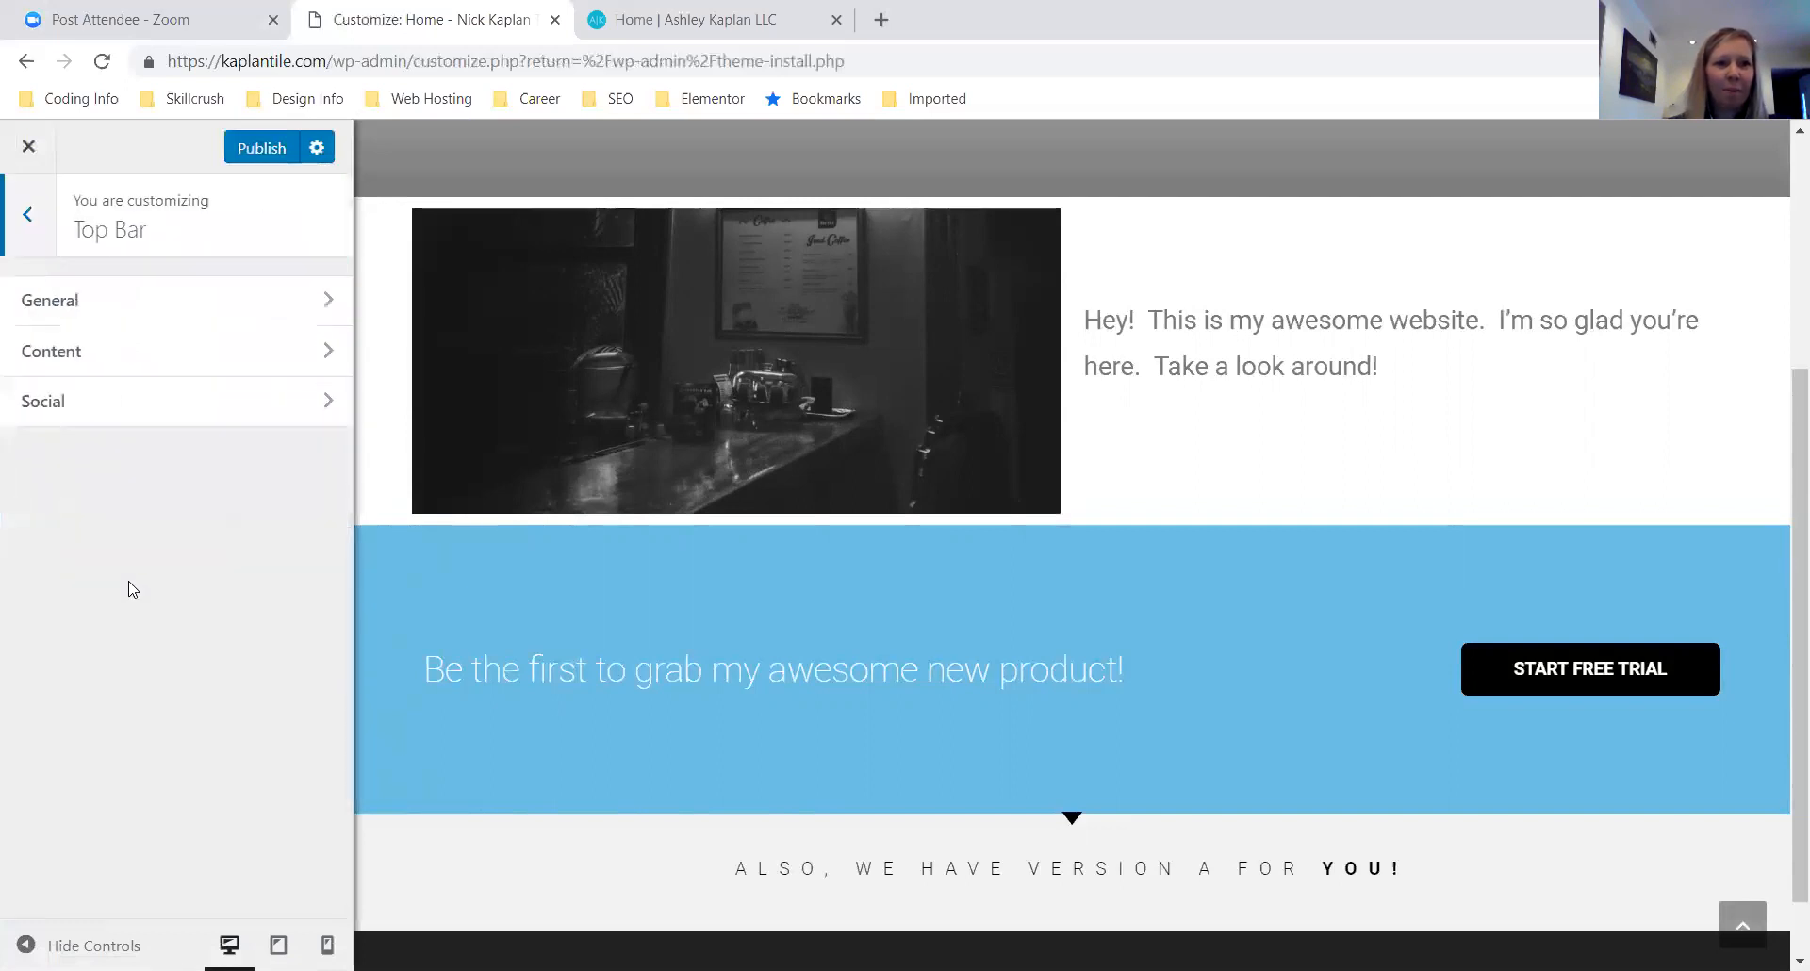
{"action": "left_click", "coordinate": [27, 215]}
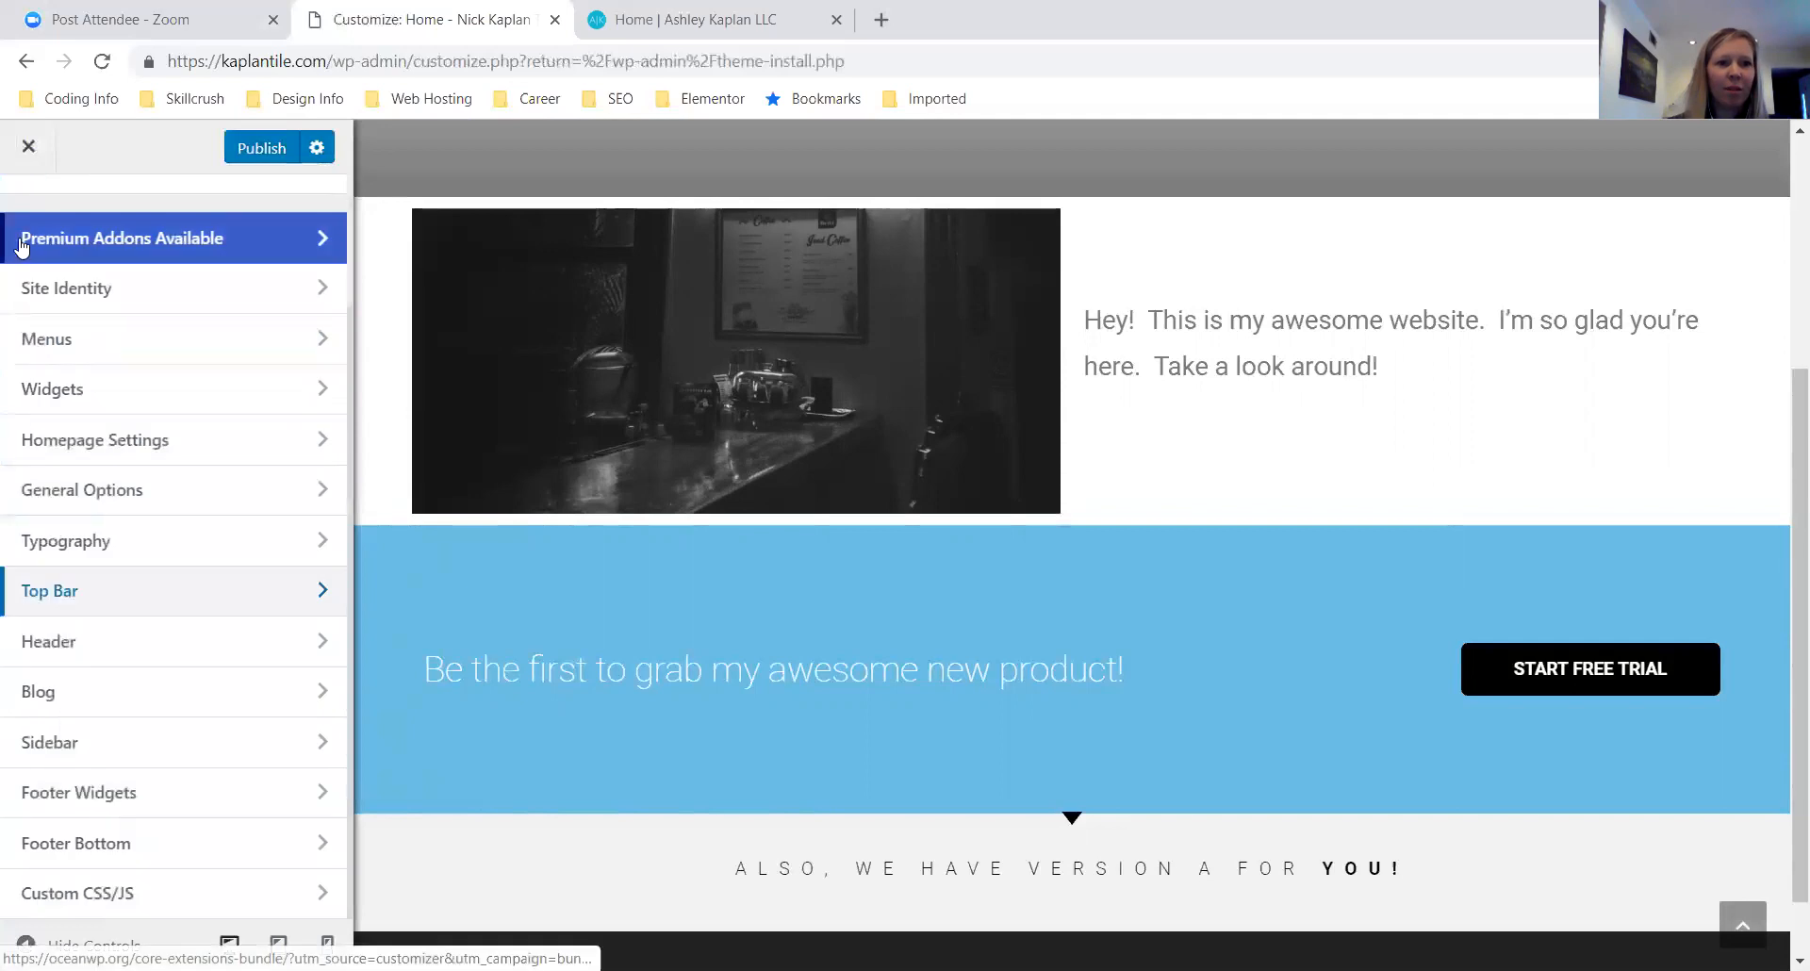
{"action": "left_click", "coordinate": [89, 541]}
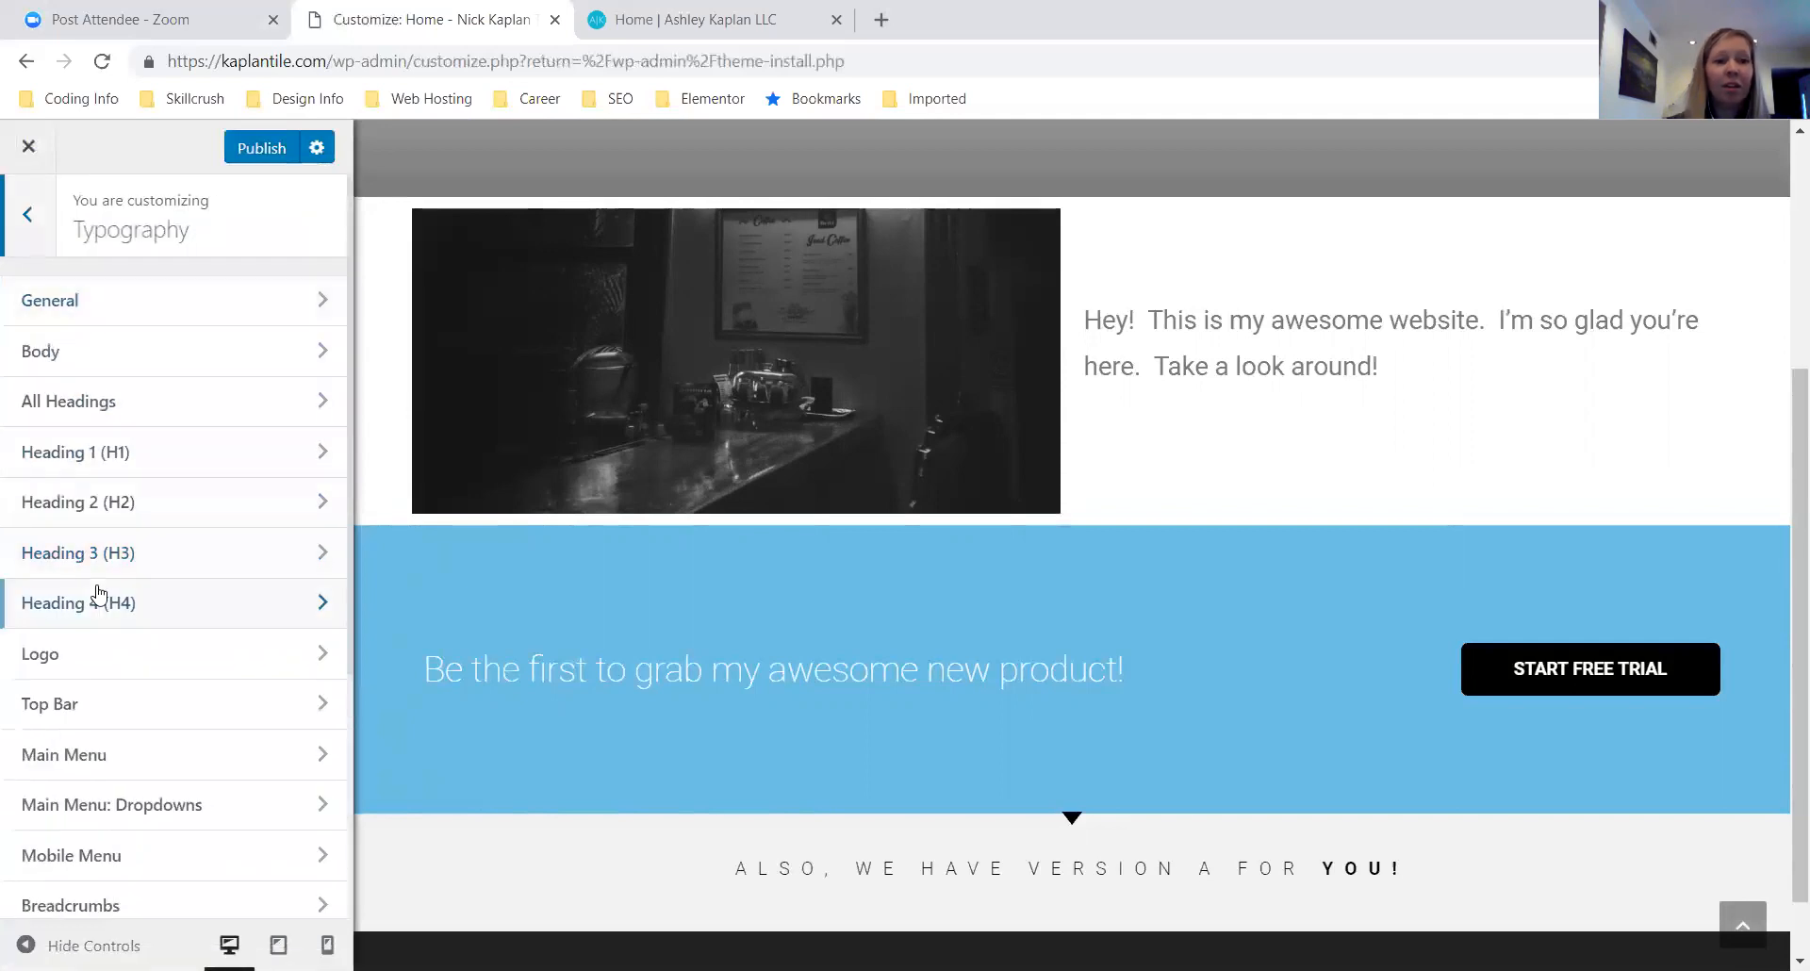
{"action": "scroll", "coordinate": [99, 591], "scroll_direction": "down", "scroll_amount": 3}
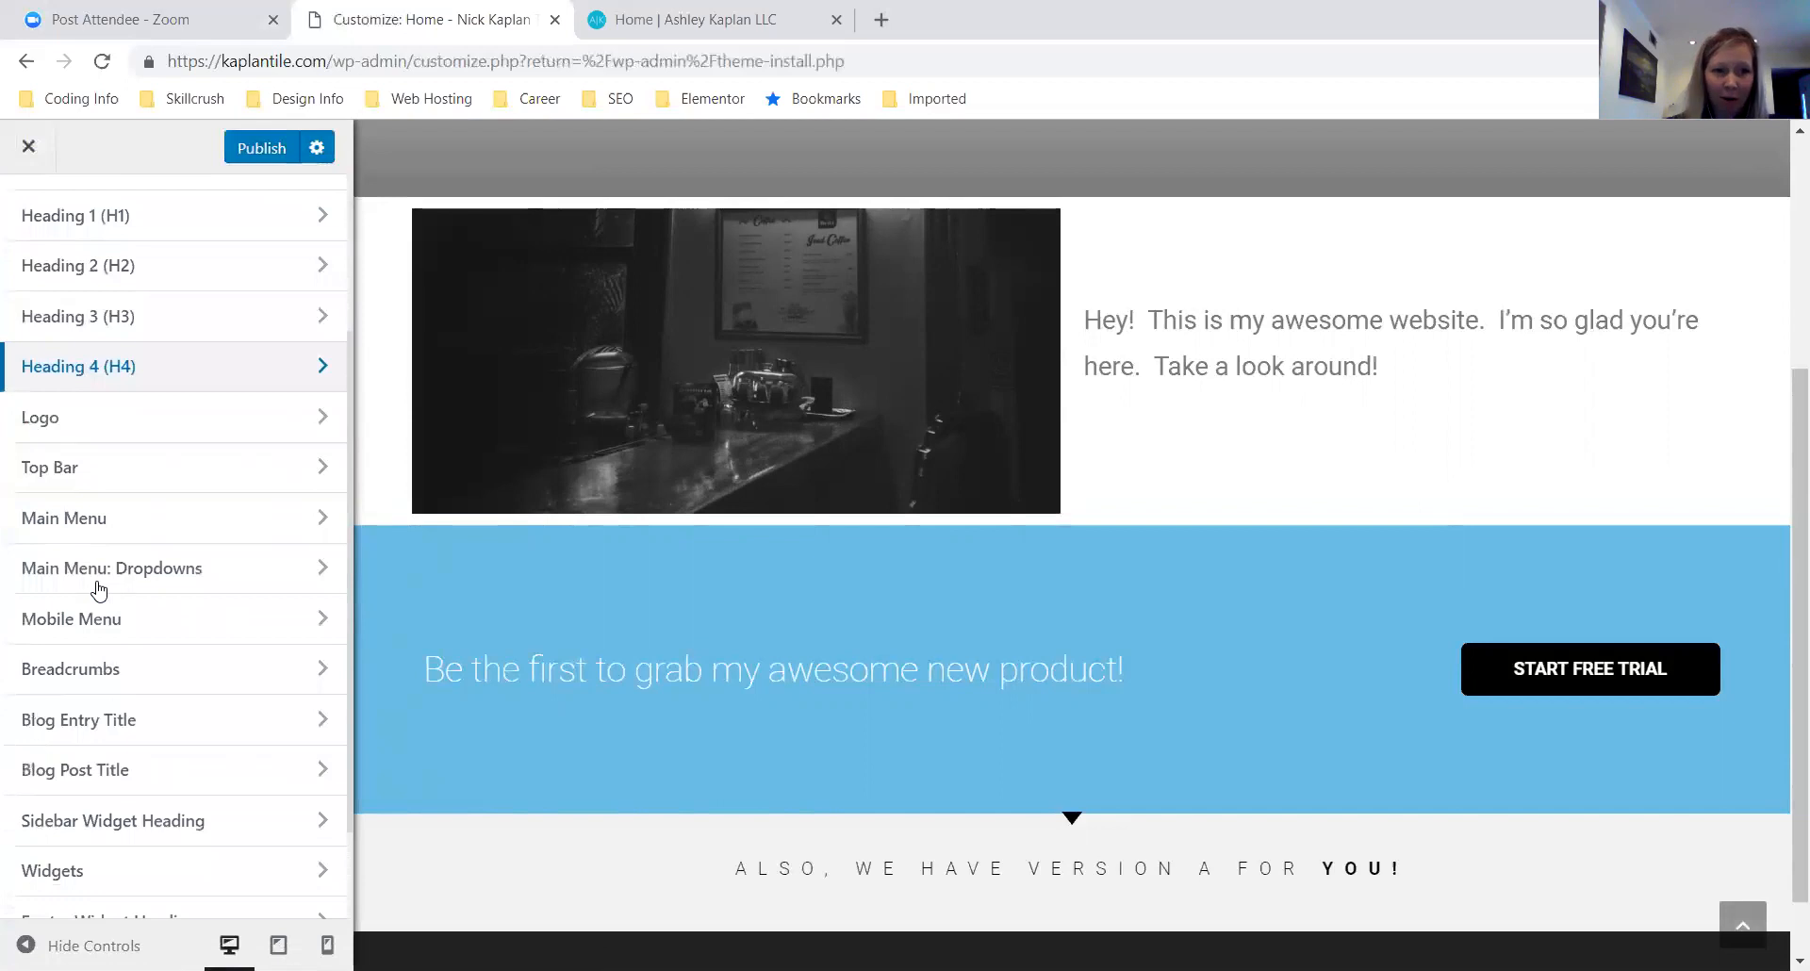
{"action": "scroll", "coordinate": [99, 592], "scroll_direction": "down", "scroll_amount": 2}
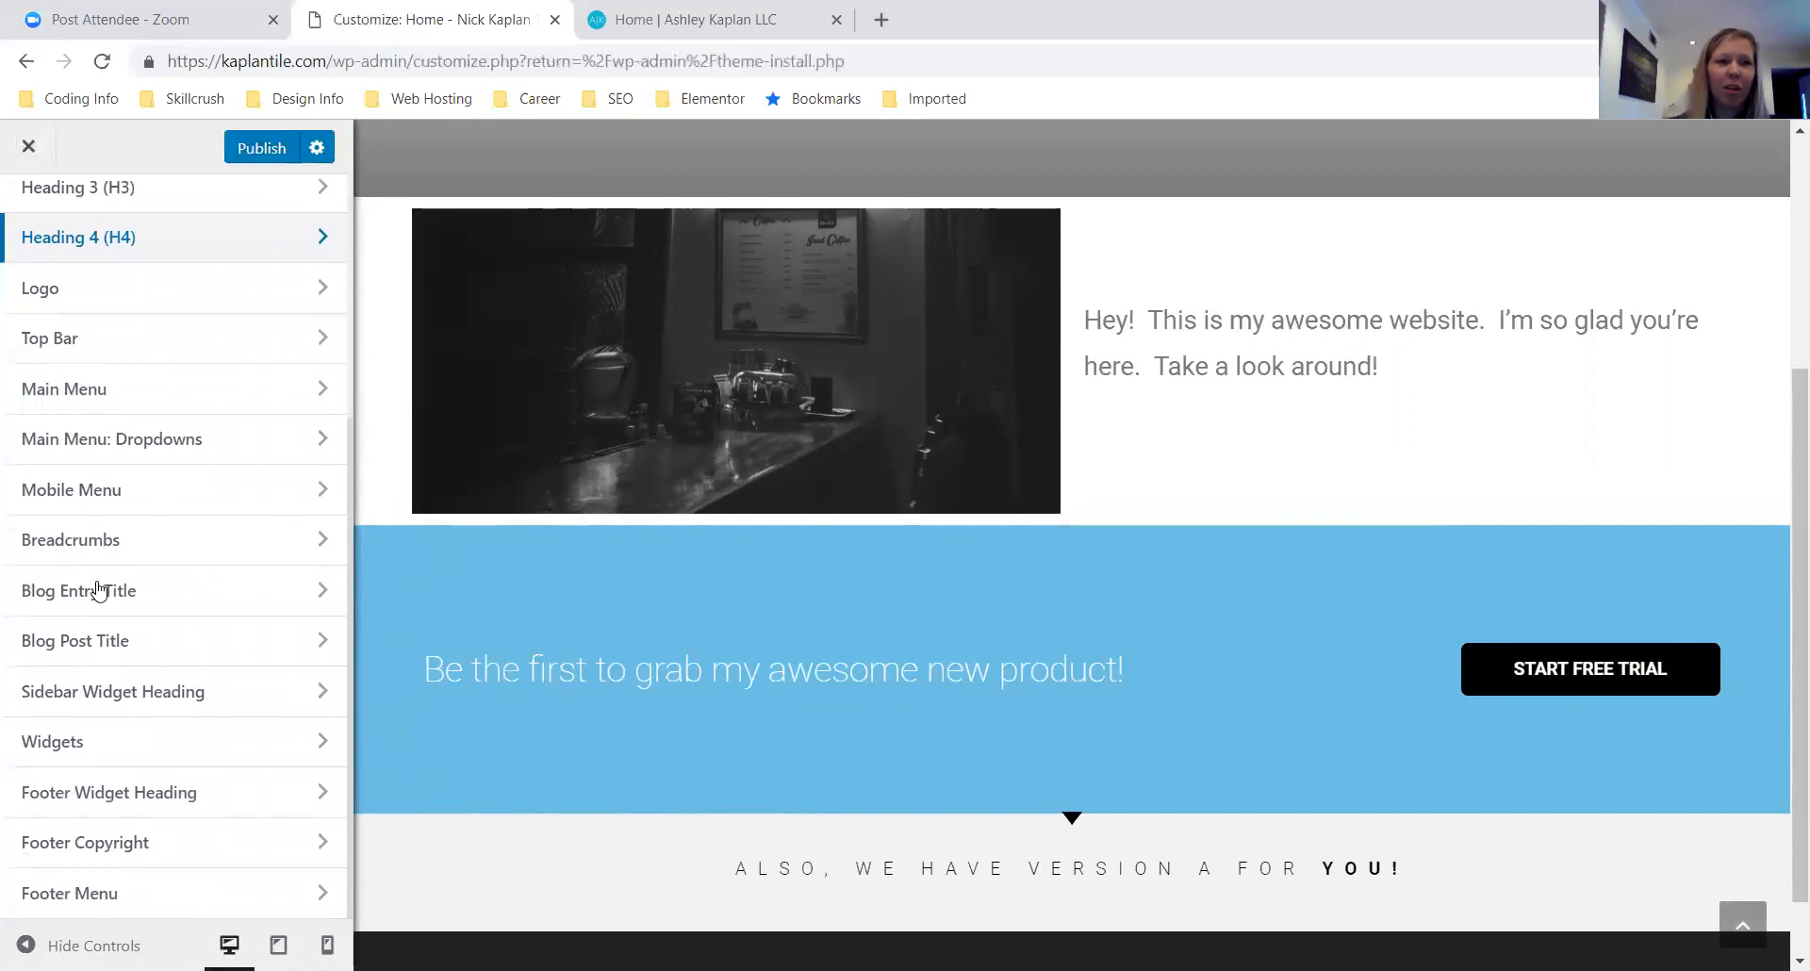
{"action": "scroll", "coordinate": [99, 592], "scroll_direction": "up", "scroll_amount": 5}
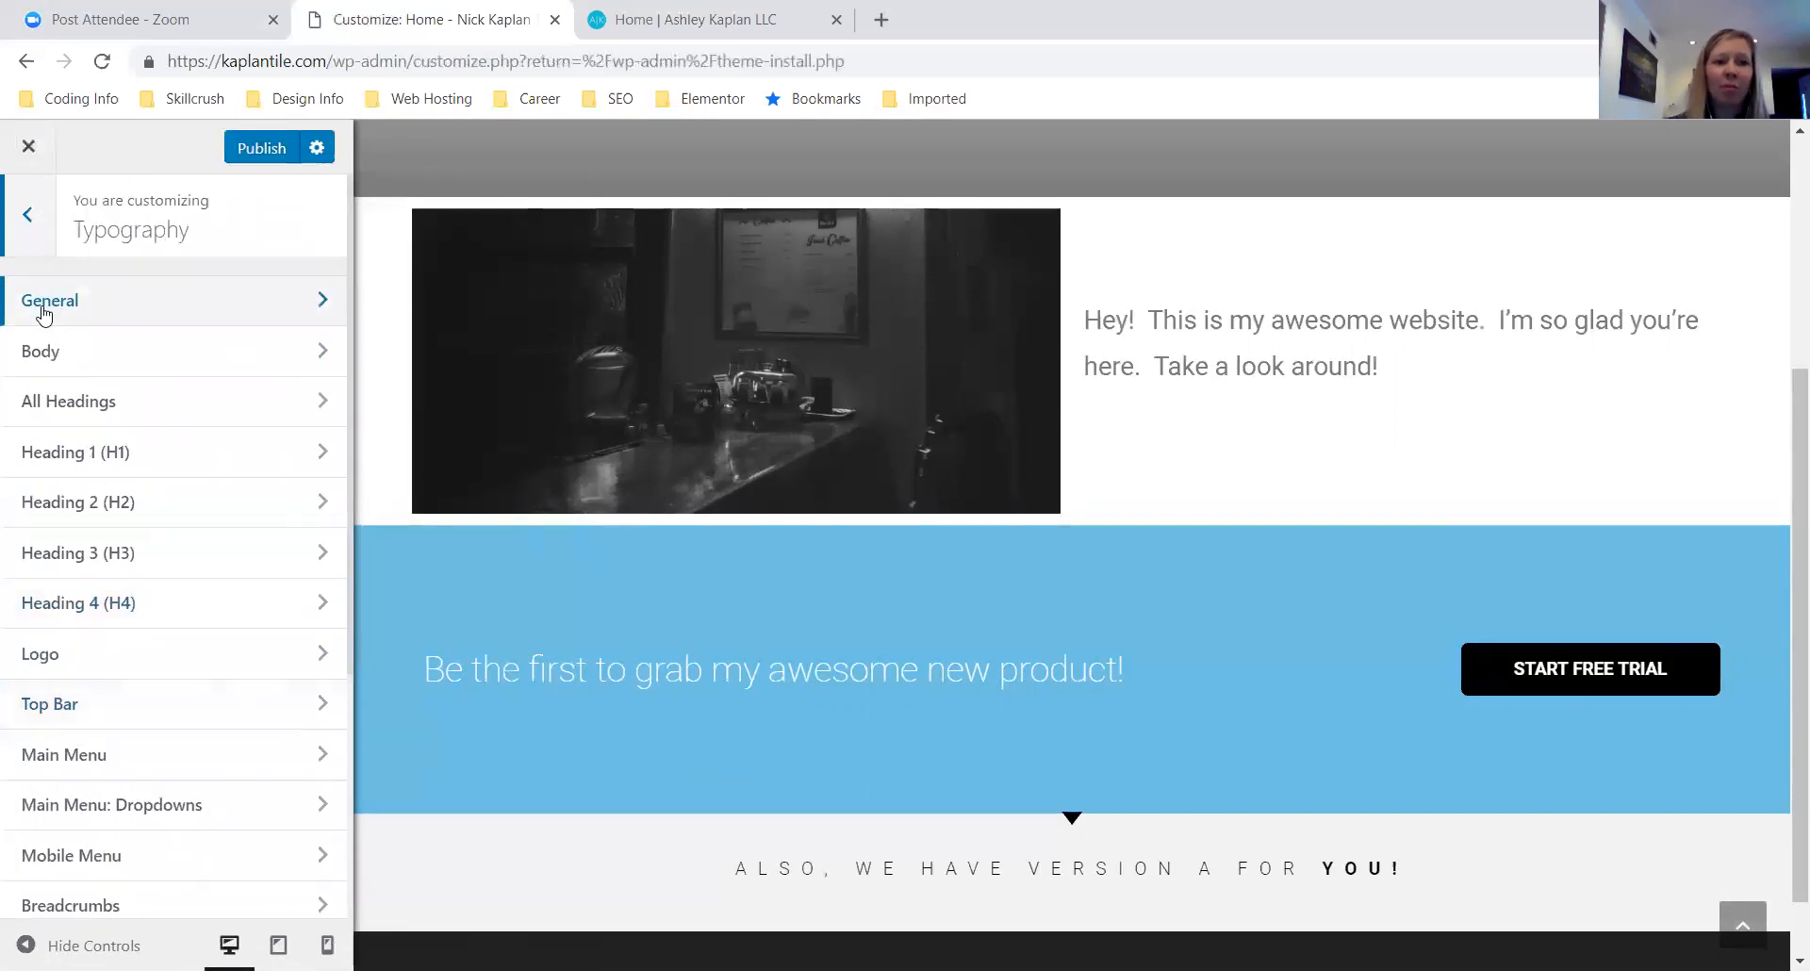
{"action": "left_click", "coordinate": [95, 296]}
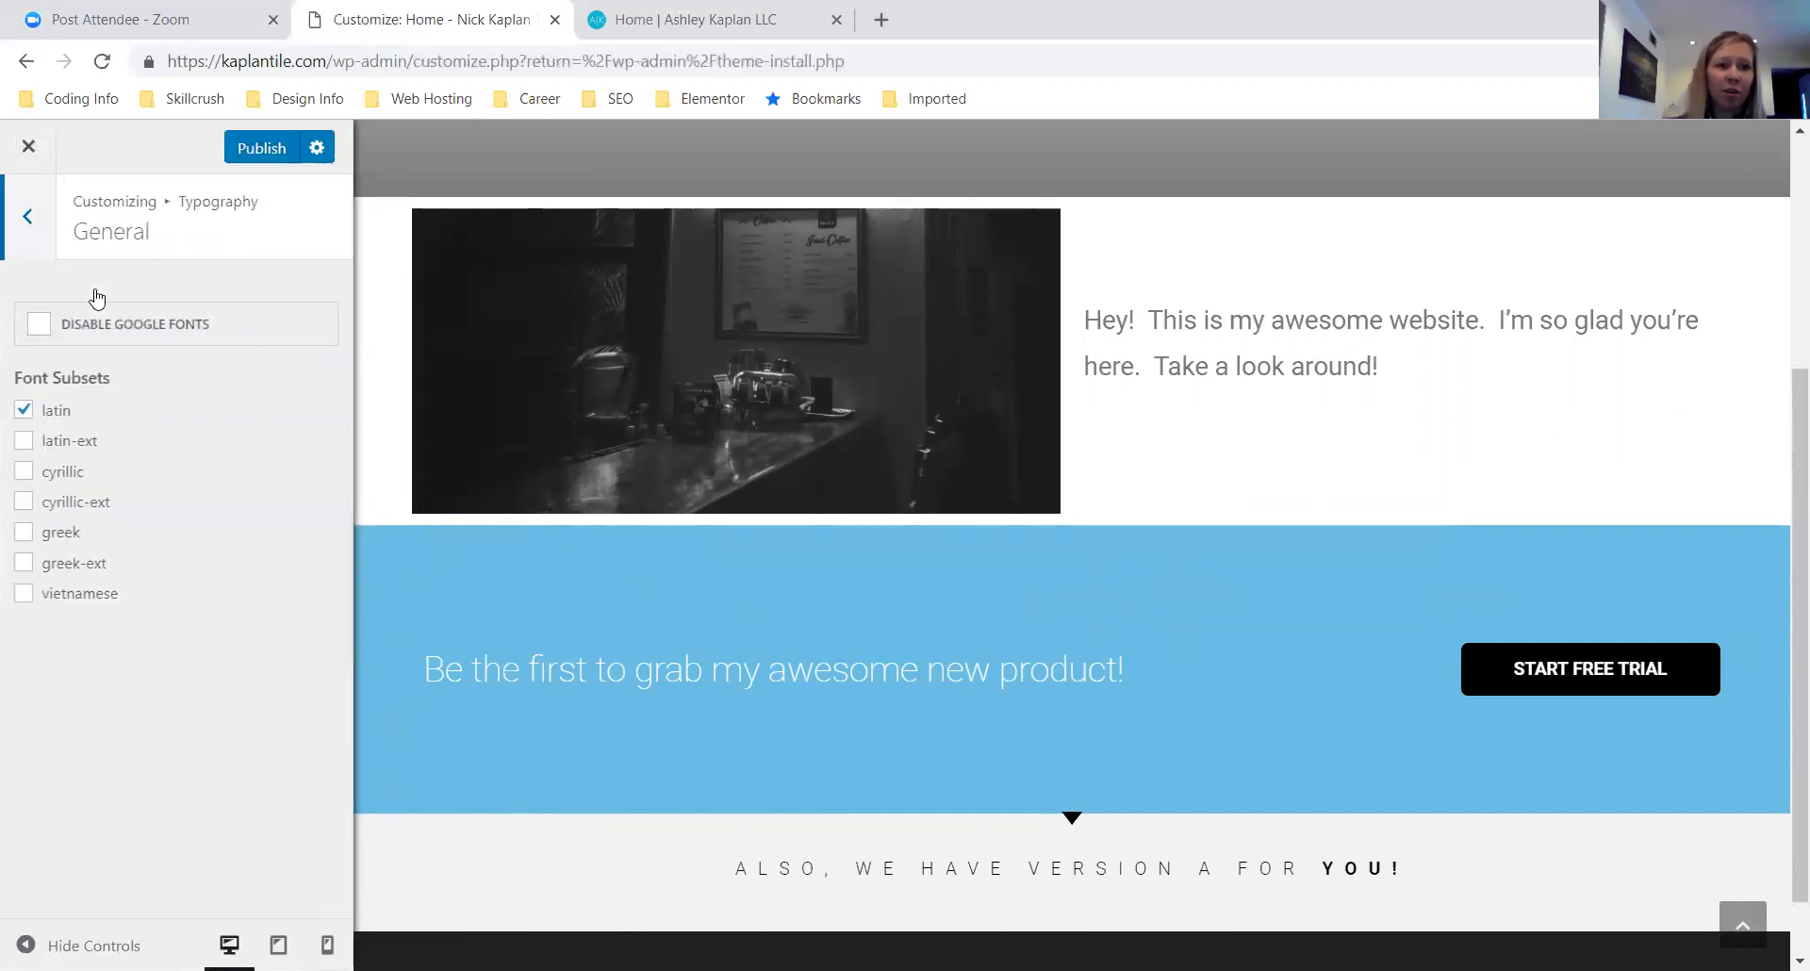
{"action": "left_click", "coordinate": [28, 219]}
Browse the font families offered for the Body typography, keep the default font, and return to the Typography sections
{"action": "left_click", "coordinate": [110, 349]}
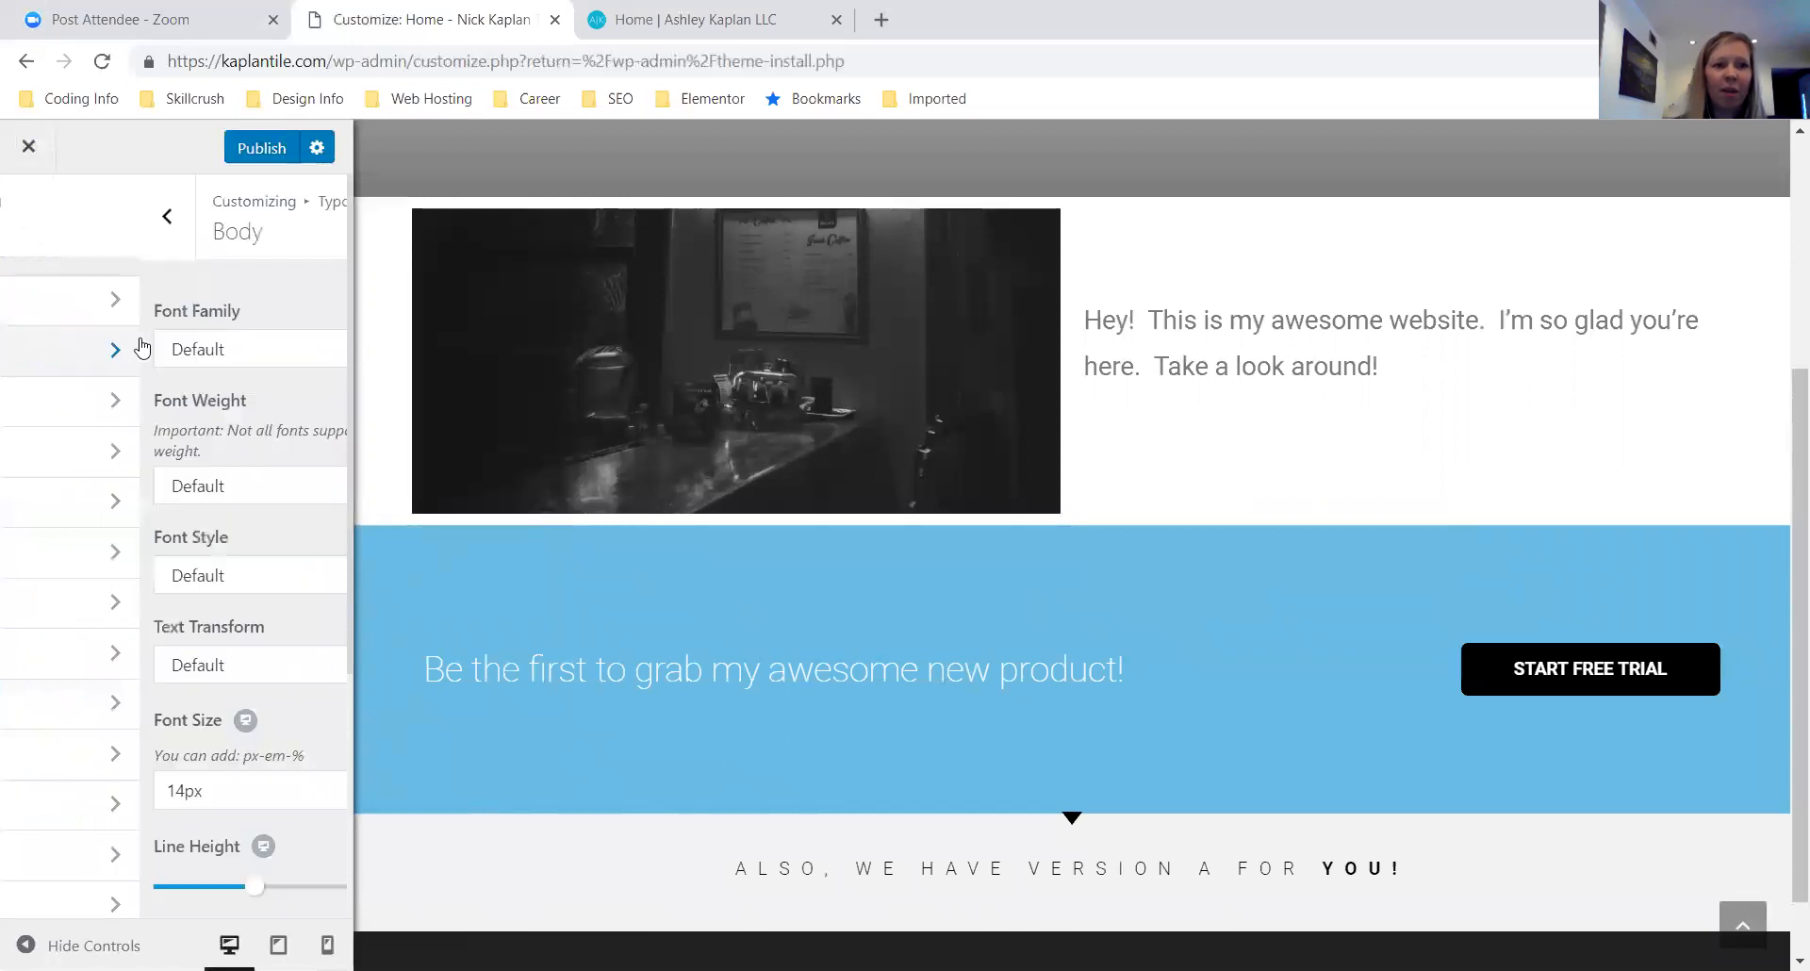
{"action": "left_click", "coordinate": [105, 347]}
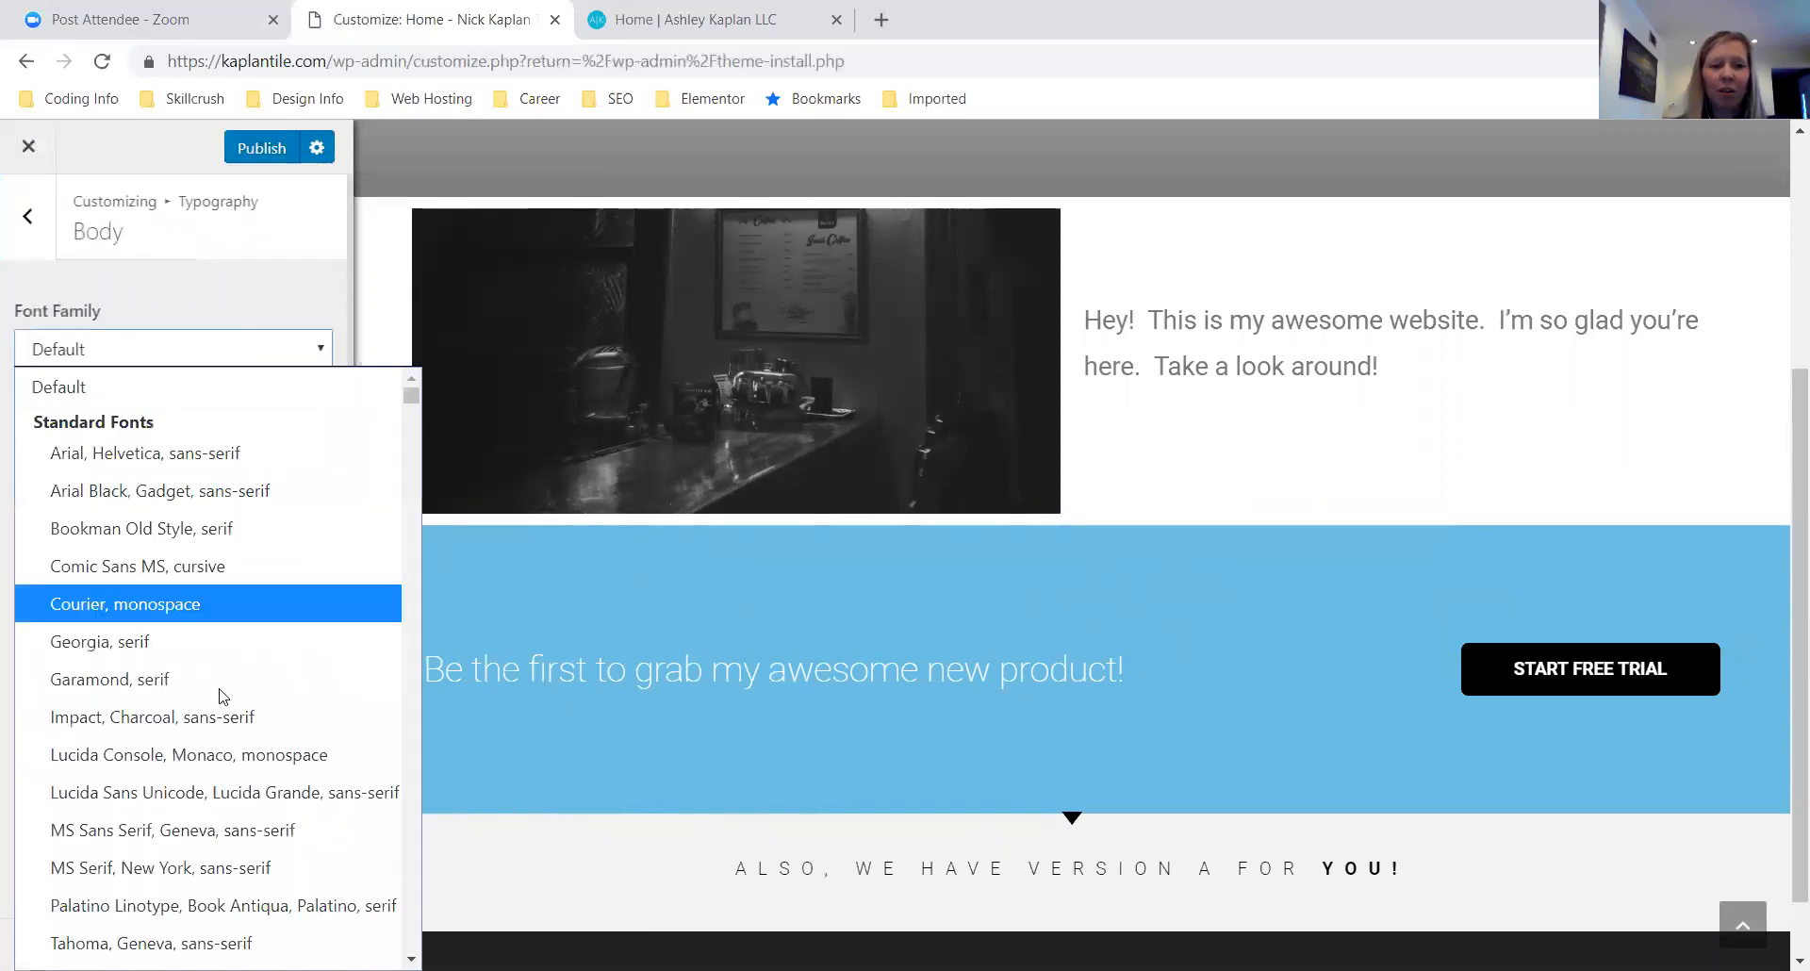
{"action": "scroll", "coordinate": [222, 694], "scroll_direction": "down", "scroll_amount": 5}
{"action": "scroll", "coordinate": [221, 688], "scroll_direction": "down", "scroll_amount": 12}
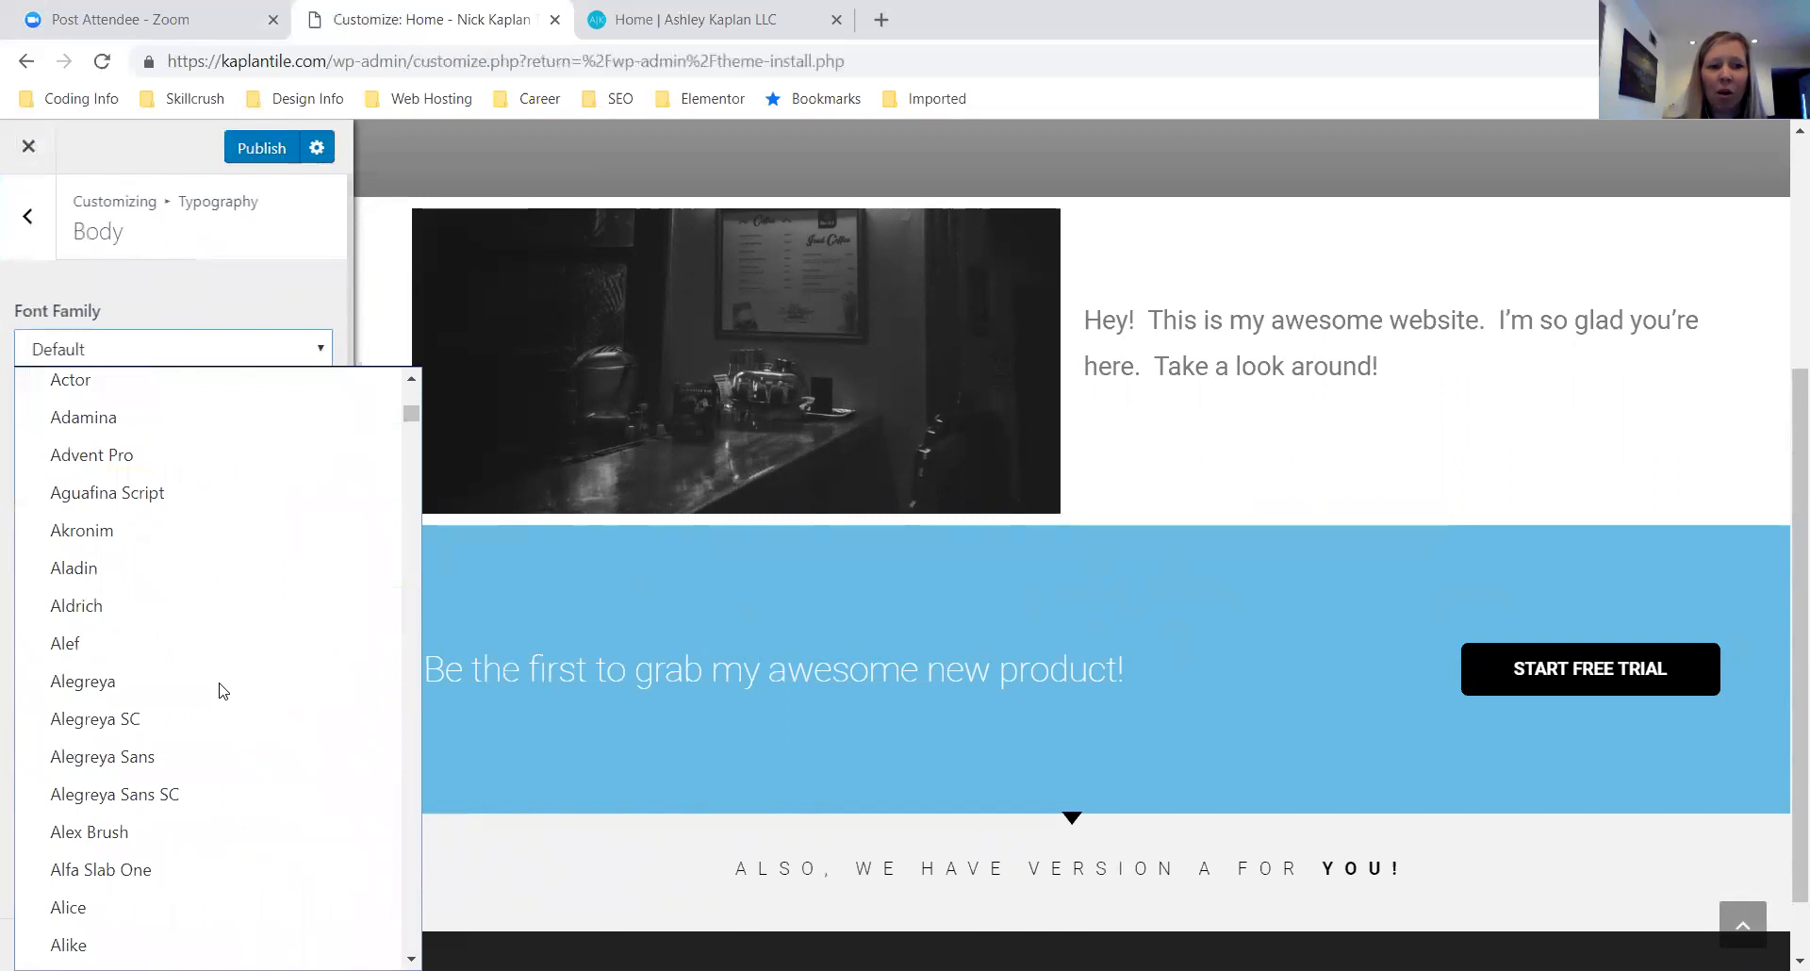
{"action": "scroll", "coordinate": [222, 688], "scroll_direction": "down", "scroll_amount": 5}
{"action": "scroll", "coordinate": [222, 687], "scroll_direction": "up", "scroll_amount": 20}
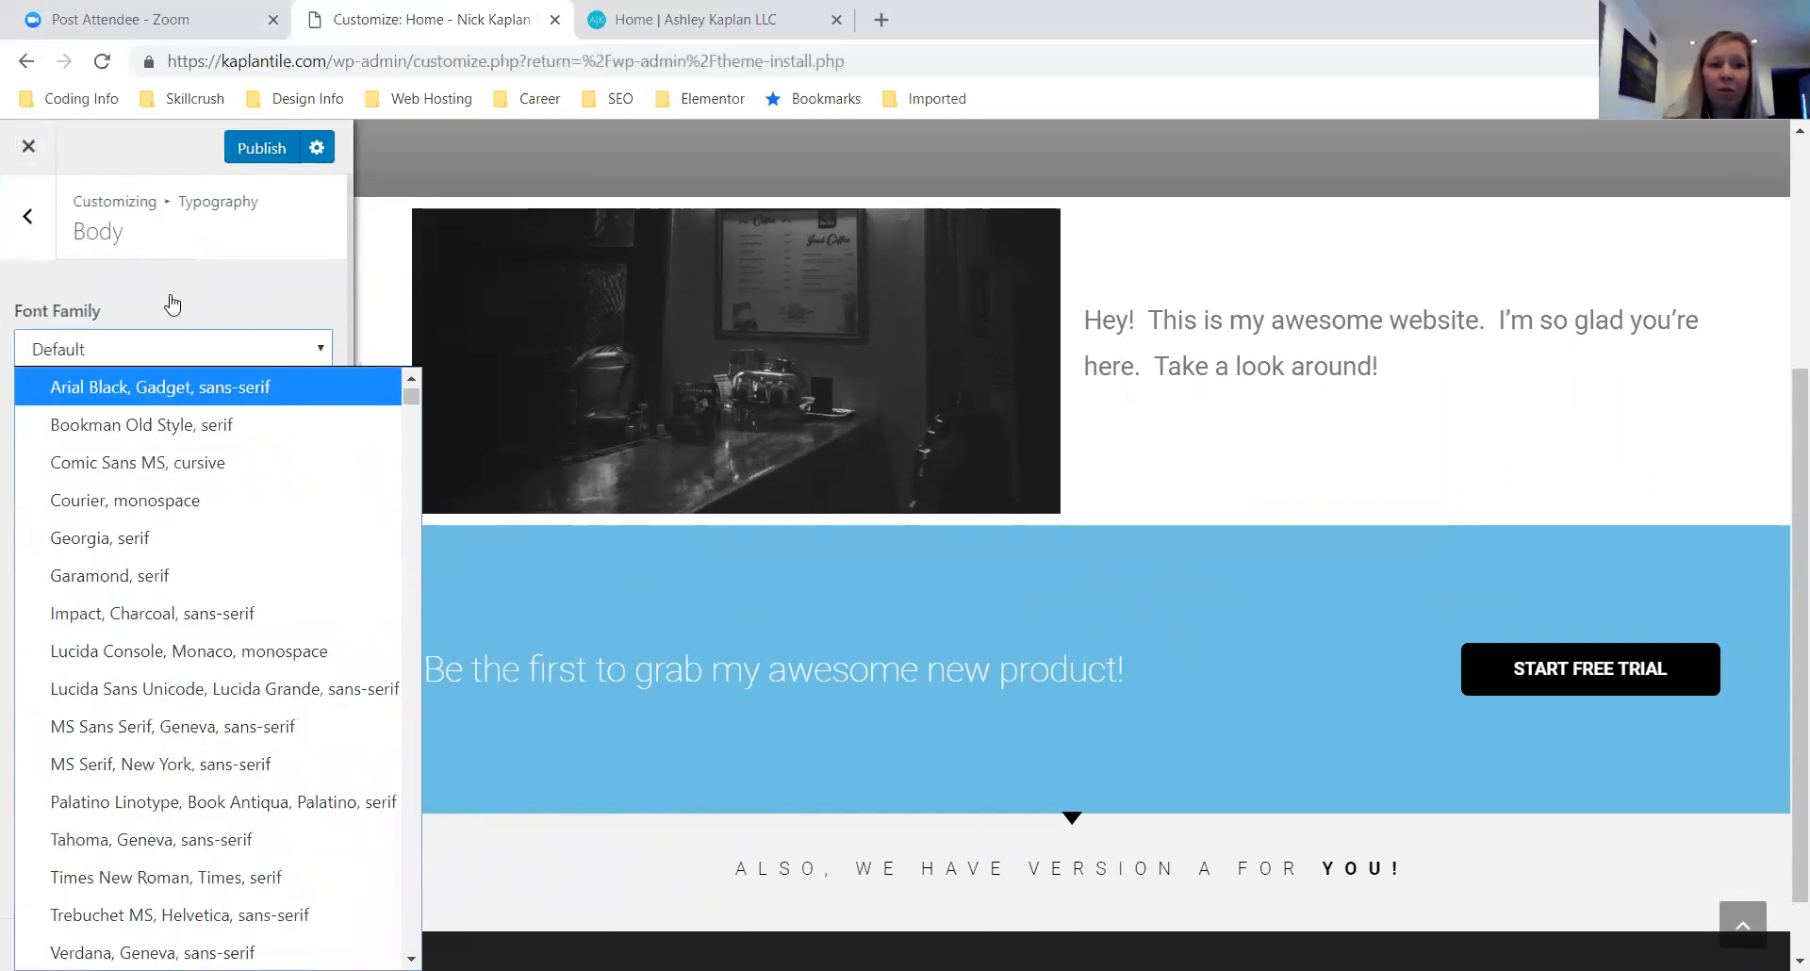
{"action": "left_click", "coordinate": [172, 304]}
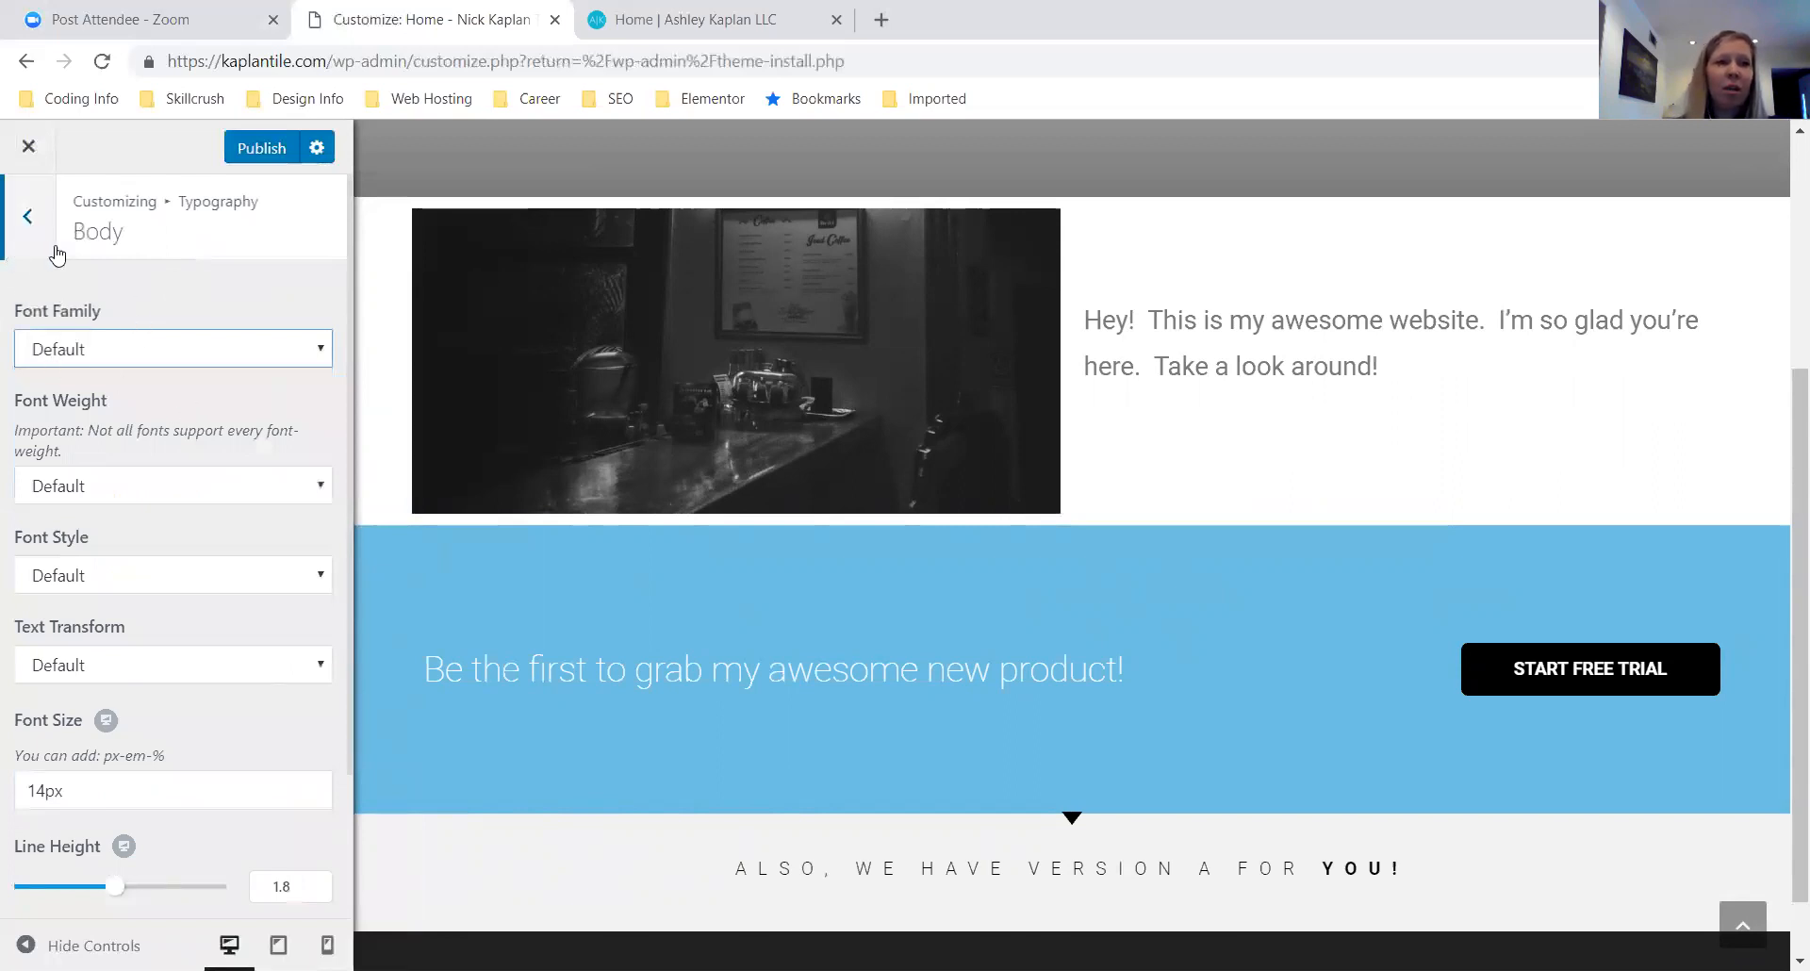
{"action": "left_click", "coordinate": [28, 219]}
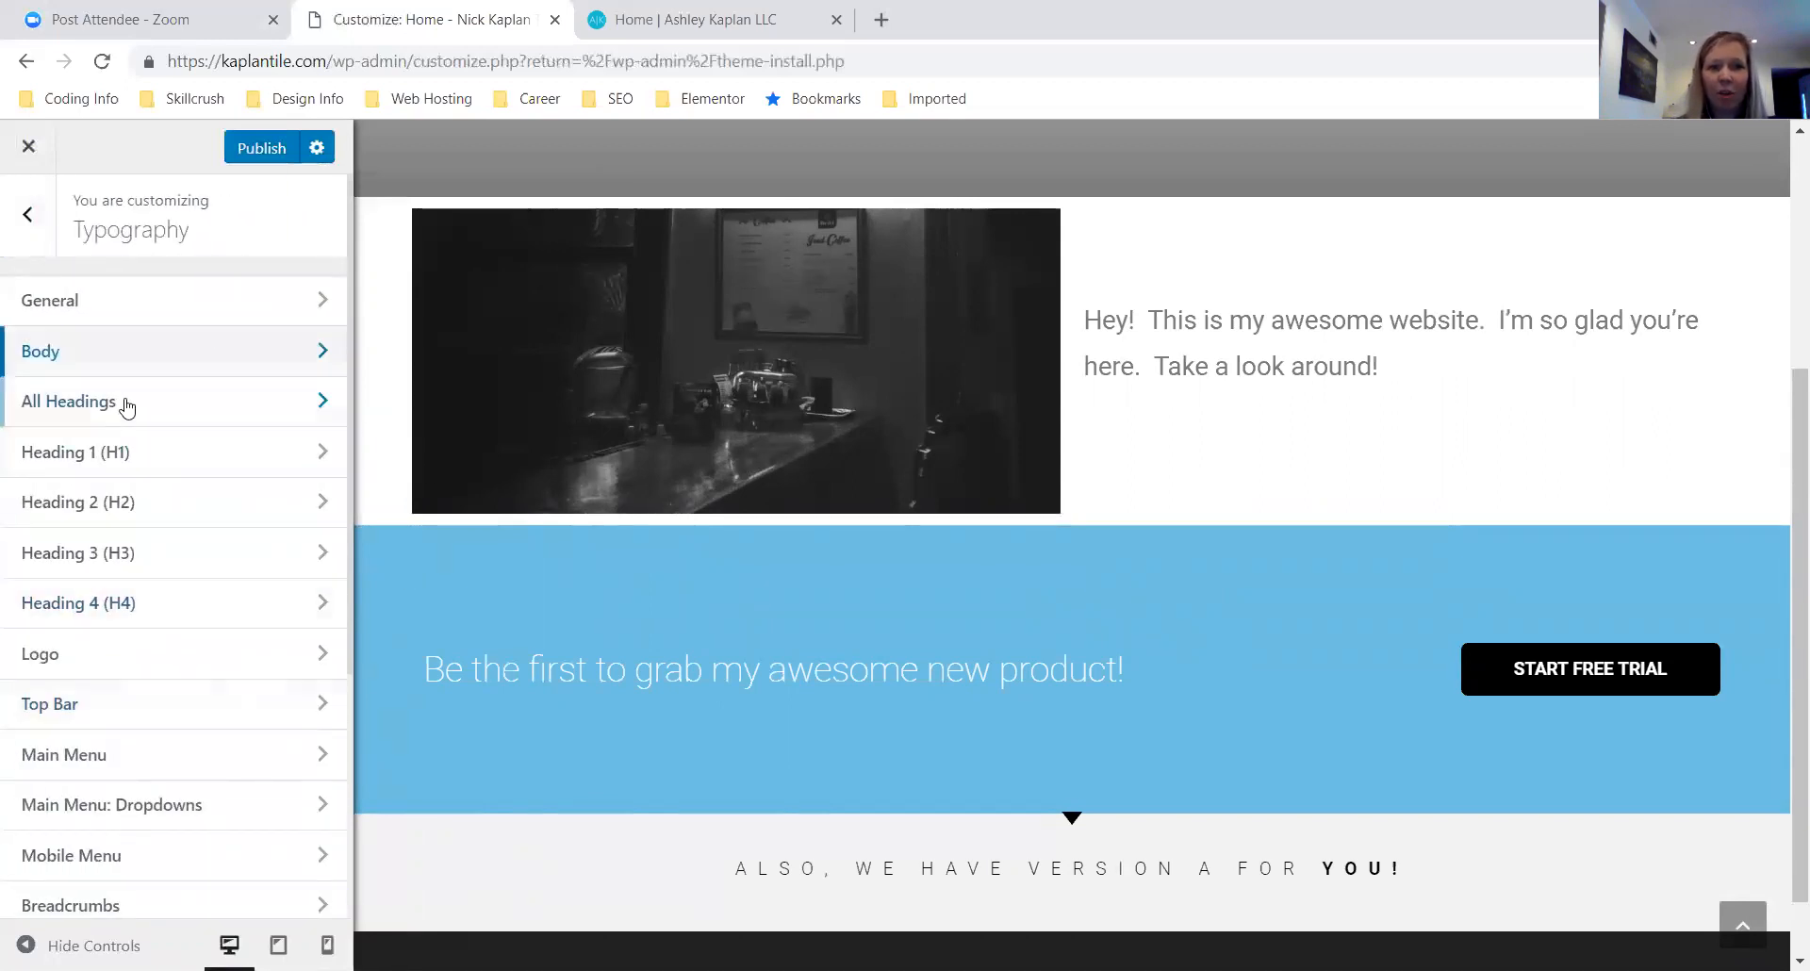
Check the font options for All Headings in the Typography settings and return to the main customizer list
{"action": "left_click", "coordinate": [126, 405]}
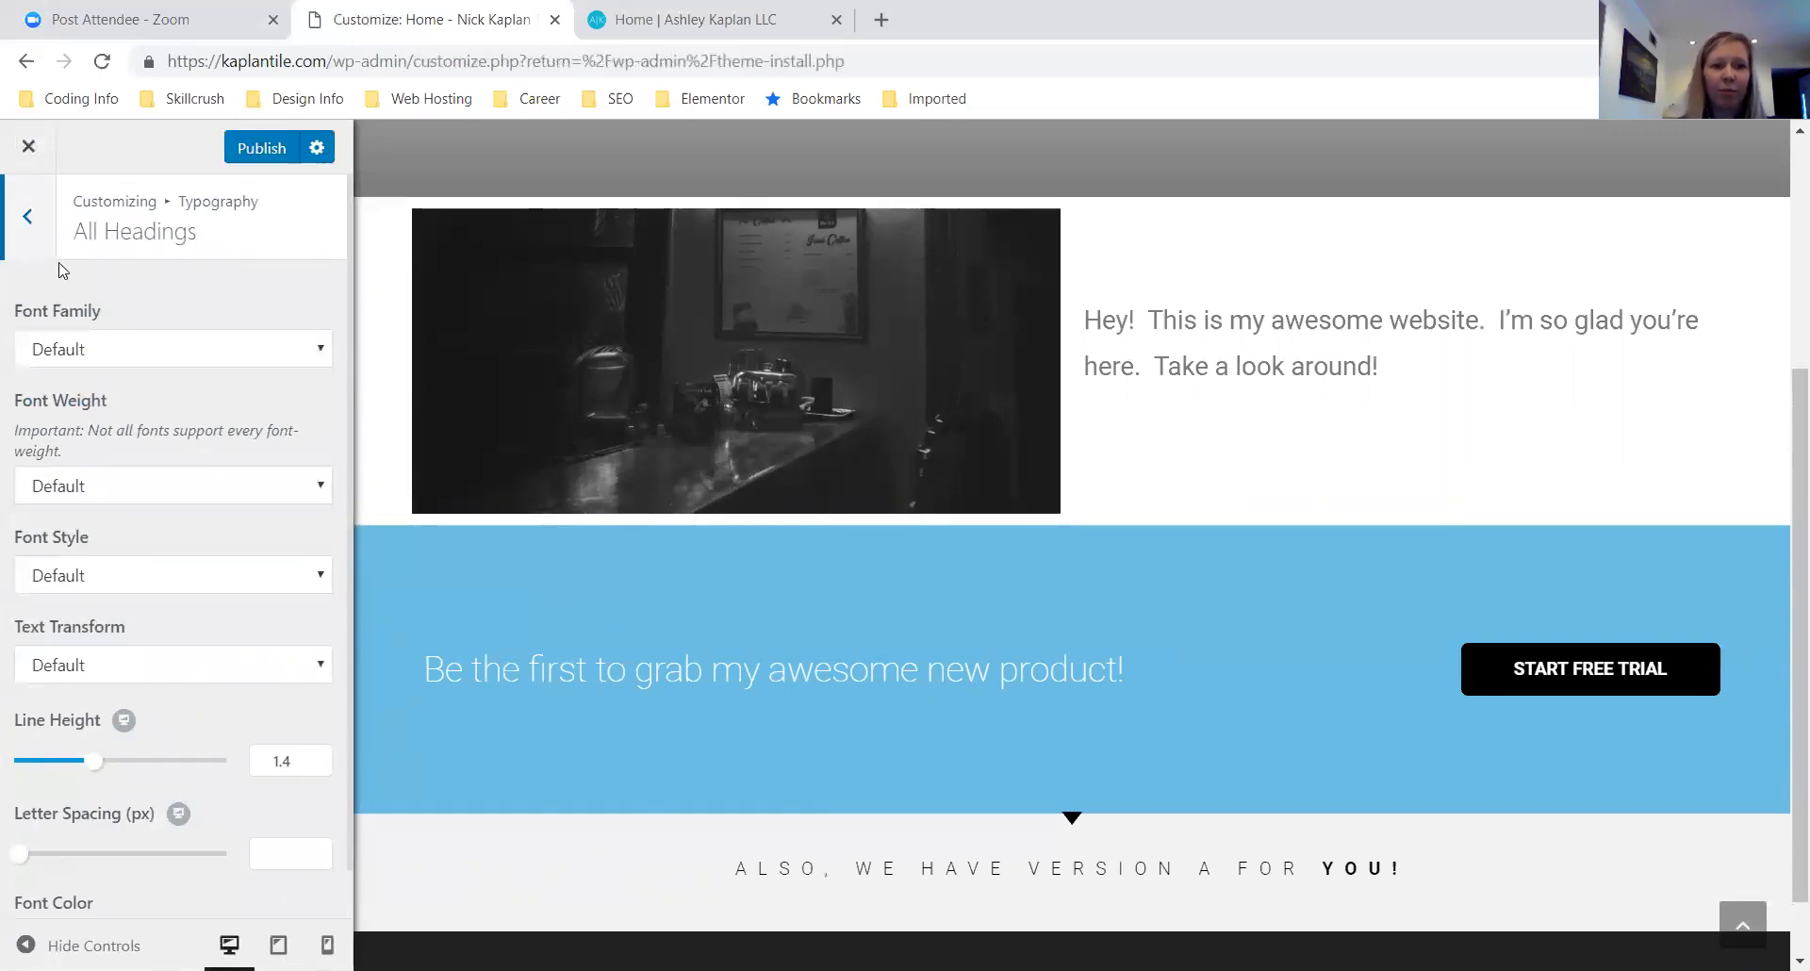
{"action": "left_click", "coordinate": [31, 211]}
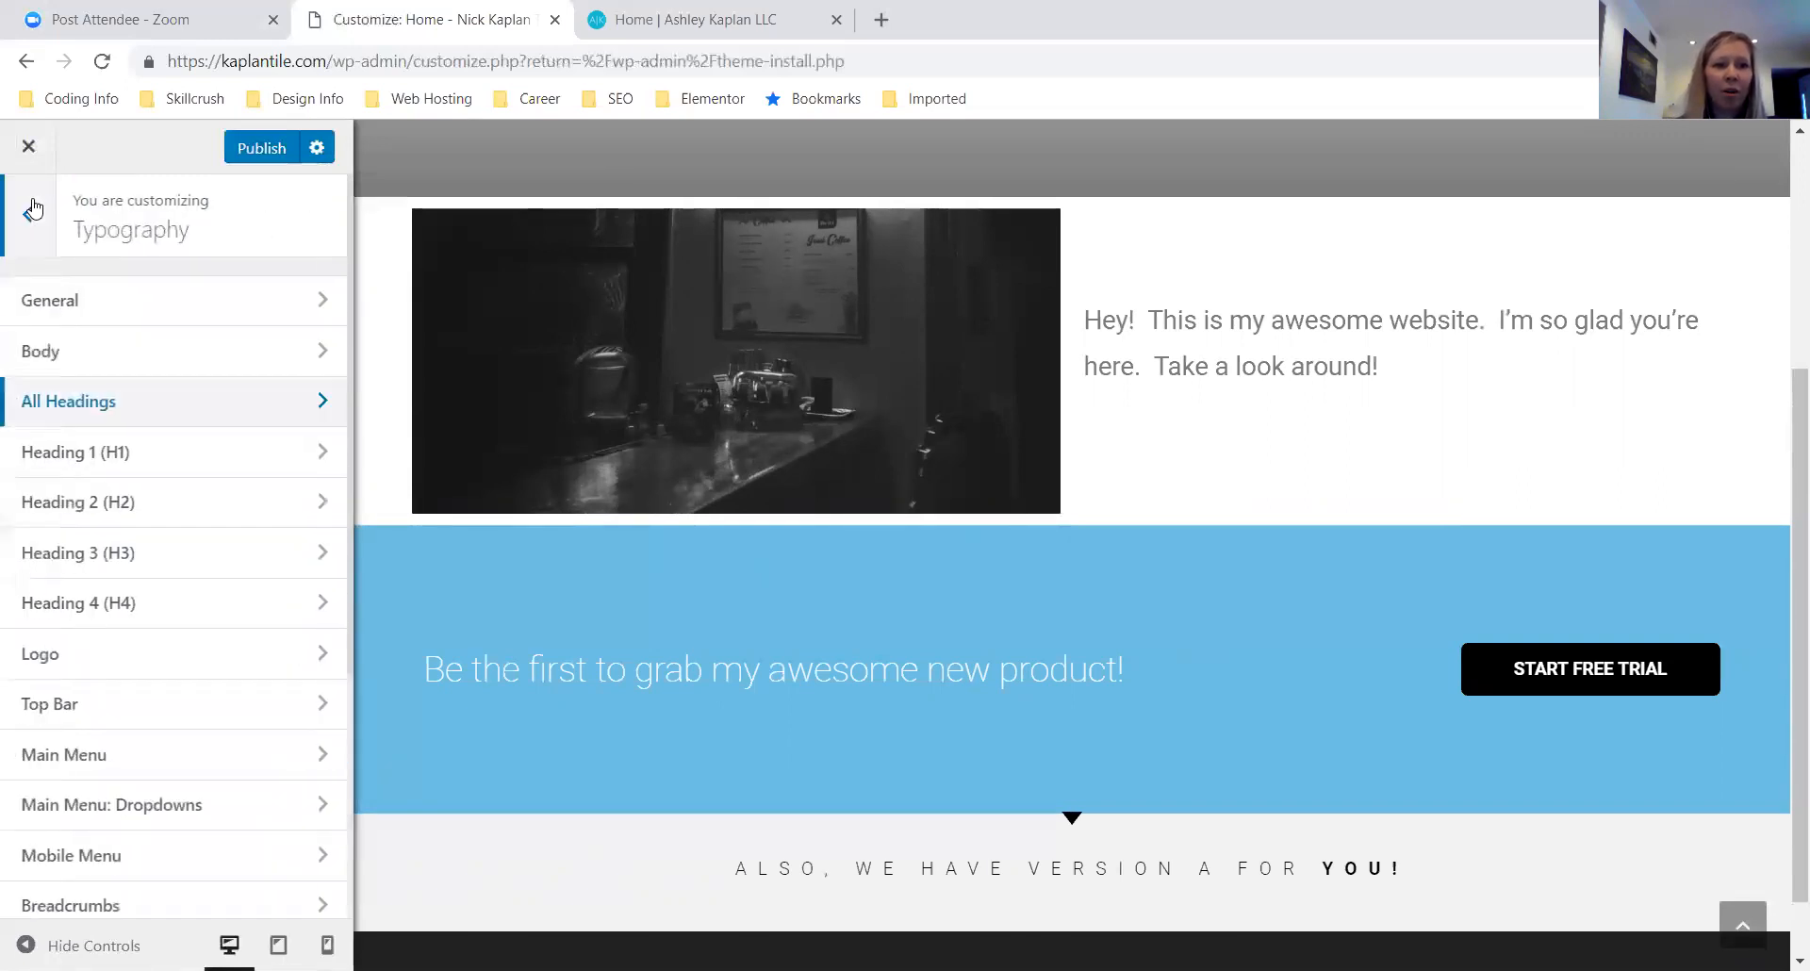
{"action": "left_click", "coordinate": [31, 211]}
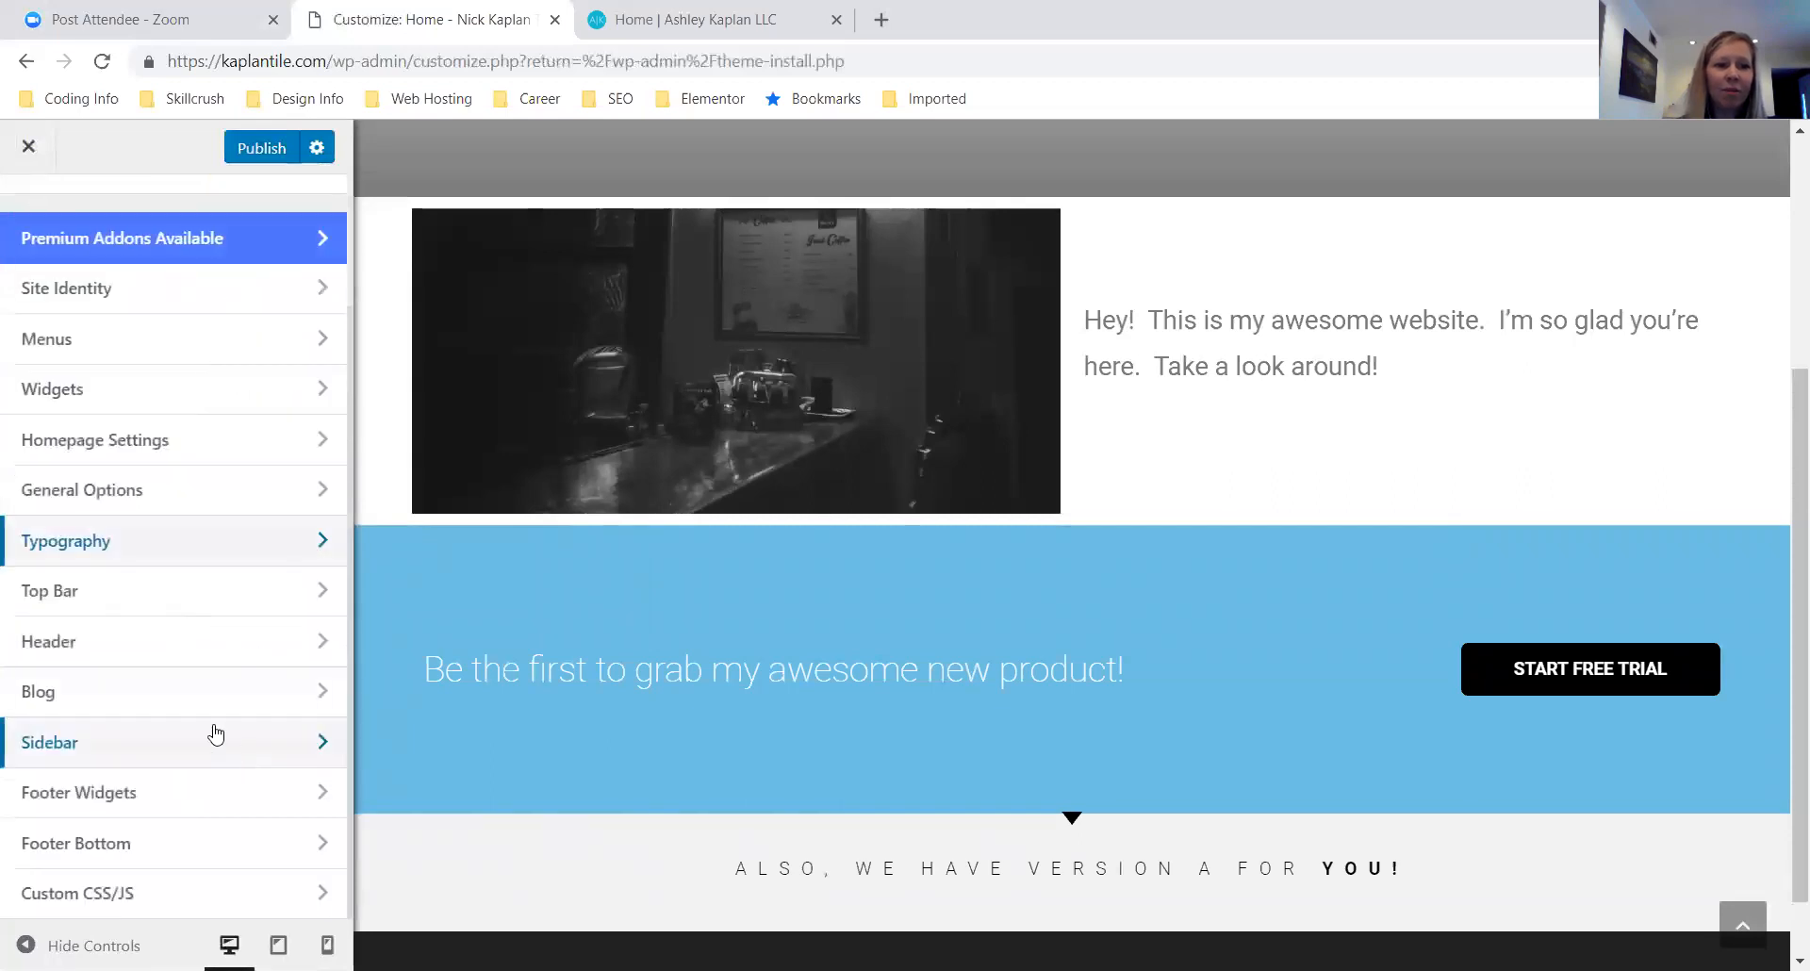
Open the general Top Bar settings and set the top bar's background color to blue (#1e73be)
{"action": "left_click", "coordinate": [129, 594]}
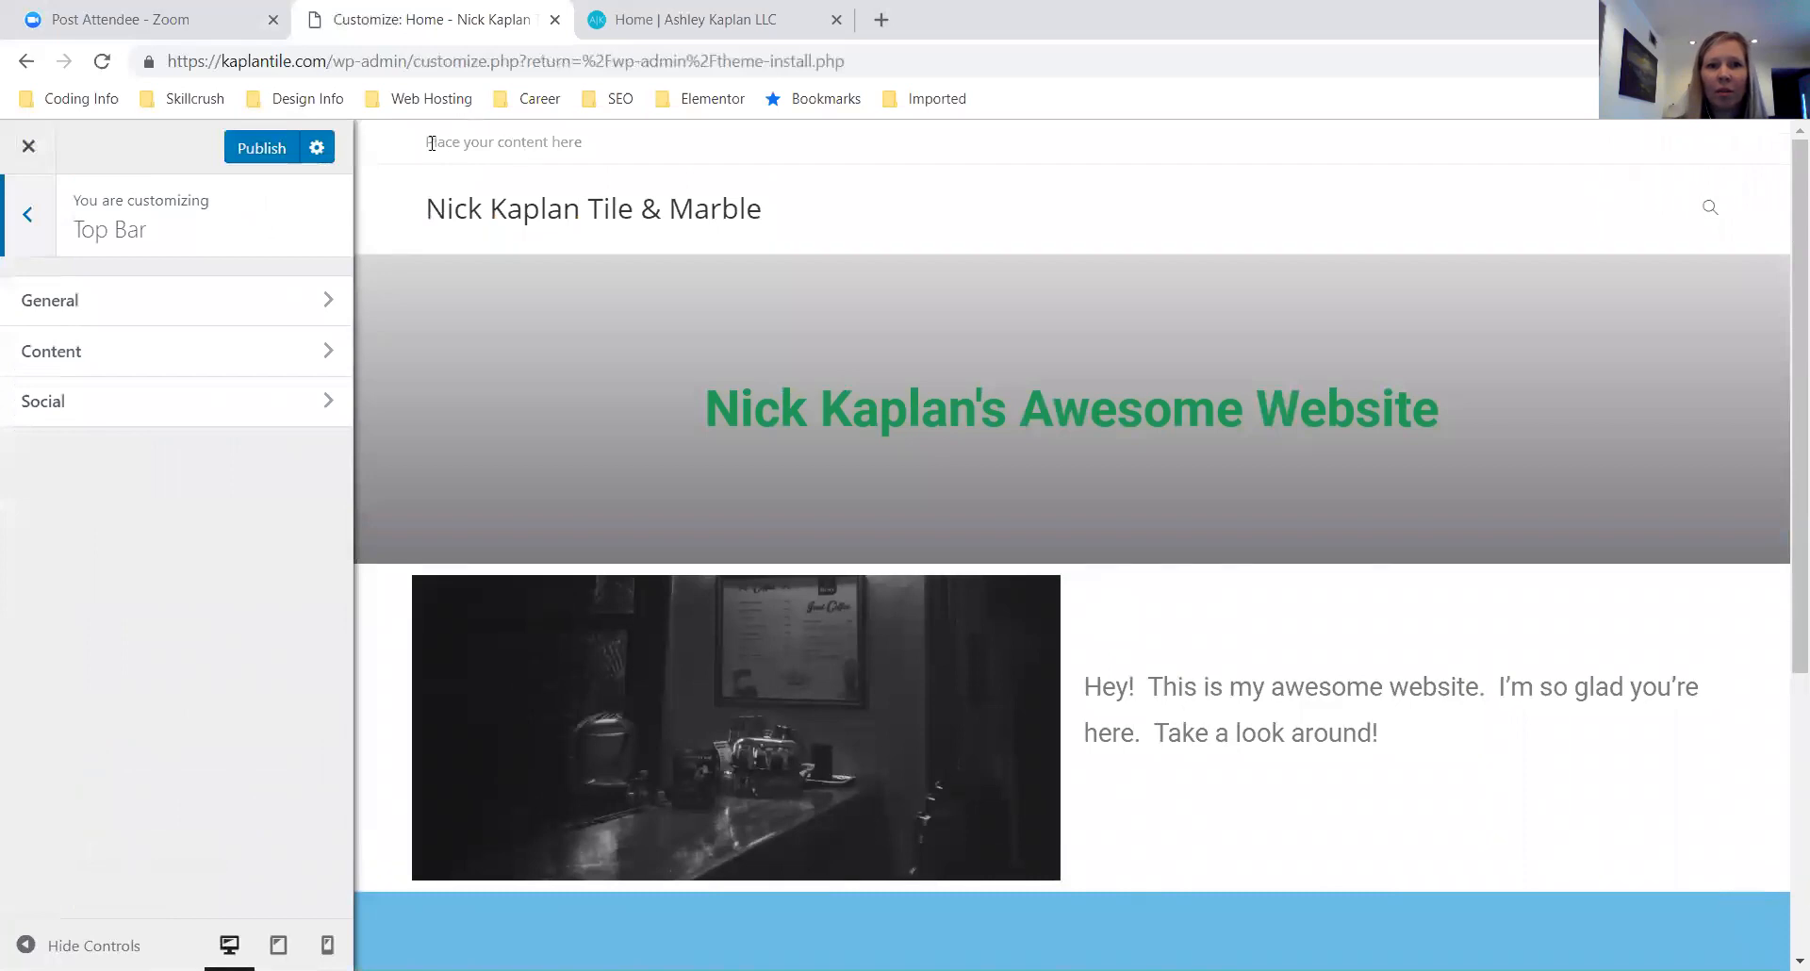
{"action": "left_click_drag", "start_coordinate": [430, 142], "coordinate": [582, 141]}
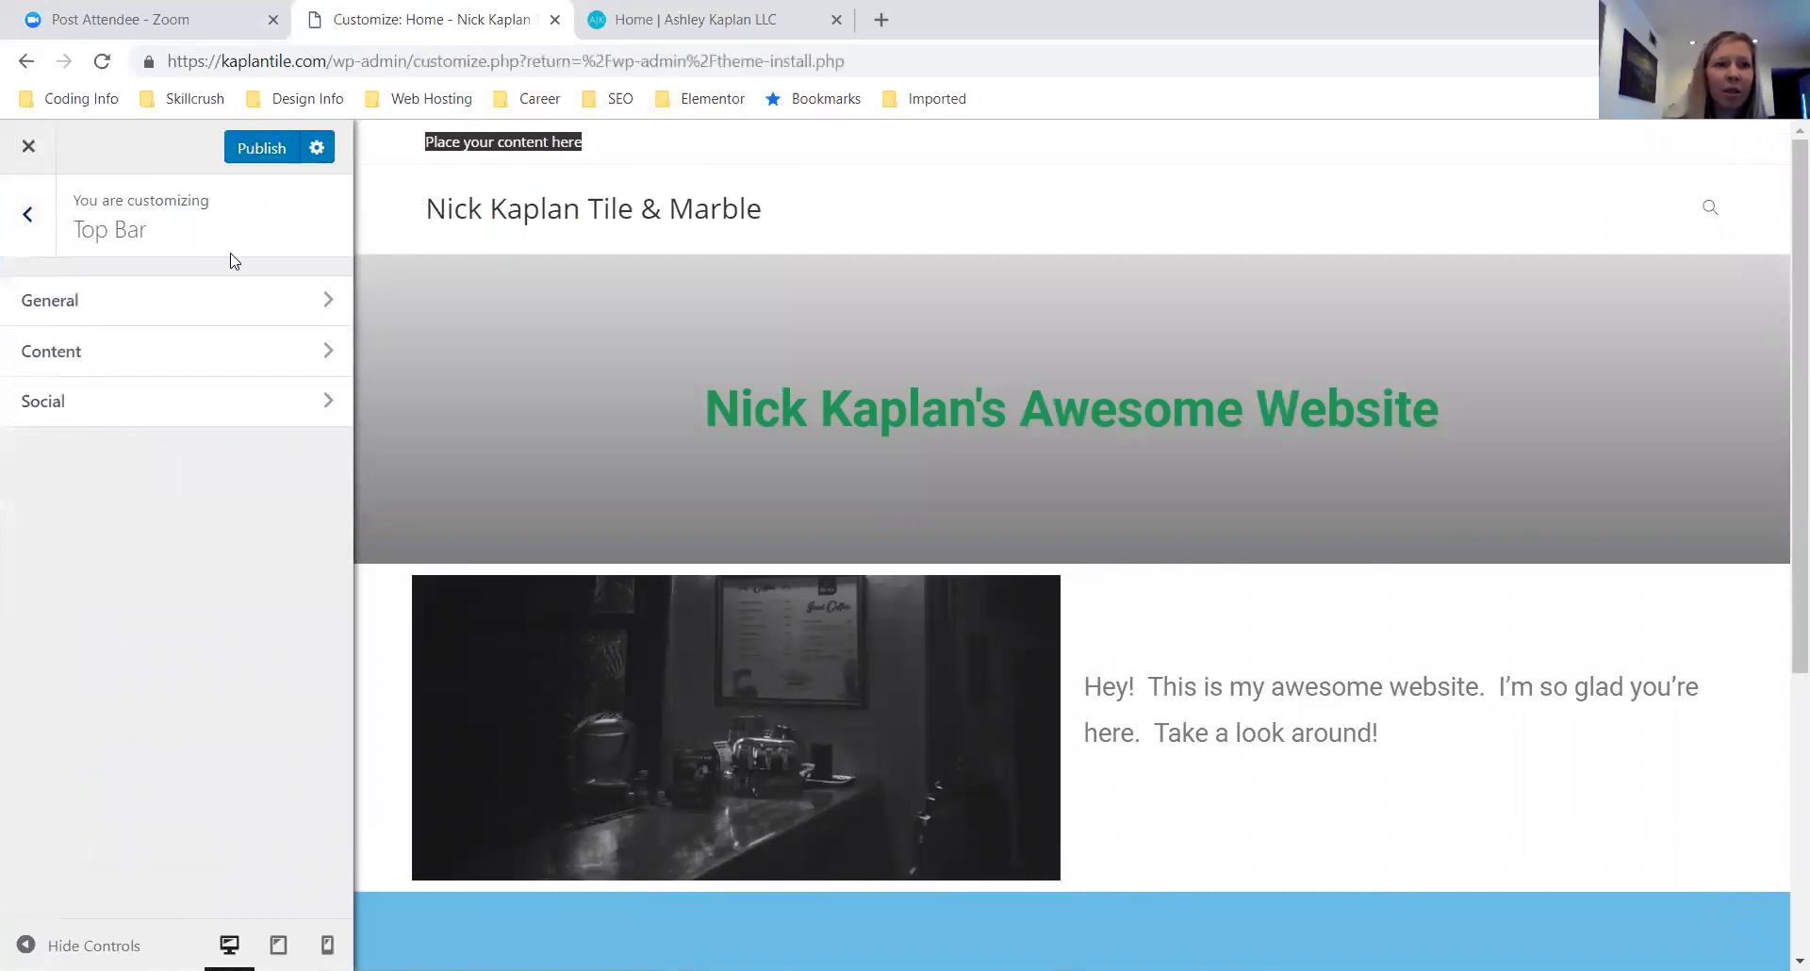
{"action": "left_click", "coordinate": [184, 320]}
{"action": "left_click", "coordinate": [40, 300]}
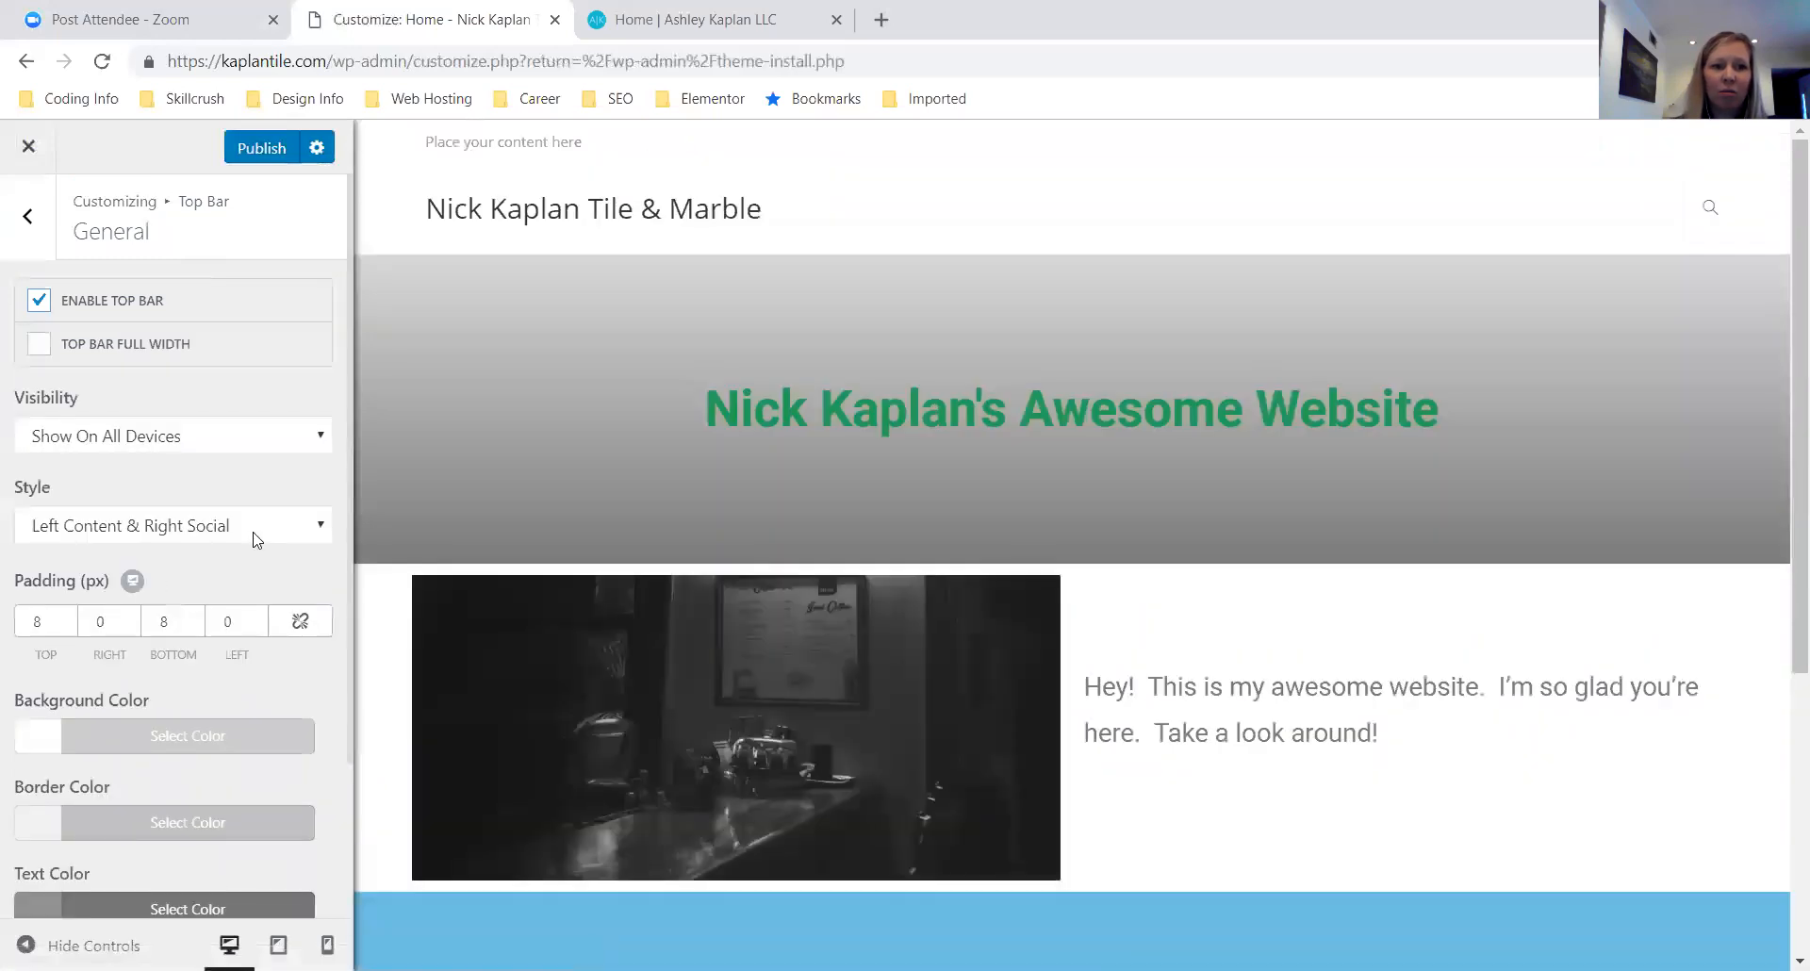
{"action": "scroll", "coordinate": [141, 641], "scroll_direction": "down", "scroll_amount": 1}
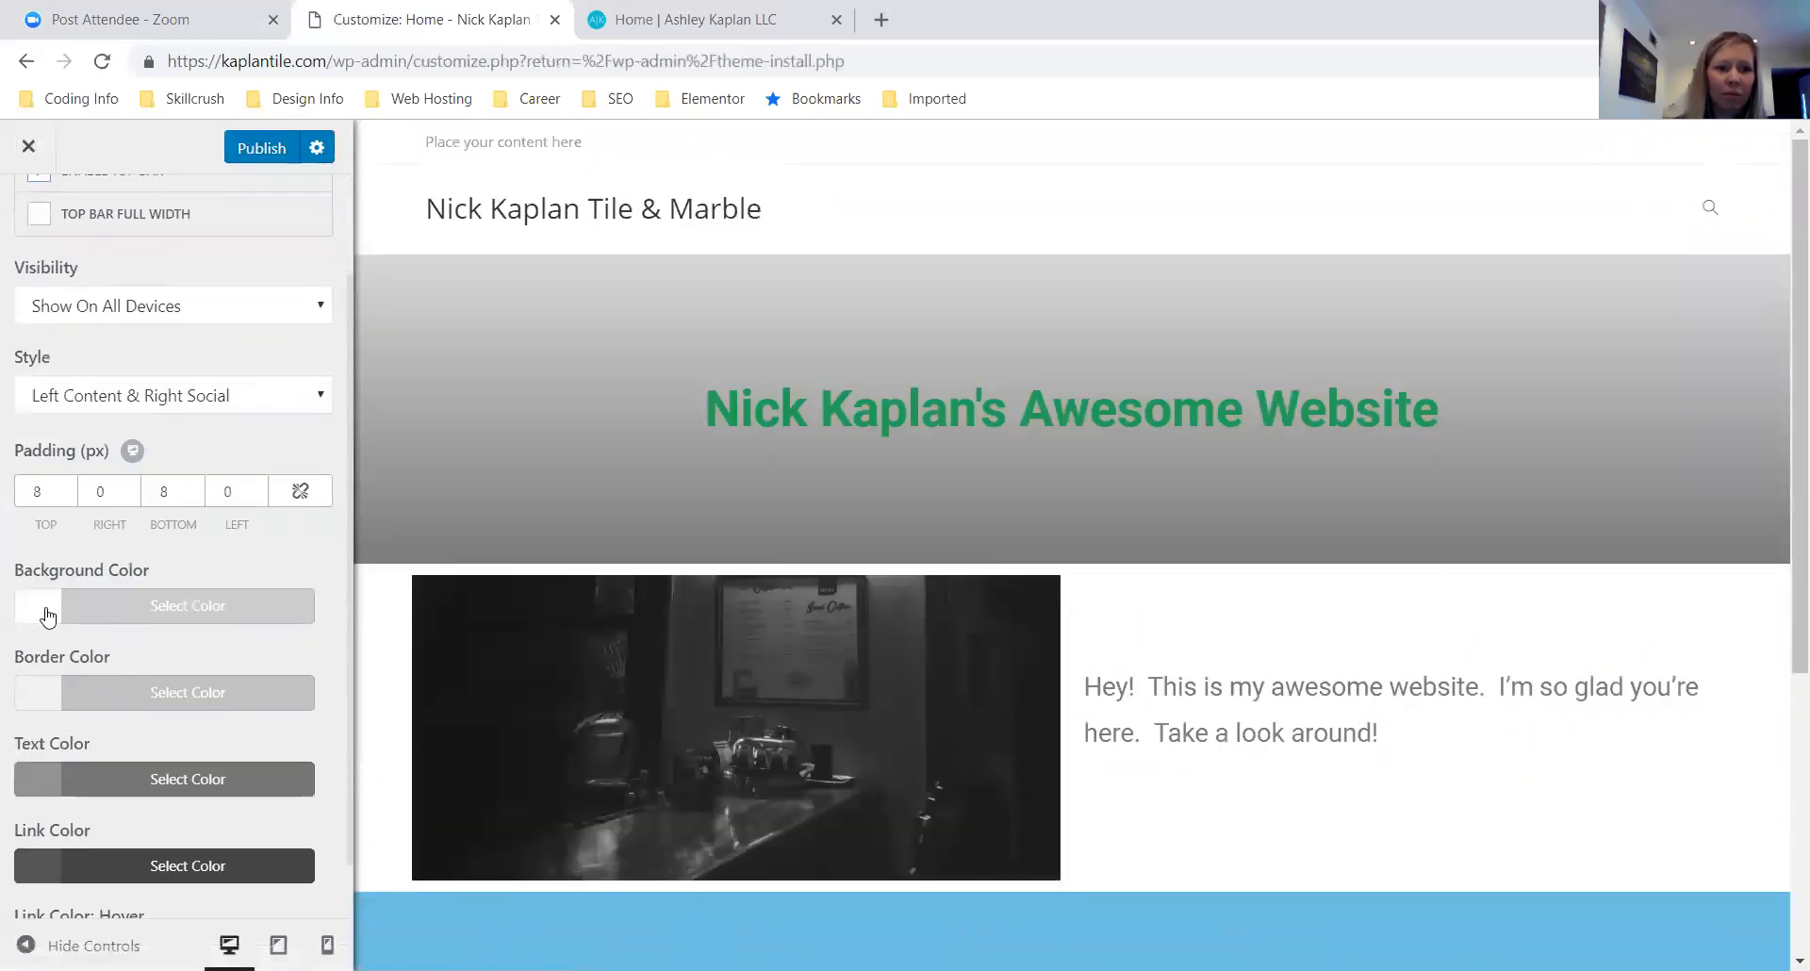
{"action": "left_click", "coordinate": [45, 608]}
{"action": "scroll", "coordinate": [184, 868], "scroll_direction": "down", "scroll_amount": 1}
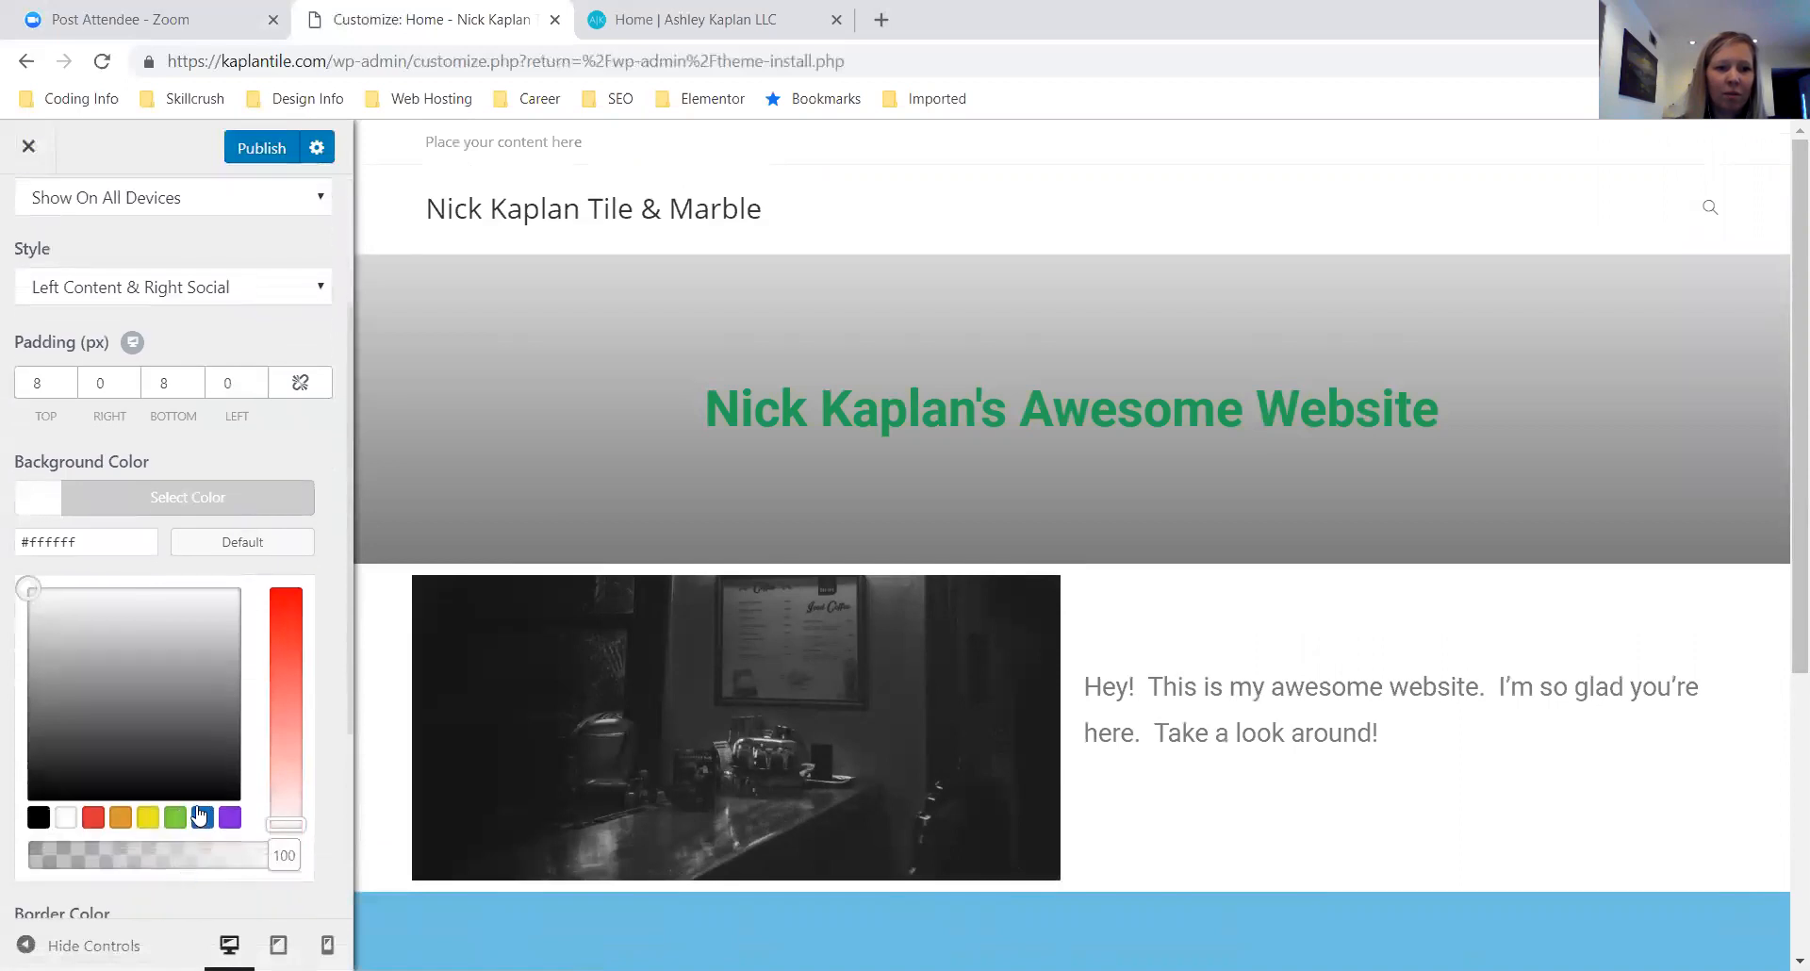
{"action": "left_click", "coordinate": [204, 819]}
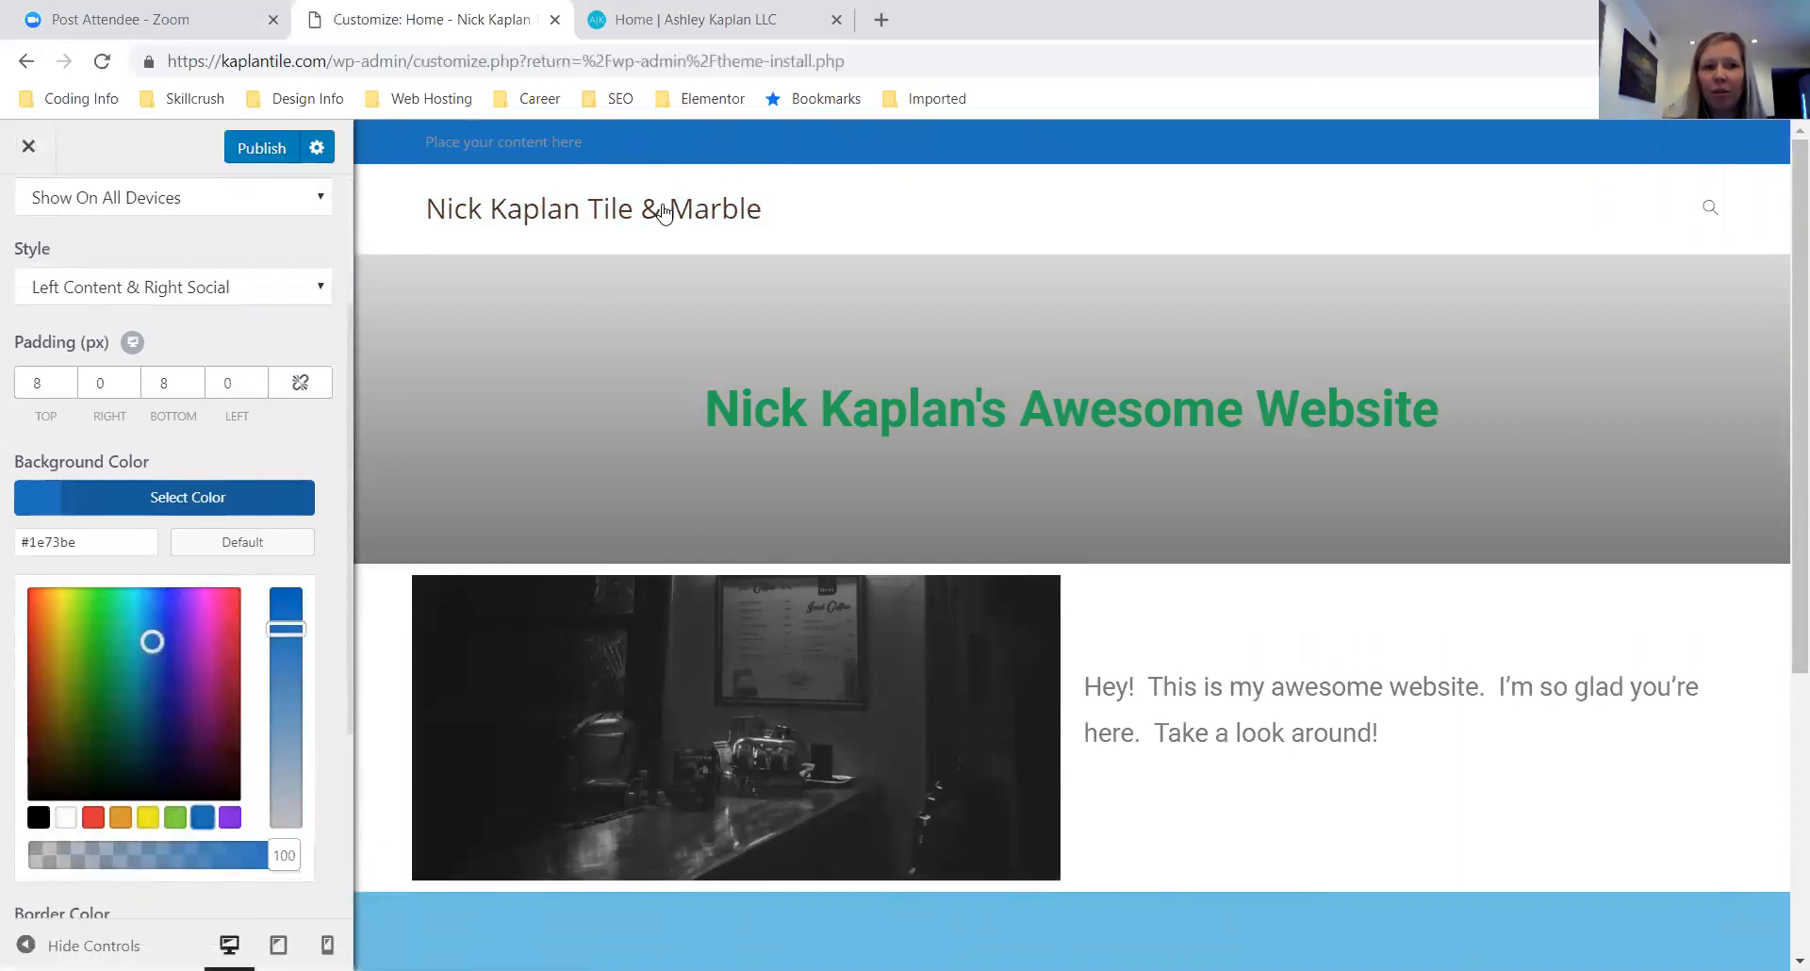
Disable the top bar and return to the main customizer list
{"action": "scroll", "coordinate": [94, 406], "scroll_direction": "up", "scroll_amount": 2}
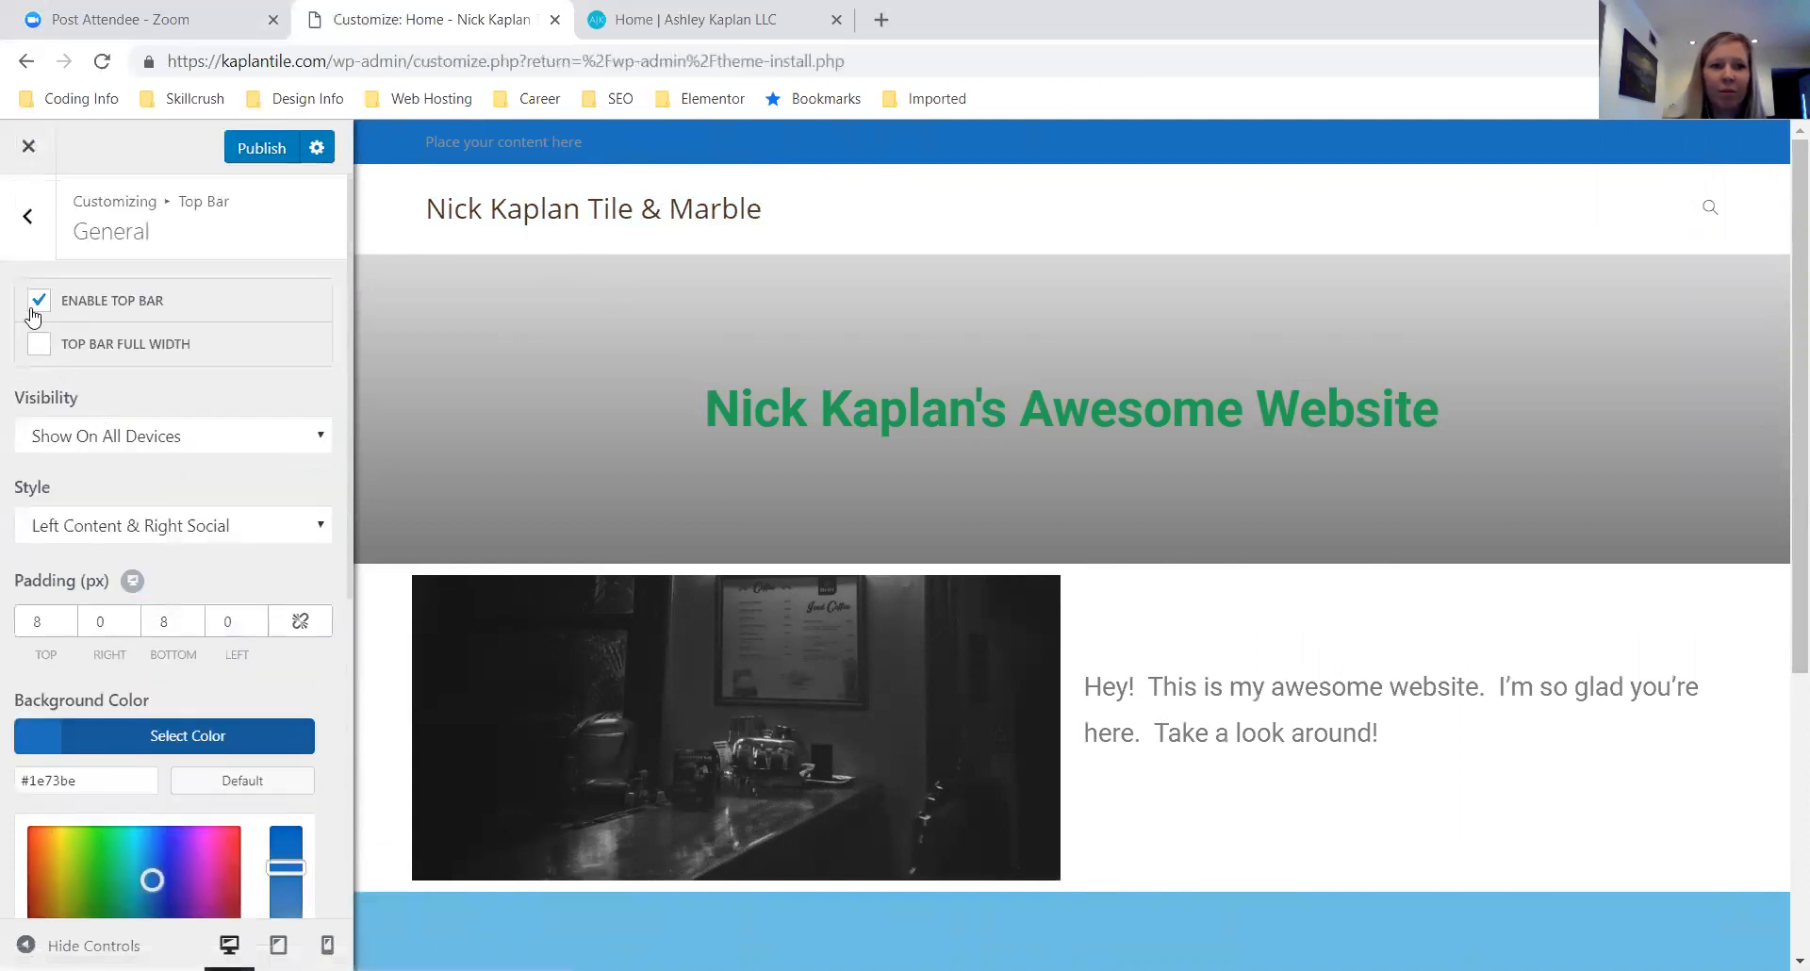
{"action": "left_click", "coordinate": [34, 309]}
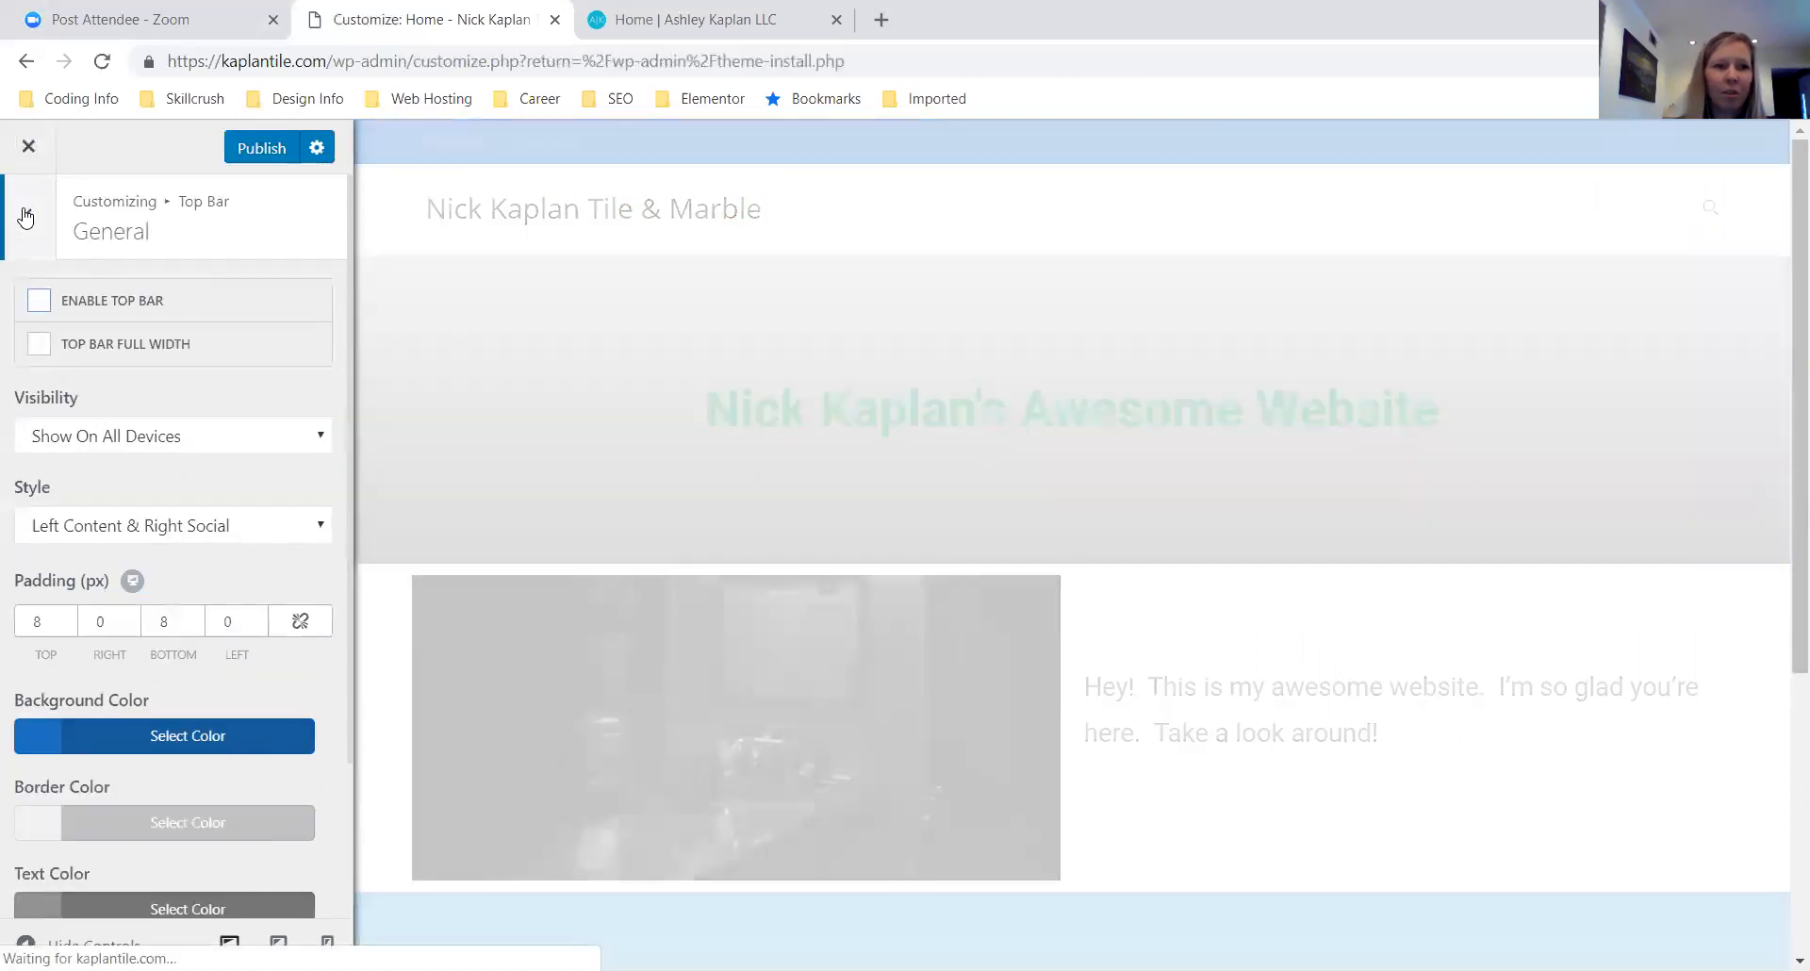
{"action": "left_click", "coordinate": [27, 216]}
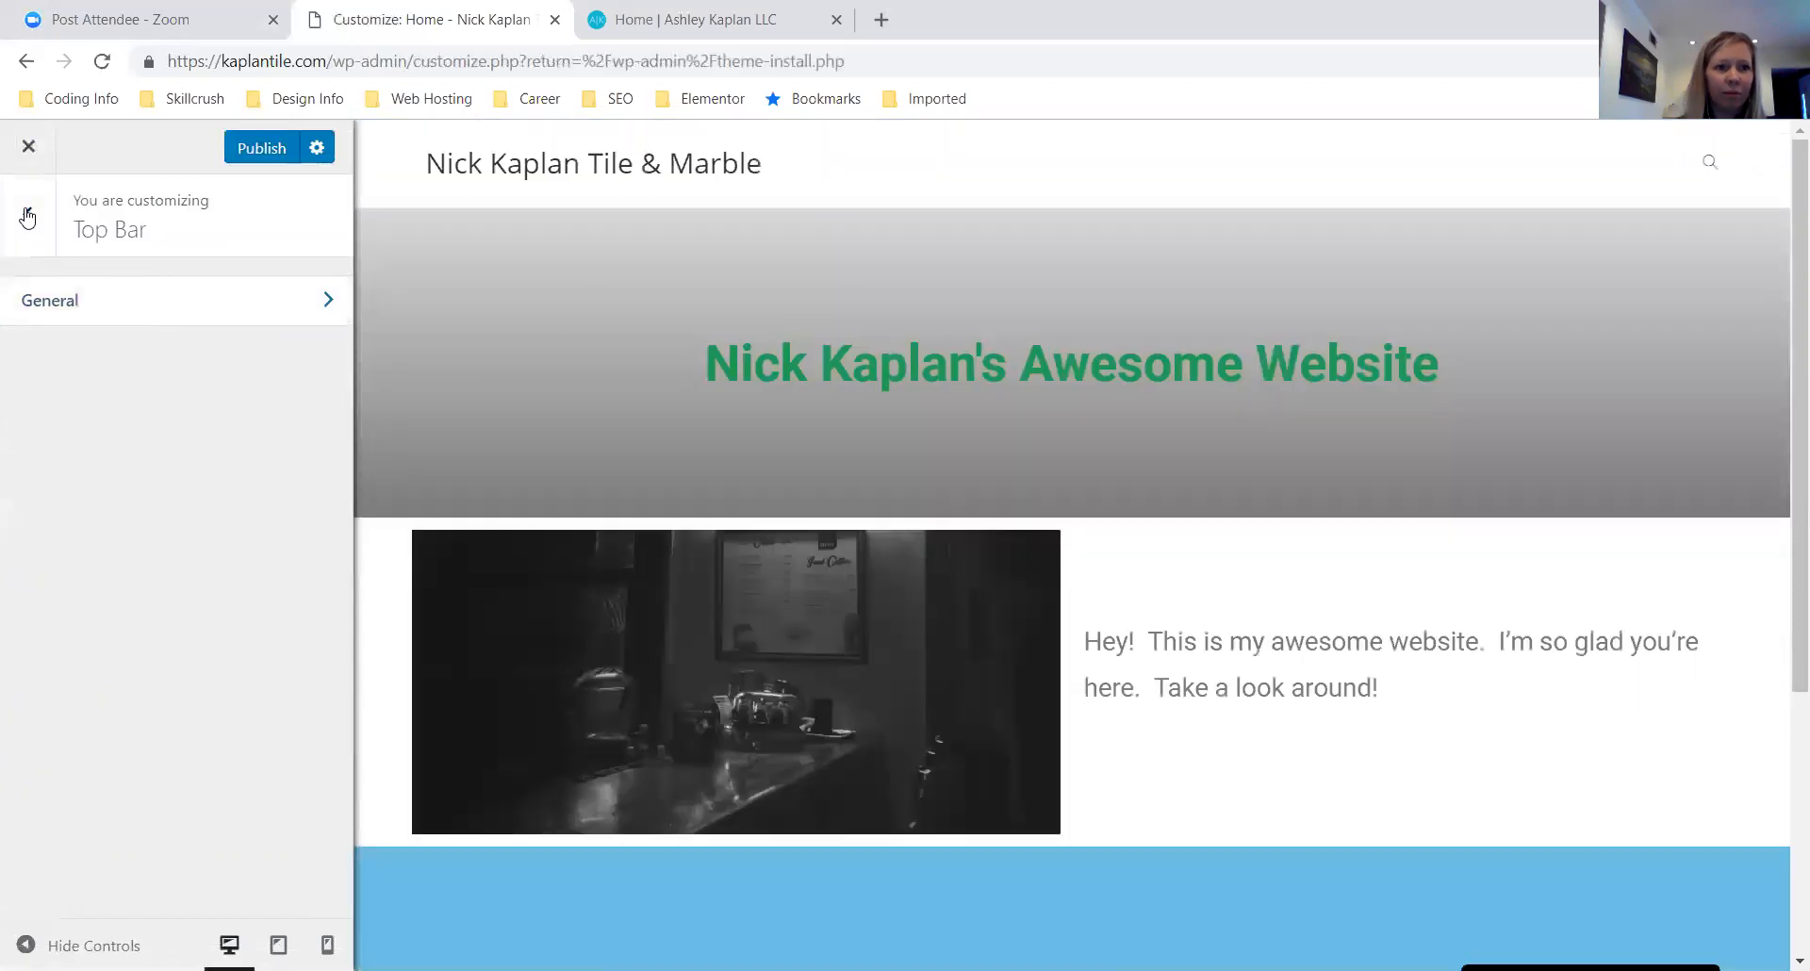
{"action": "left_click", "coordinate": [43, 240]}
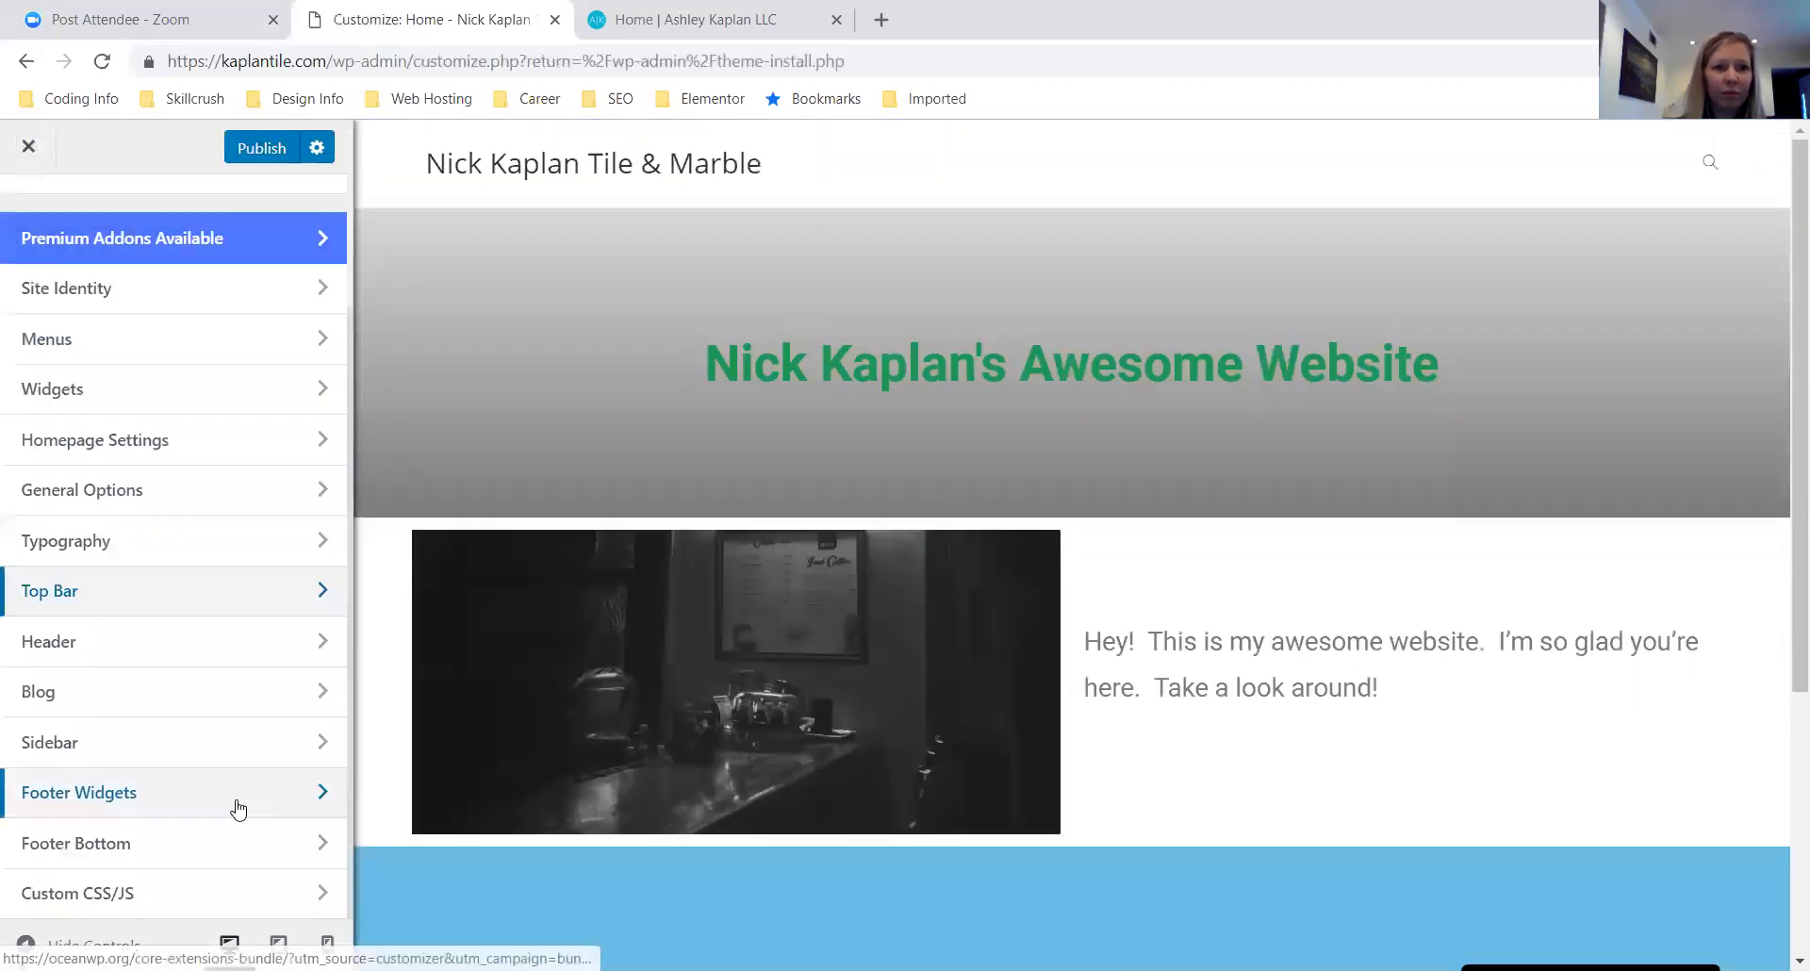
Open the general Header settings, try the Transparent header style, and switch it back to Minimal
{"action": "left_click", "coordinate": [166, 642]}
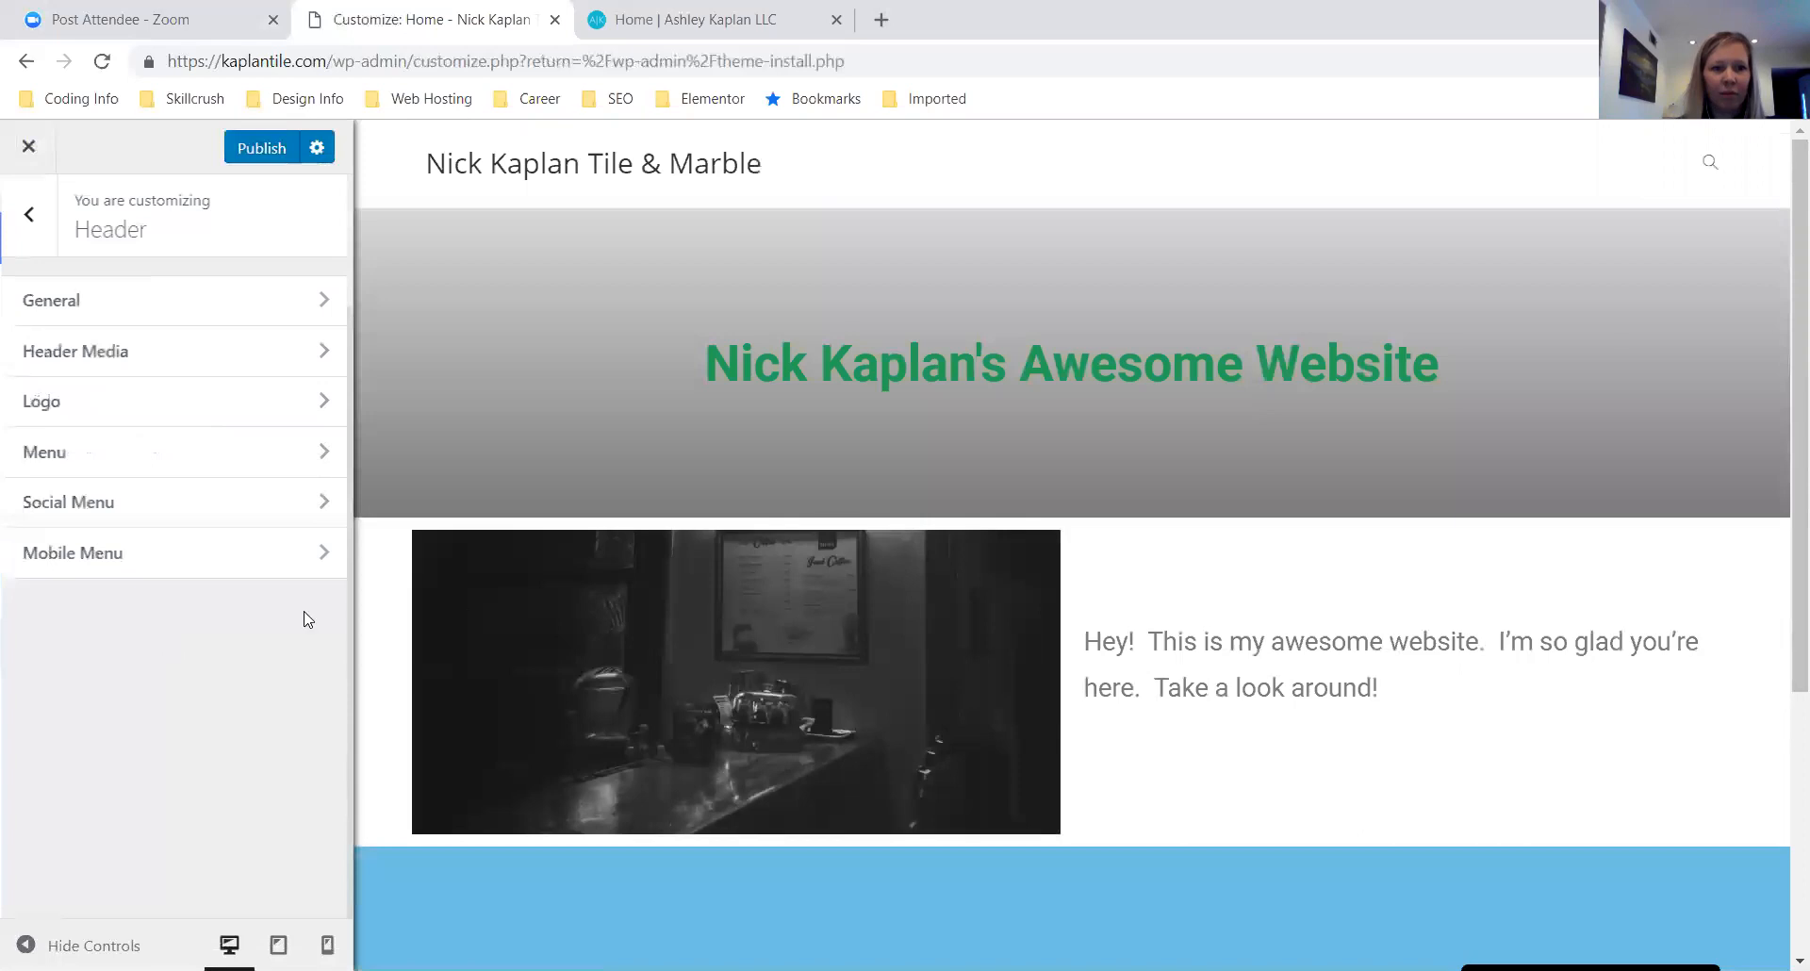
{"action": "left_click", "coordinate": [206, 303]}
{"action": "left_click", "coordinate": [314, 352]}
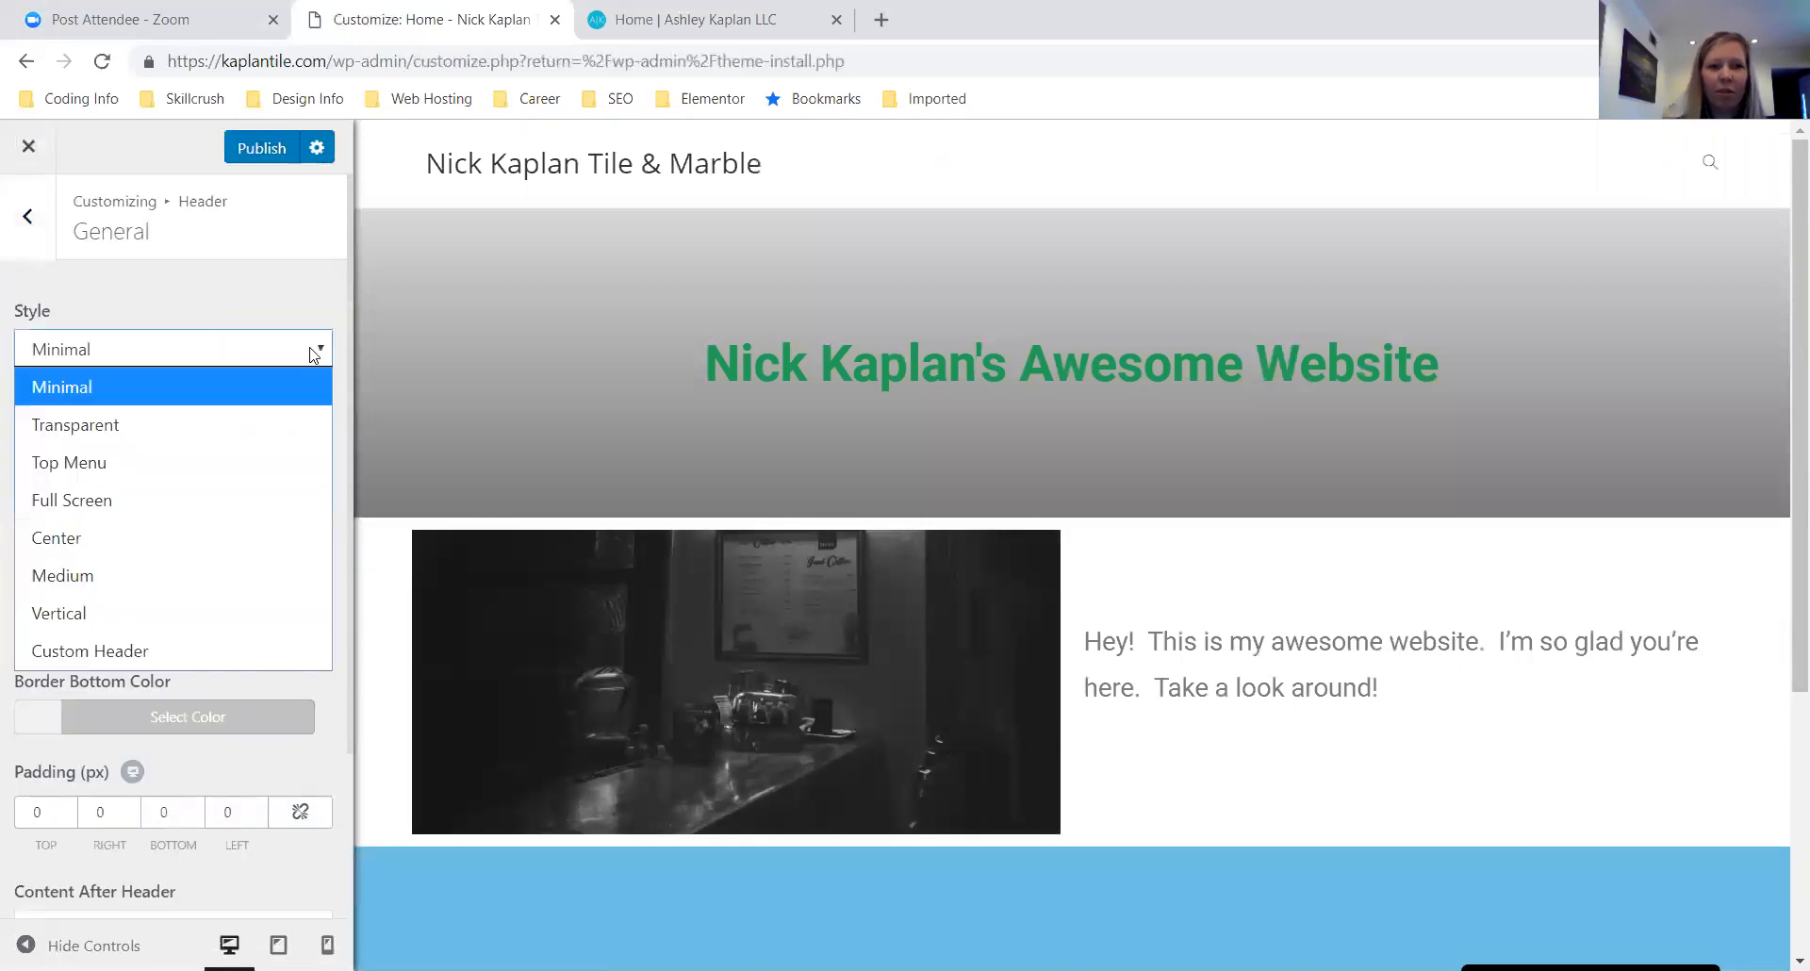
{"action": "left_click", "coordinate": [153, 429]}
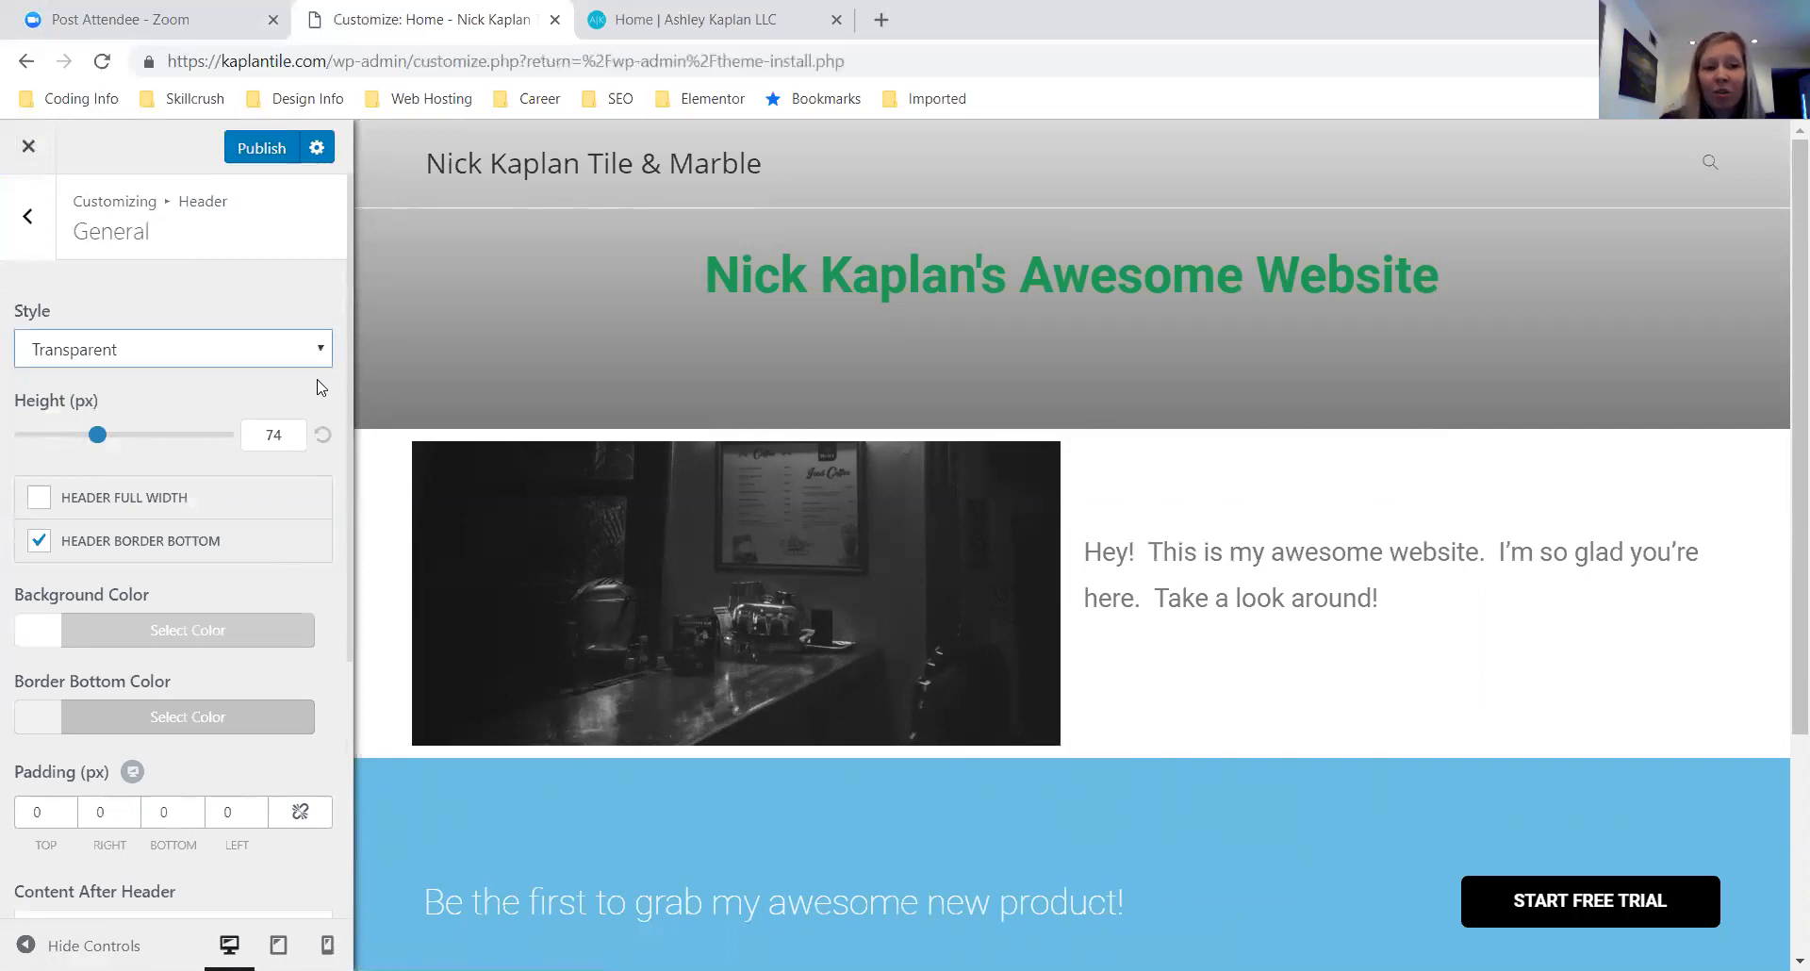
{"action": "left_click", "coordinate": [259, 351]}
{"action": "left_click", "coordinate": [127, 387]}
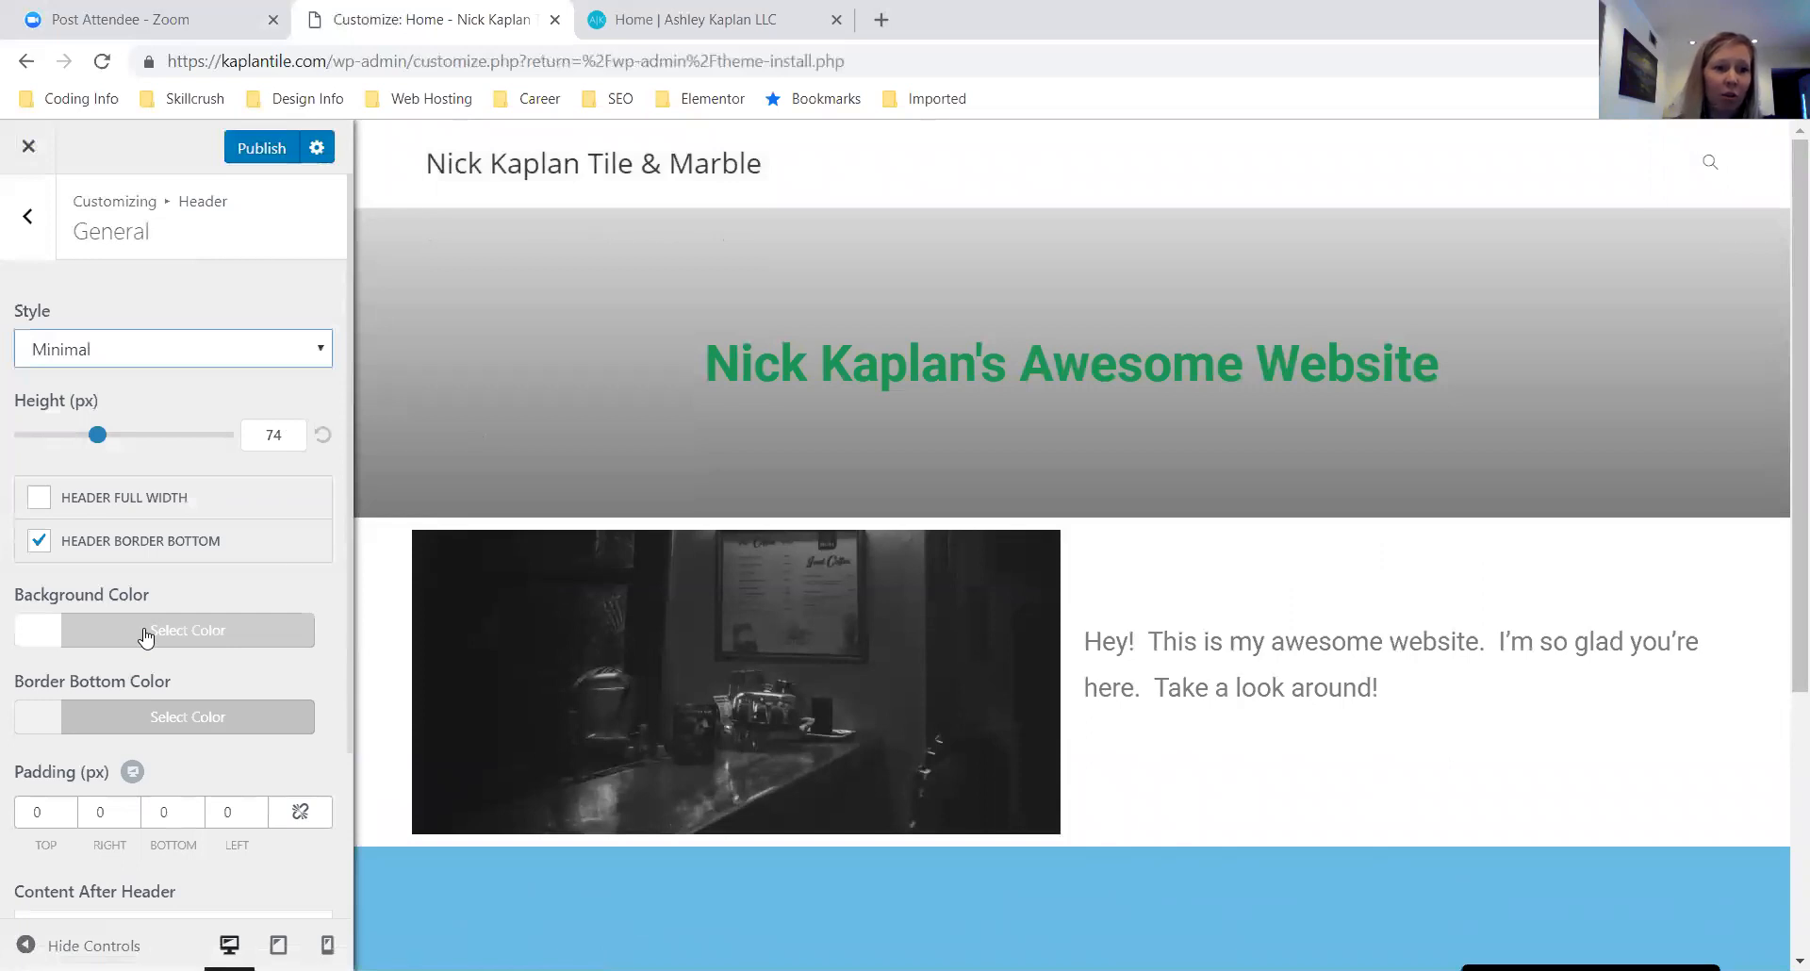
Review the general Header options for height, width, colors, padding and content after header, and return to the Header sections
{"action": "scroll", "coordinate": [146, 636], "scroll_direction": "down", "scroll_amount": 2}
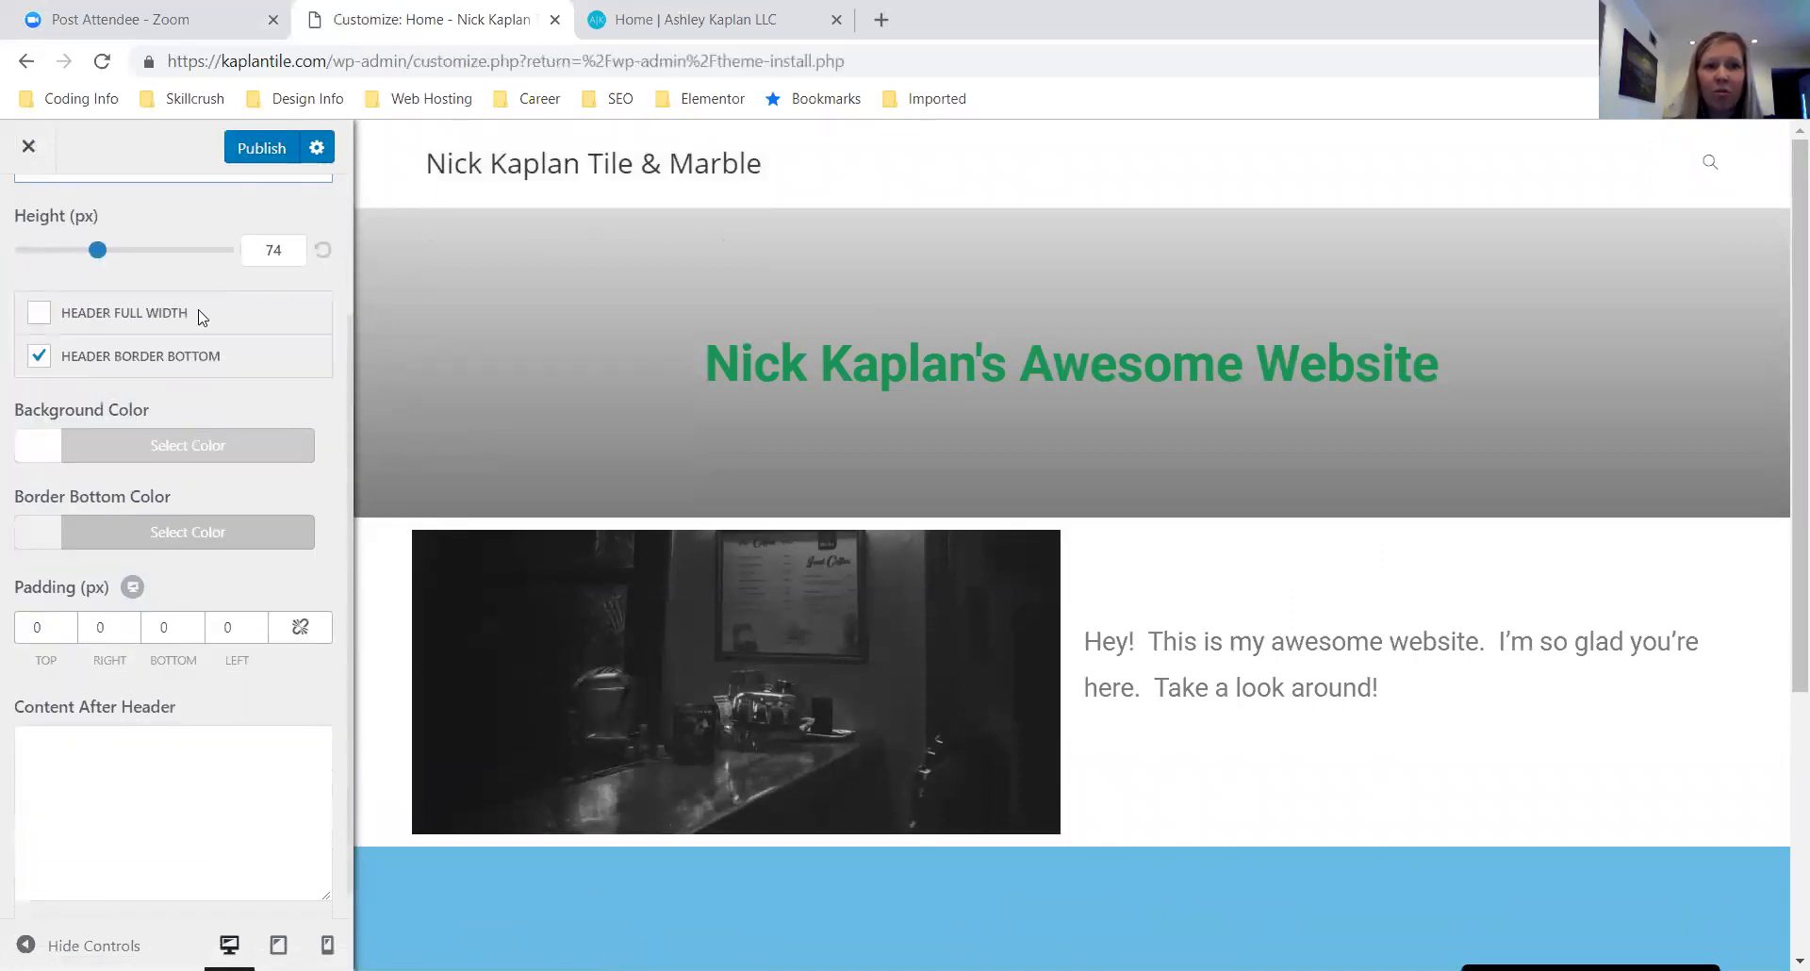
{"action": "scroll", "coordinate": [200, 317], "scroll_direction": "up", "scroll_amount": 2}
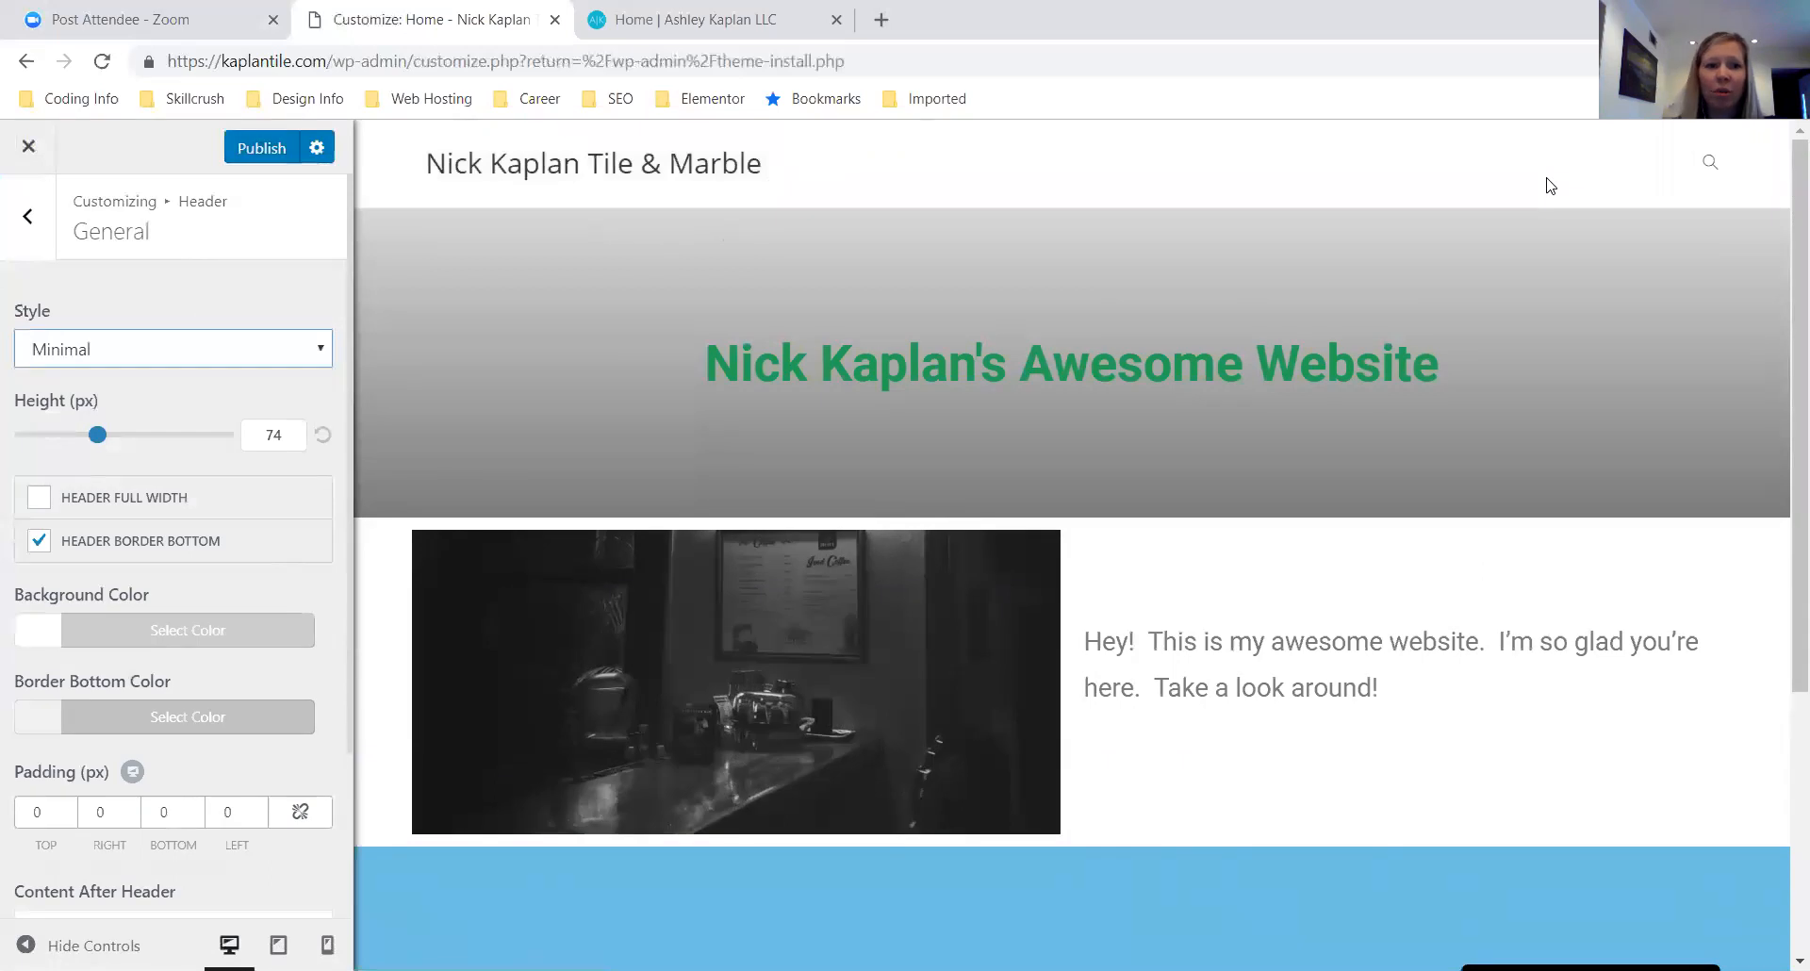
{"action": "scroll", "coordinate": [127, 575], "scroll_direction": "down", "scroll_amount": 2}
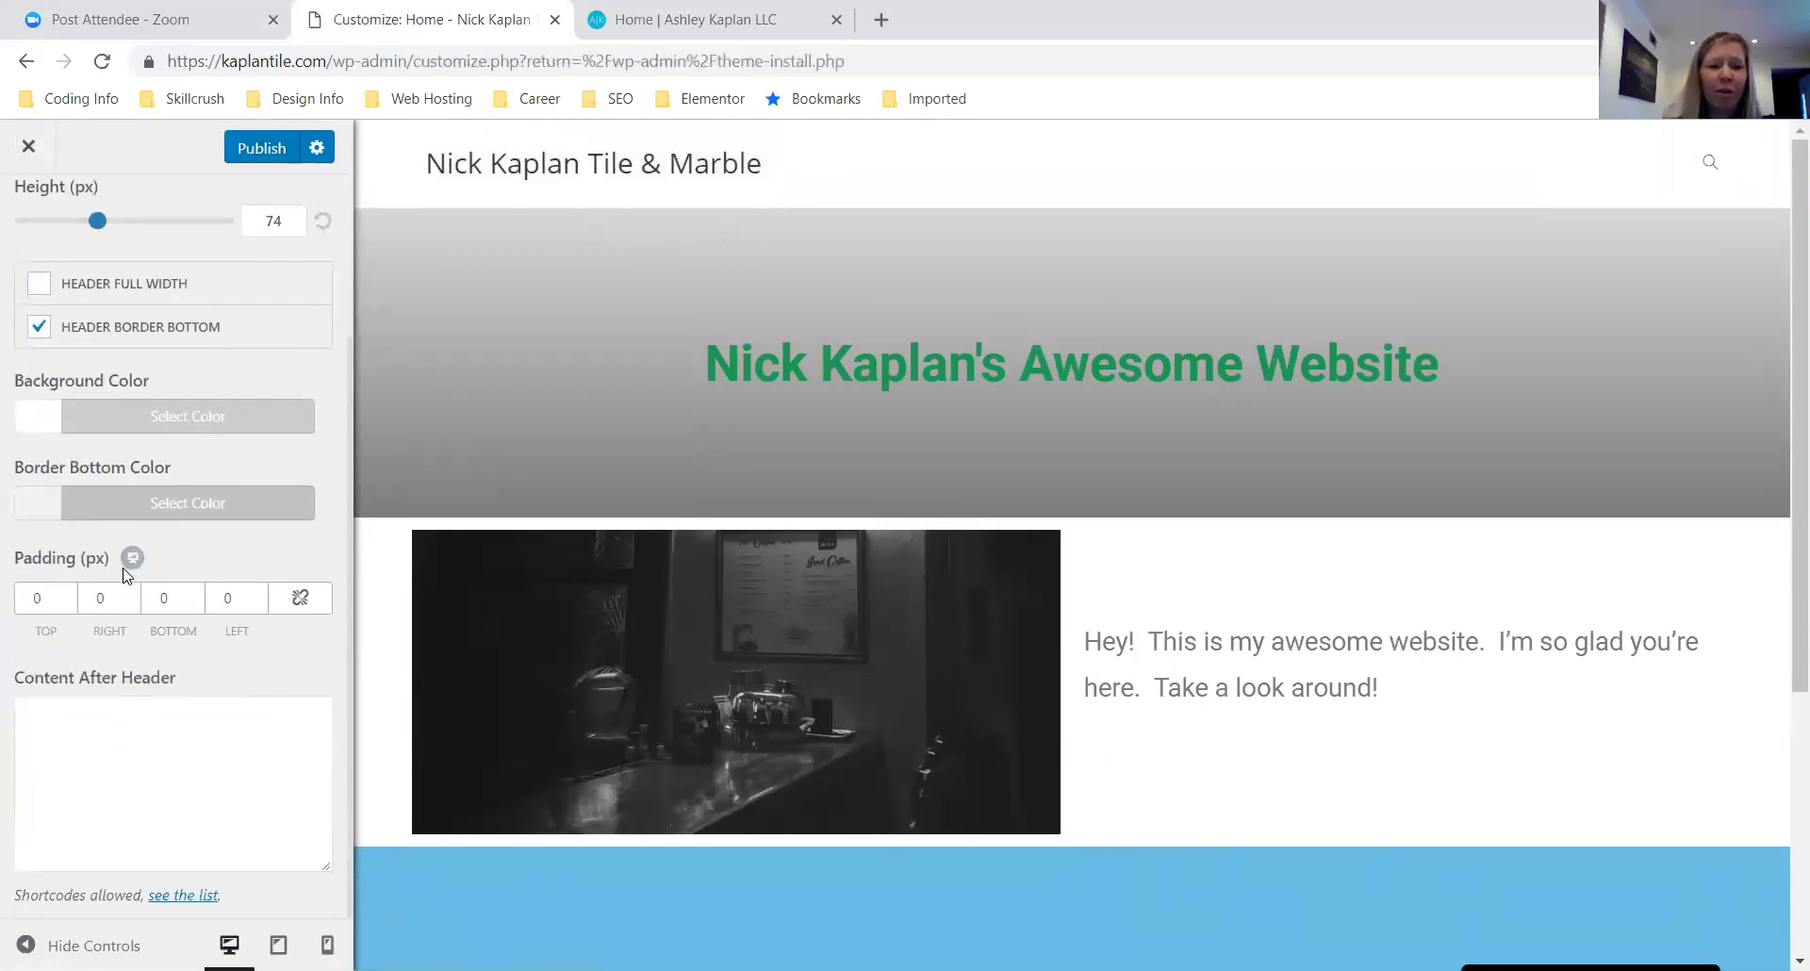
{"action": "scroll", "coordinate": [173, 356], "scroll_direction": "up", "scroll_amount": 2}
{"action": "left_click", "coordinate": [168, 355]}
{"action": "left_click", "coordinate": [163, 356]}
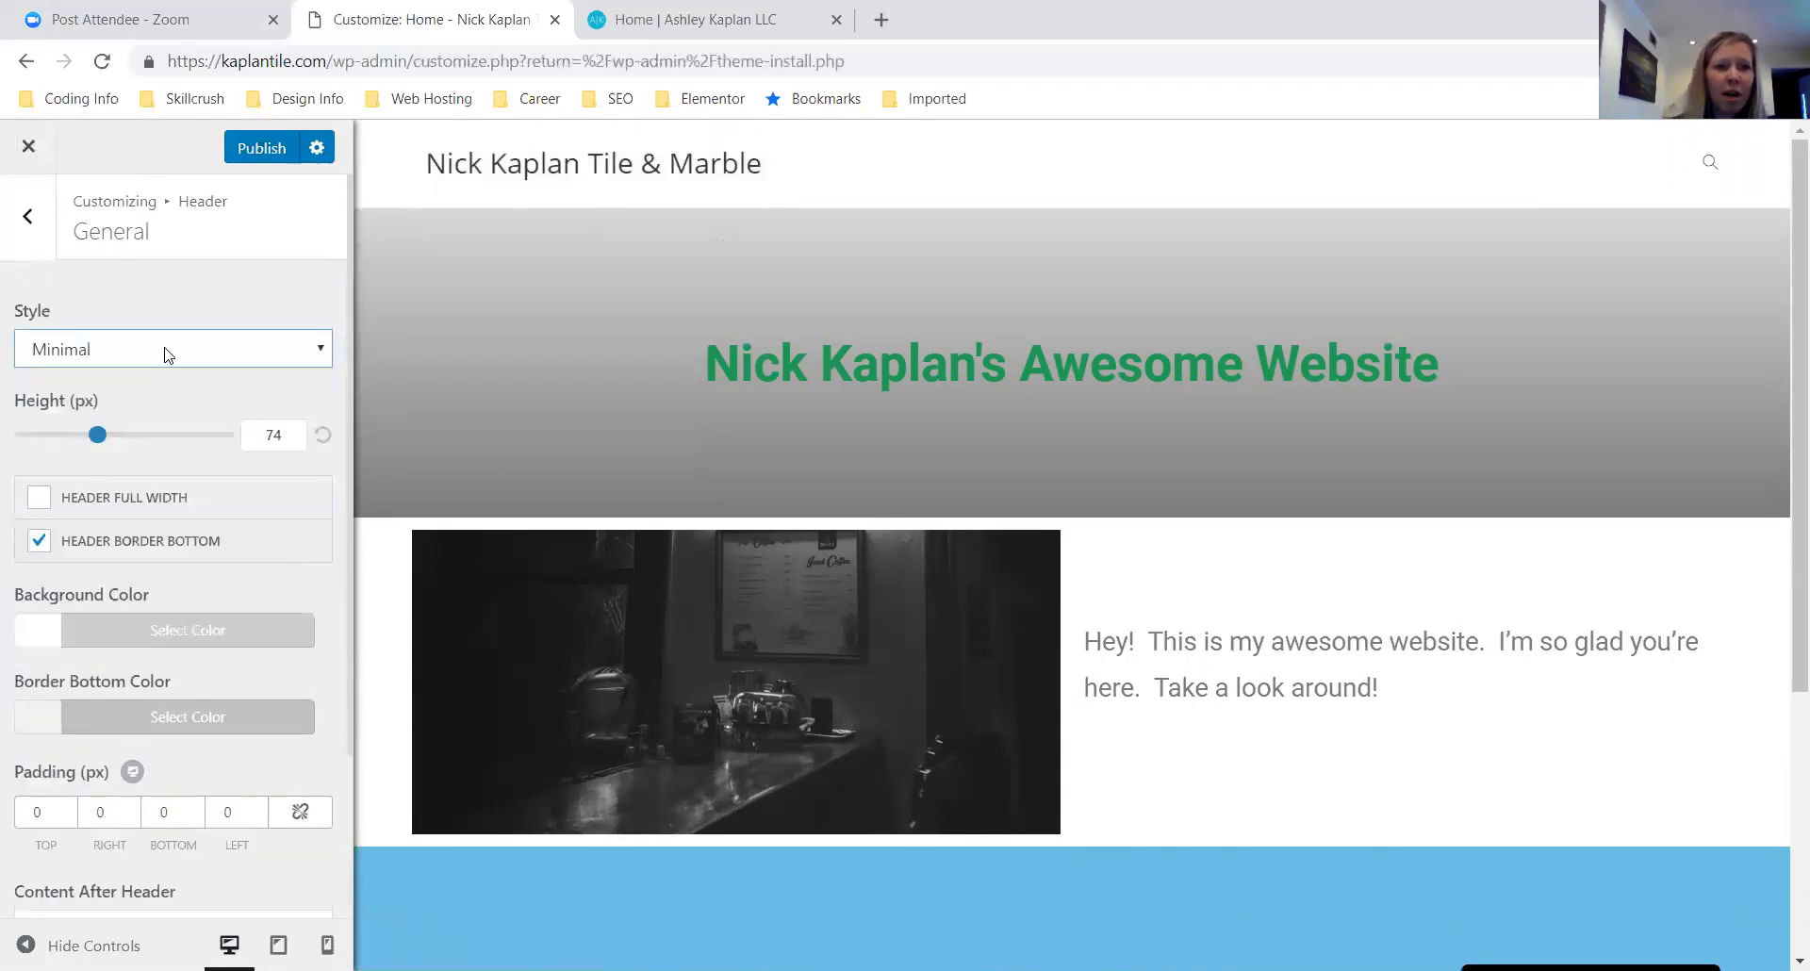
{"action": "left_click", "coordinate": [28, 203]}
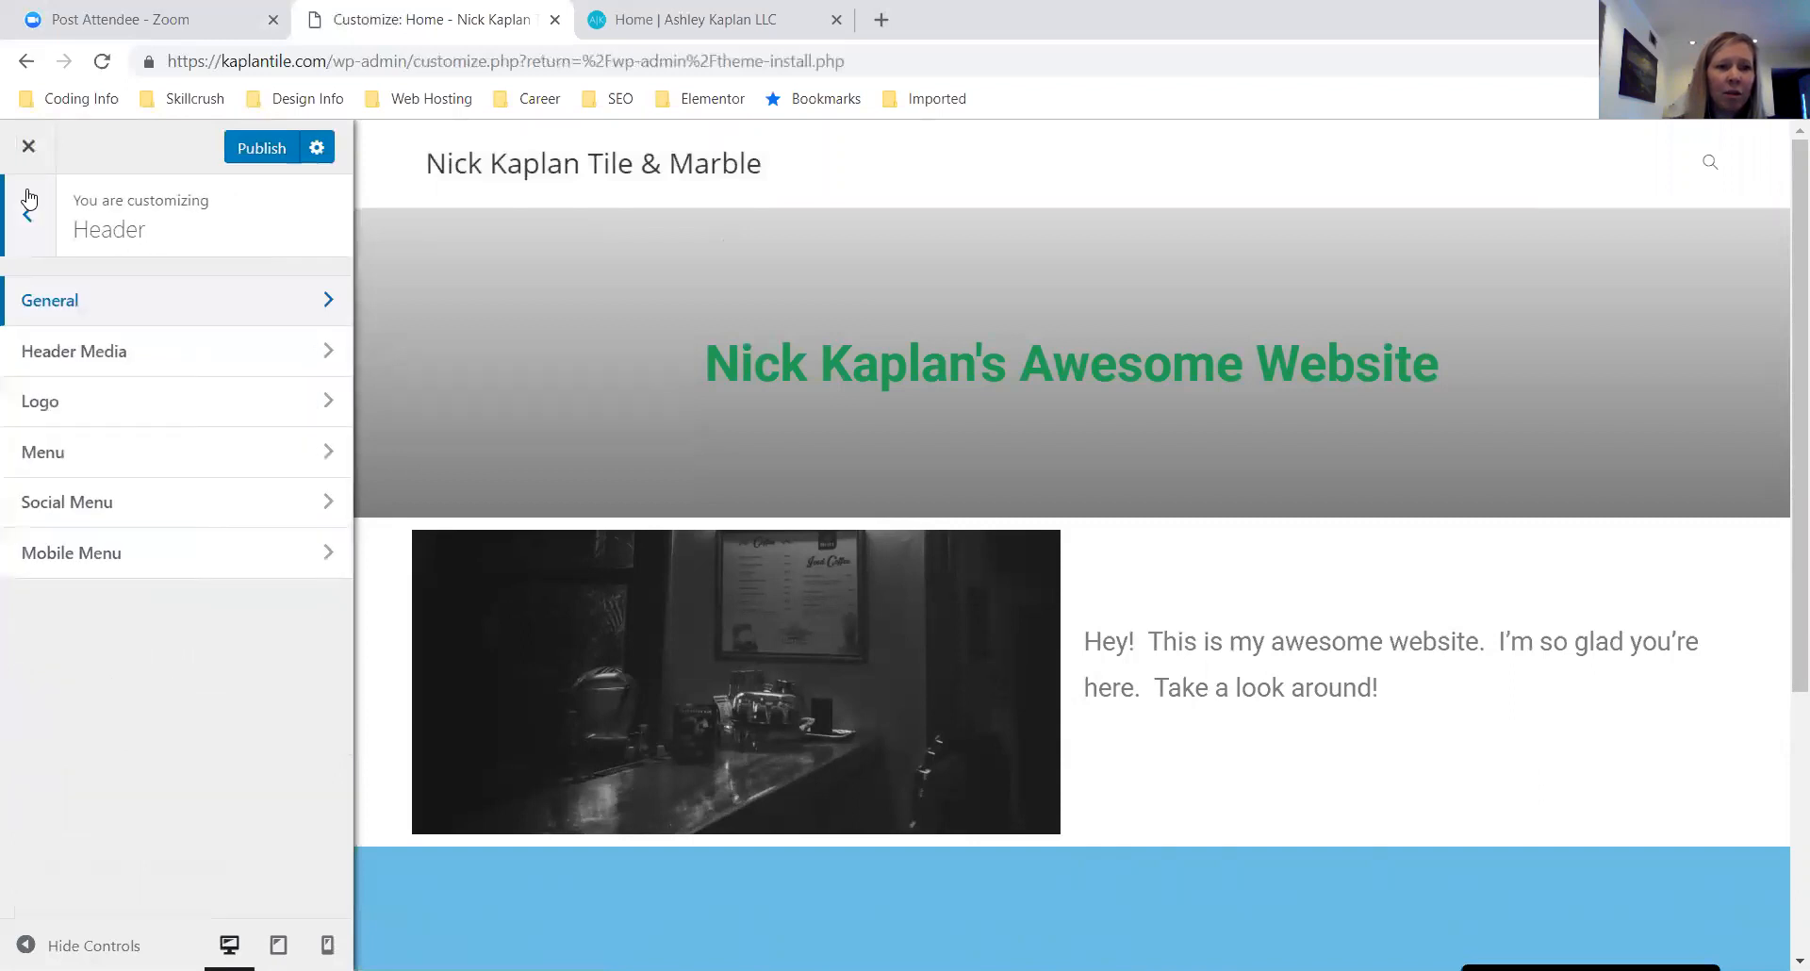
Look through the Header Media and Logo settings, view the logo's media library without choosing an image, and return to the Header sections
{"action": "left_click", "coordinate": [191, 348]}
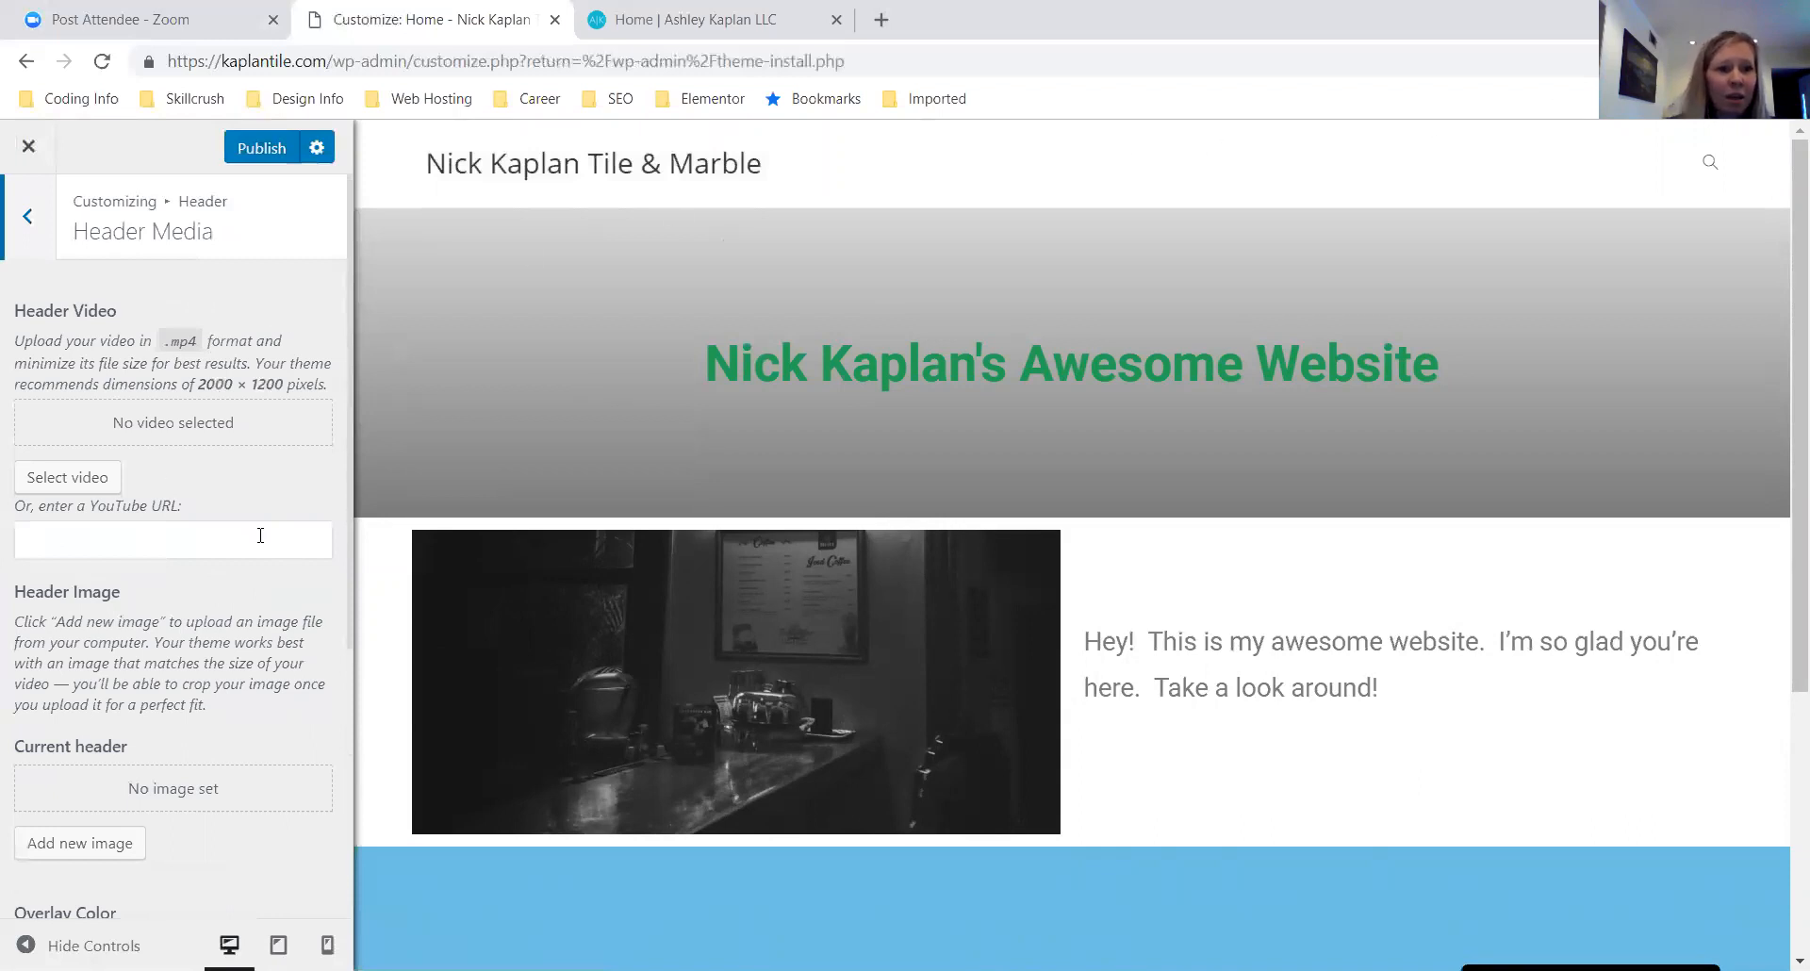
{"action": "left_click", "coordinate": [23, 215]}
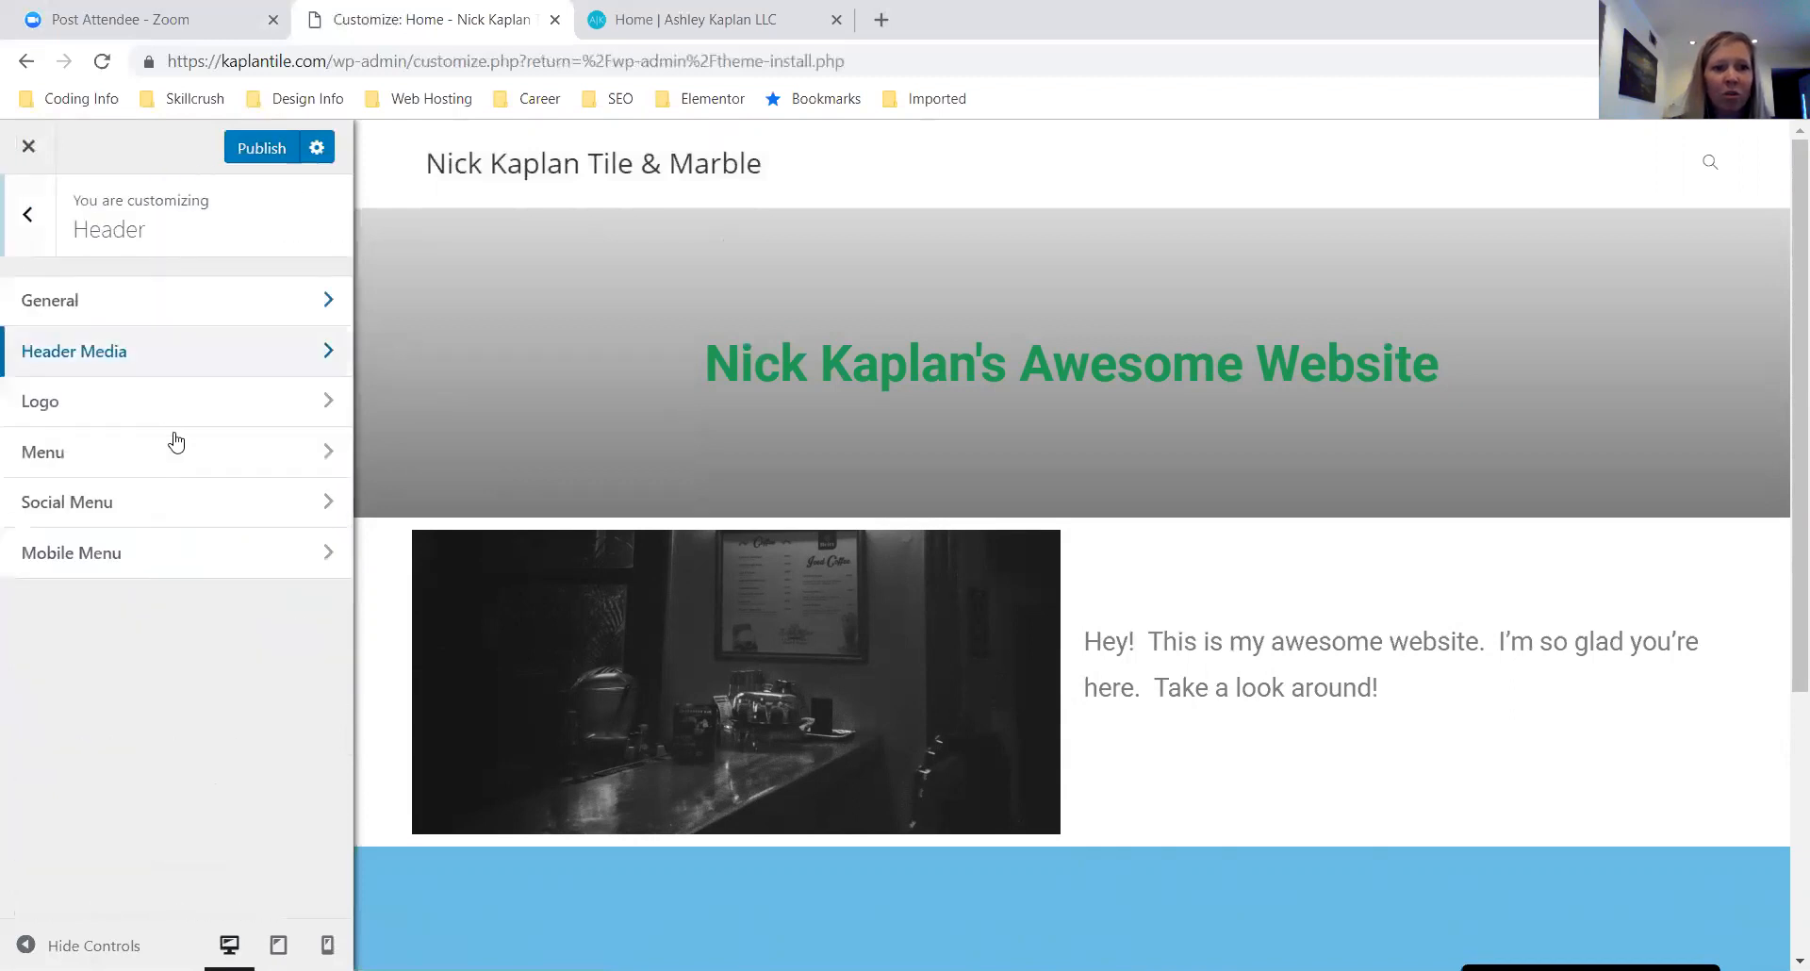
{"action": "left_click", "coordinate": [95, 396]}
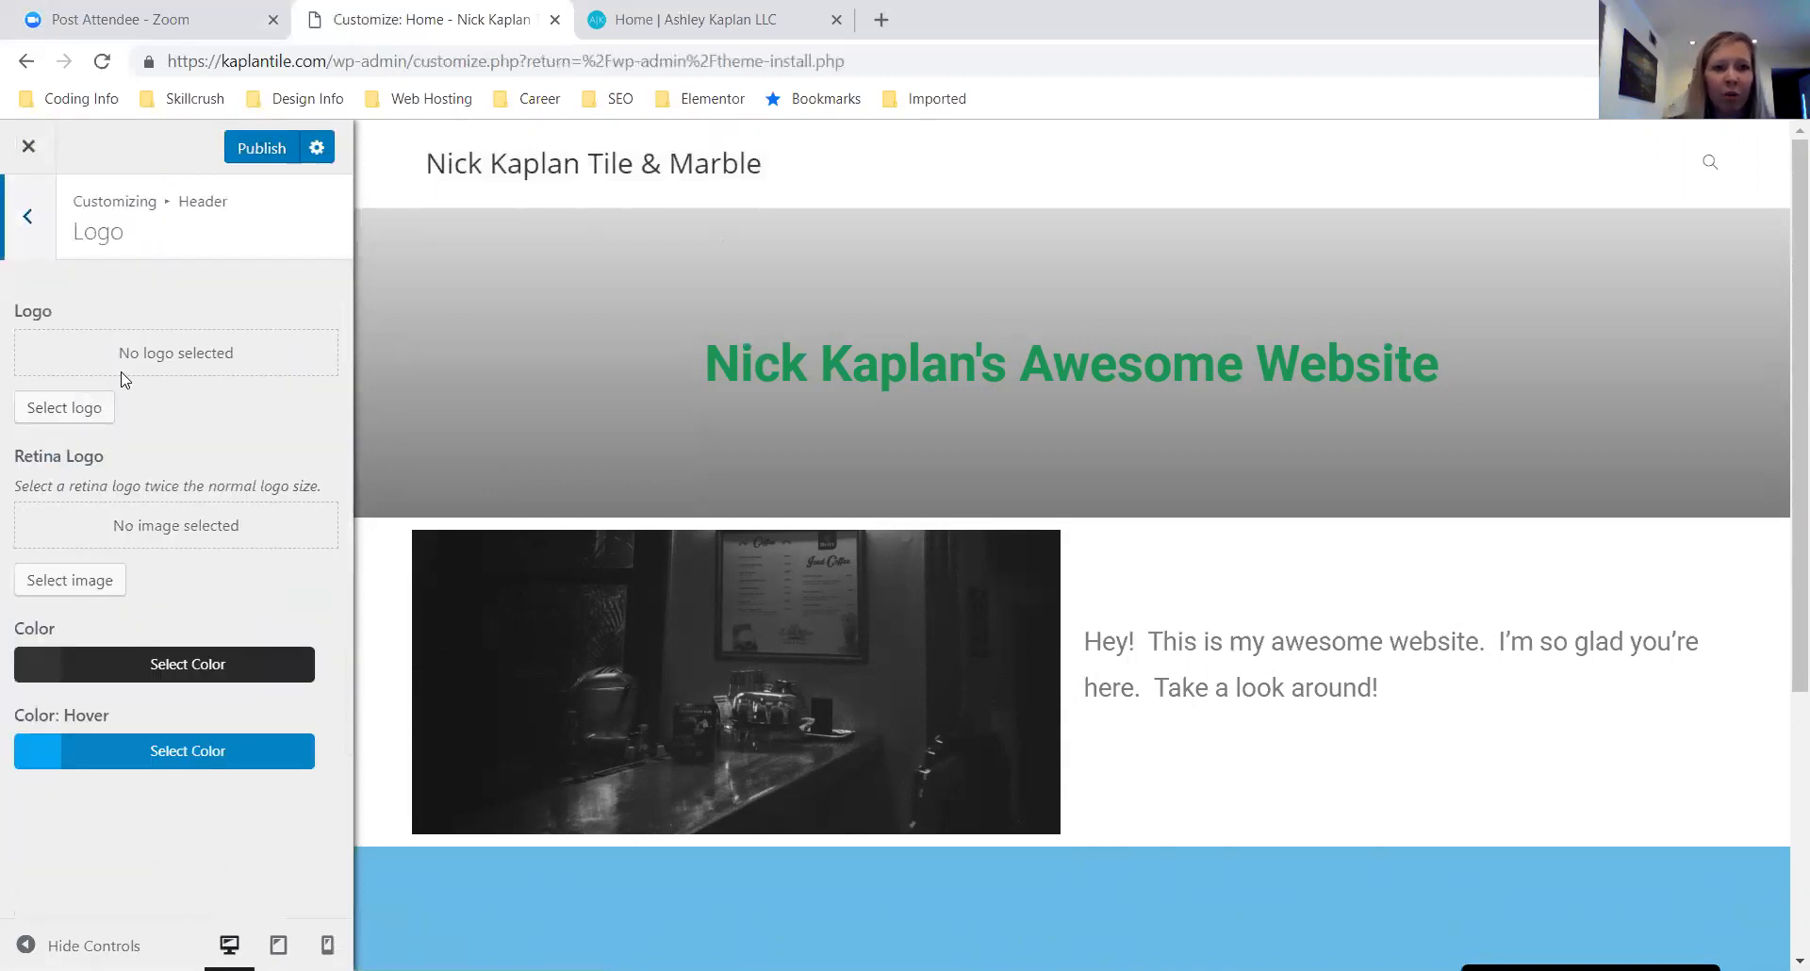
{"action": "left_click", "coordinate": [50, 406]}
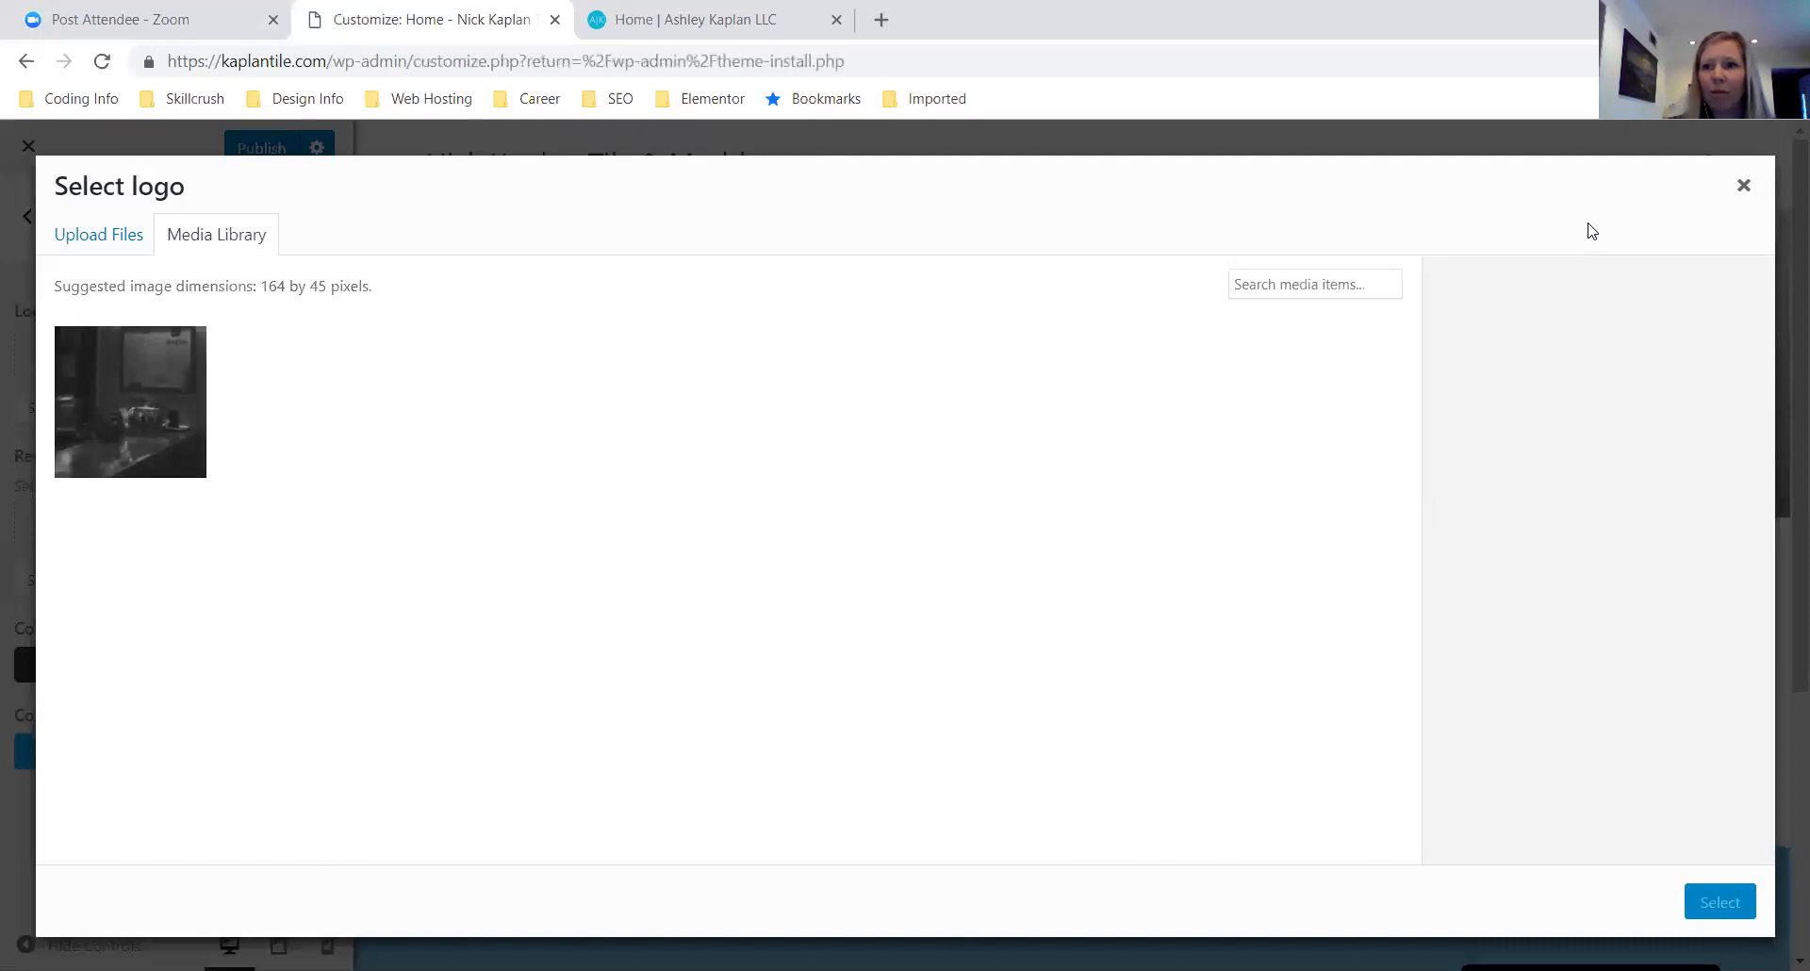
{"action": "left_click", "coordinate": [1739, 191]}
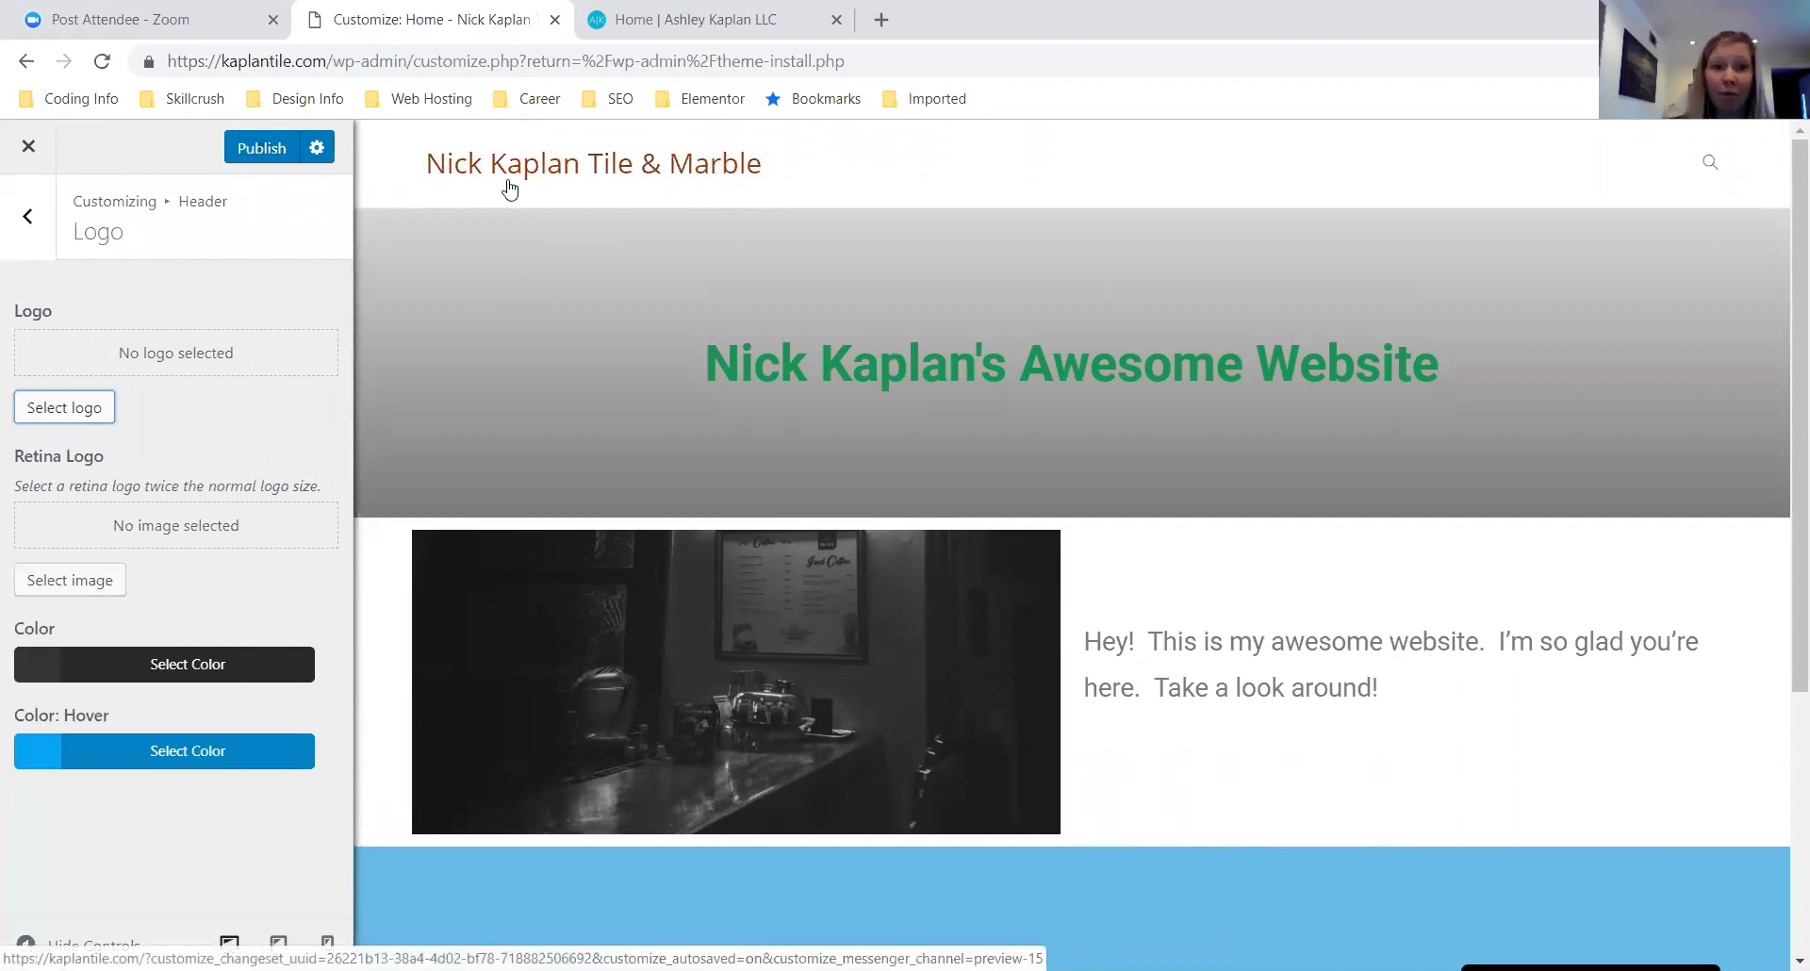
{"action": "left_click", "coordinate": [27, 215]}
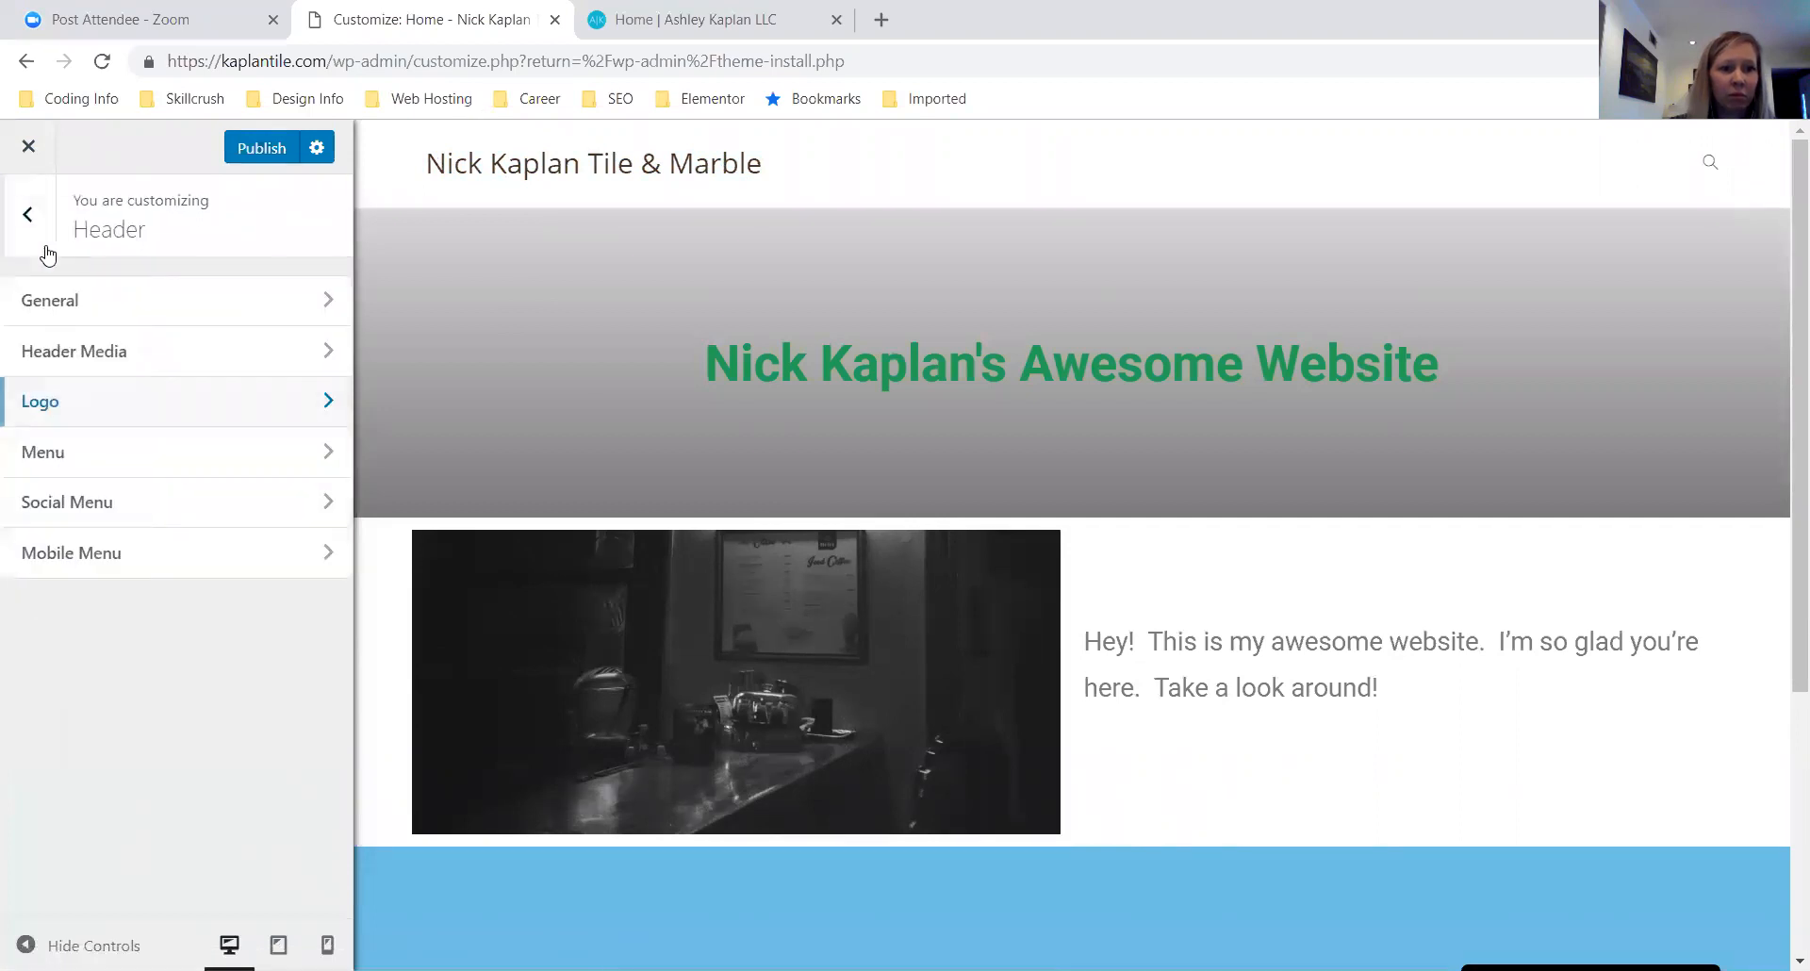
Examine the header's Menu settings and the available link effects, keeping No Effect
{"action": "left_click", "coordinate": [58, 454]}
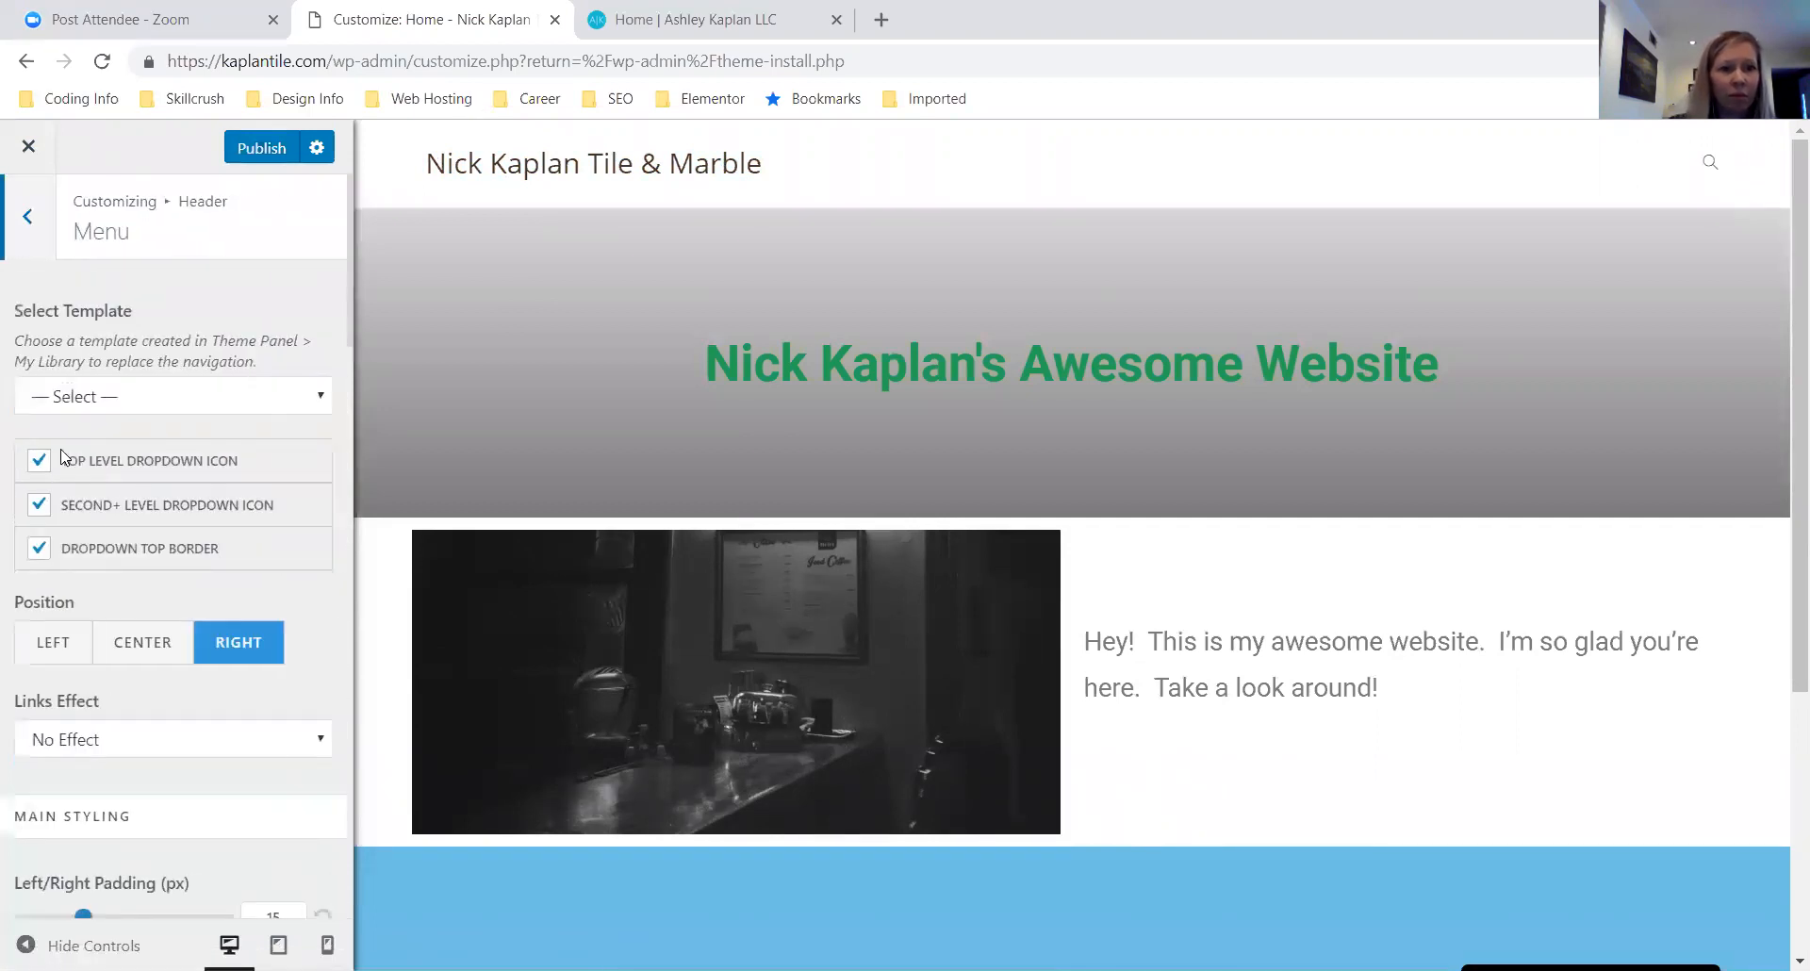
{"action": "scroll", "coordinate": [243, 406], "scroll_direction": "down", "scroll_amount": 3}
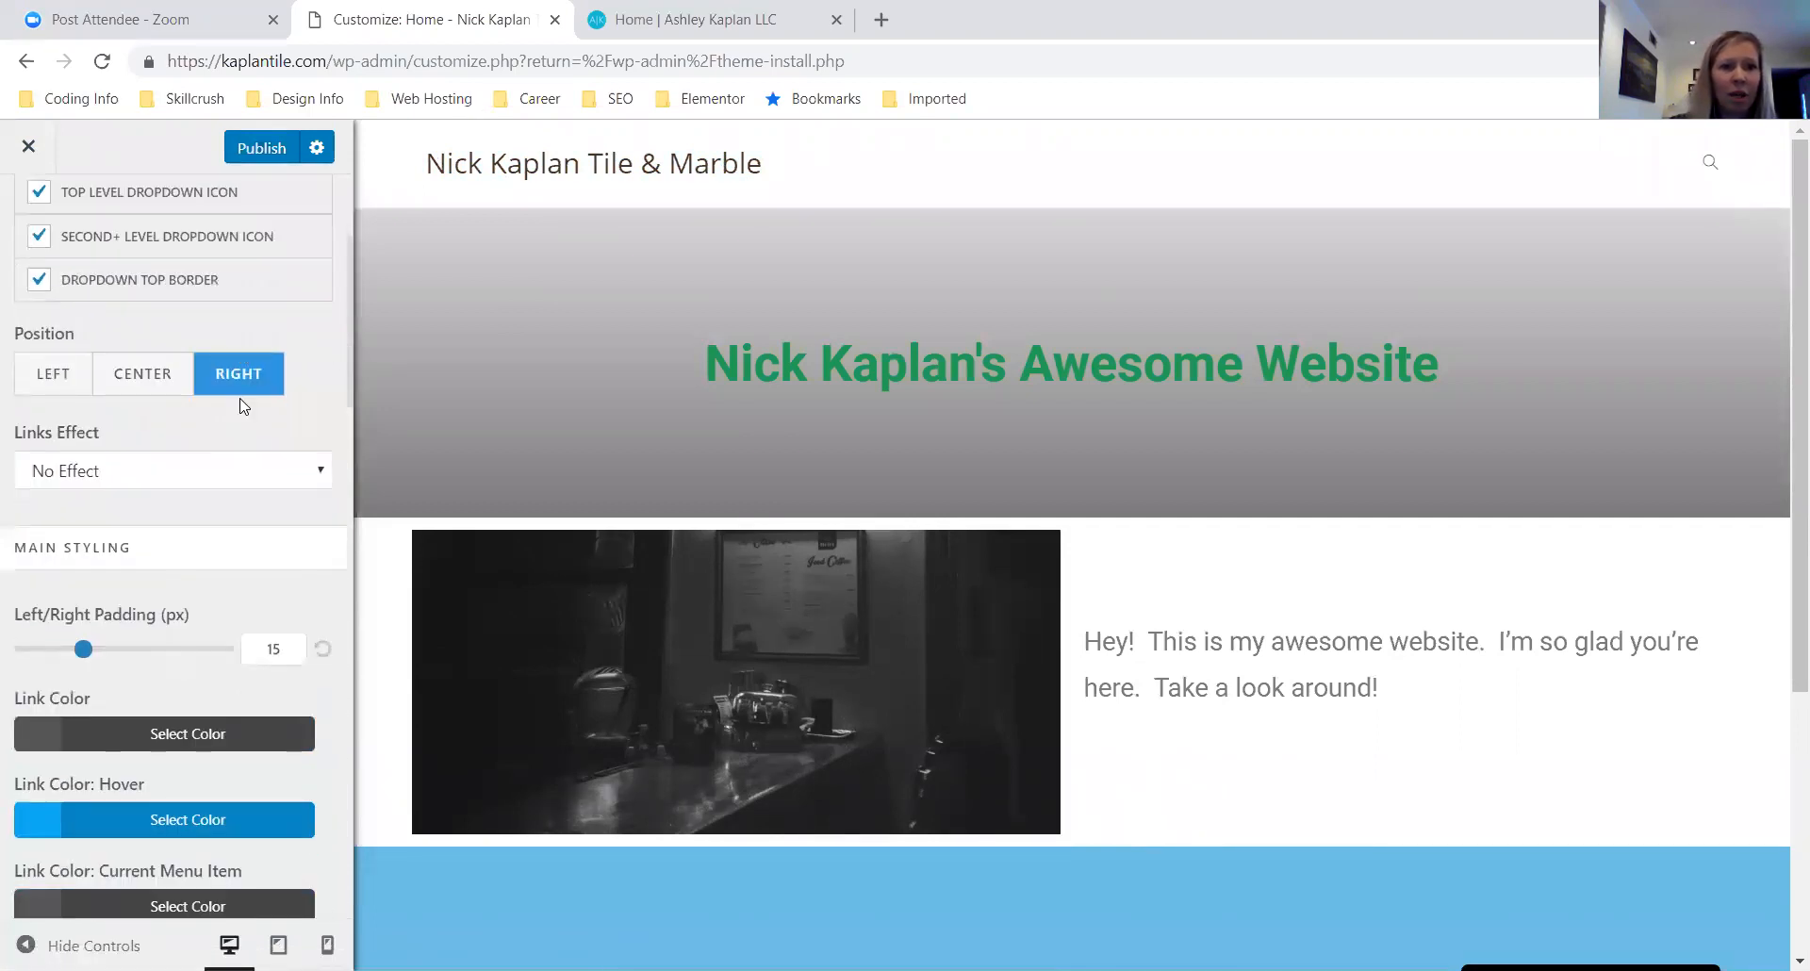
{"action": "scroll", "coordinate": [243, 405], "scroll_direction": "up", "scroll_amount": 3}
{"action": "scroll", "coordinate": [242, 398], "scroll_direction": "down", "scroll_amount": 5}
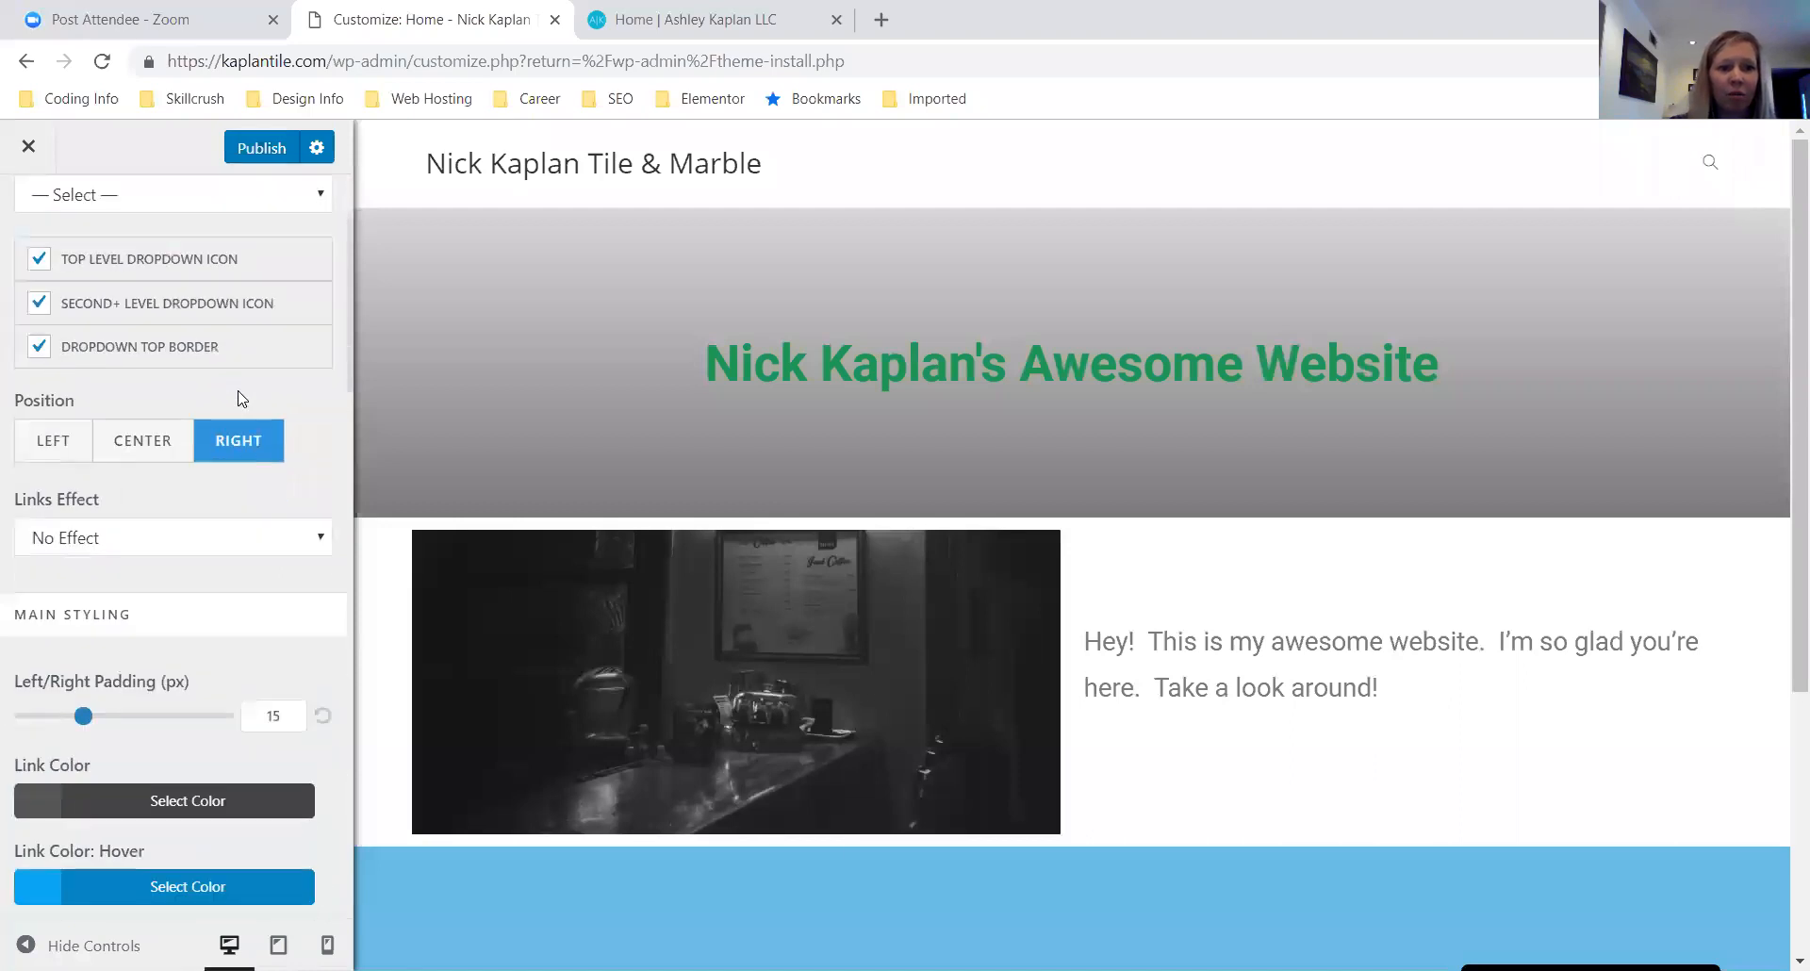
{"action": "scroll", "coordinate": [242, 396], "scroll_direction": "up", "scroll_amount": 2}
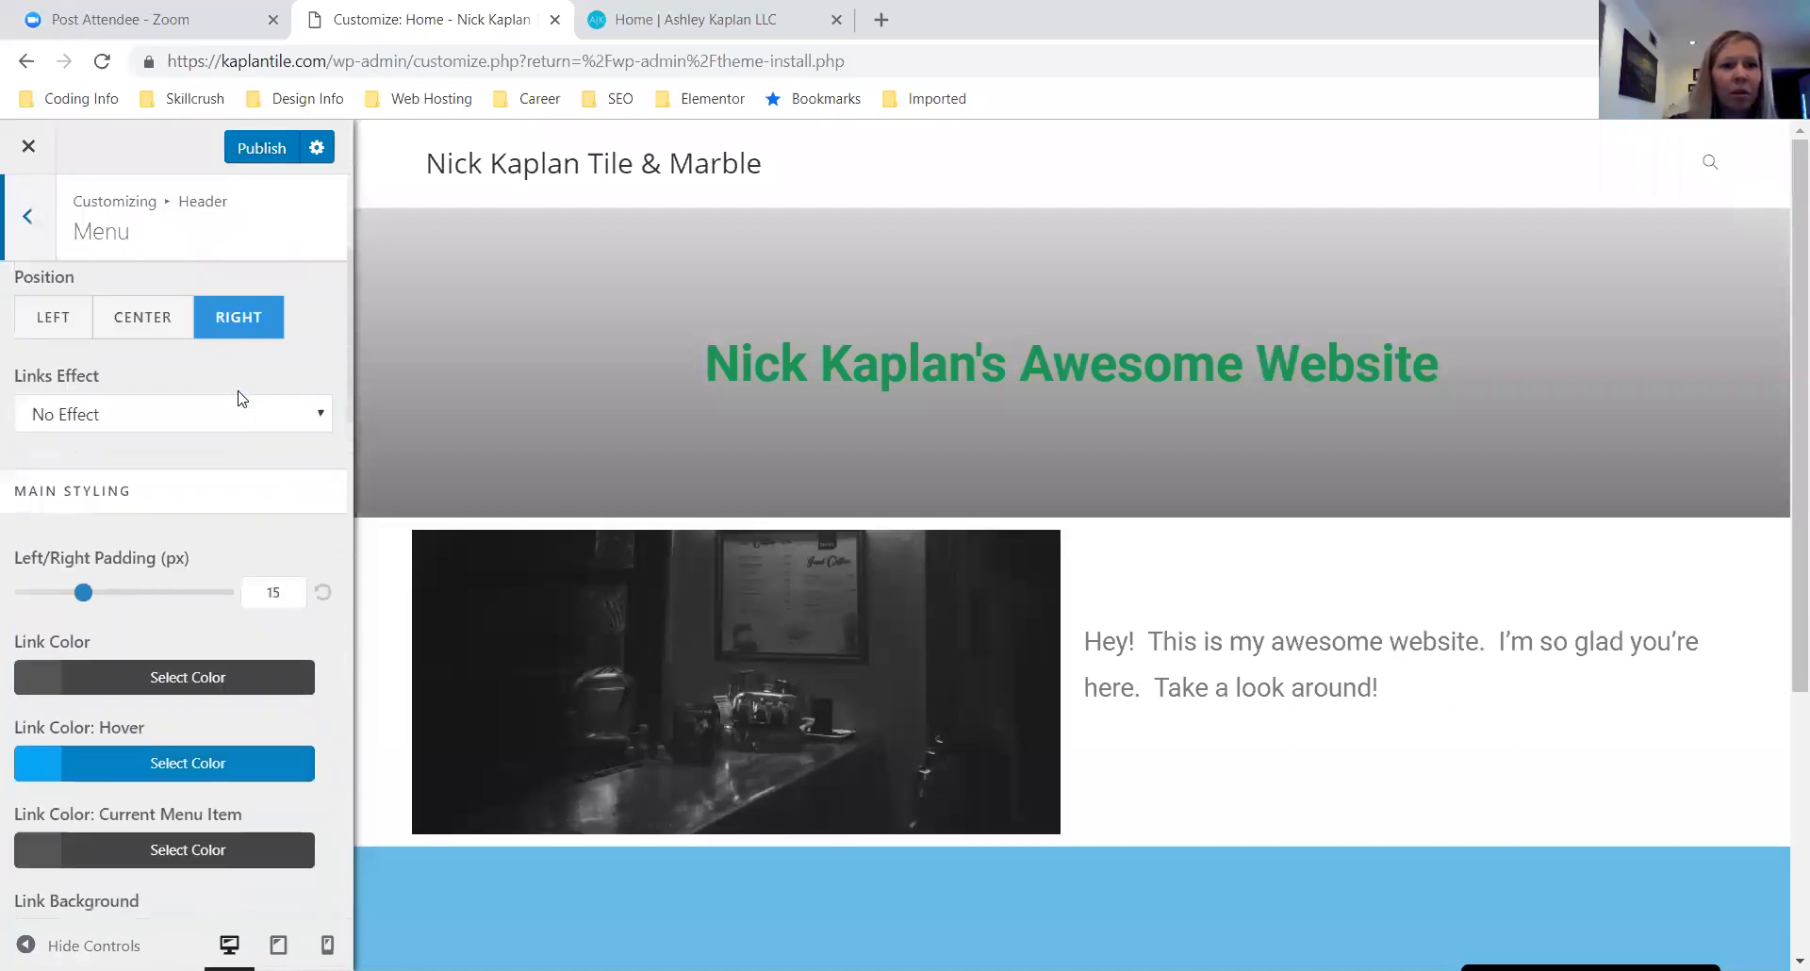
{"action": "left_click", "coordinate": [247, 420]}
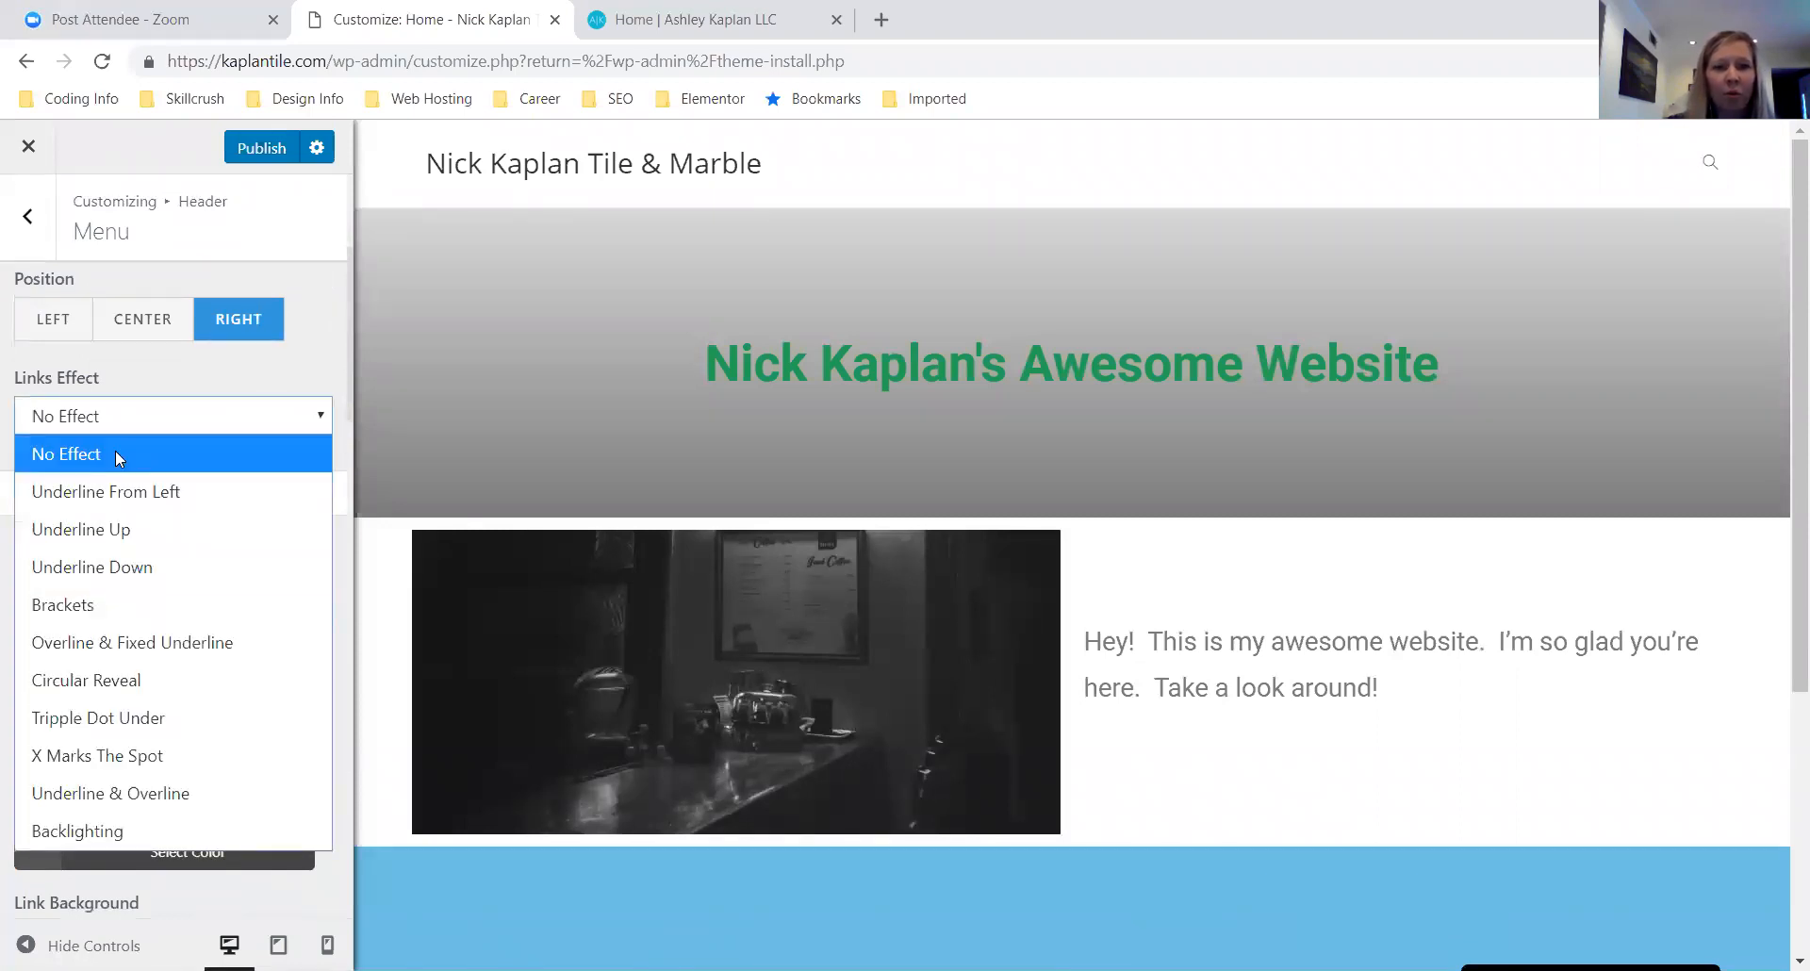
{"action": "left_click", "coordinate": [173, 416]}
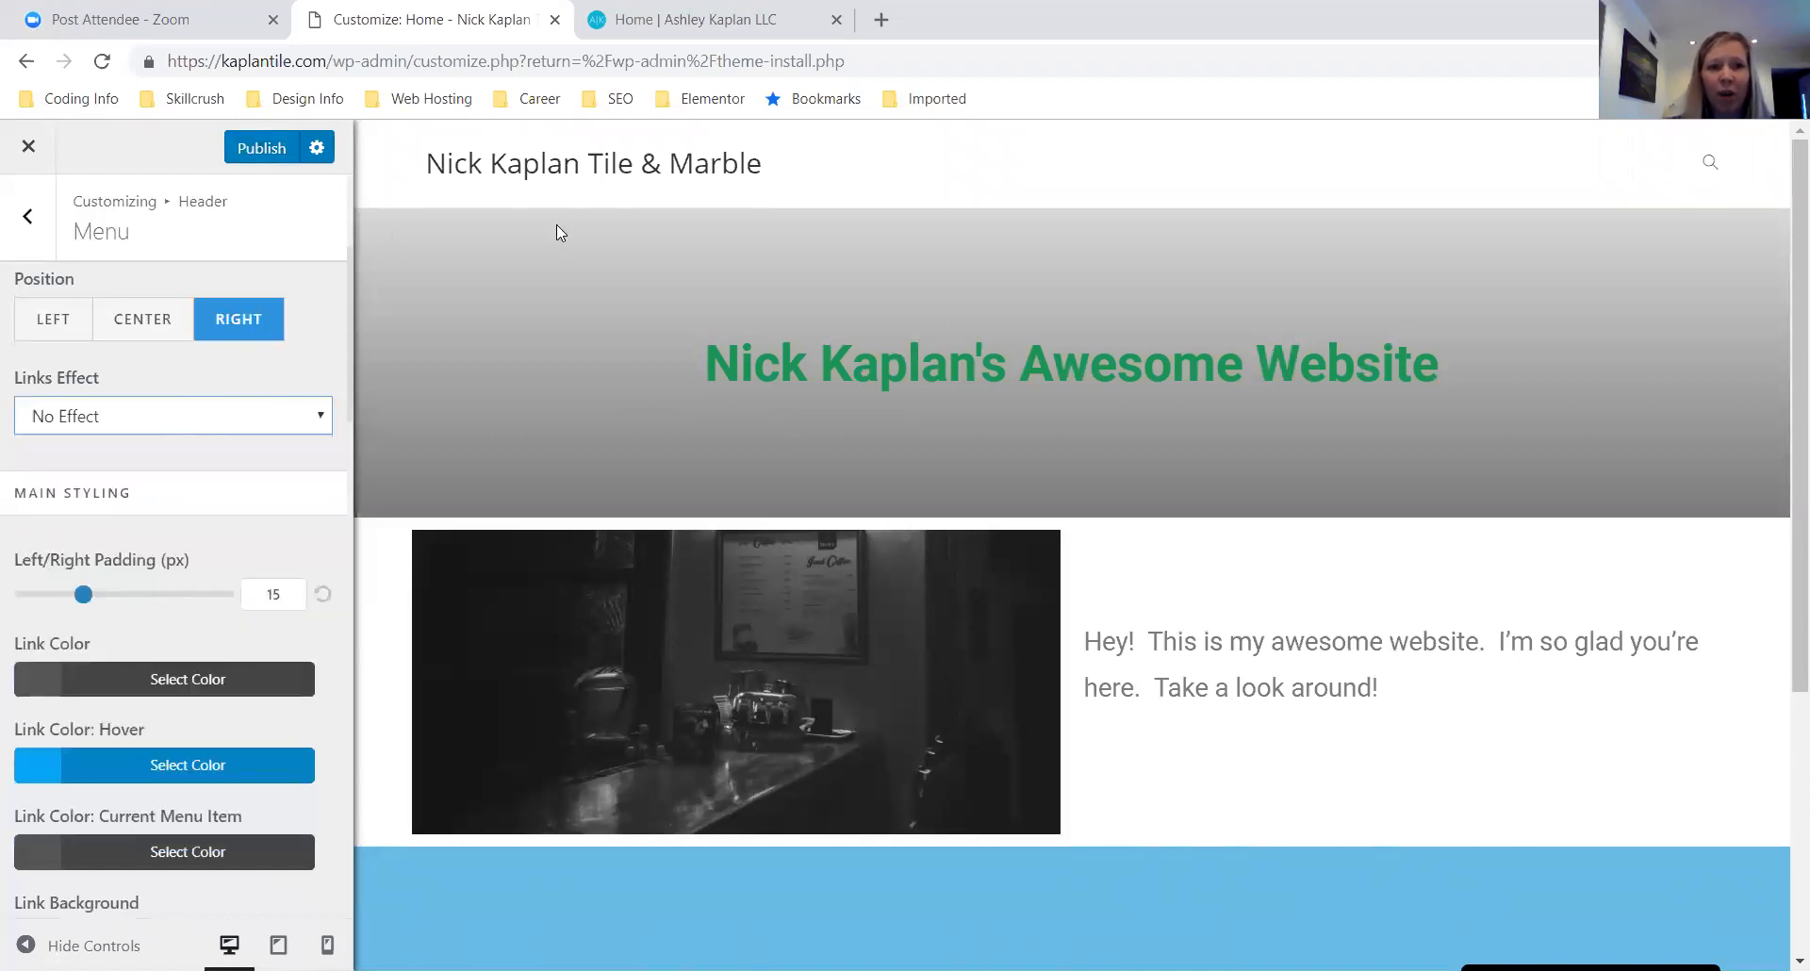
Publish the customizer changes to the site
{"action": "left_click", "coordinate": [260, 148]}
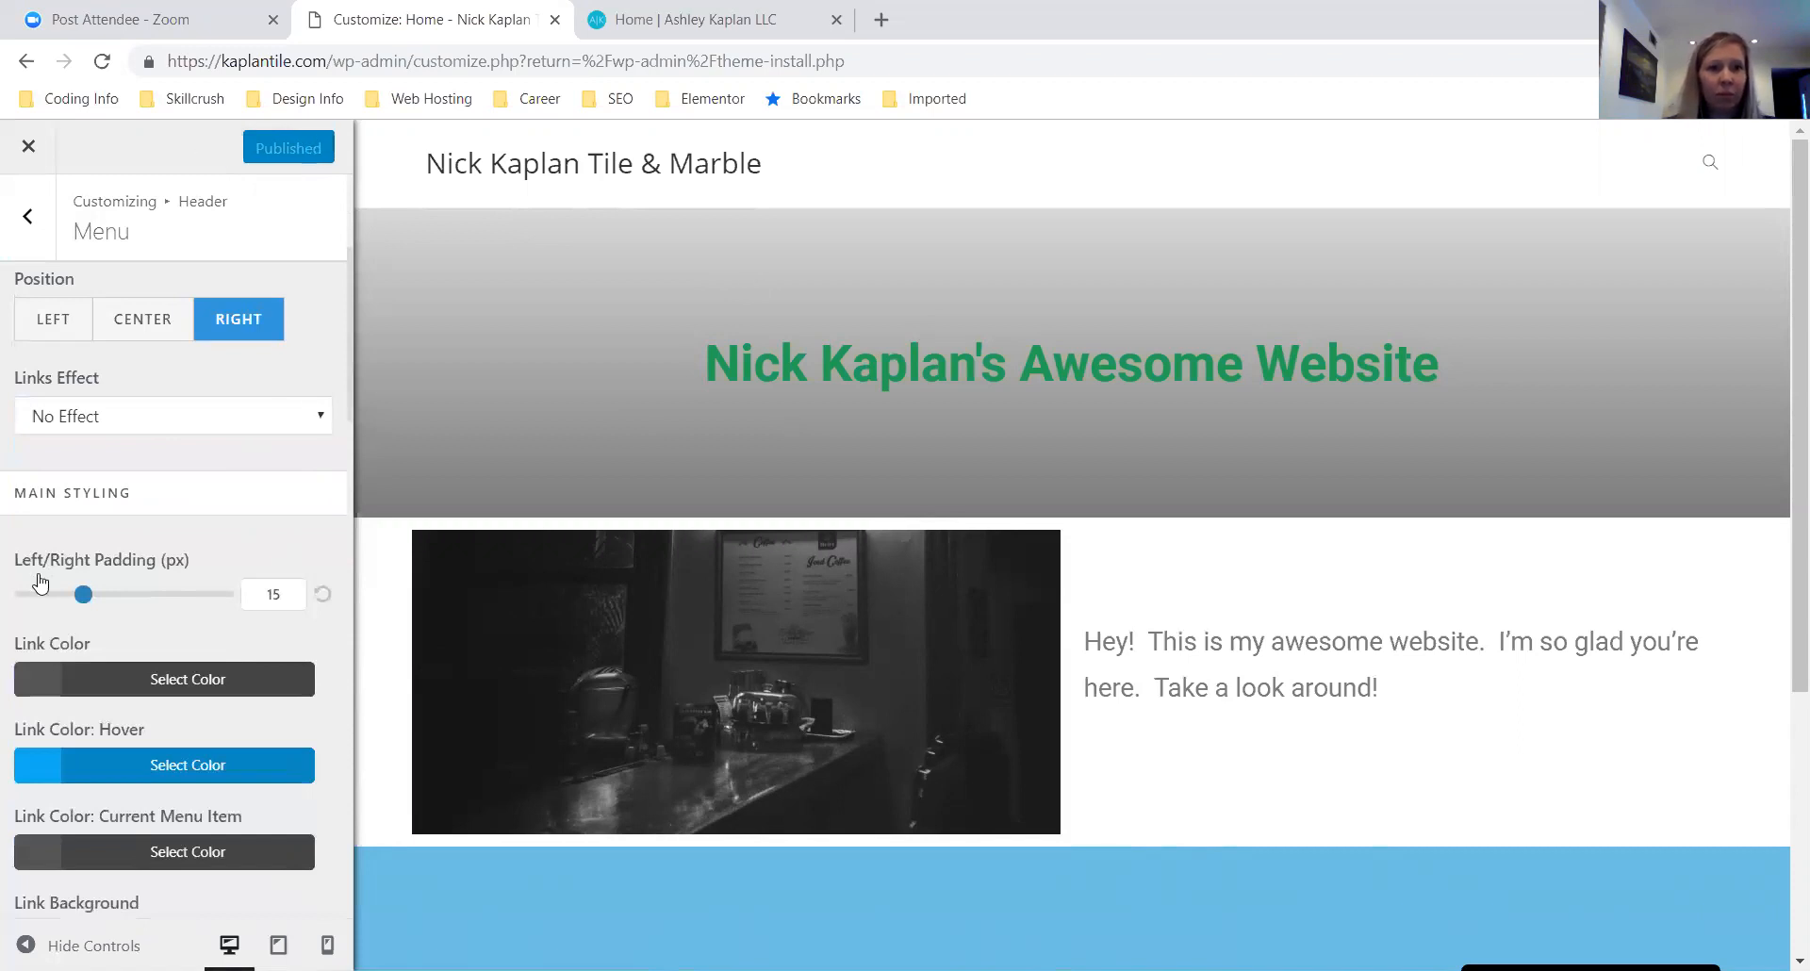
Leave the customizer, add the Home, Services and Blog pages in that order to the site's Main Menu, and save the menu
{"action": "left_click", "coordinate": [28, 149]}
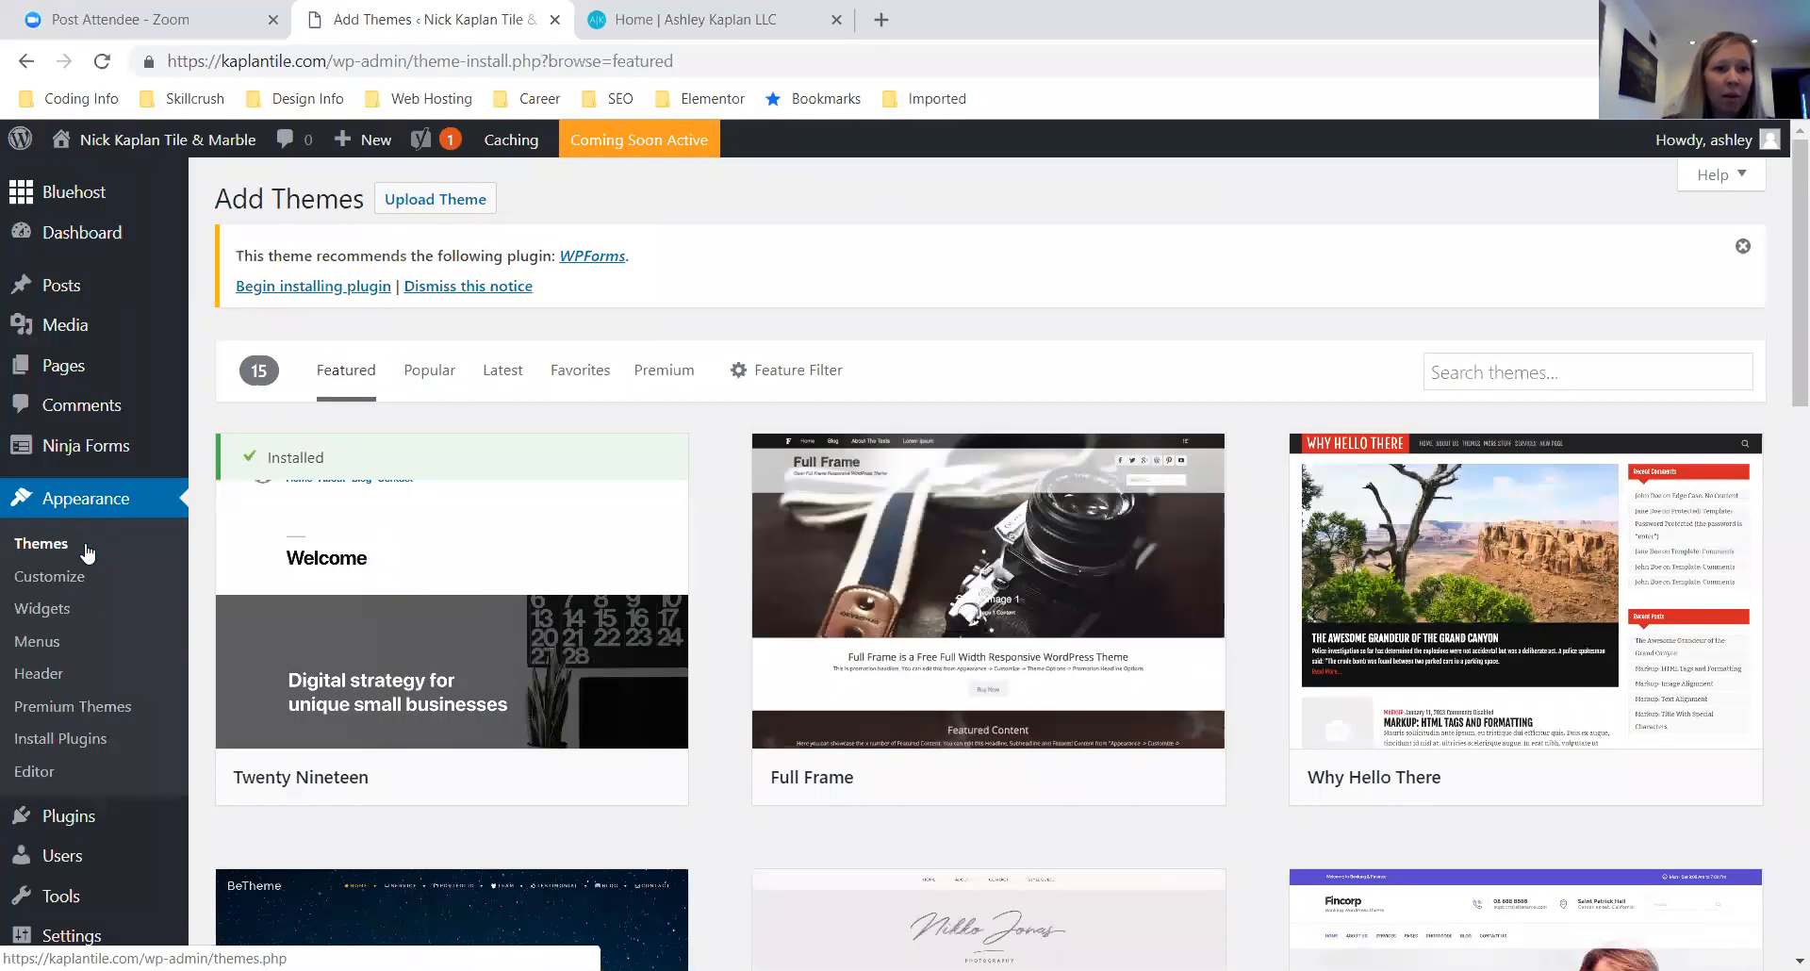
{"action": "left_click", "coordinate": [53, 643]}
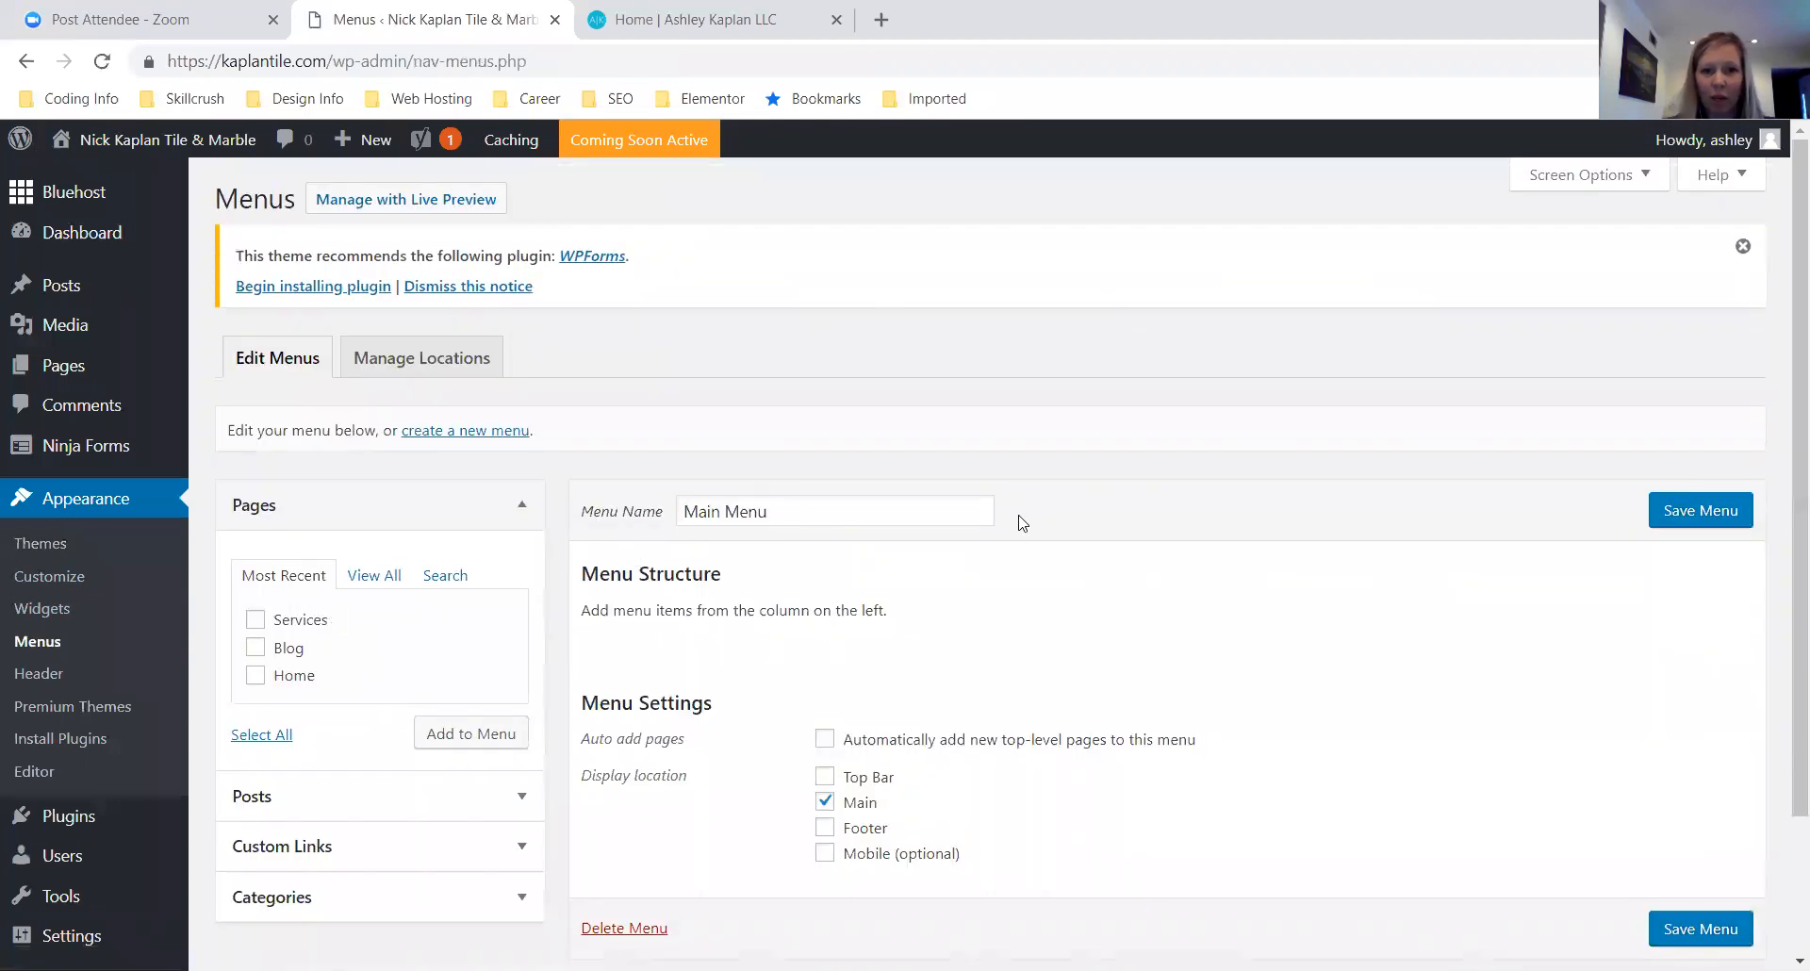
{"action": "left_click", "coordinate": [805, 522]}
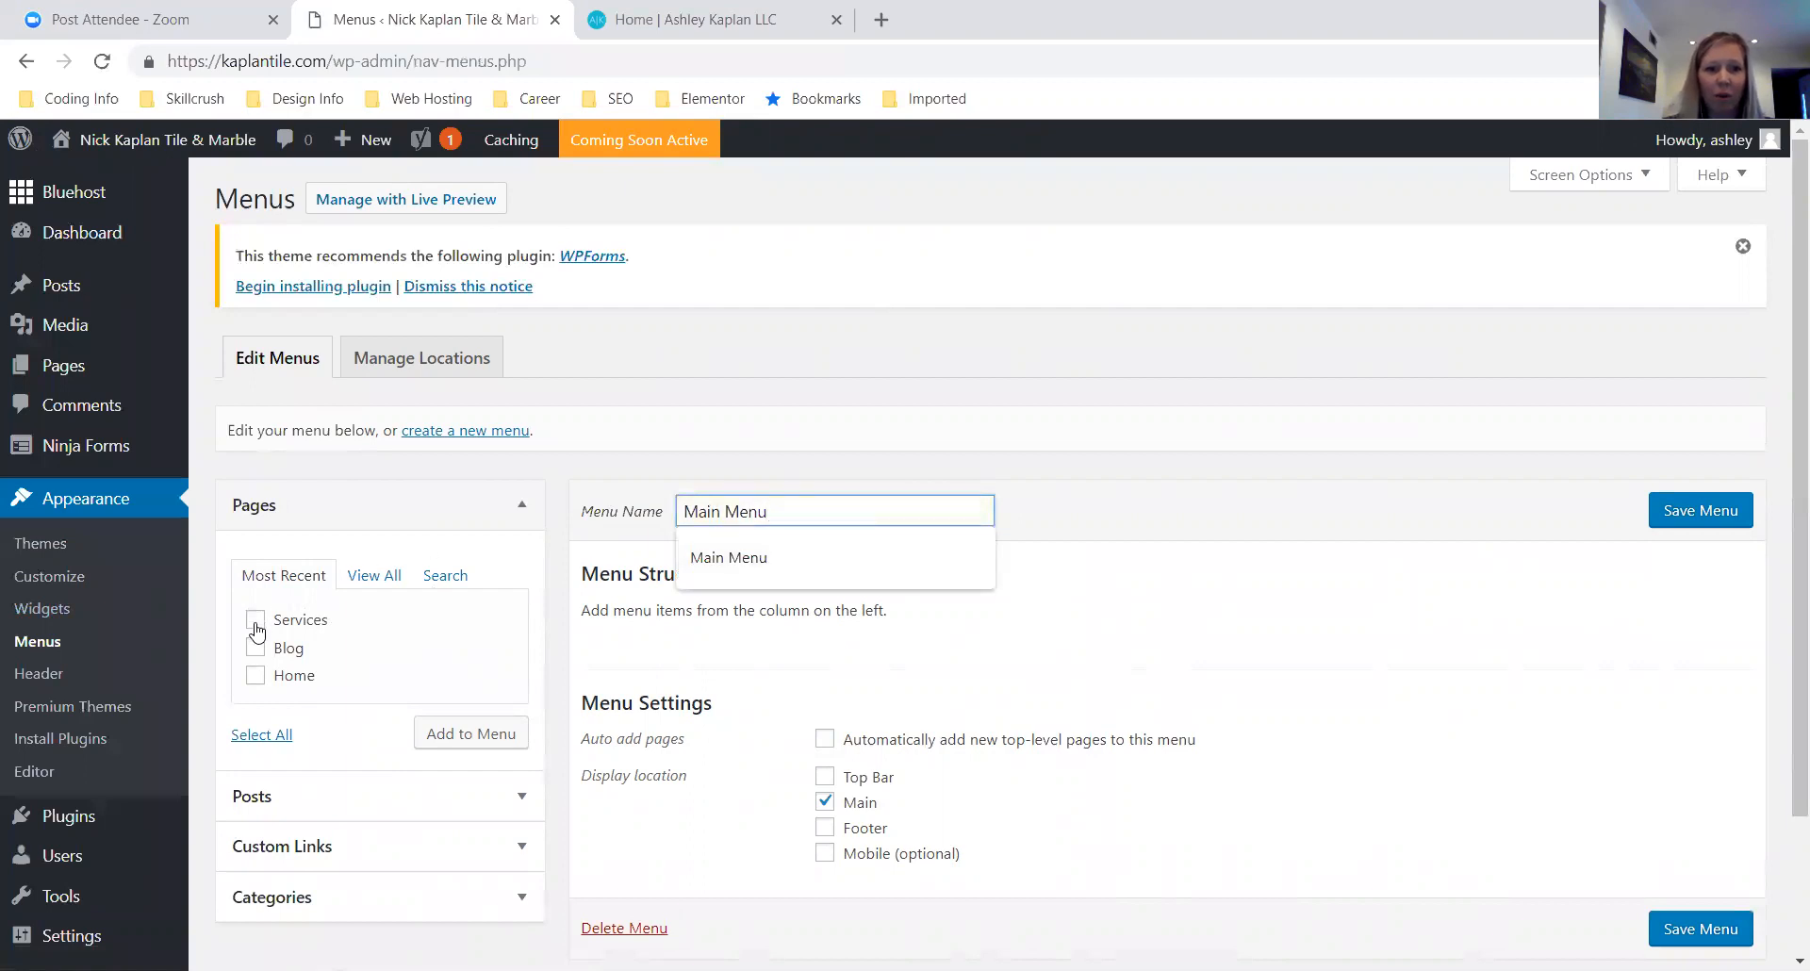
{"action": "left_click", "coordinate": [255, 675]}
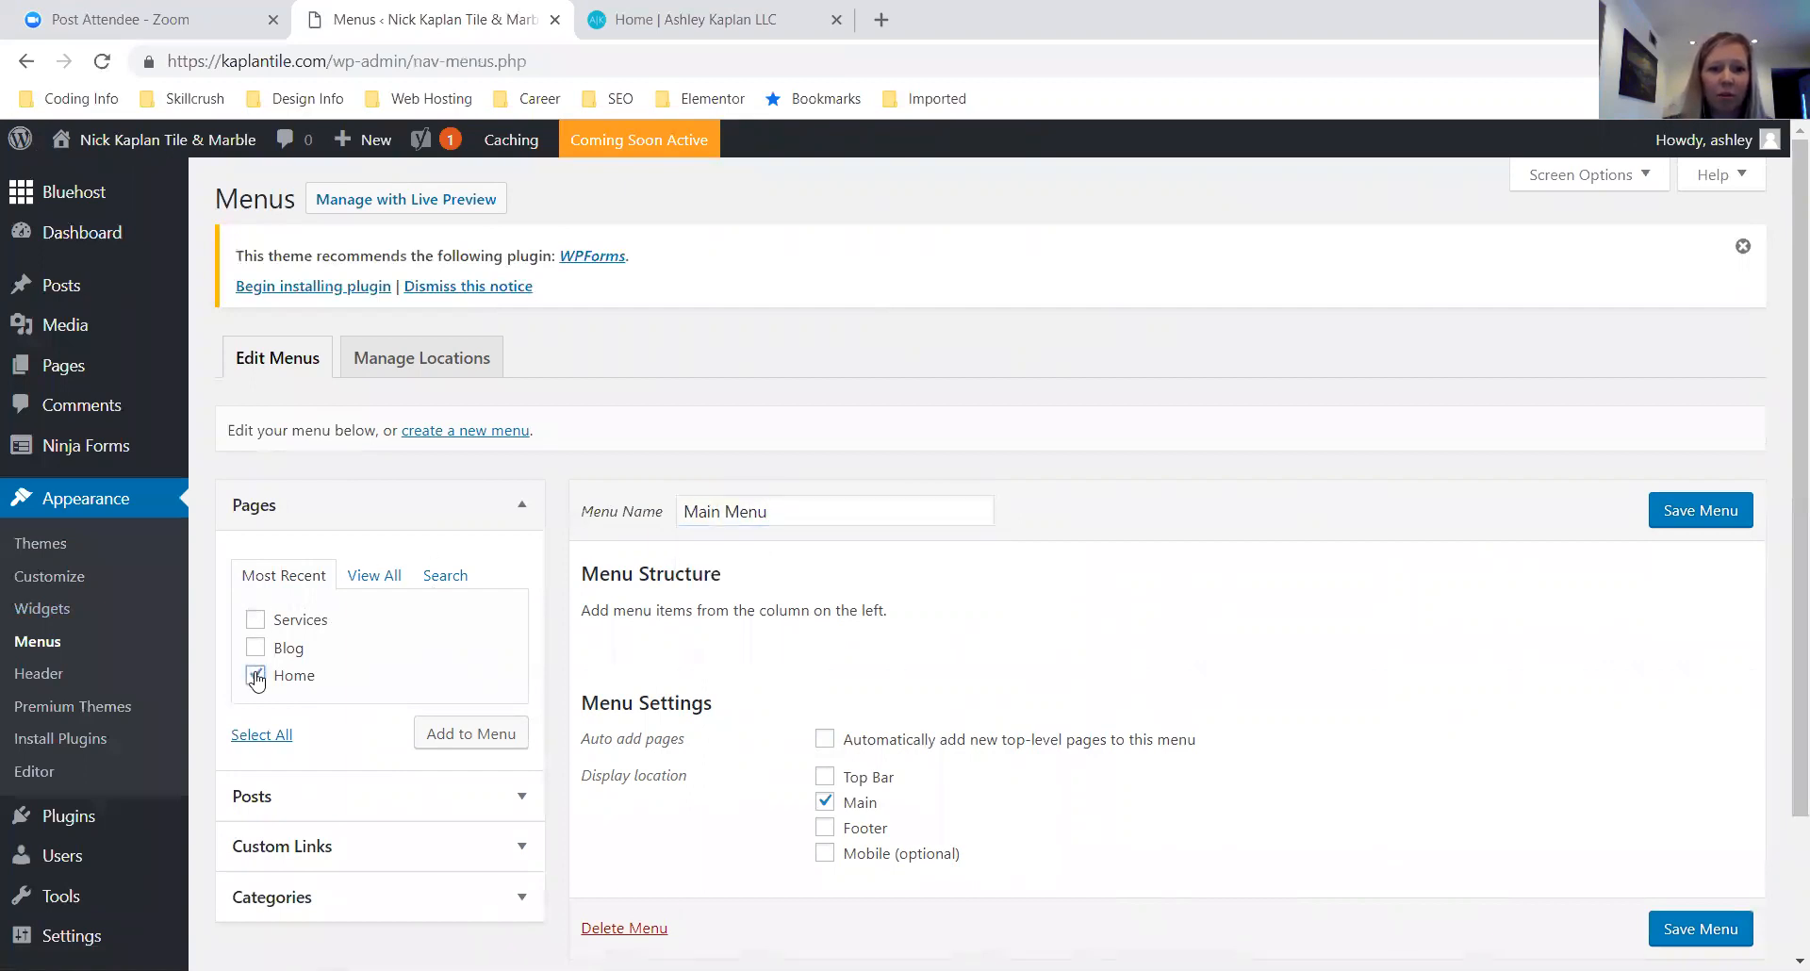
{"action": "left_click", "coordinate": [472, 733]}
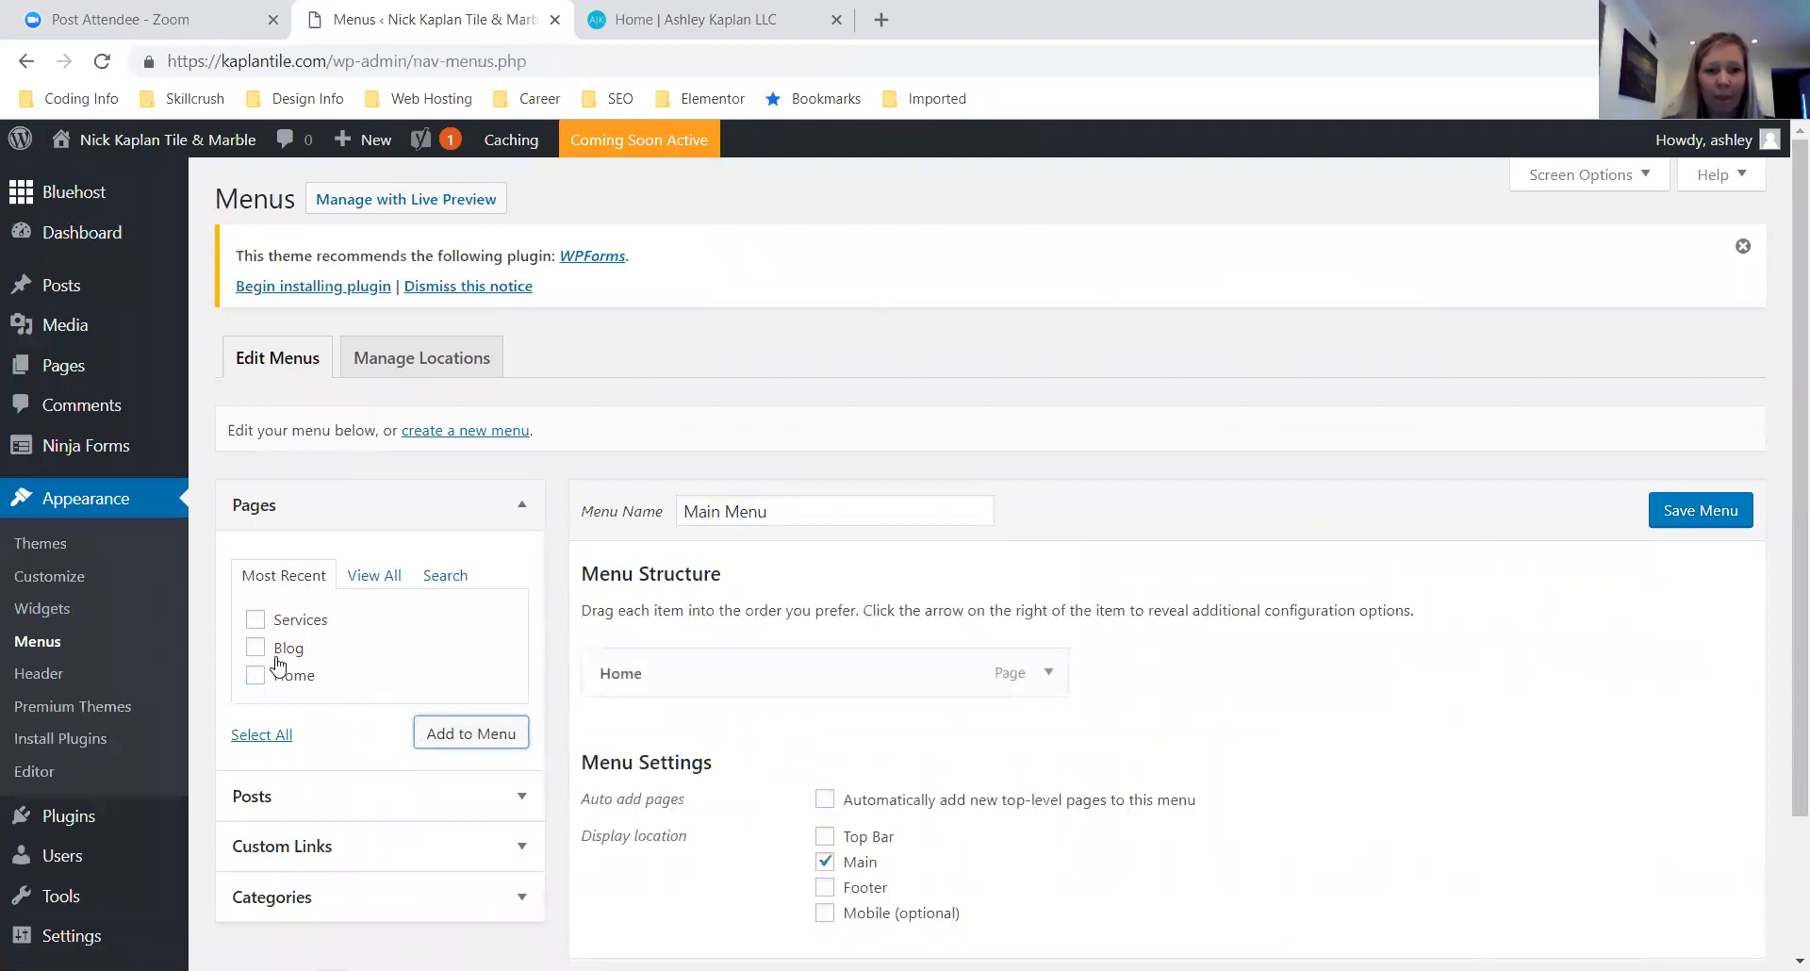
{"action": "left_click", "coordinate": [256, 619]}
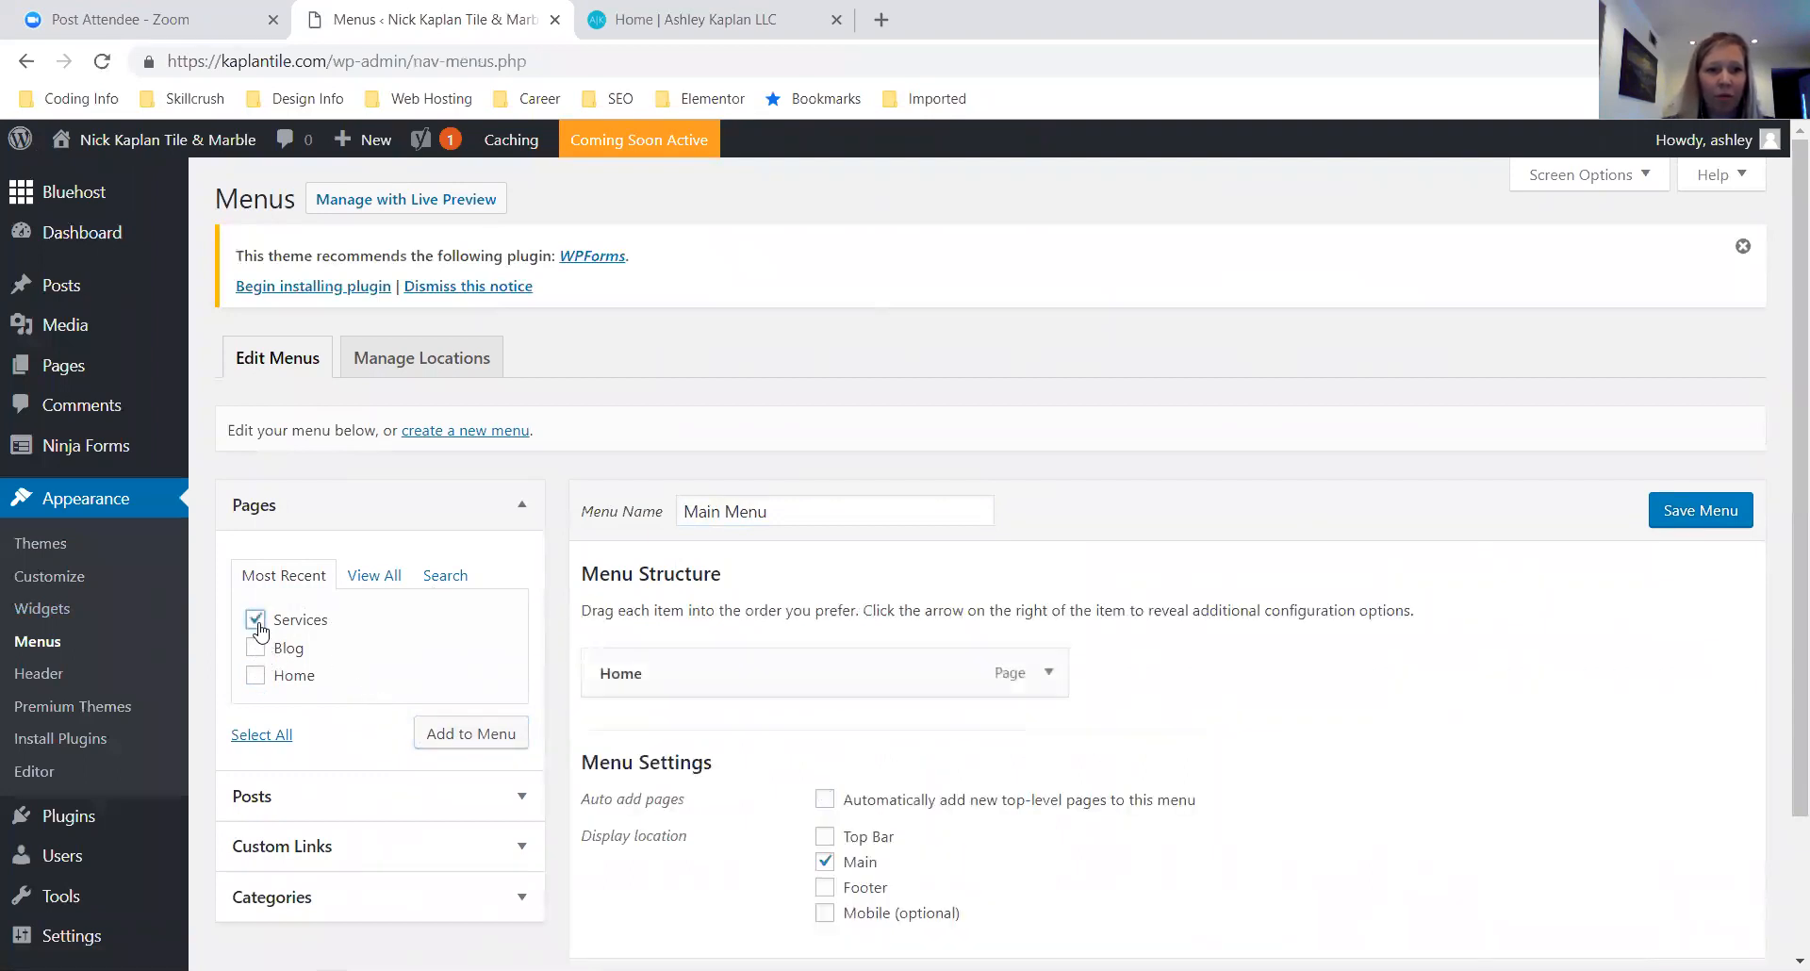
{"action": "left_click", "coordinate": [482, 742]}
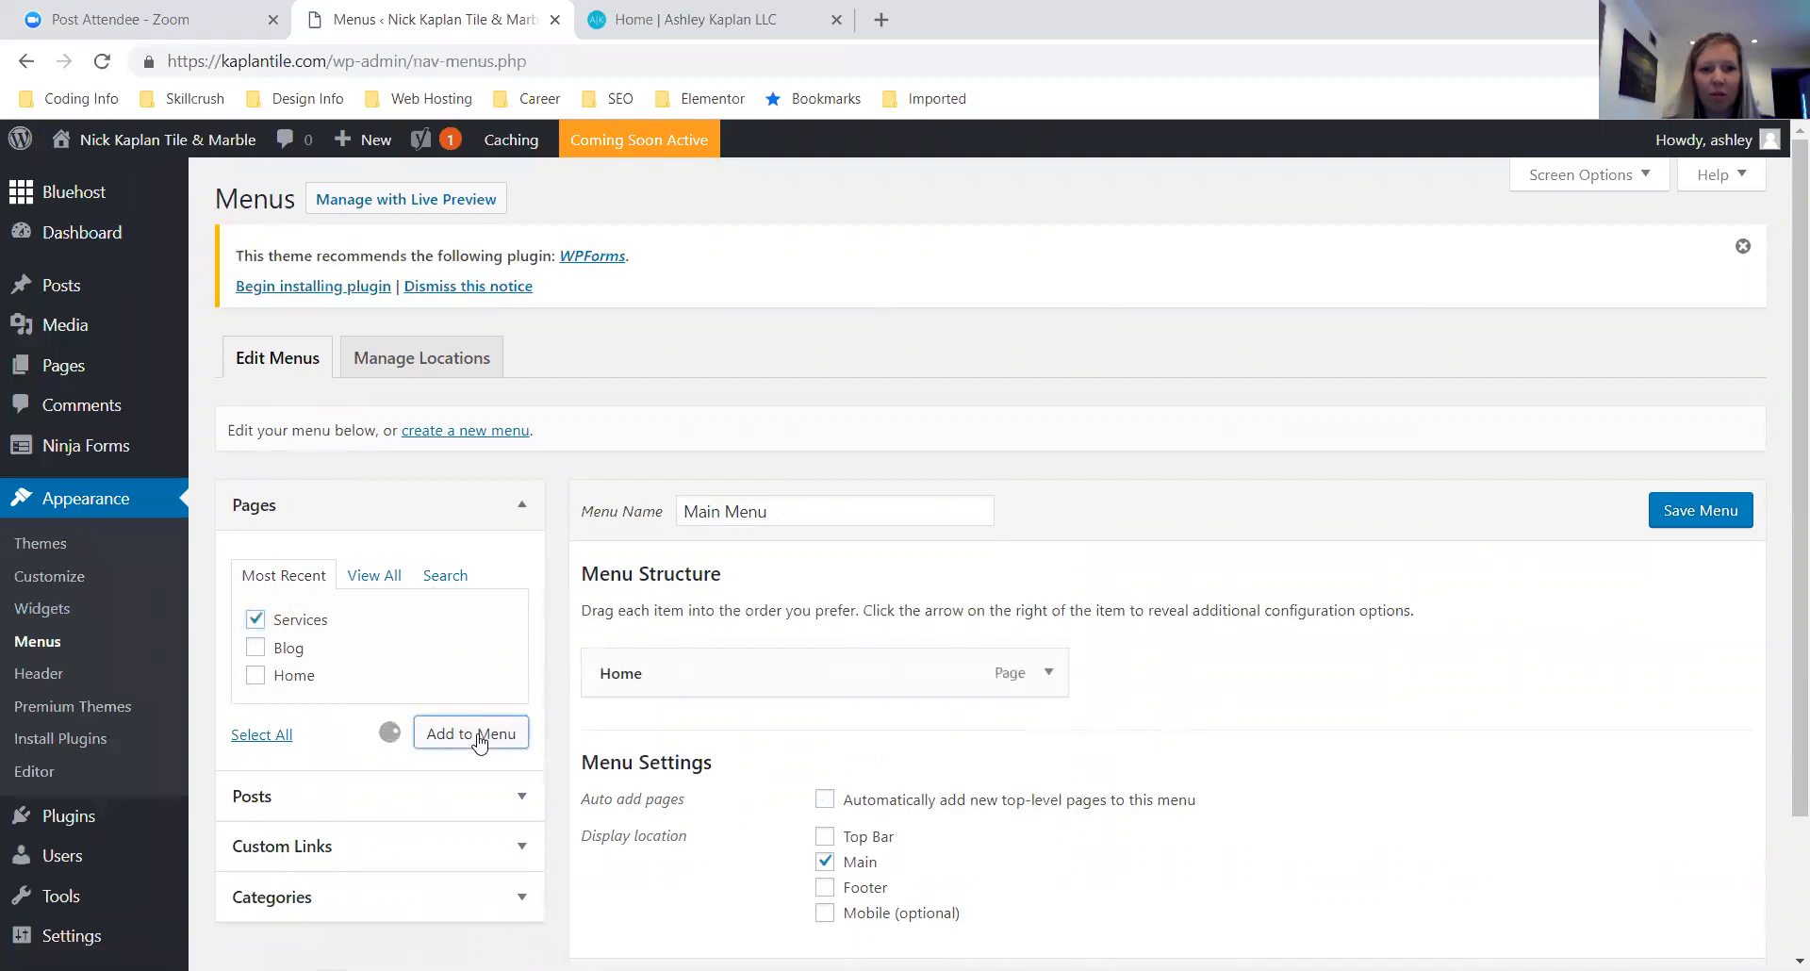
{"action": "left_click", "coordinate": [256, 652]}
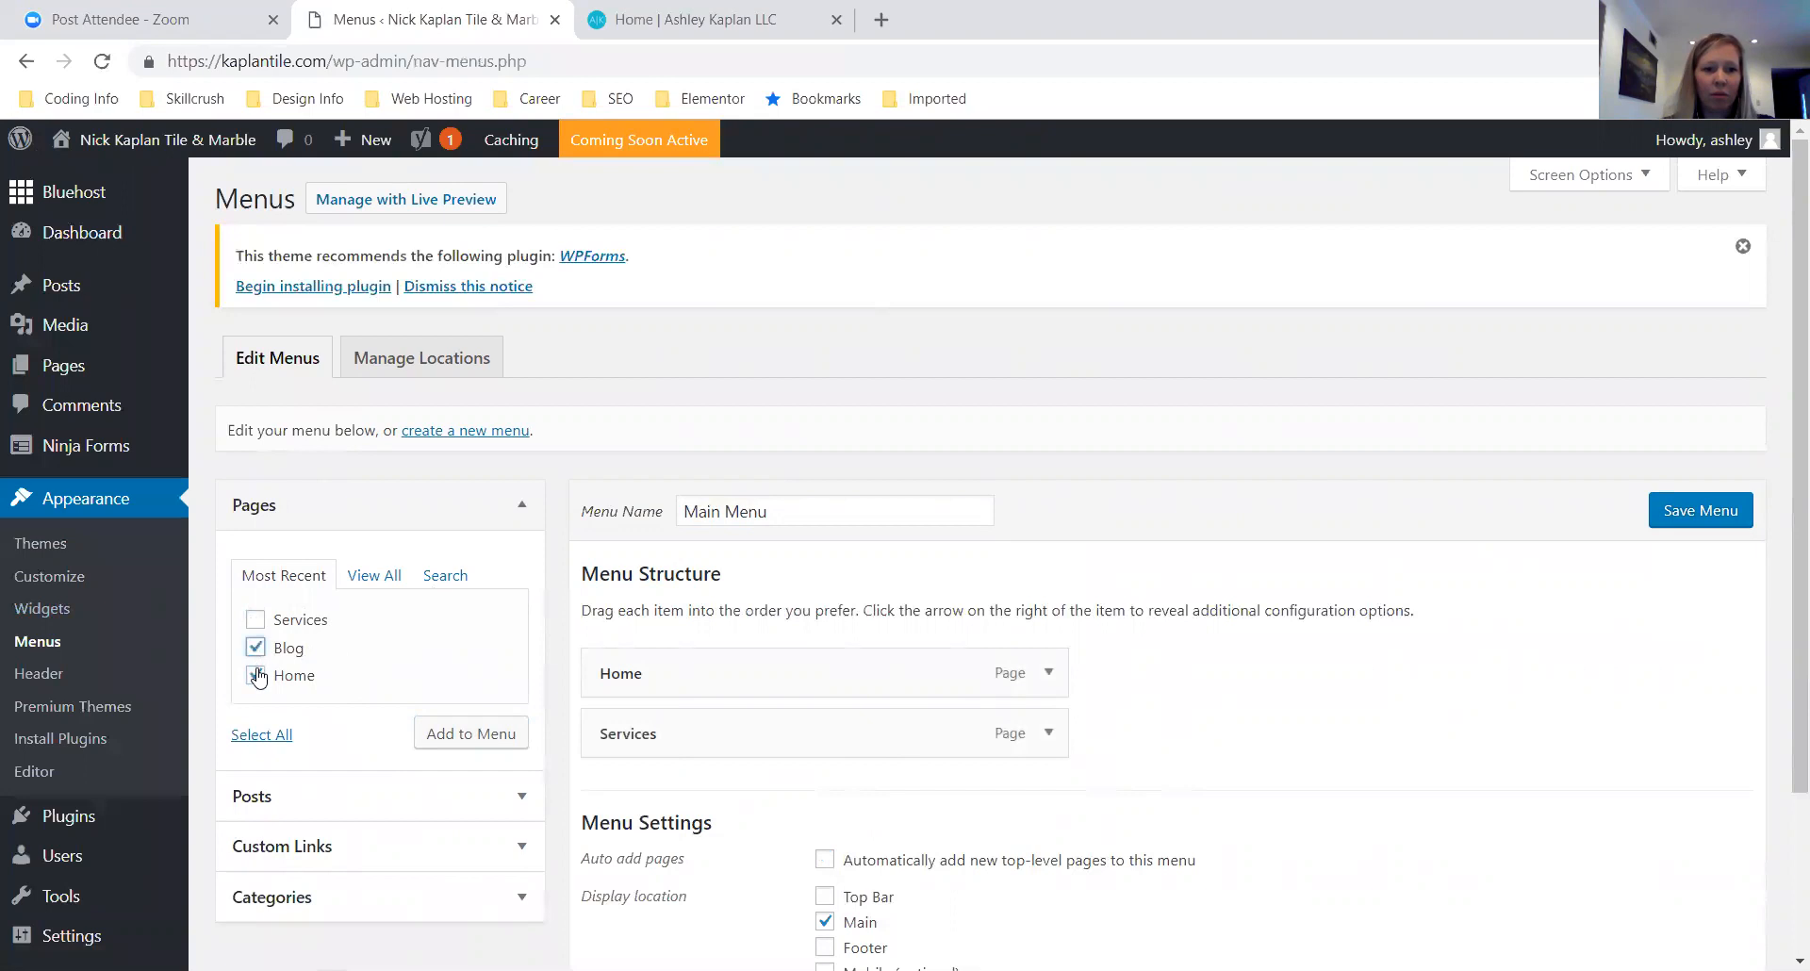
{"action": "left_click", "coordinate": [445, 734]}
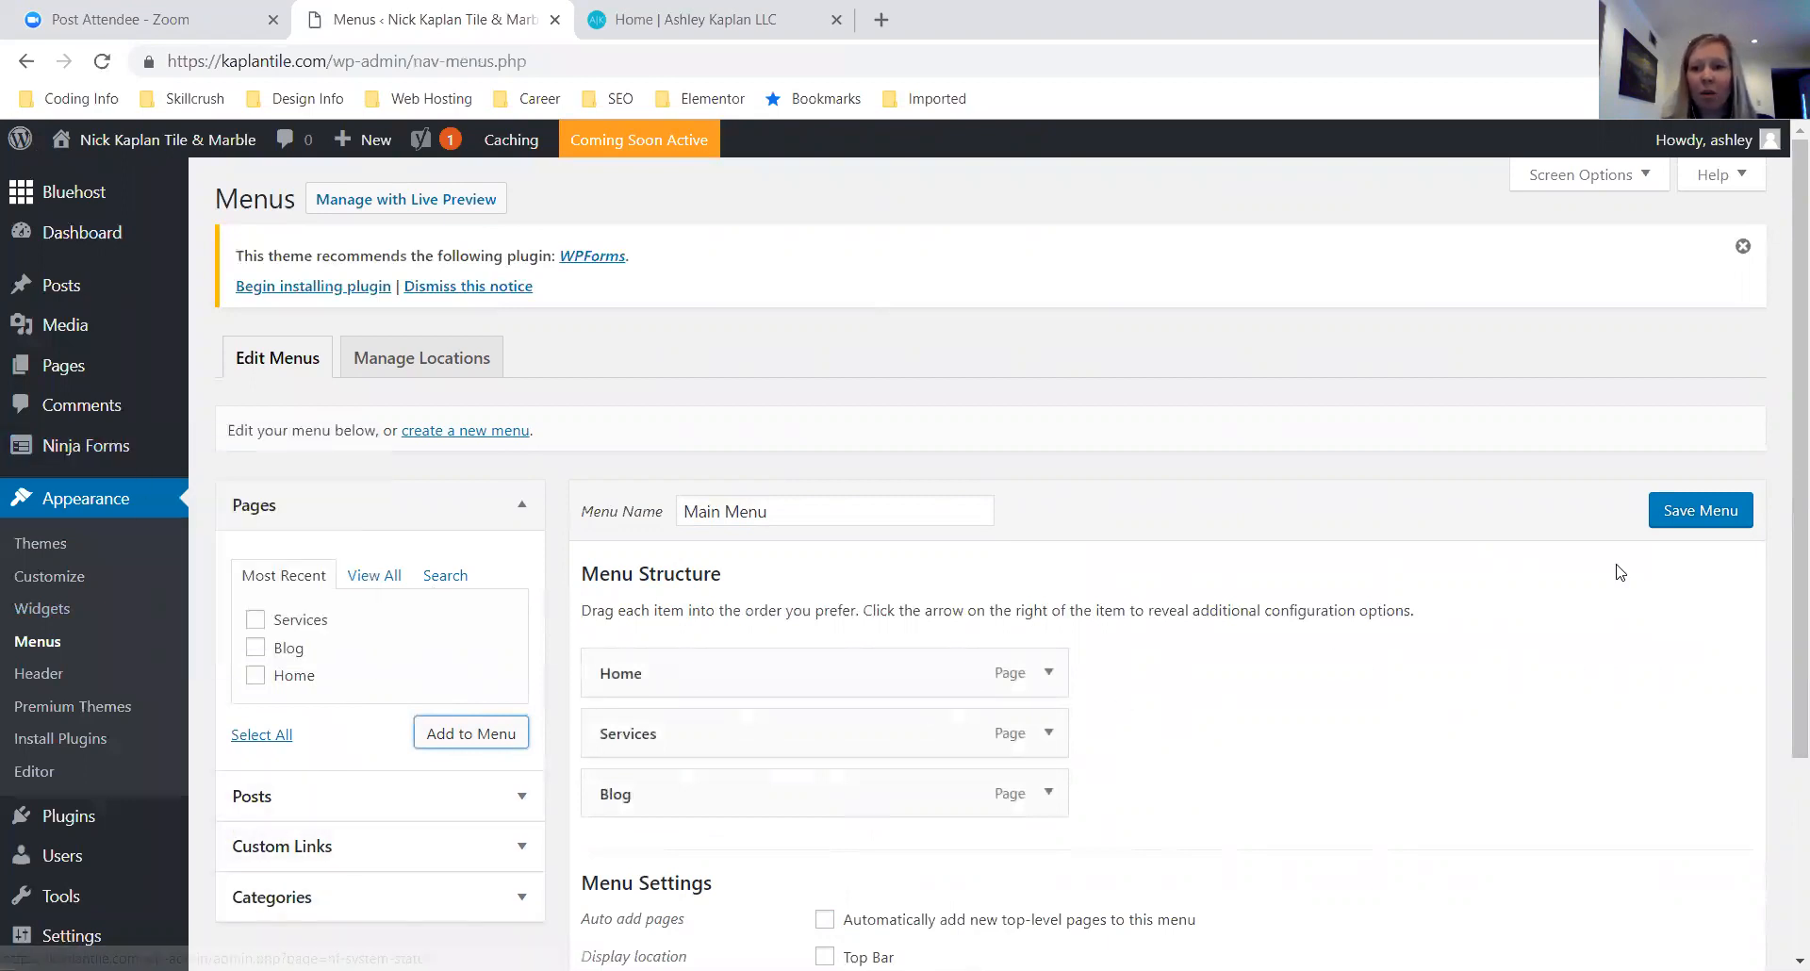
{"action": "left_click", "coordinate": [1702, 510]}
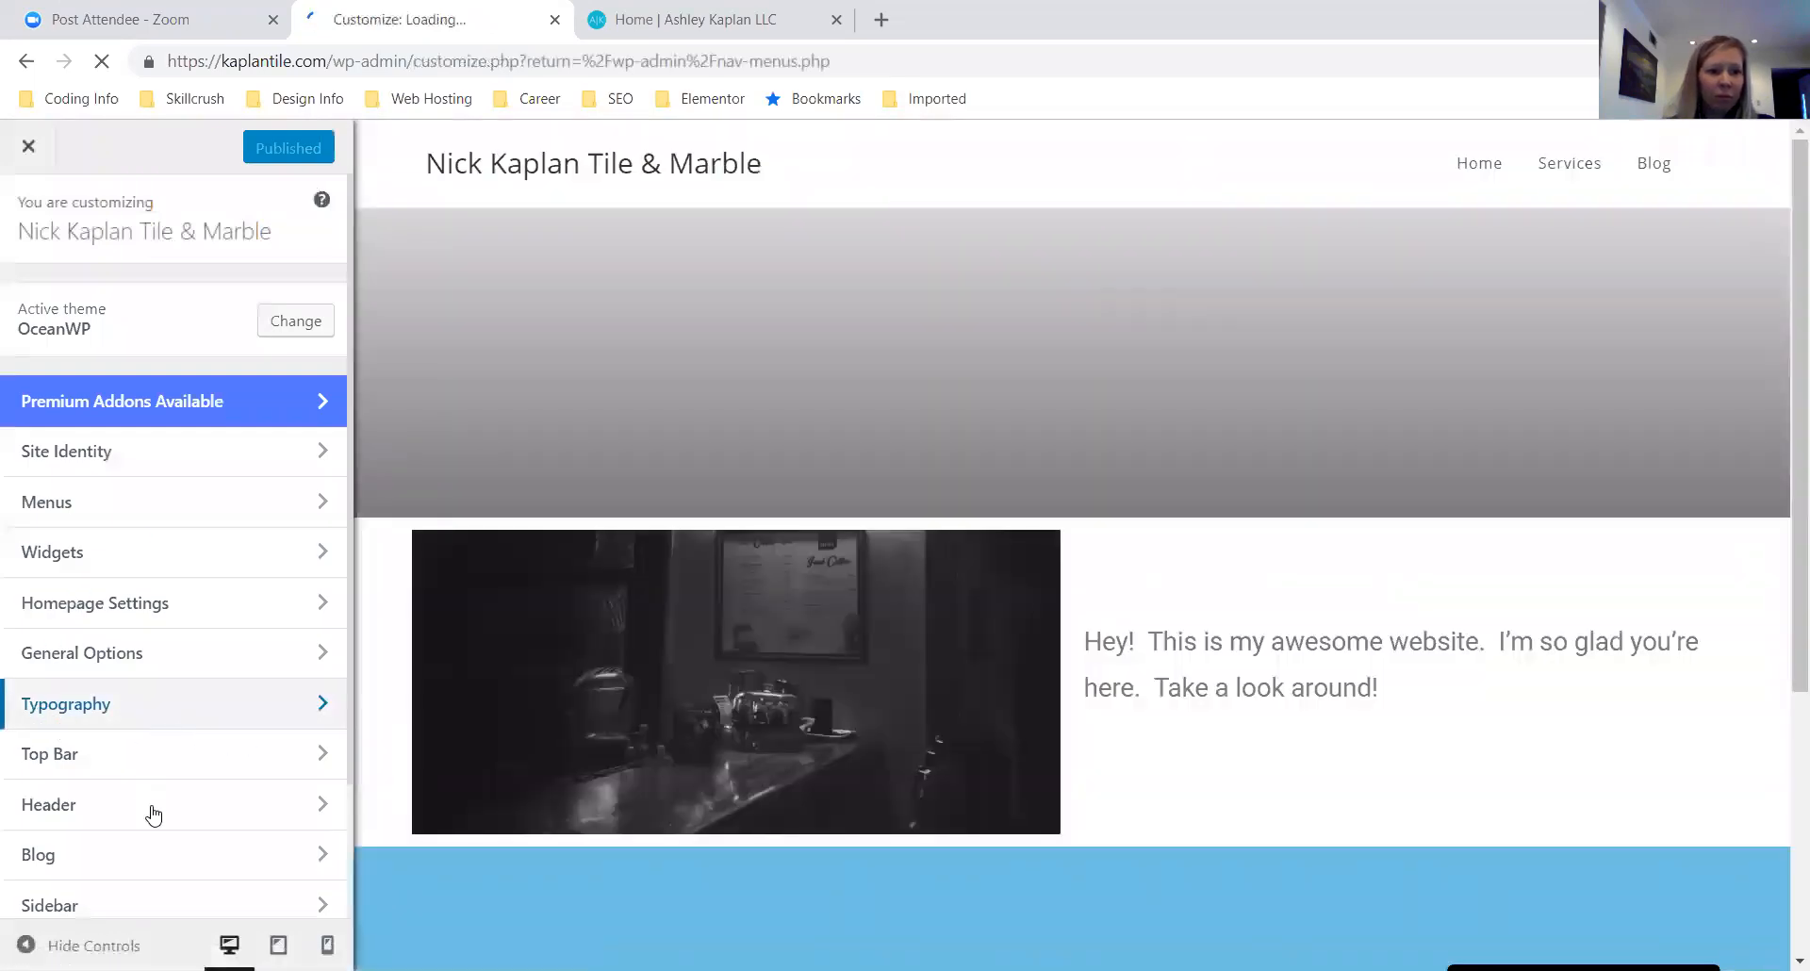
Set the links effect of the header menu to Underline From Left in the customizer
{"action": "scroll", "coordinate": [153, 801], "scroll_direction": "down", "scroll_amount": 3}
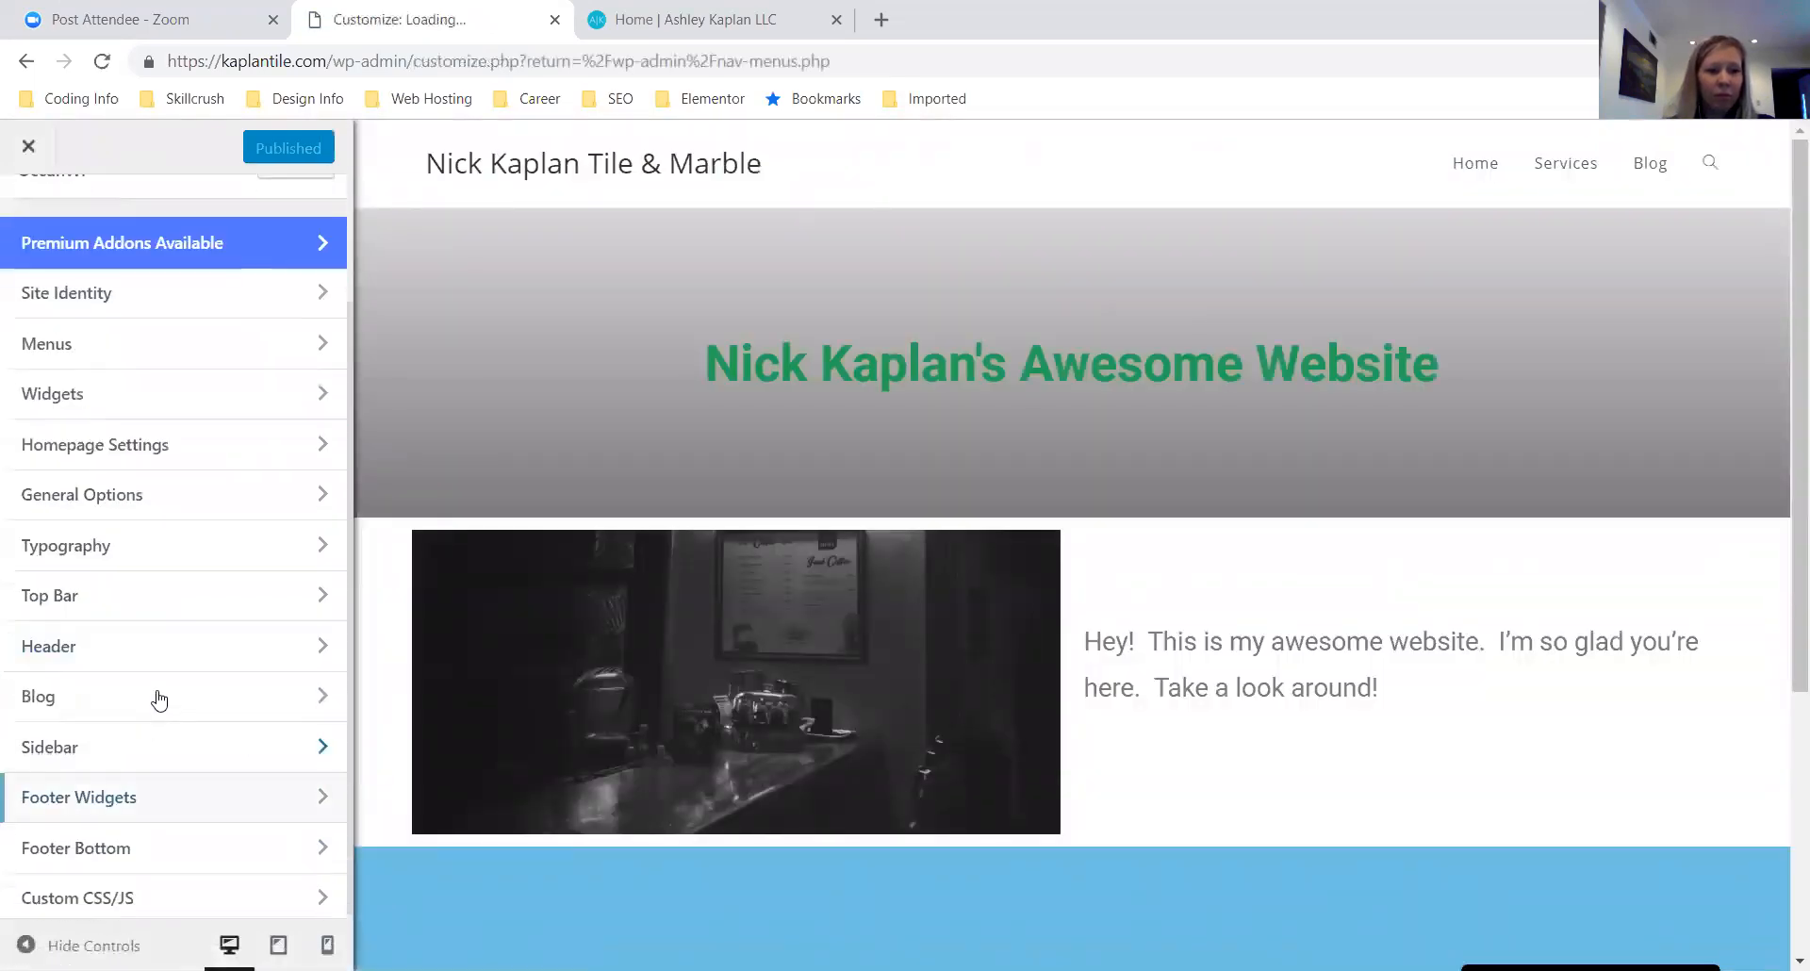
{"action": "left_click", "coordinate": [156, 666]}
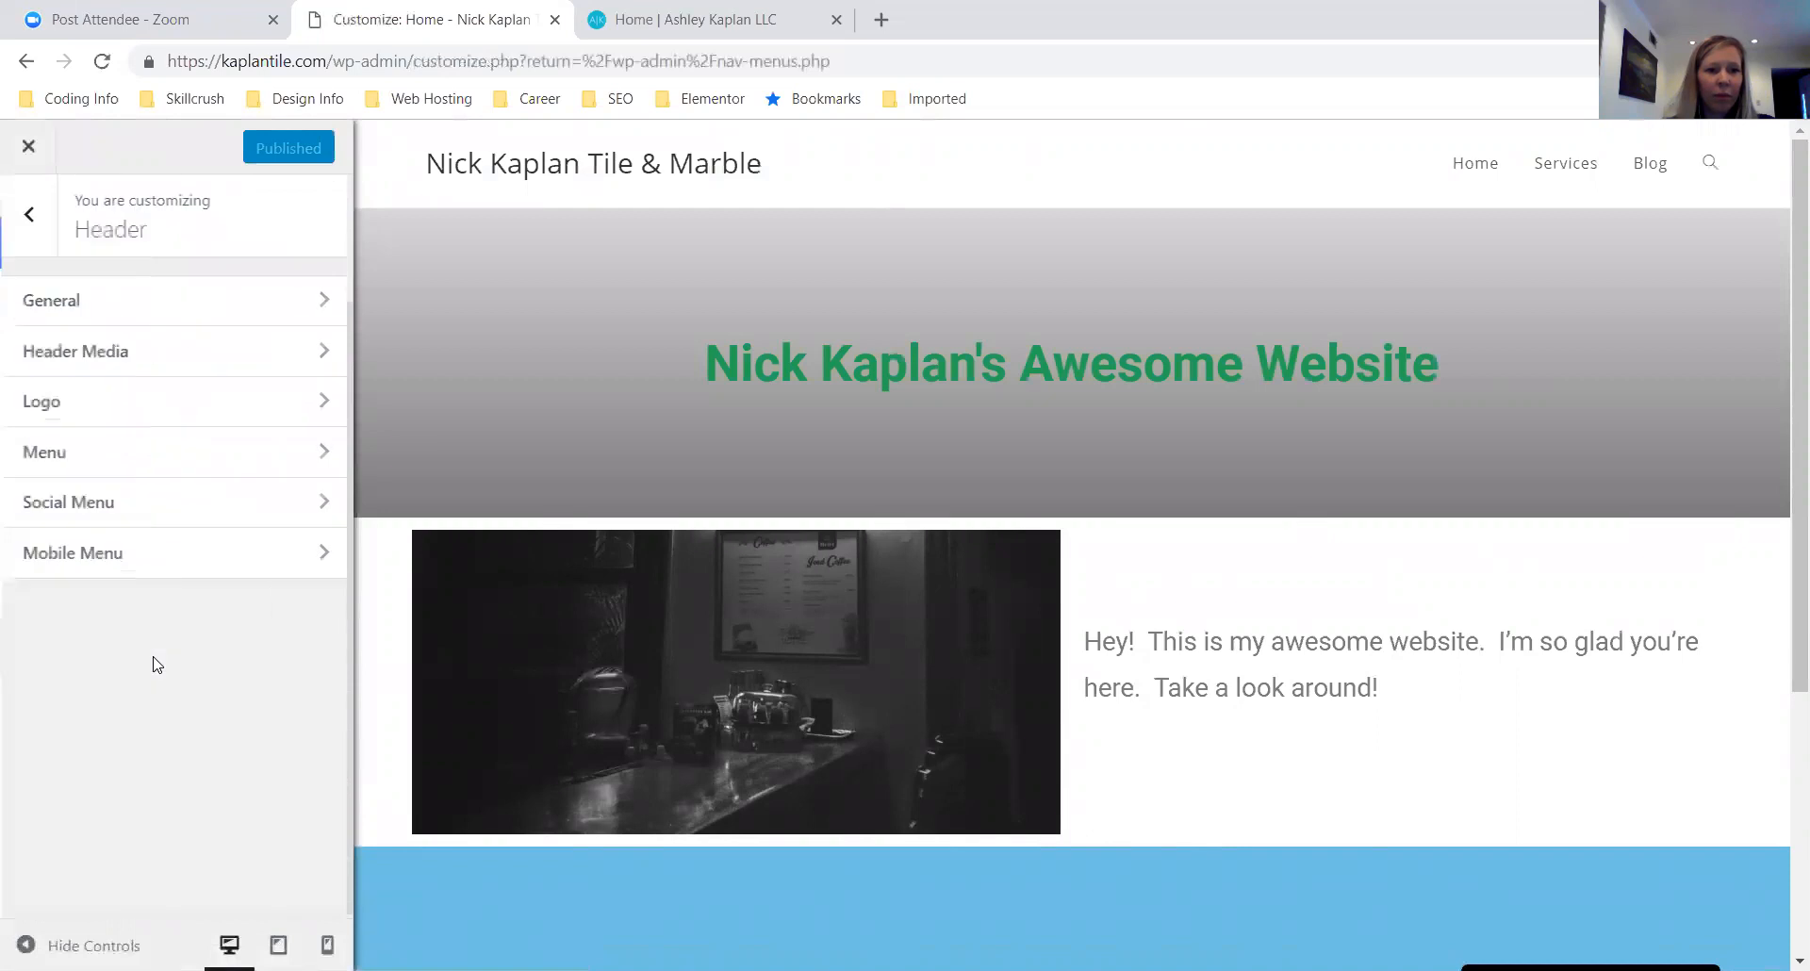
{"action": "left_click", "coordinate": [166, 455]}
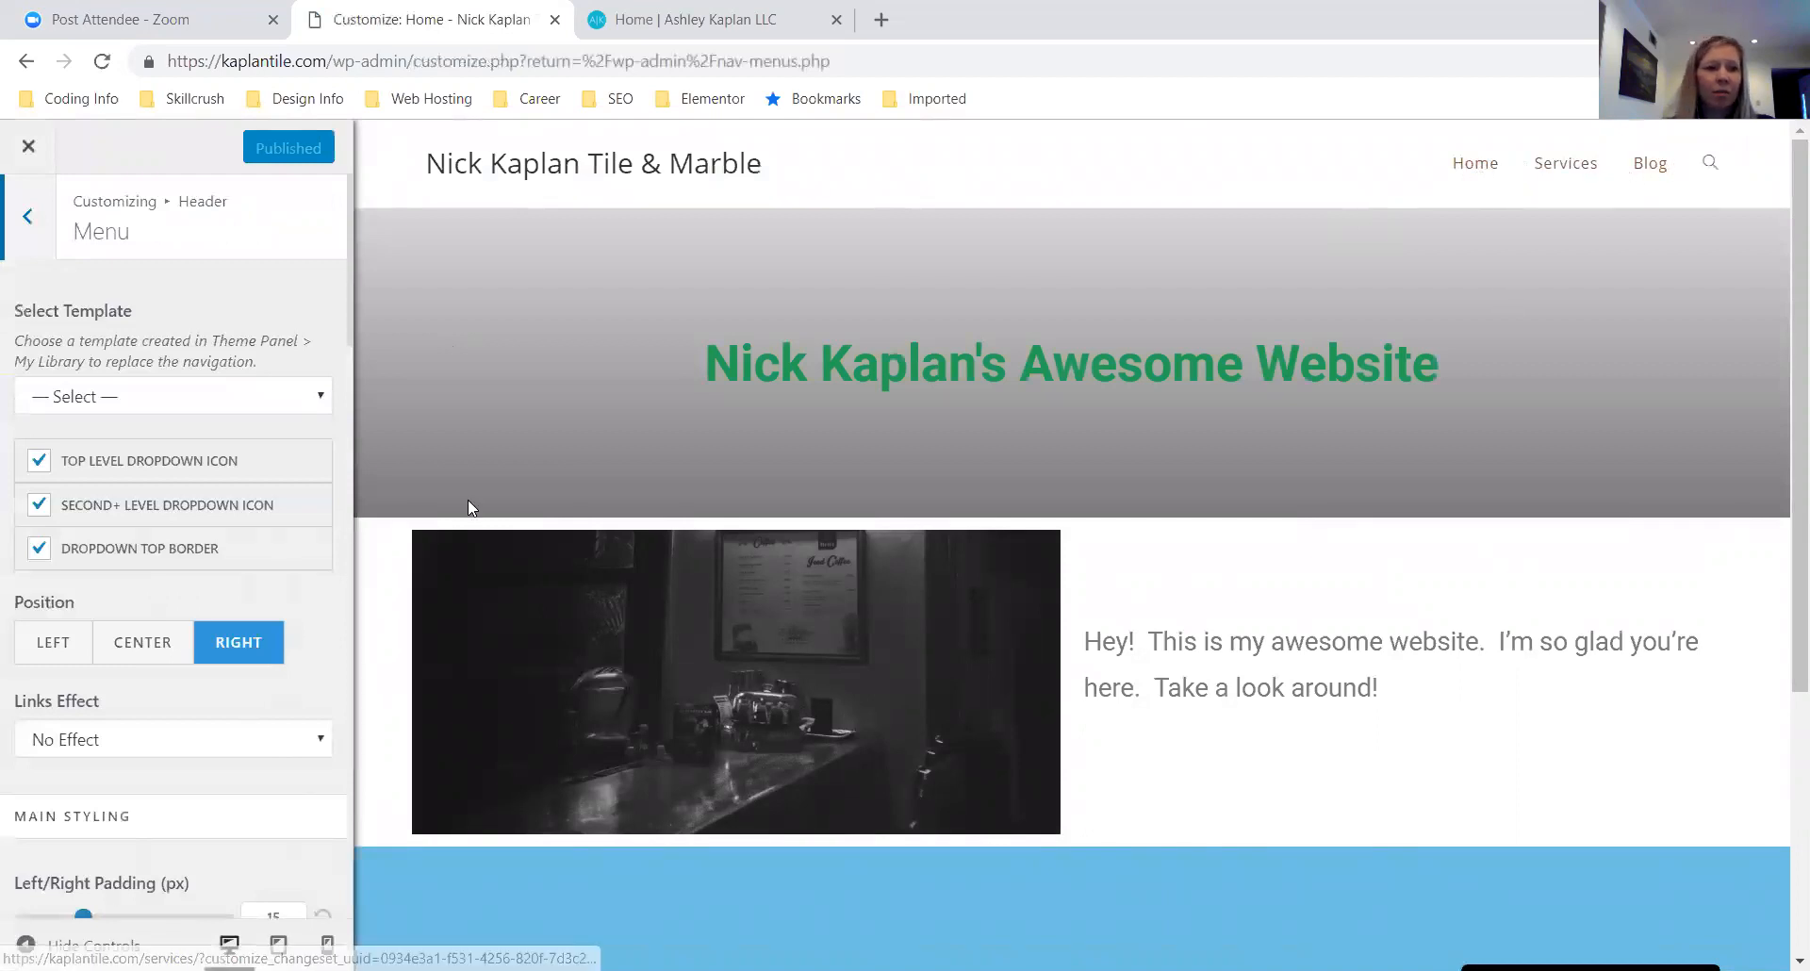
{"action": "left_click", "coordinate": [270, 747]}
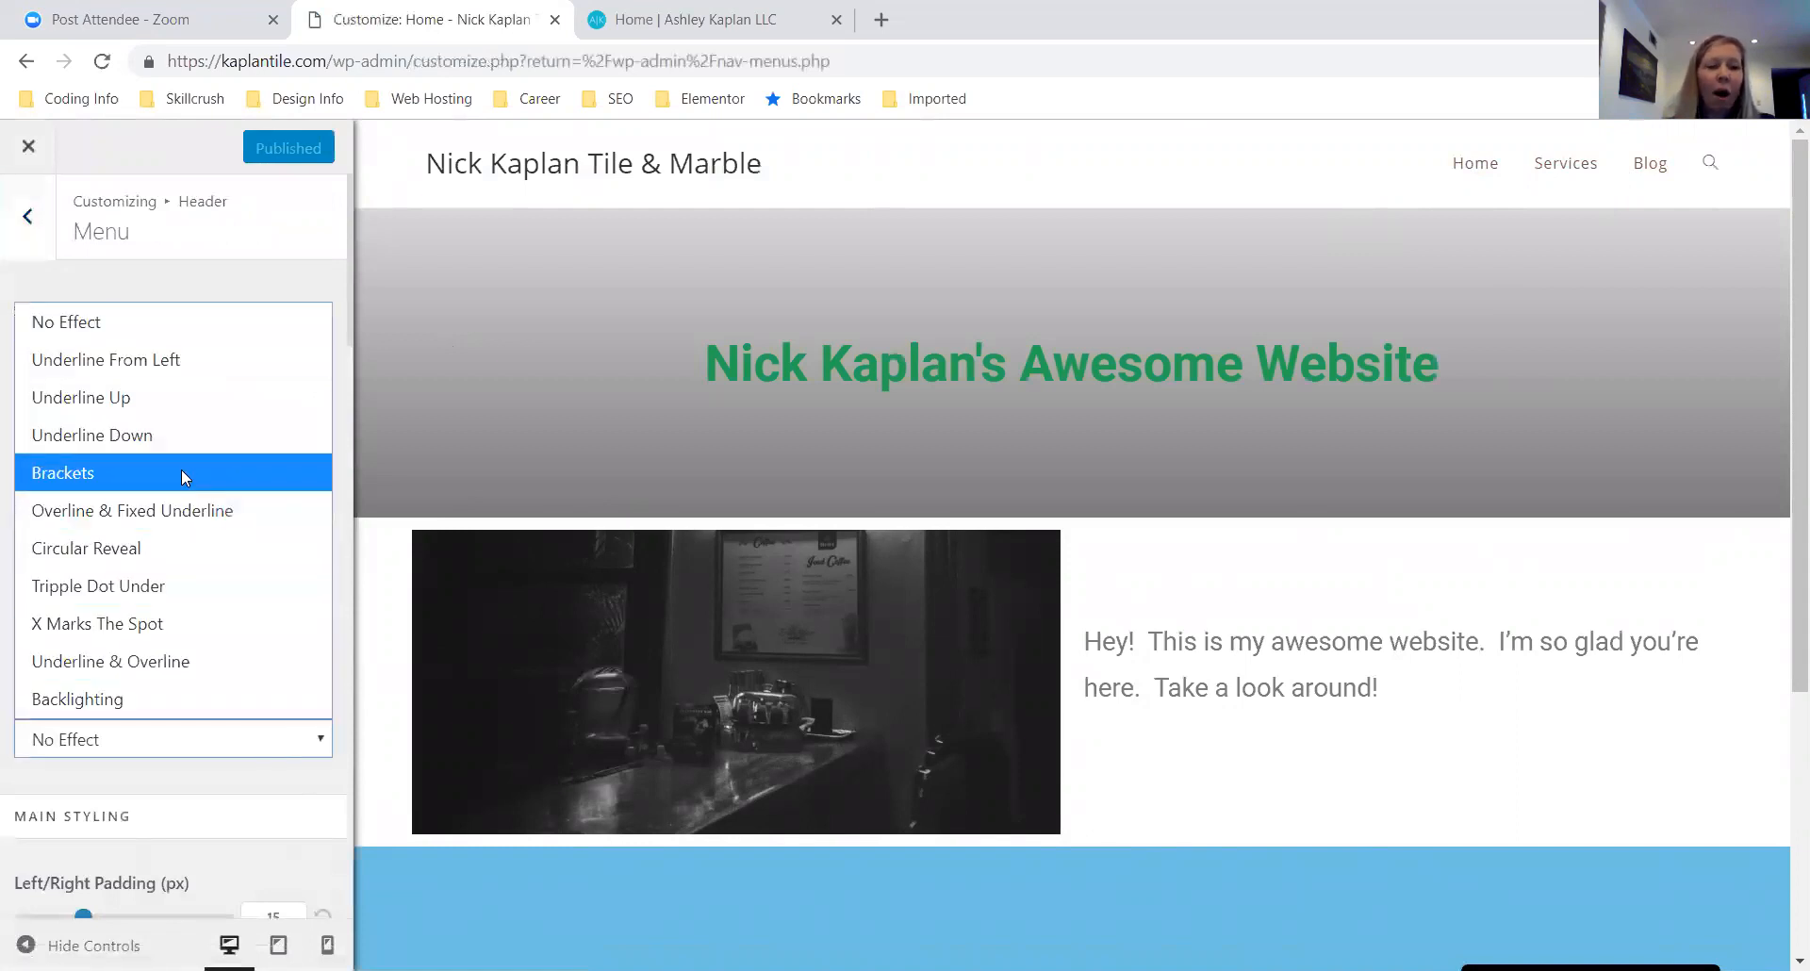
{"action": "left_click", "coordinate": [128, 356]}
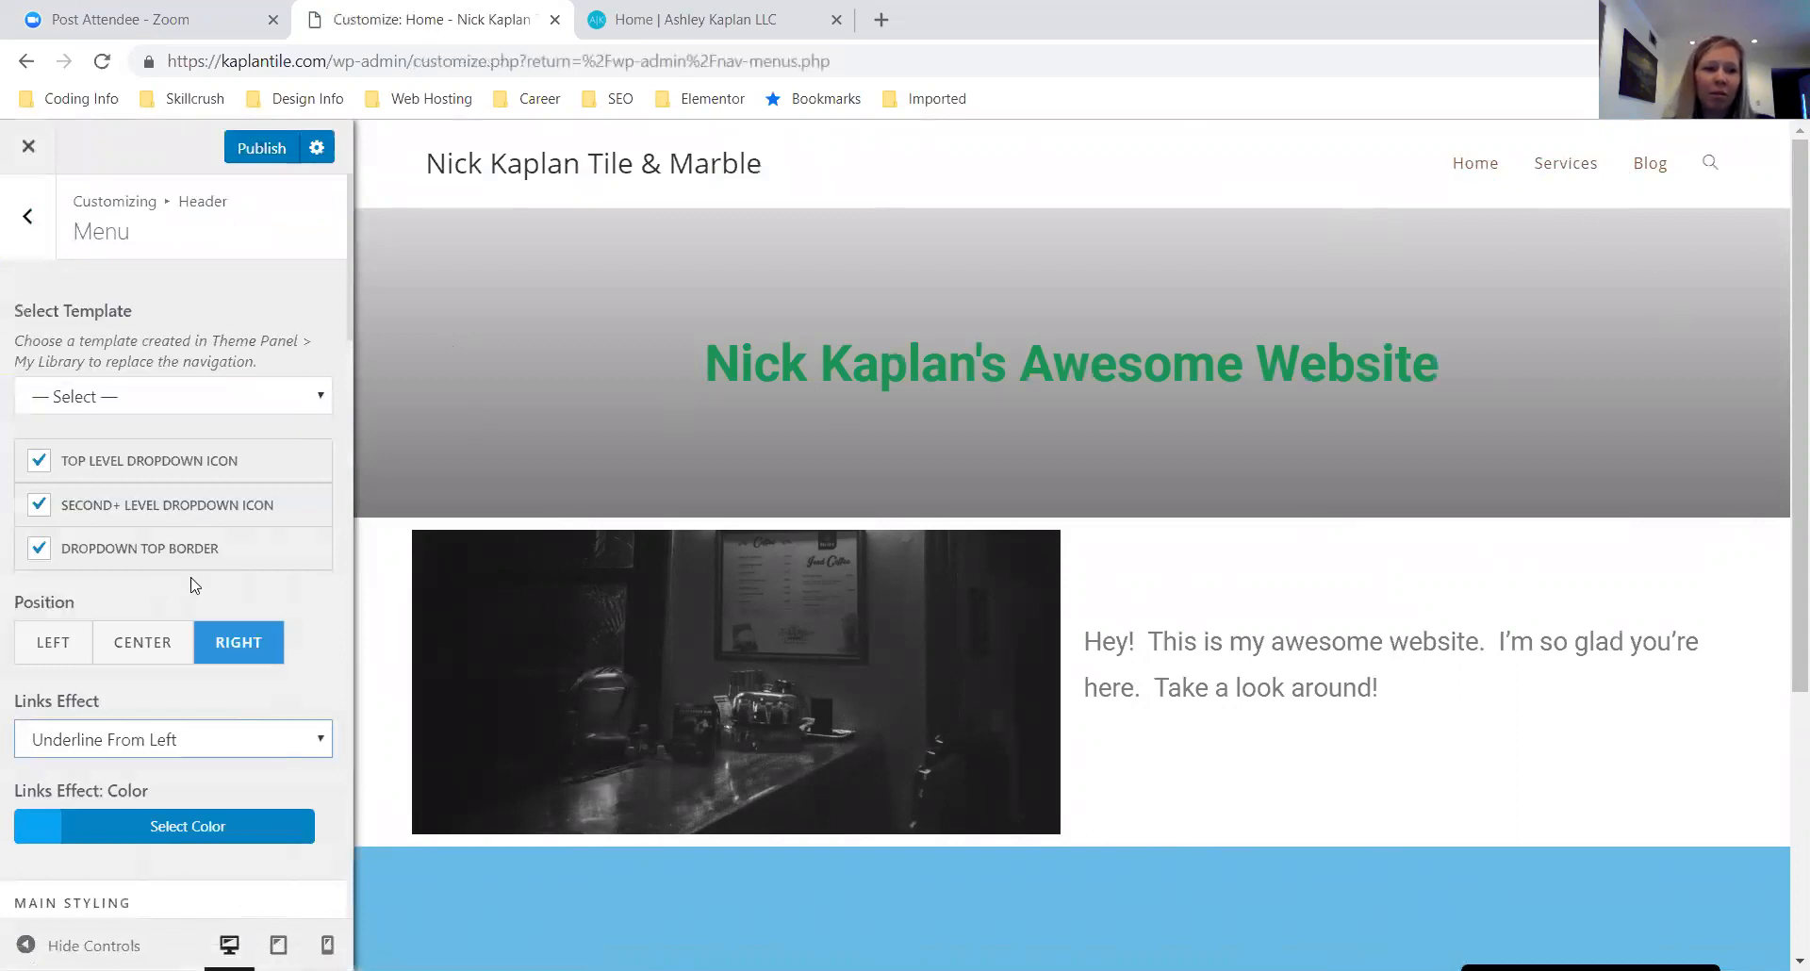
Look through the header menu's link, dropdown, search icon and category post styling options, and return to the Header sections
{"action": "scroll", "coordinate": [190, 557], "scroll_direction": "down", "scroll_amount": 6}
{"action": "scroll", "coordinate": [193, 558], "scroll_direction": "down", "scroll_amount": 8}
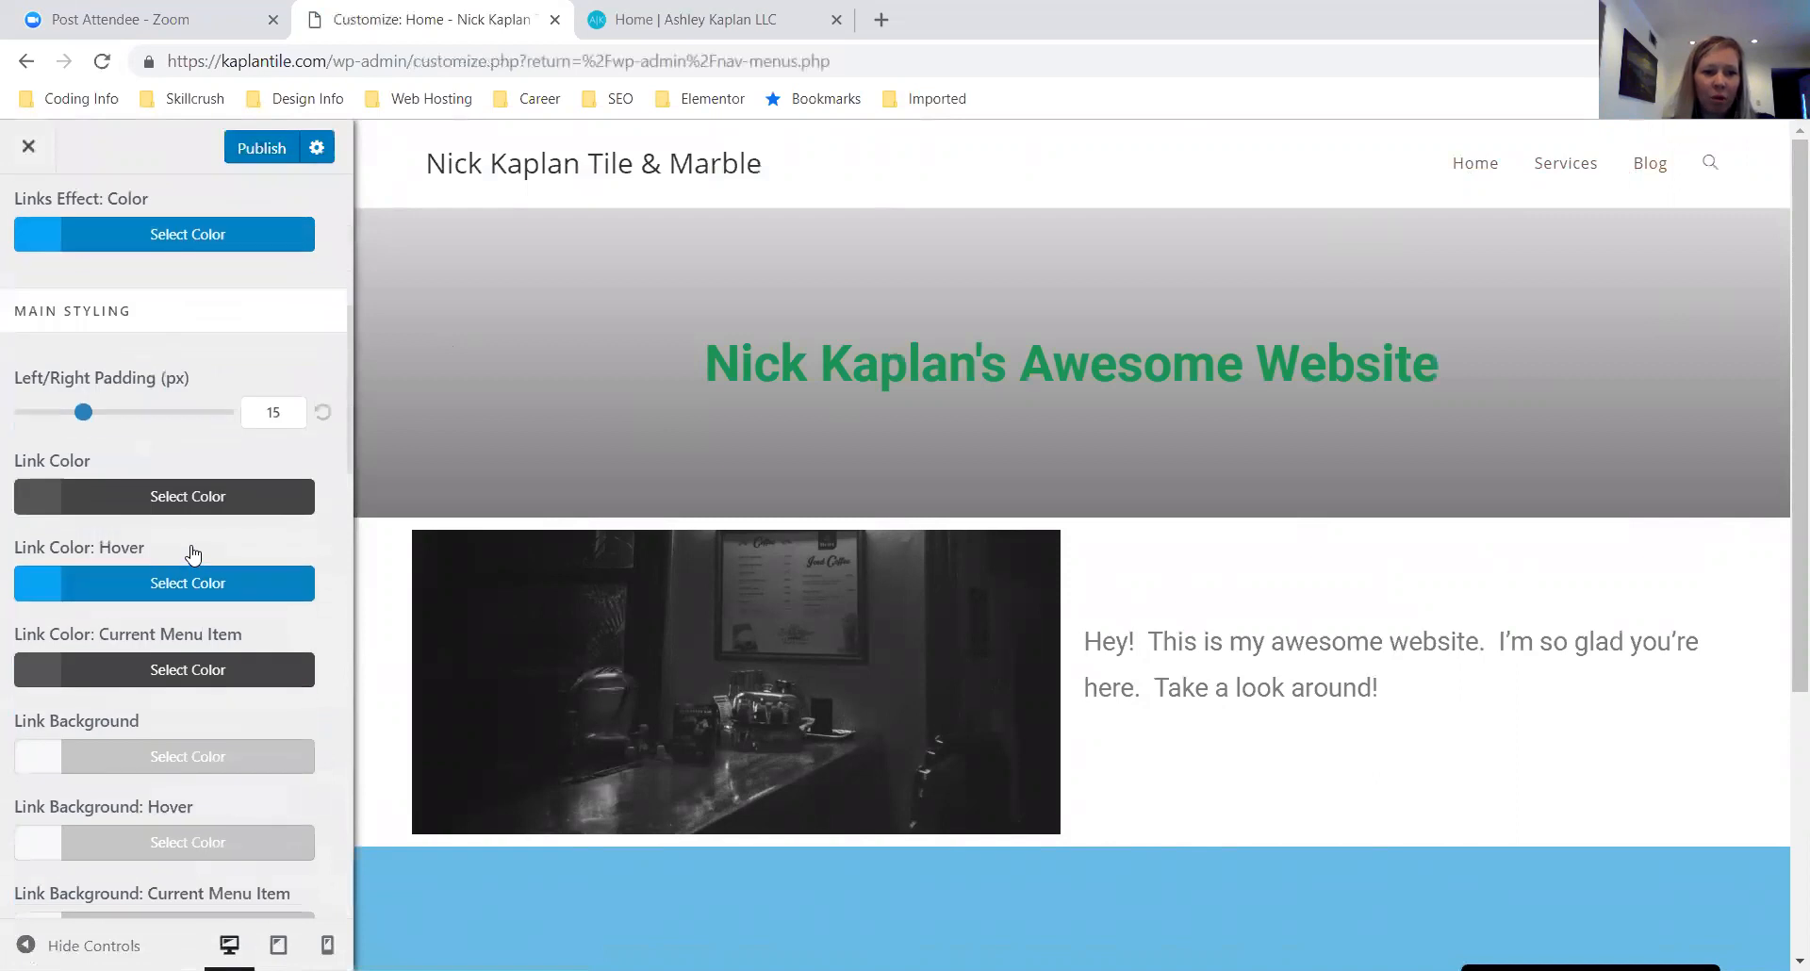
{"action": "scroll", "coordinate": [193, 556], "scroll_direction": "down", "scroll_amount": 4}
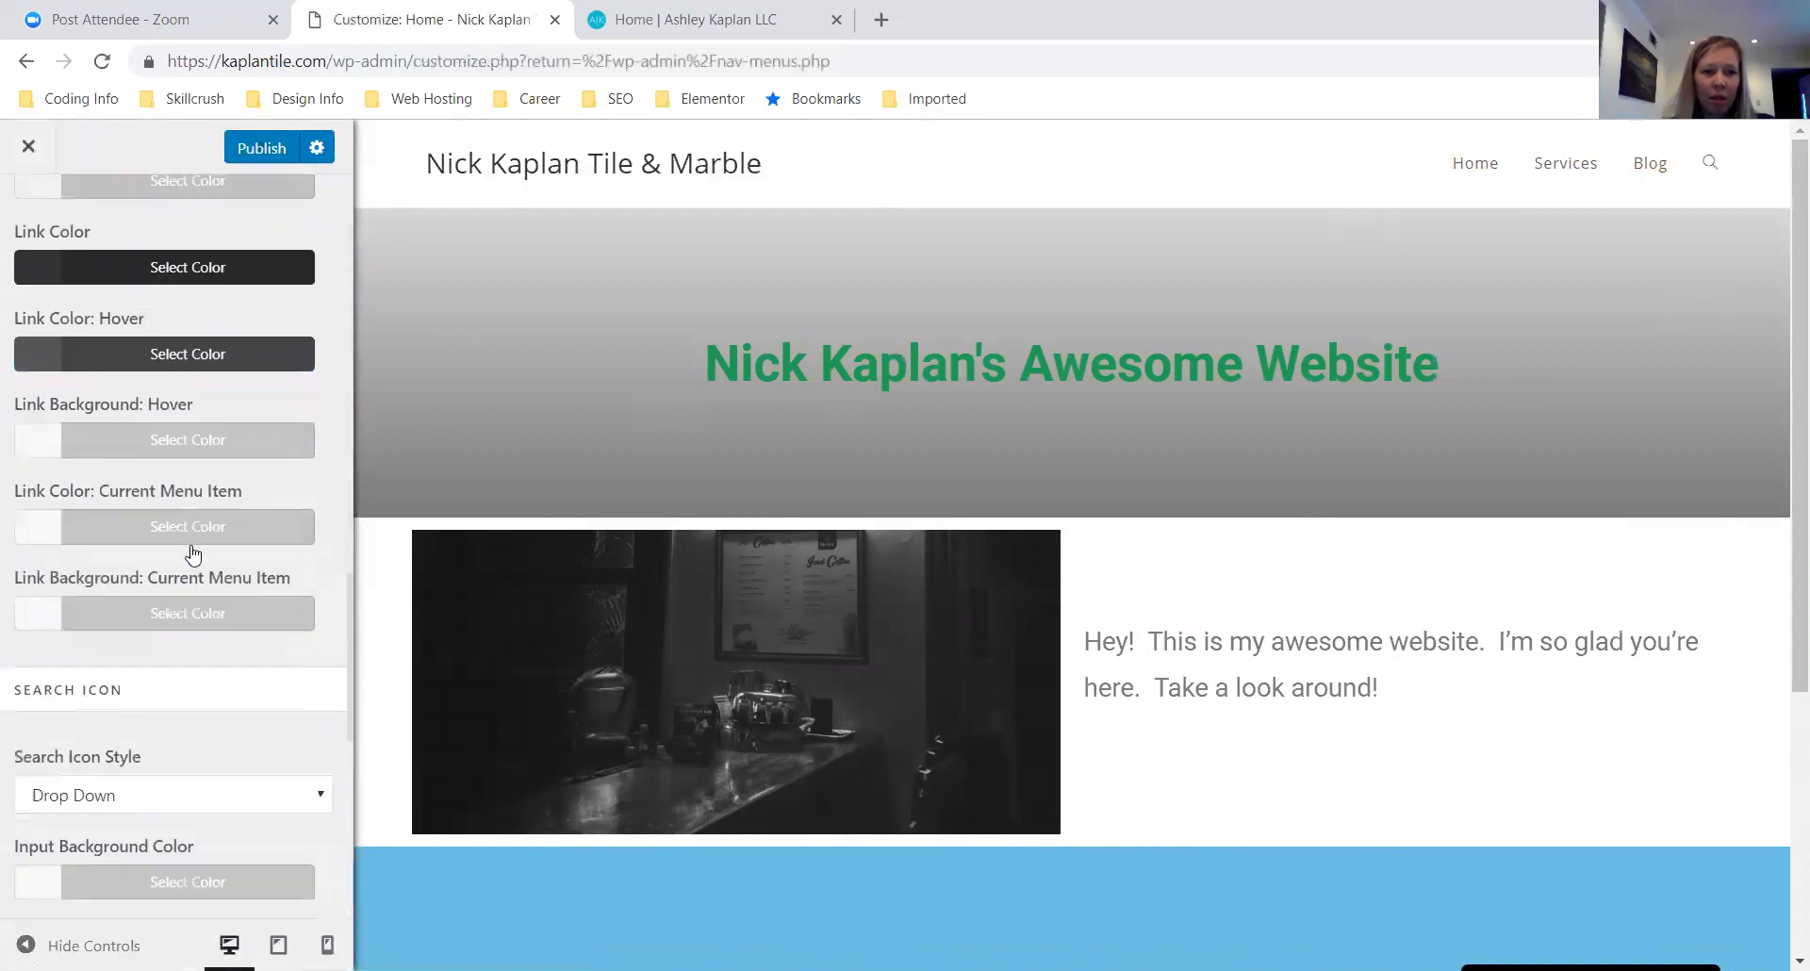
{"action": "scroll", "coordinate": [193, 554], "scroll_direction": "down", "scroll_amount": 9}
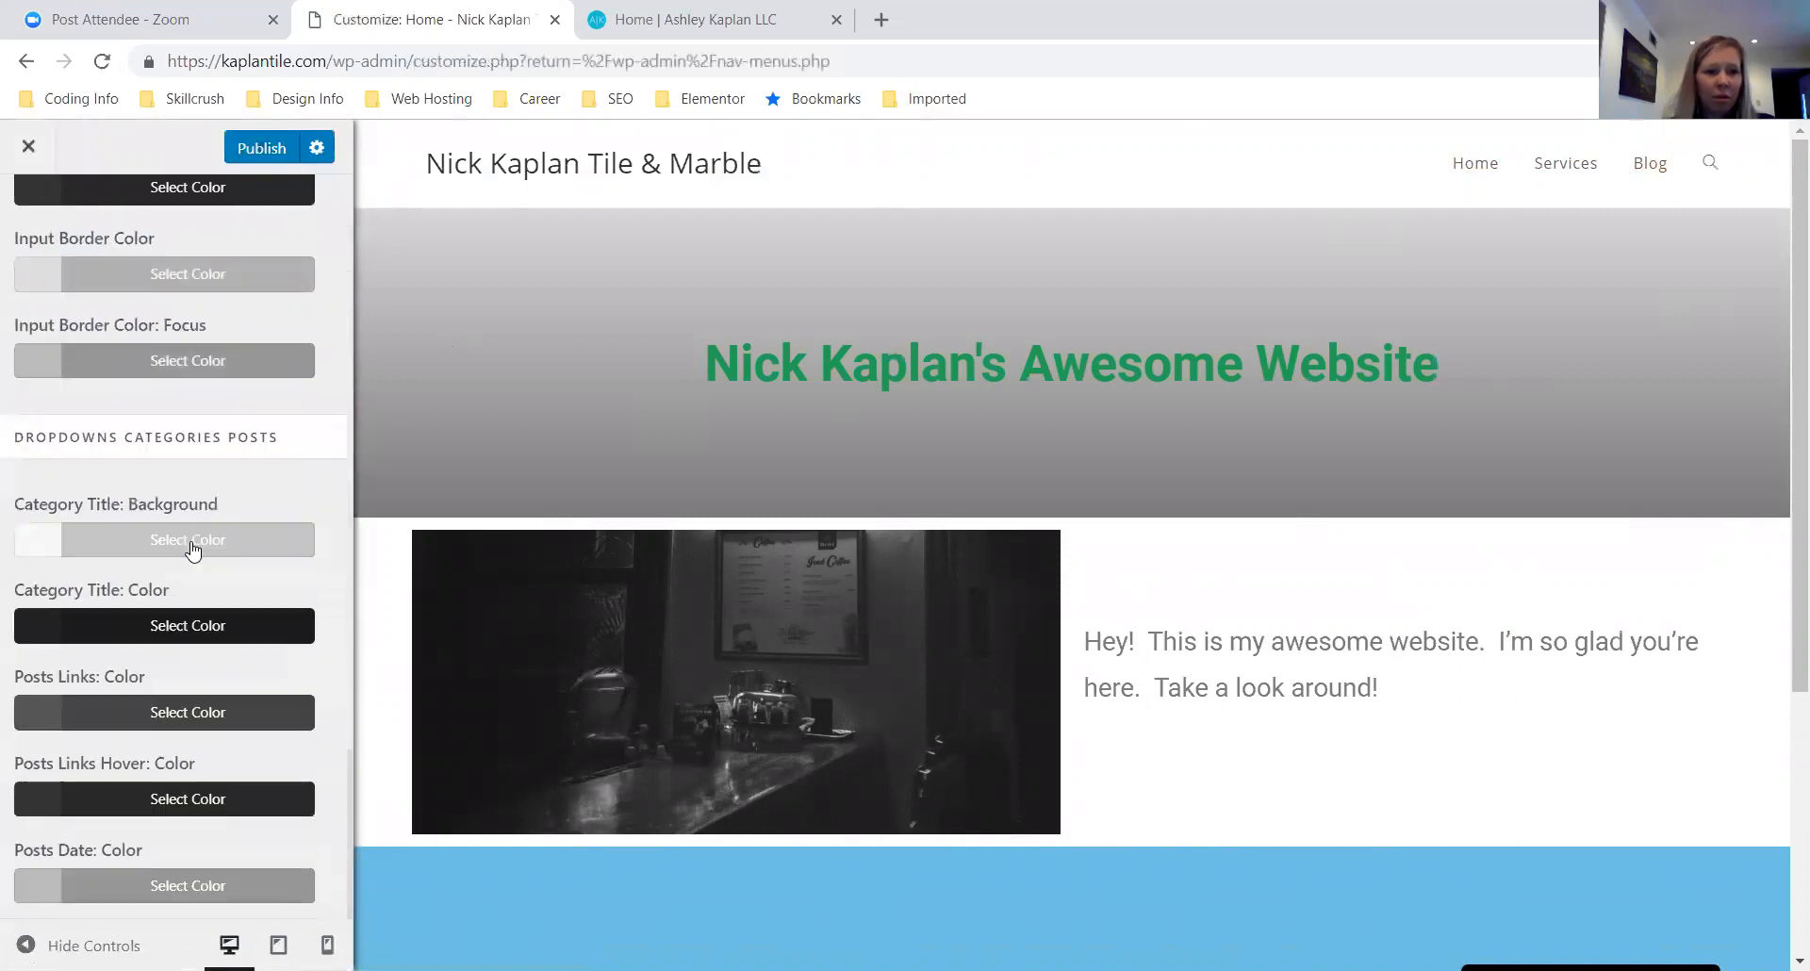
{"action": "scroll", "coordinate": [146, 281], "scroll_direction": "up", "scroll_amount": 4}
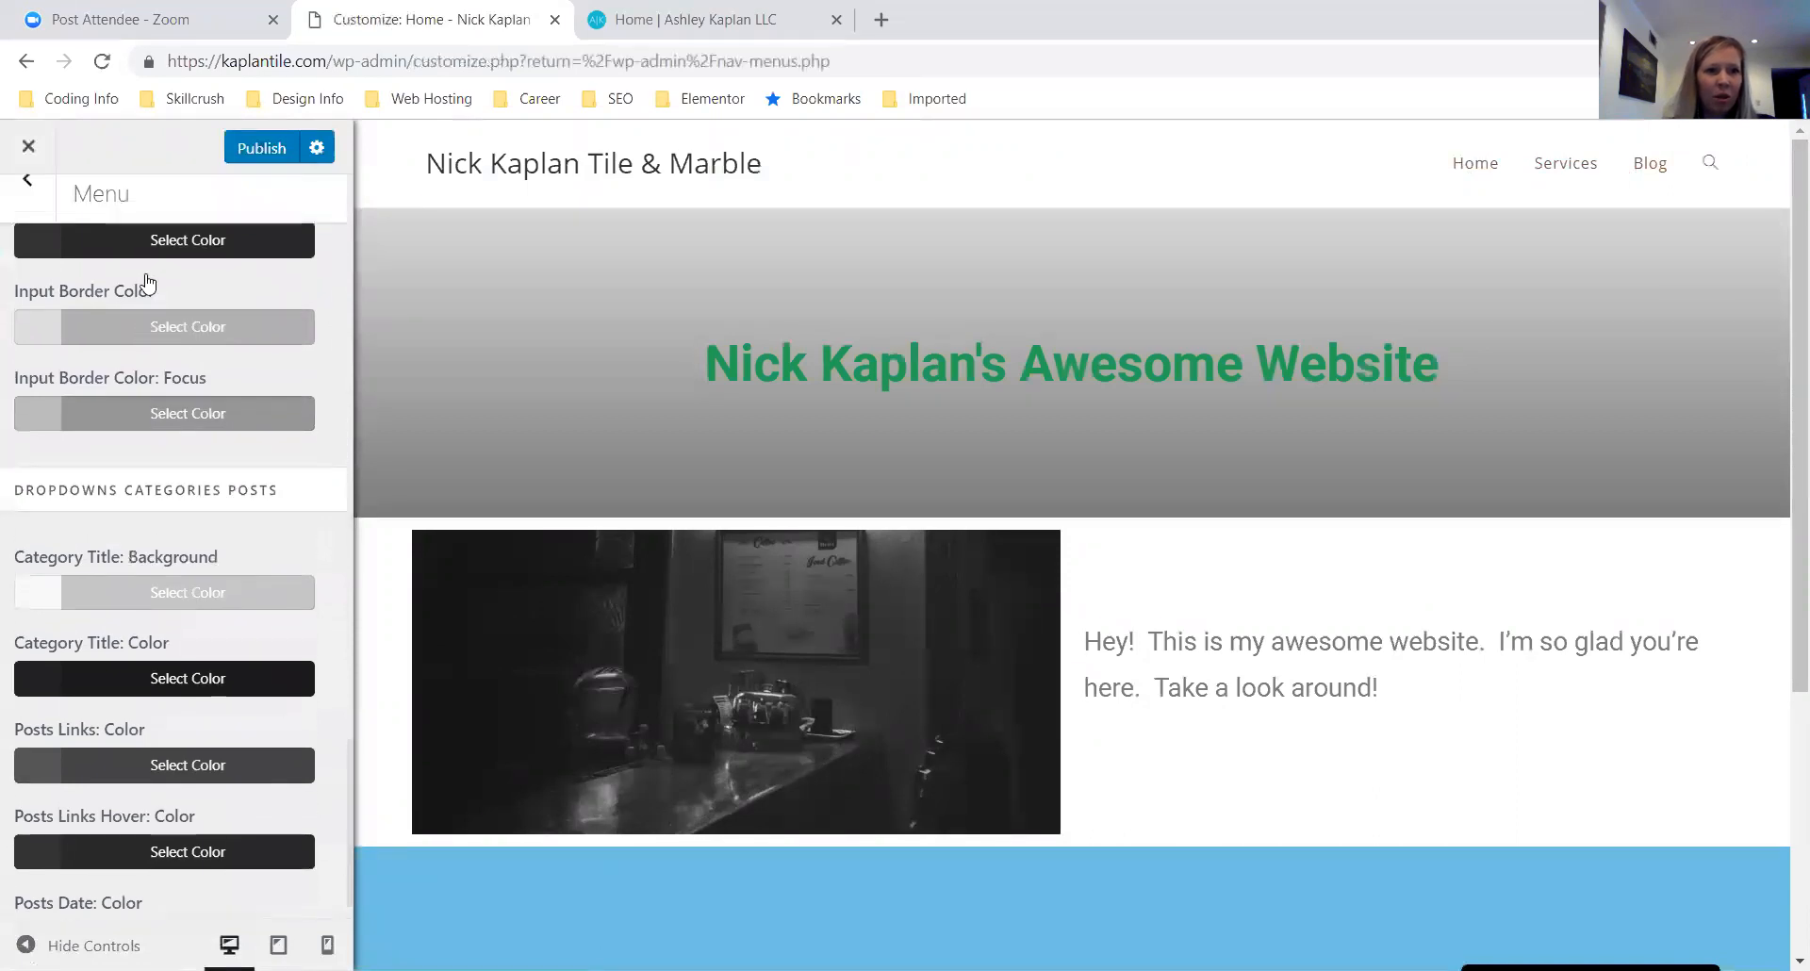
{"action": "scroll", "coordinate": [145, 275], "scroll_direction": "up", "scroll_amount": 14}
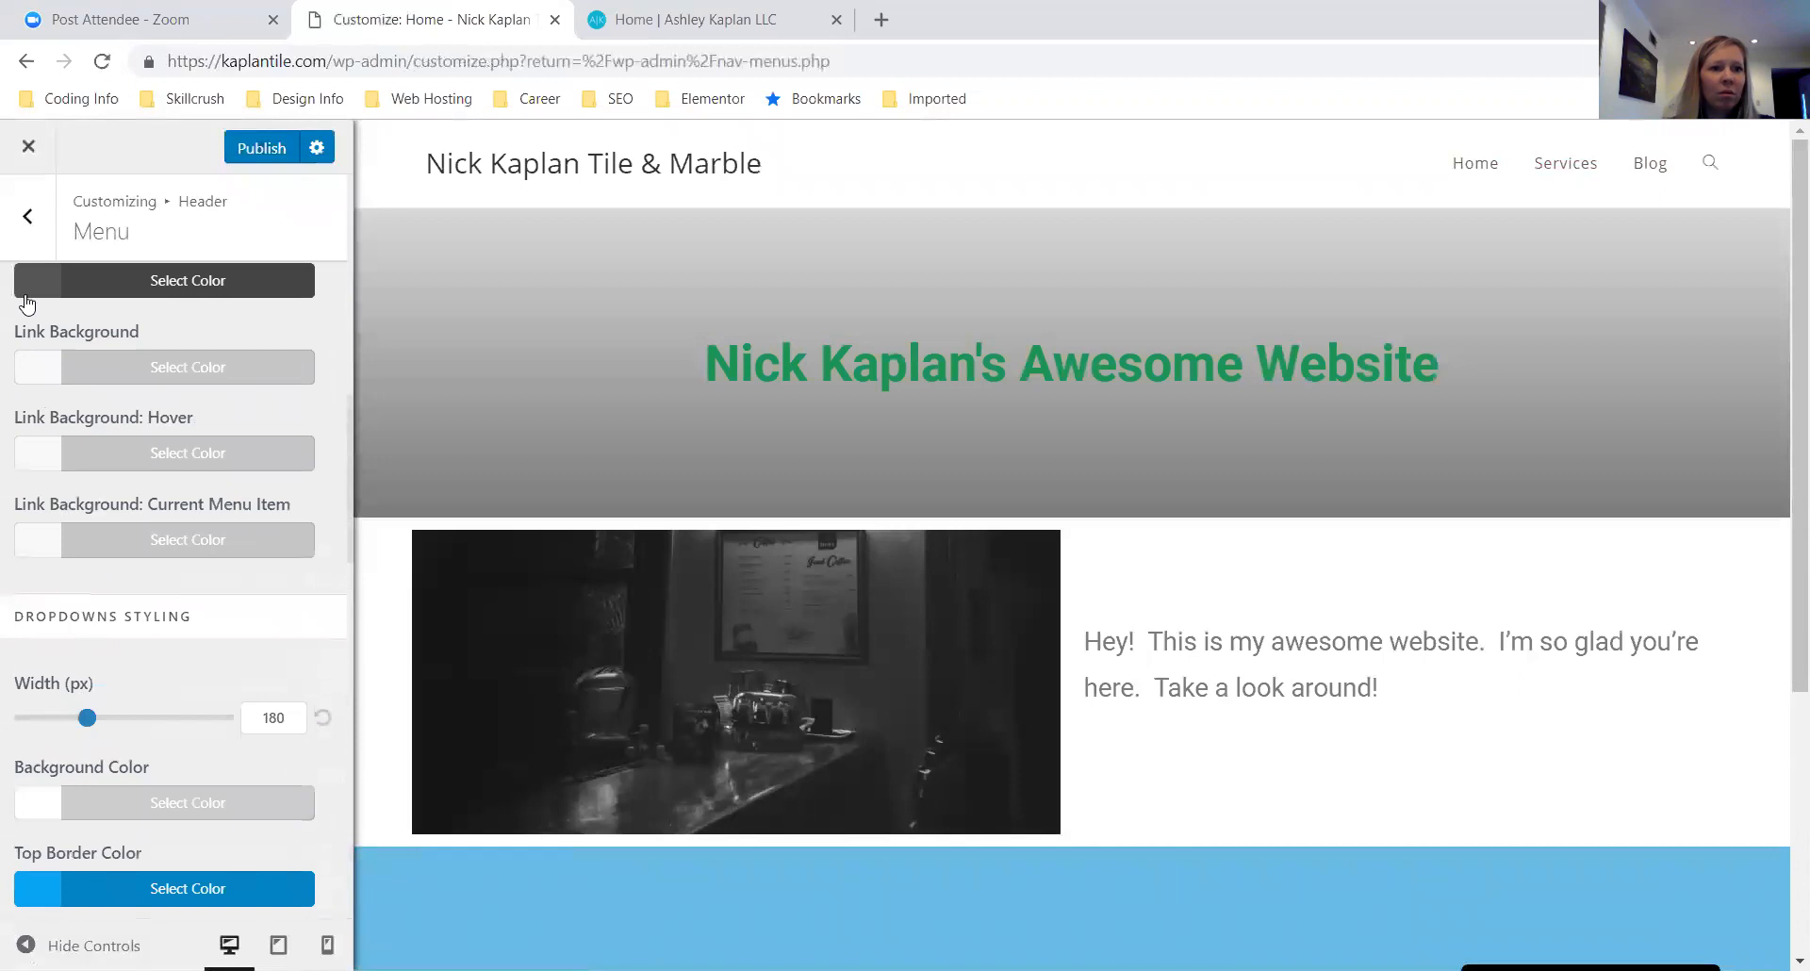
{"action": "left_click", "coordinate": [26, 221]}
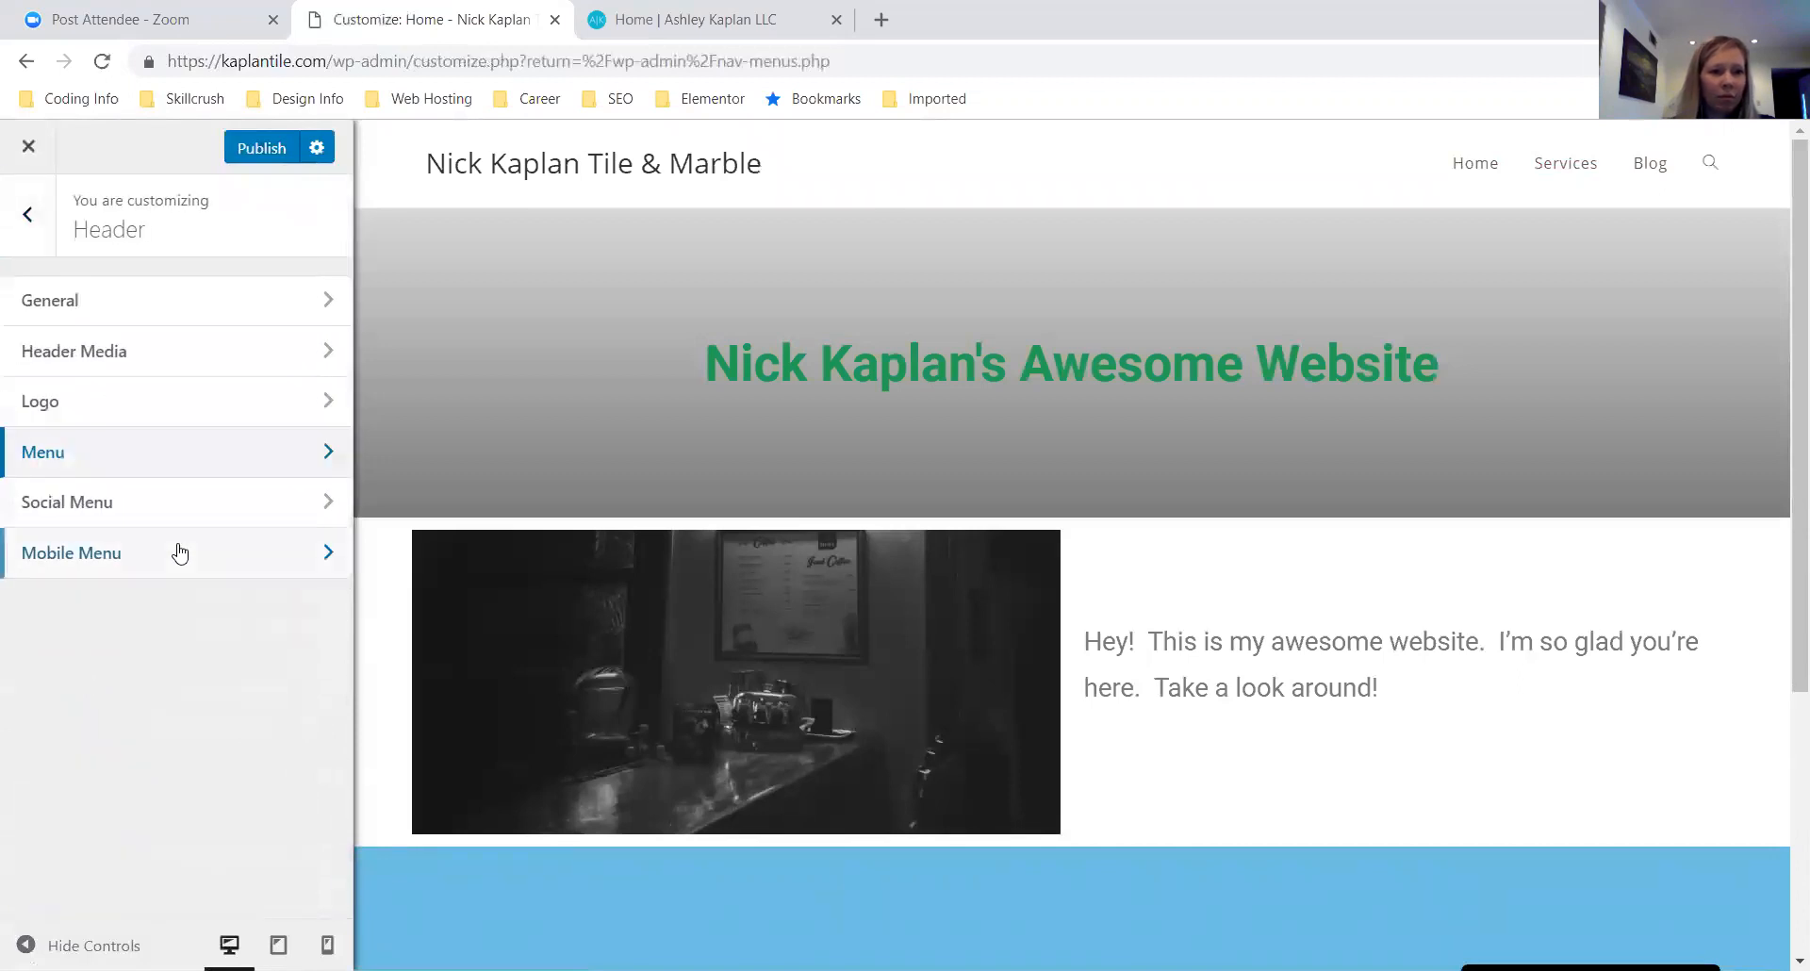
Enable the header's Social Menu, review its style, color and social profile fields, and return to the Header sections
{"action": "left_click", "coordinate": [145, 509]}
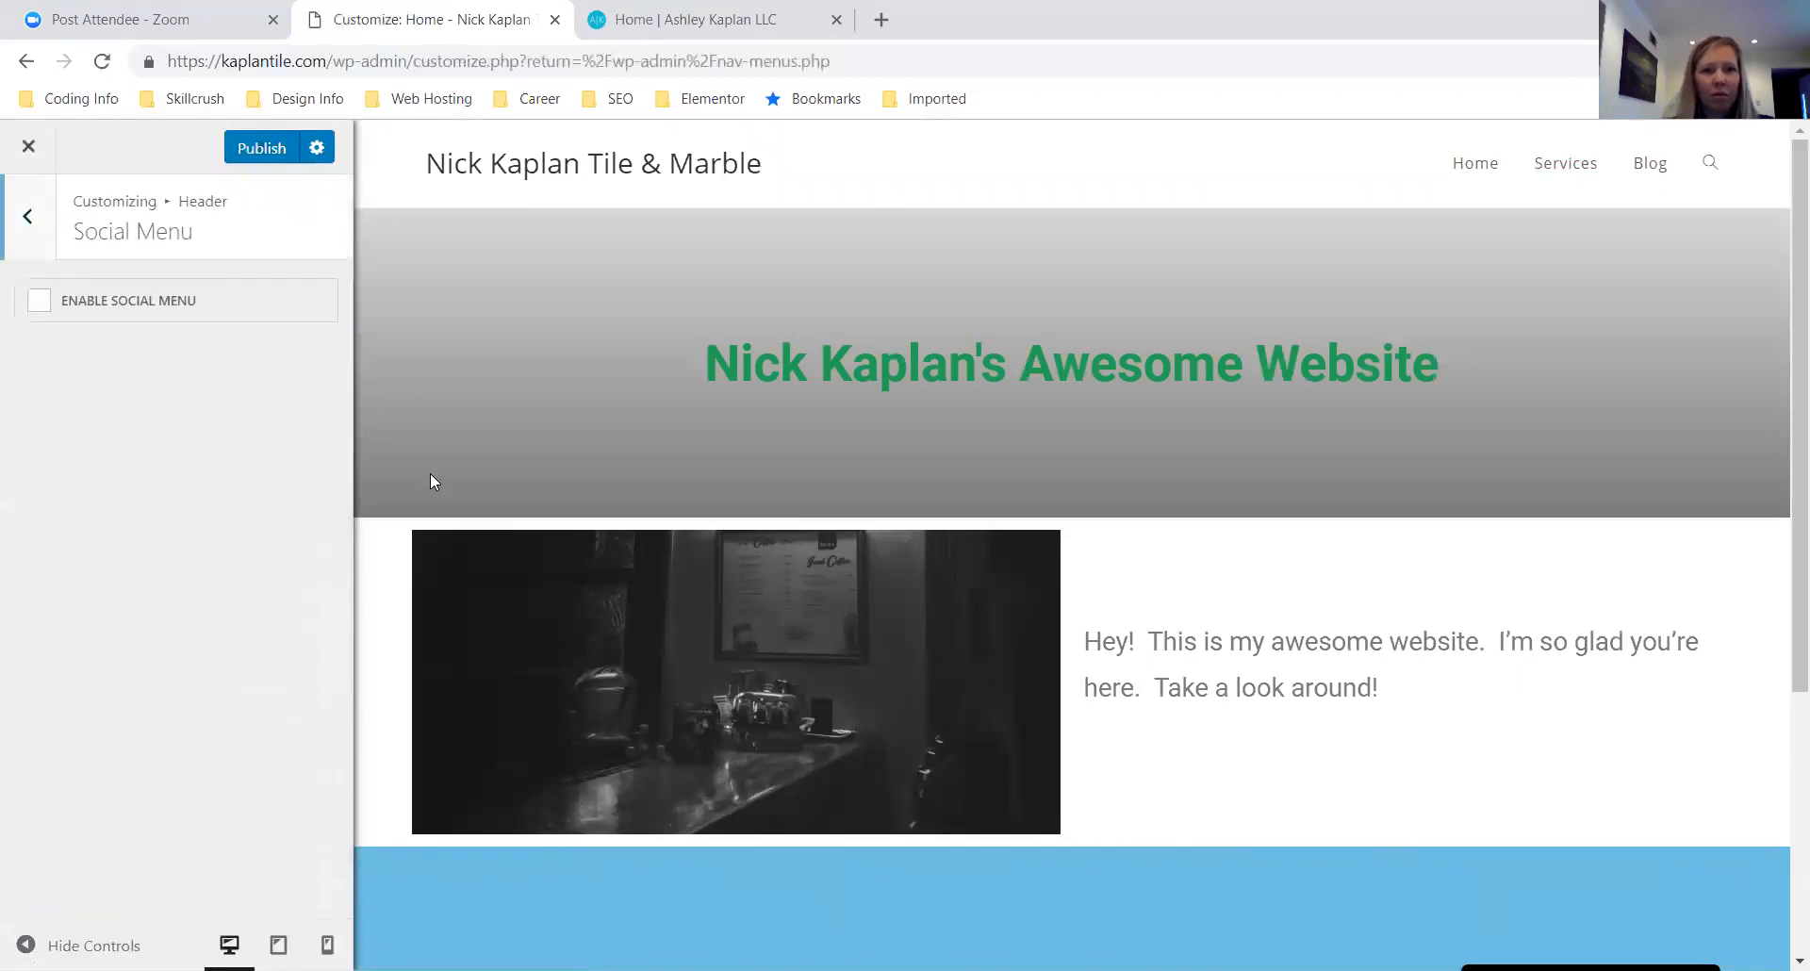
{"action": "left_click", "coordinate": [39, 301]}
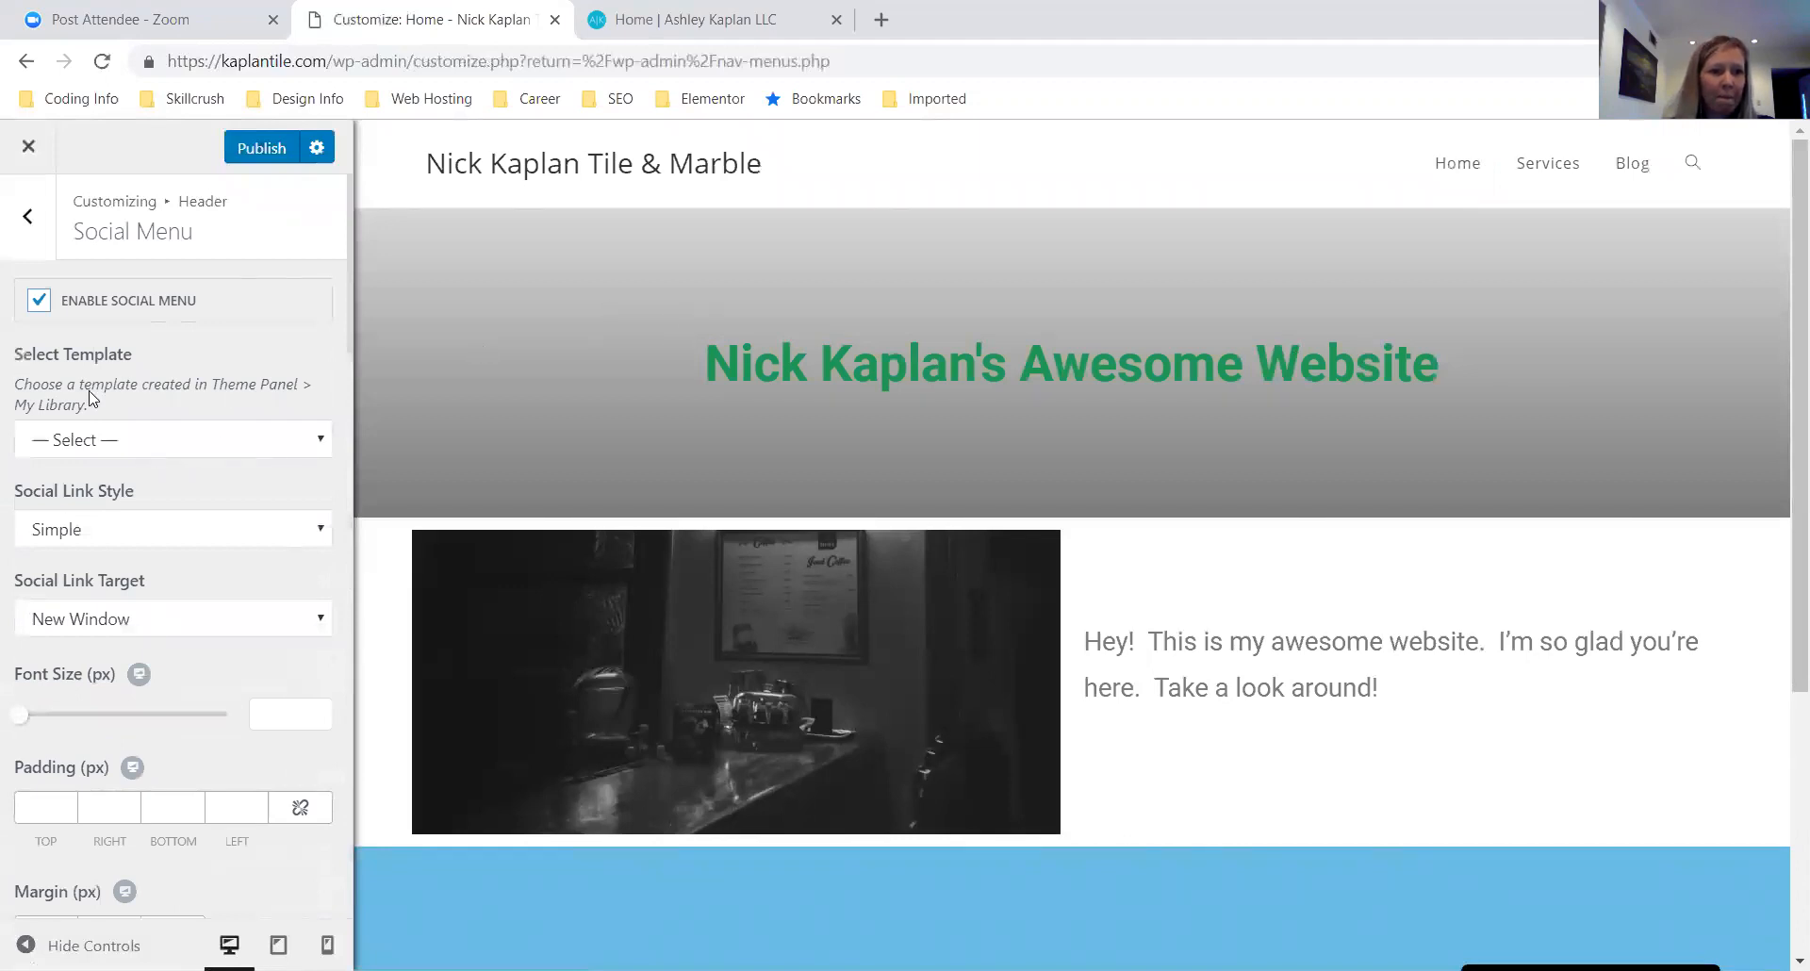
{"action": "scroll", "coordinate": [118, 476], "scroll_direction": "down", "scroll_amount": 4}
{"action": "scroll", "coordinate": [113, 476], "scroll_direction": "down", "scroll_amount": 10}
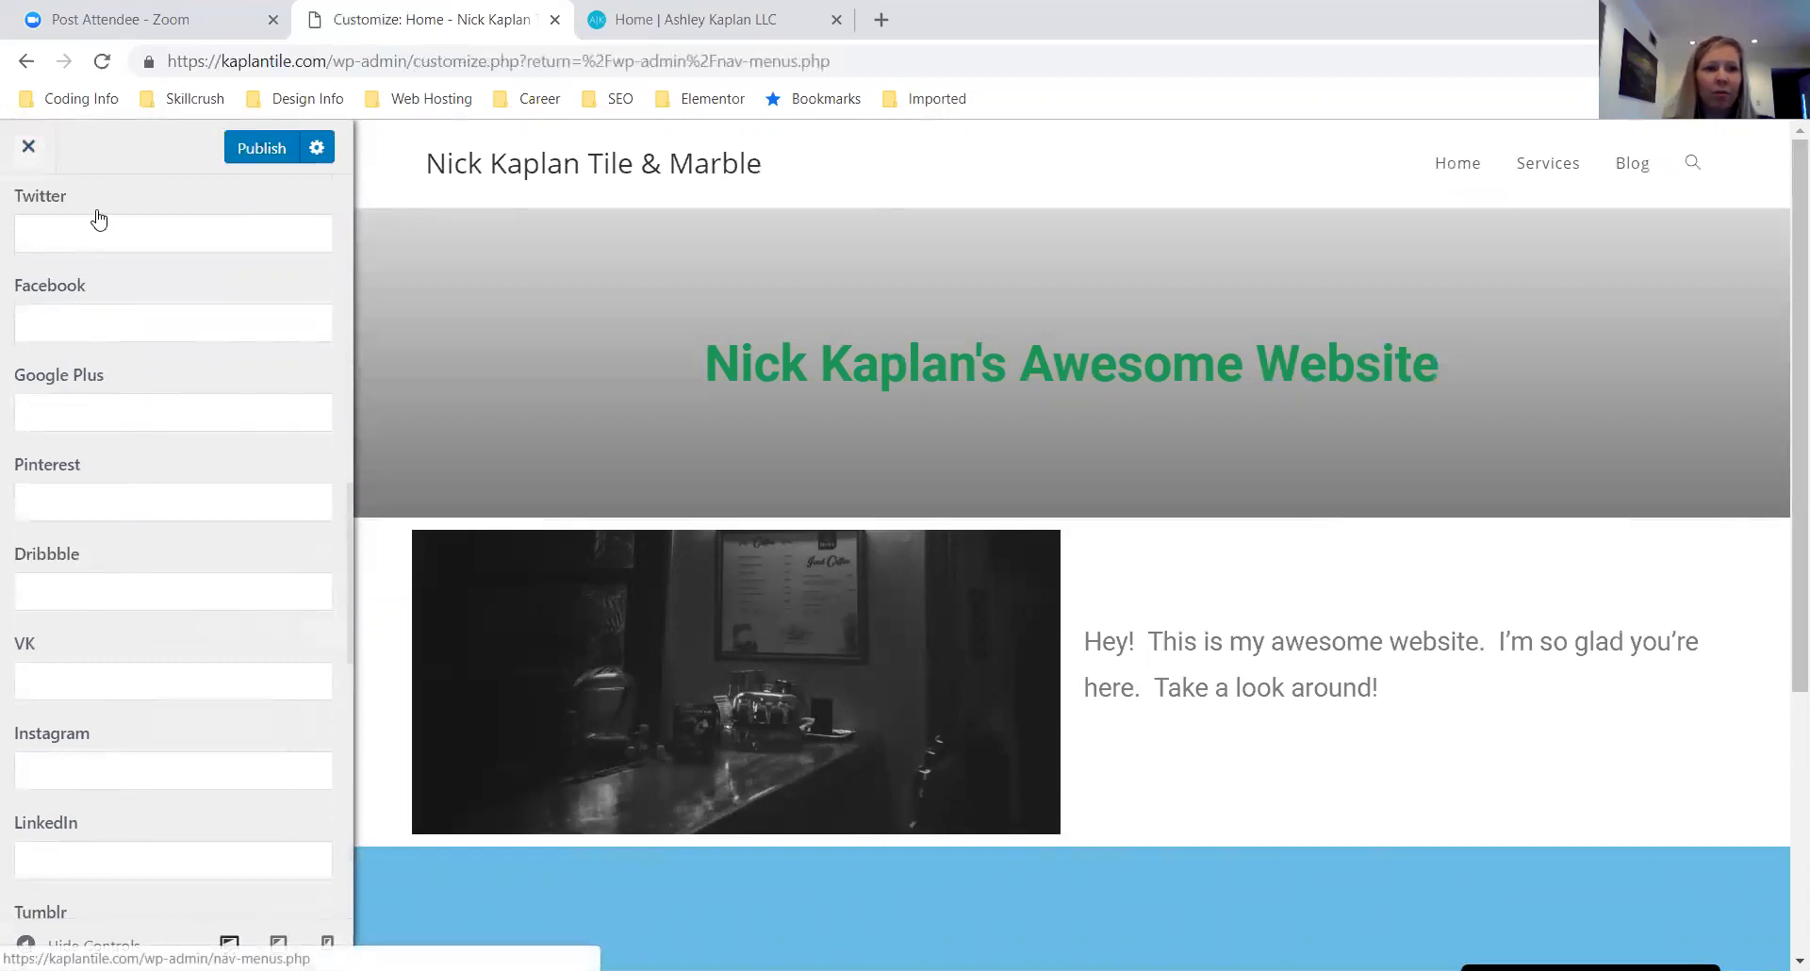
{"action": "scroll", "coordinate": [93, 222], "scroll_direction": "up", "scroll_amount": 10}
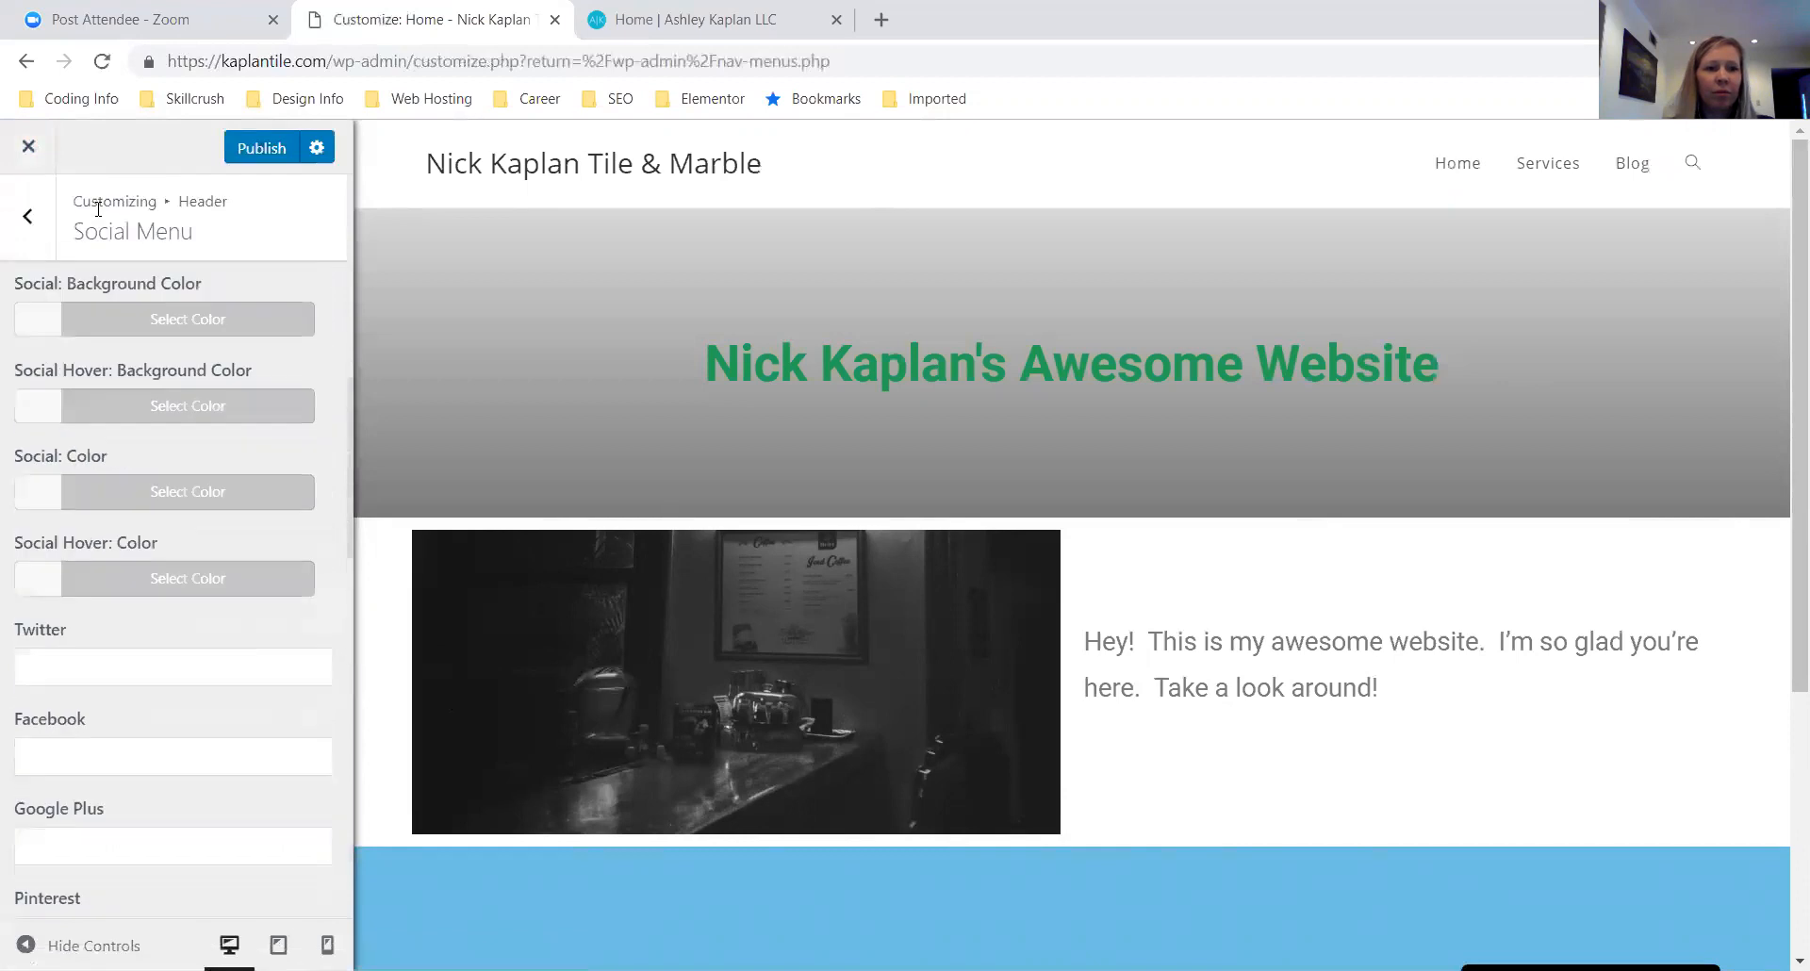
{"action": "left_click", "coordinate": [27, 216]}
View the header's Mobile Menu settings and return to the main list of customizer sections
{"action": "left_click", "coordinate": [81, 564]}
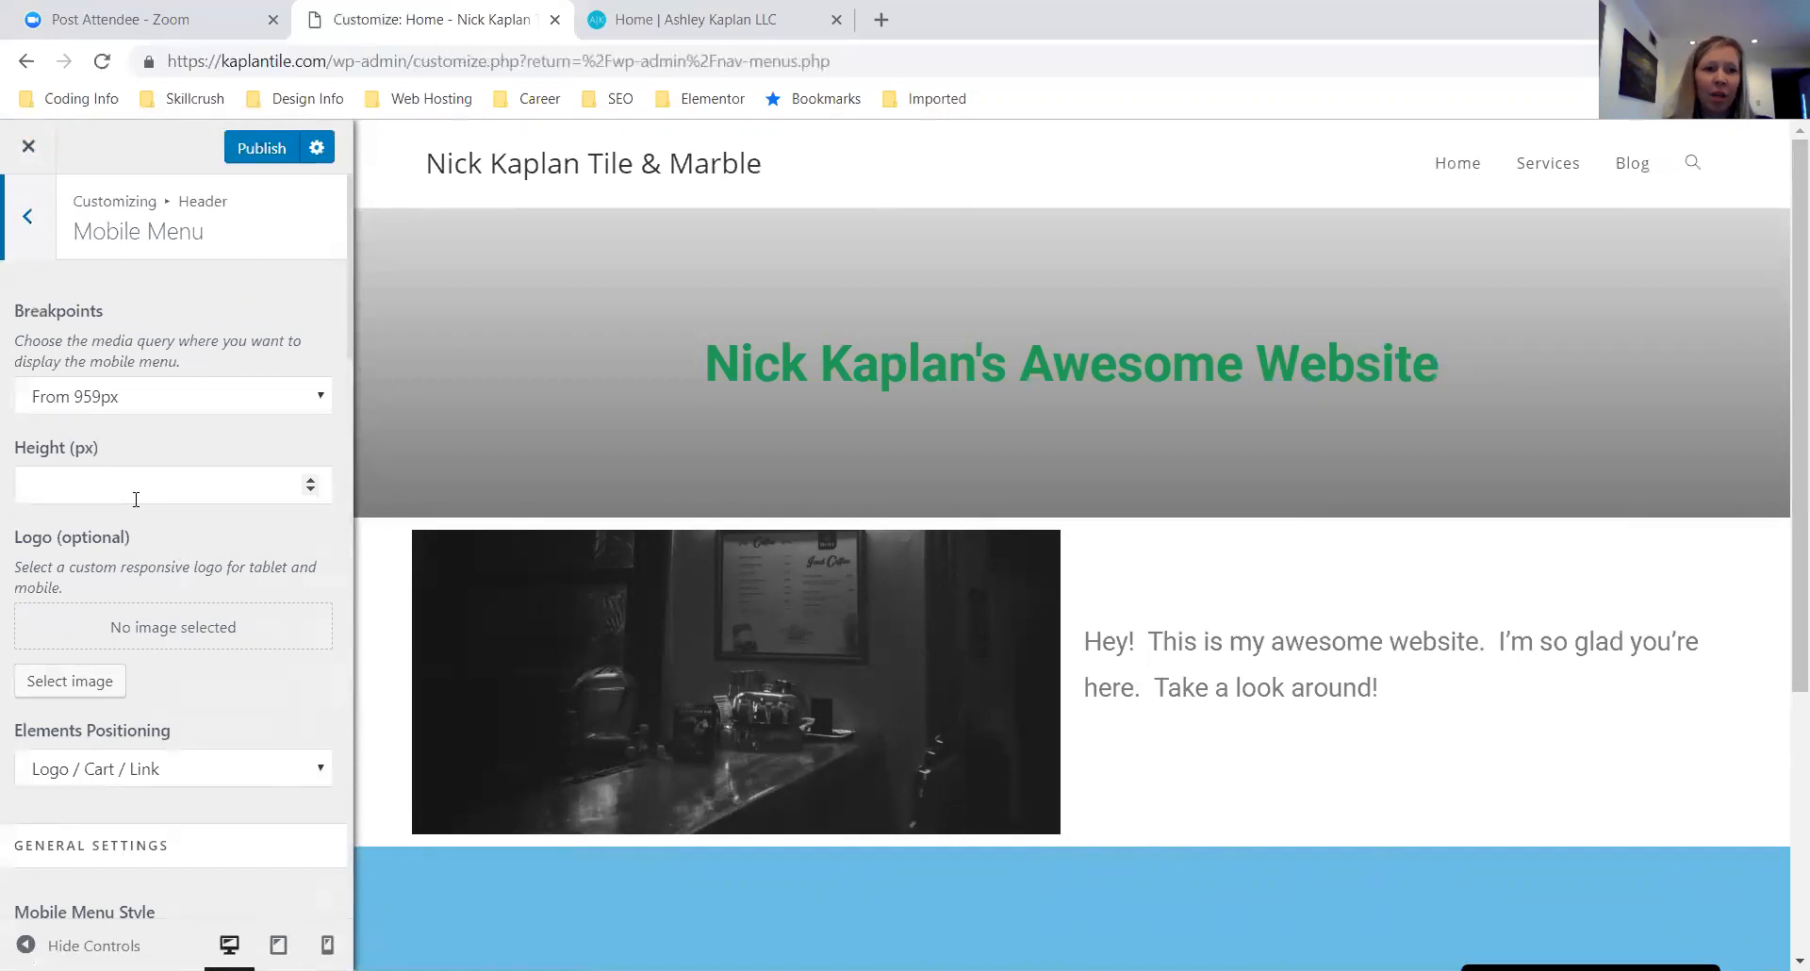
{"action": "left_click", "coordinate": [28, 216]}
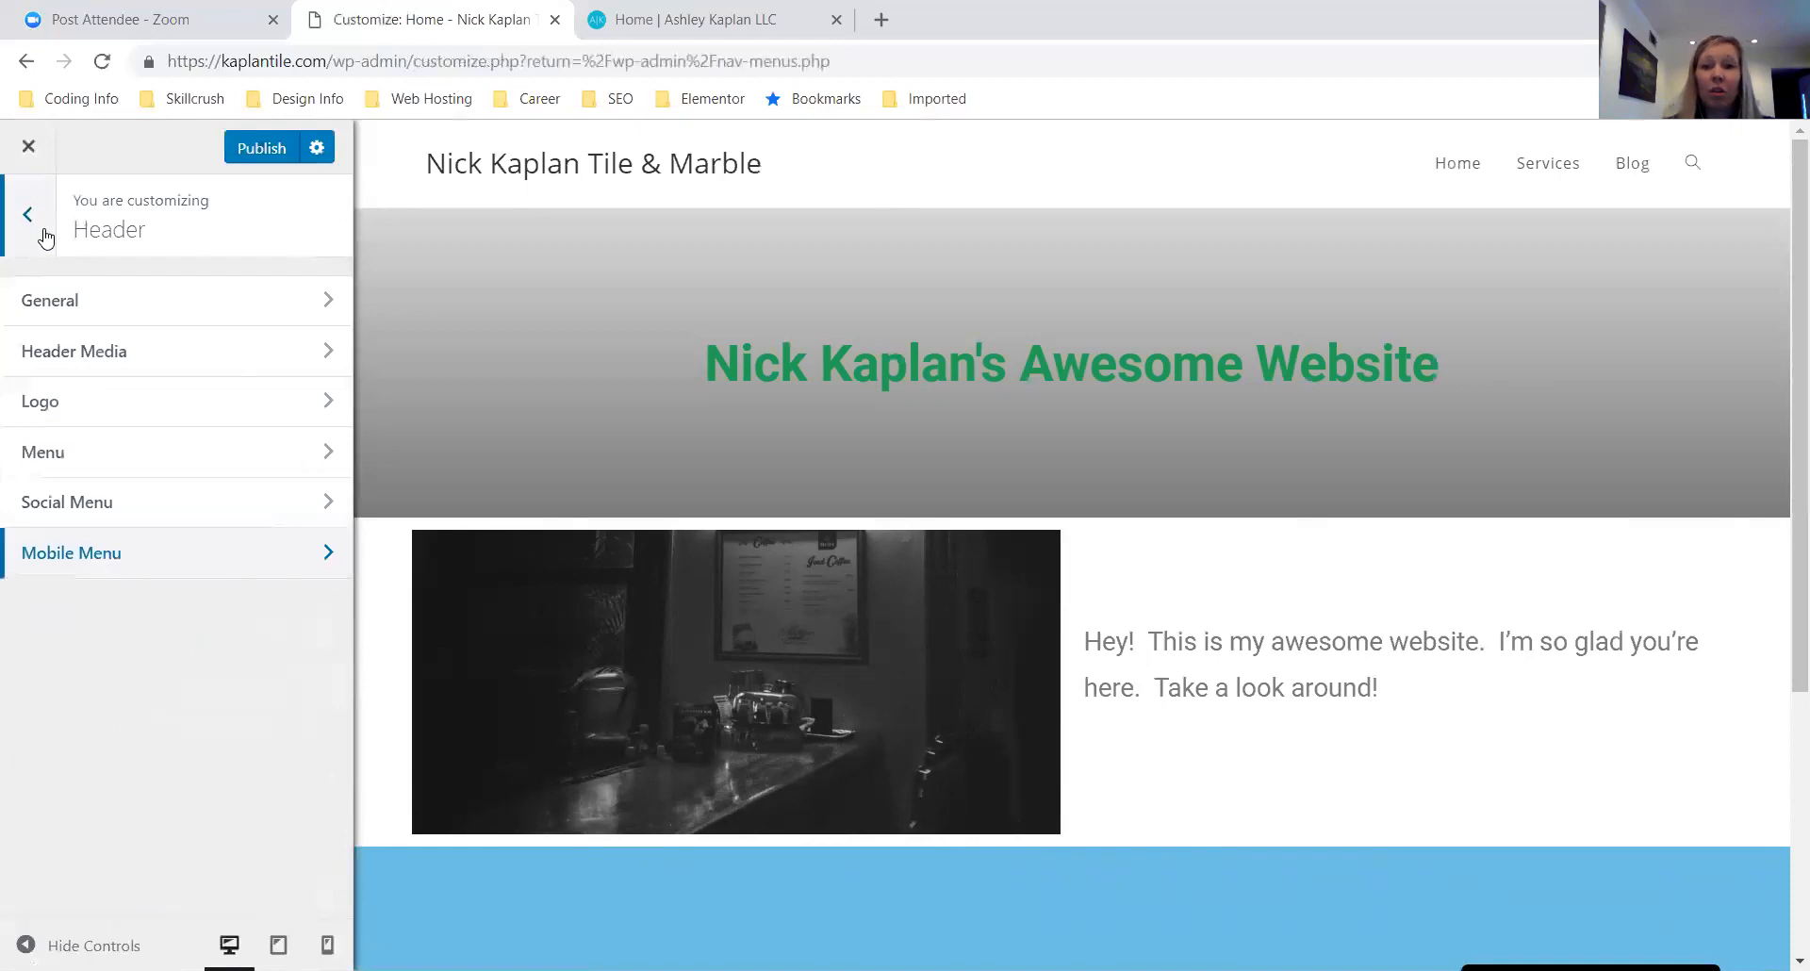
{"action": "left_click", "coordinate": [31, 215]}
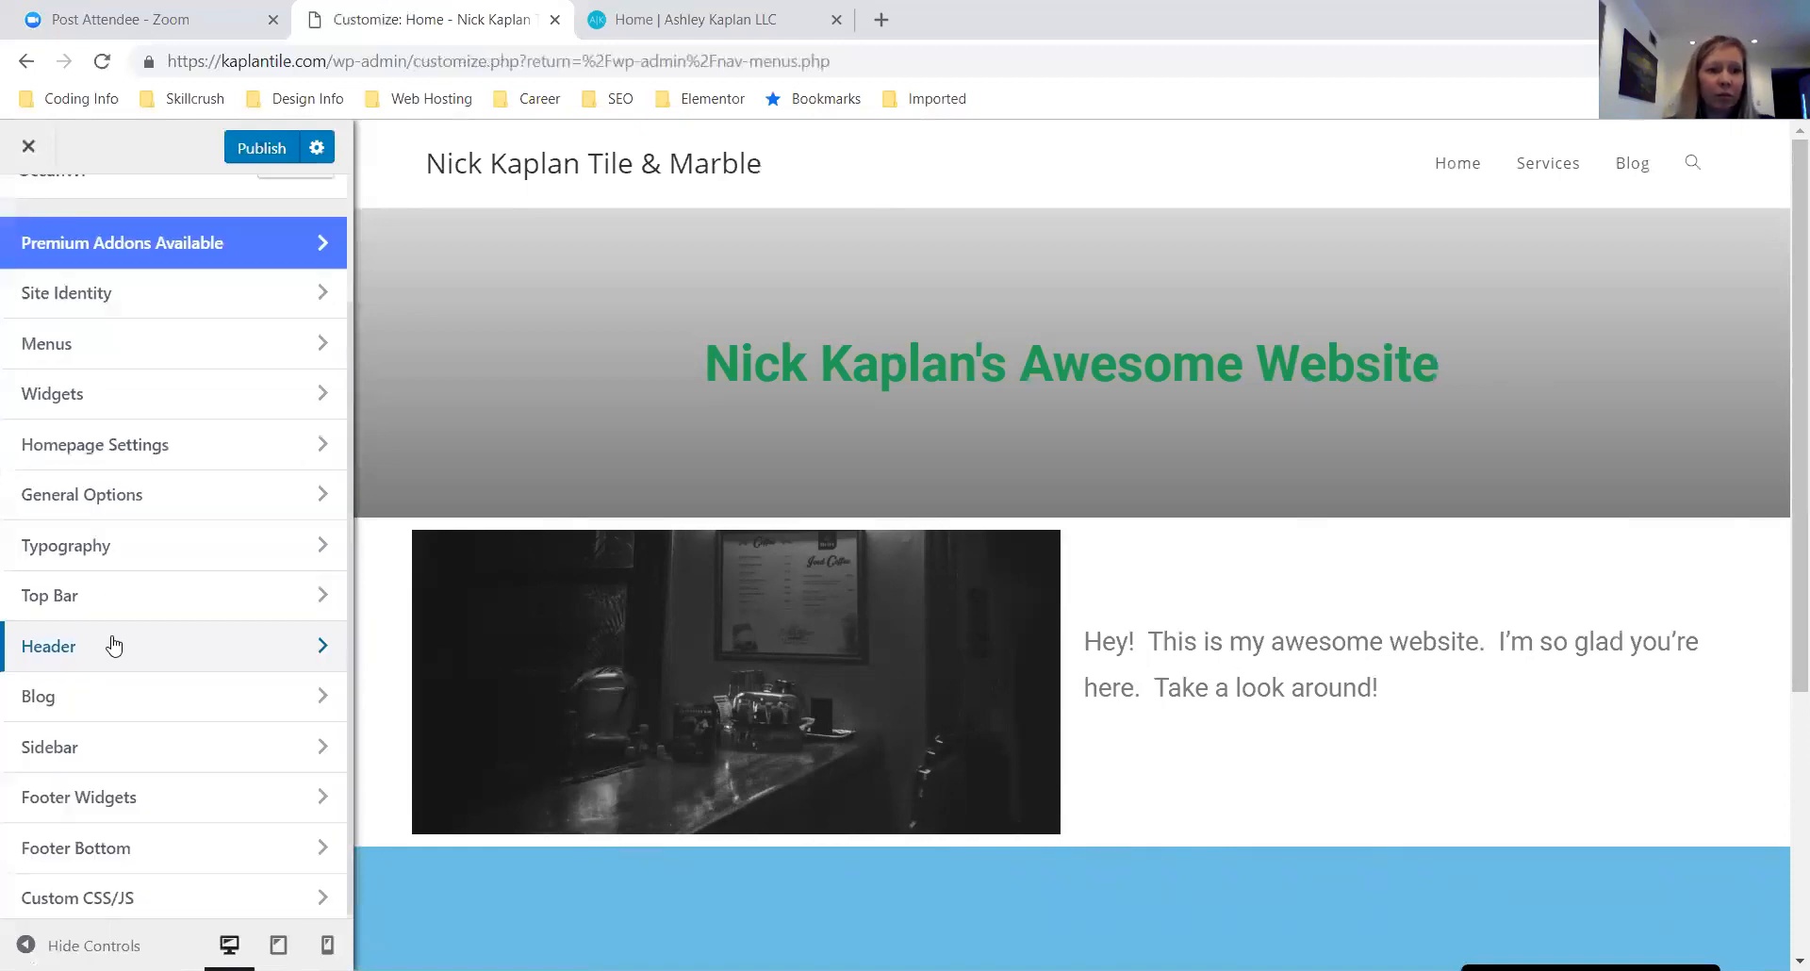
Set the Archives & Entries Layout of the Blog Entries to the full-width layout without sidebars
{"action": "left_click", "coordinate": [122, 708]}
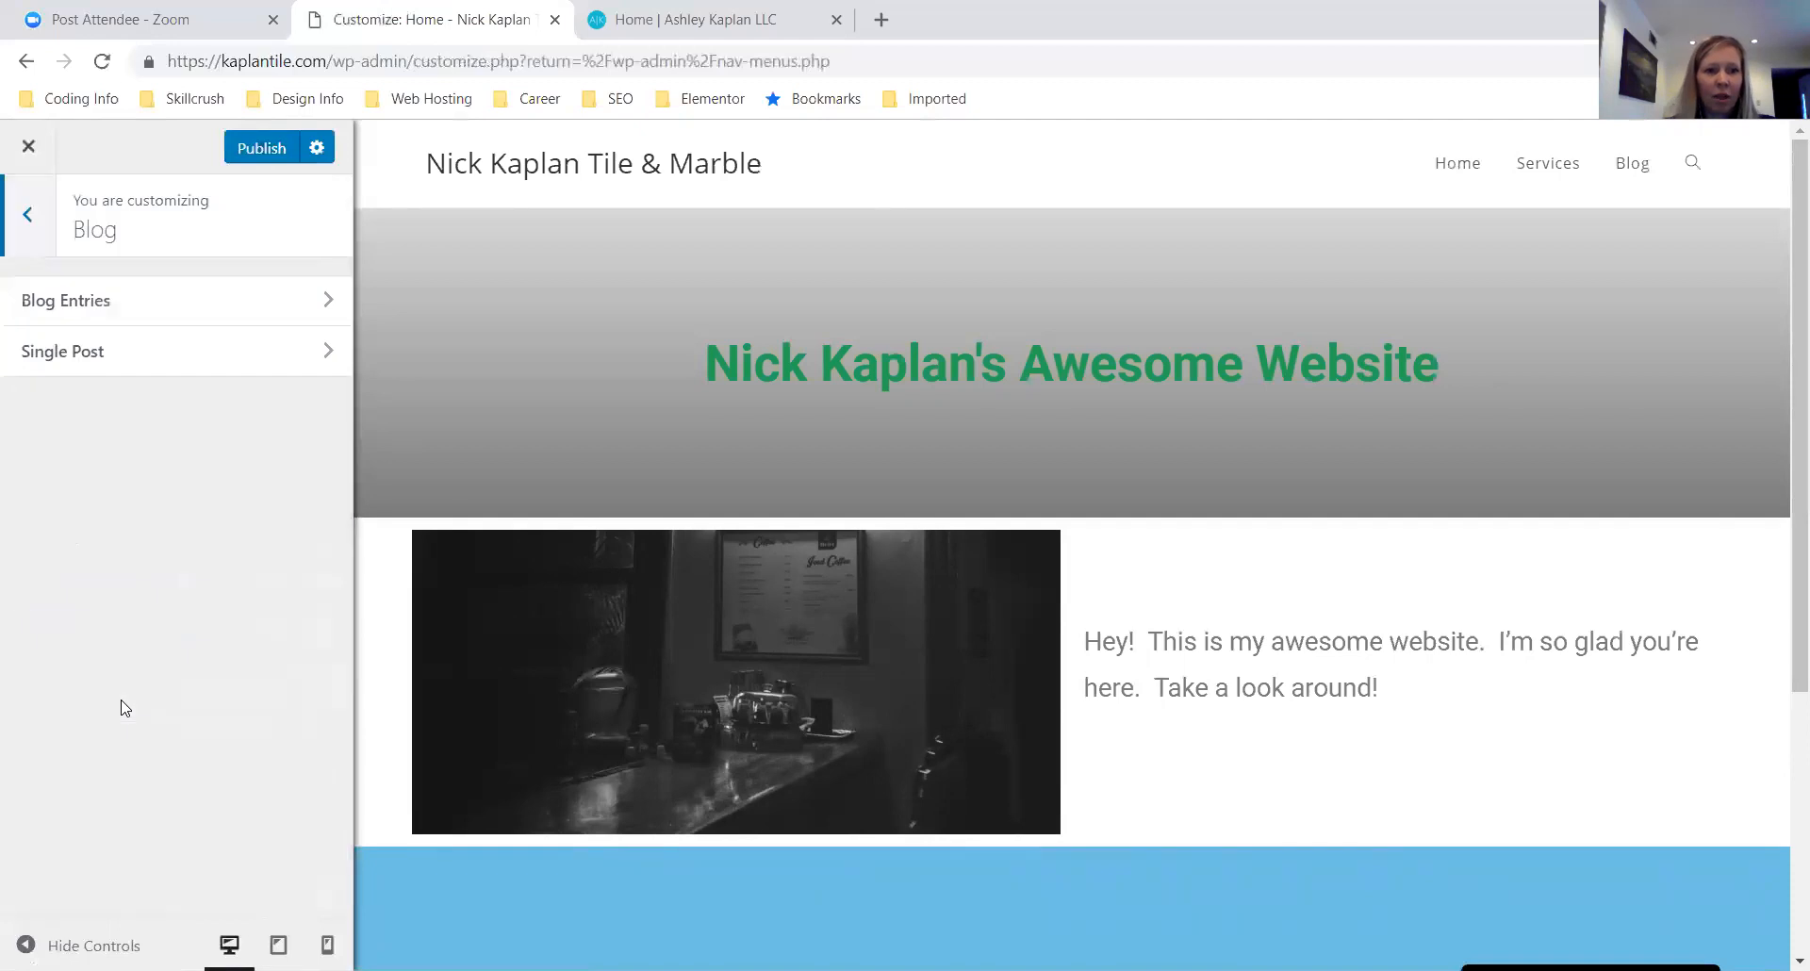
{"action": "left_click", "coordinate": [123, 299]}
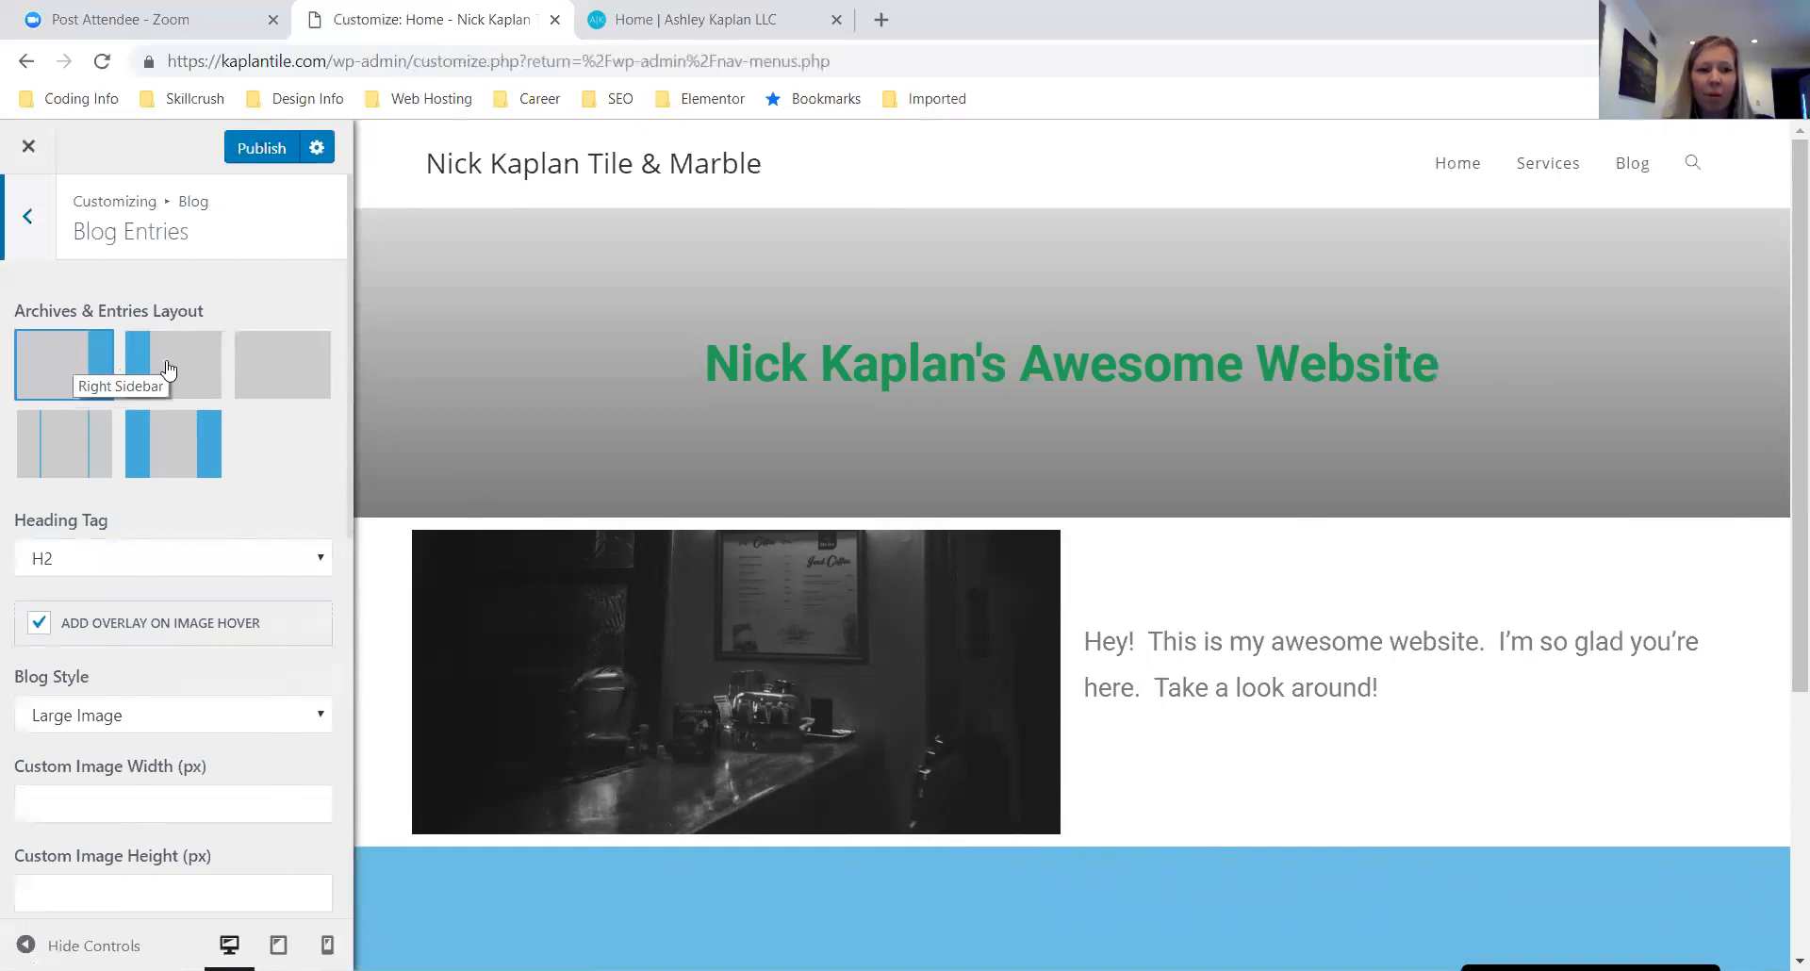
{"action": "left_click", "coordinate": [280, 359]}
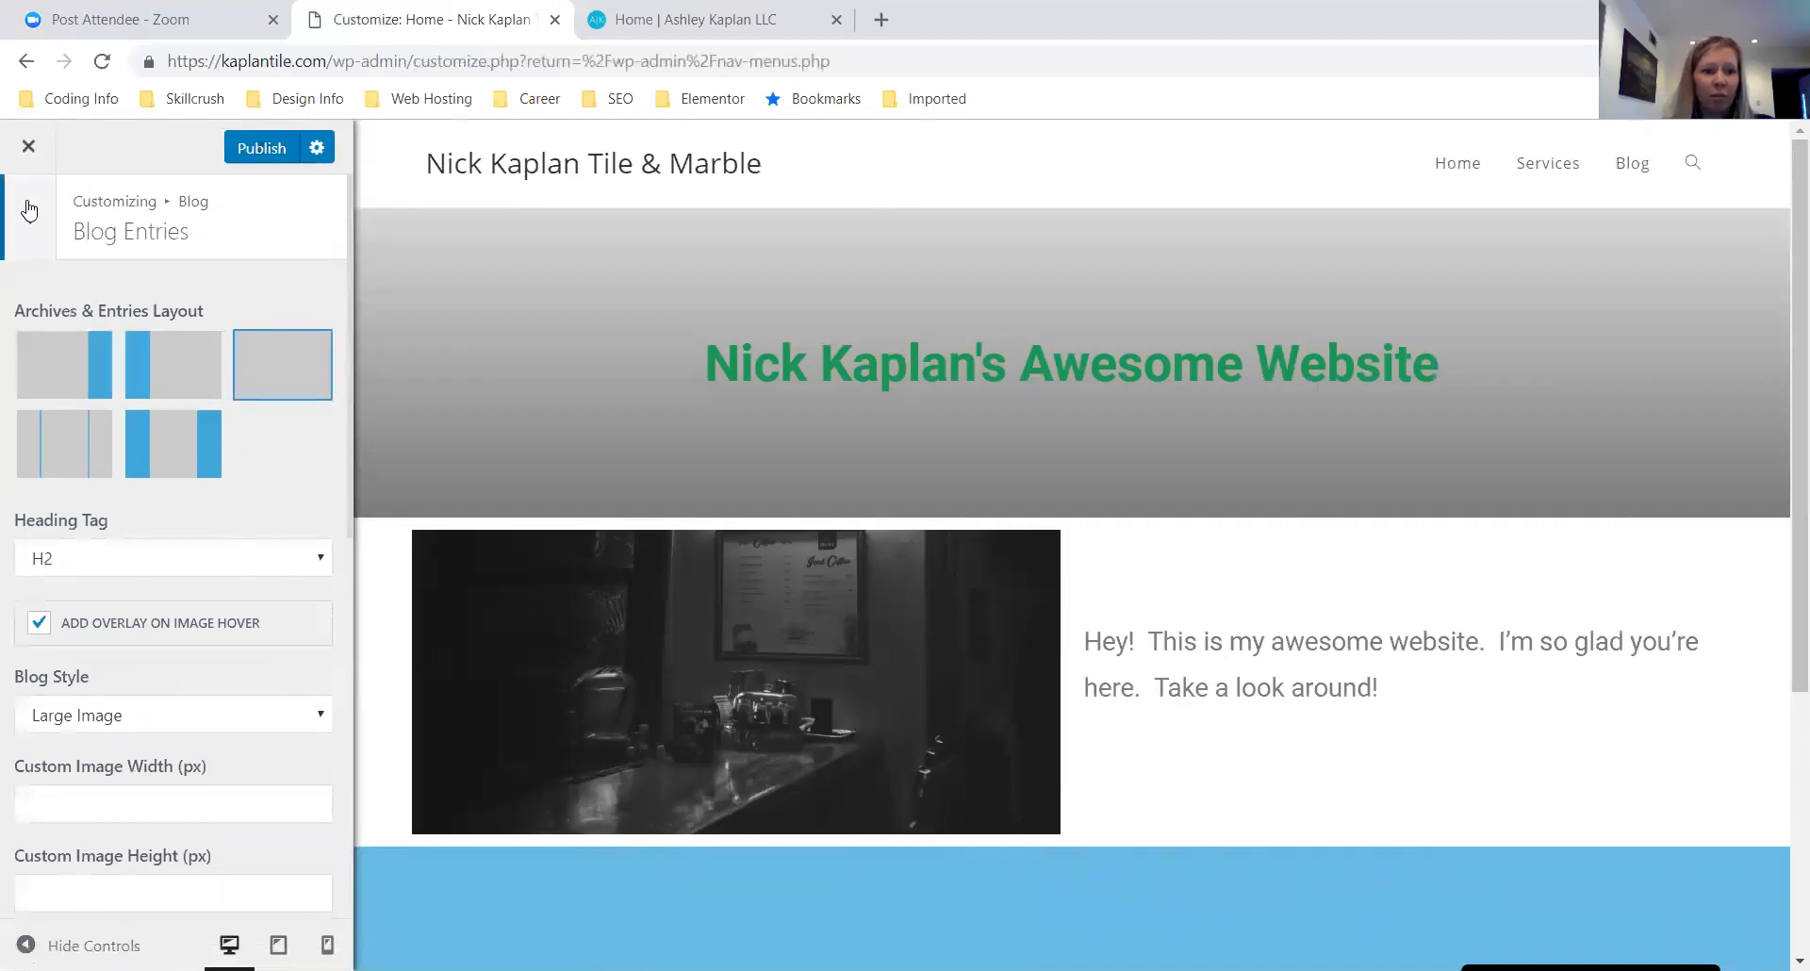
{"action": "left_click", "coordinate": [29, 209]}
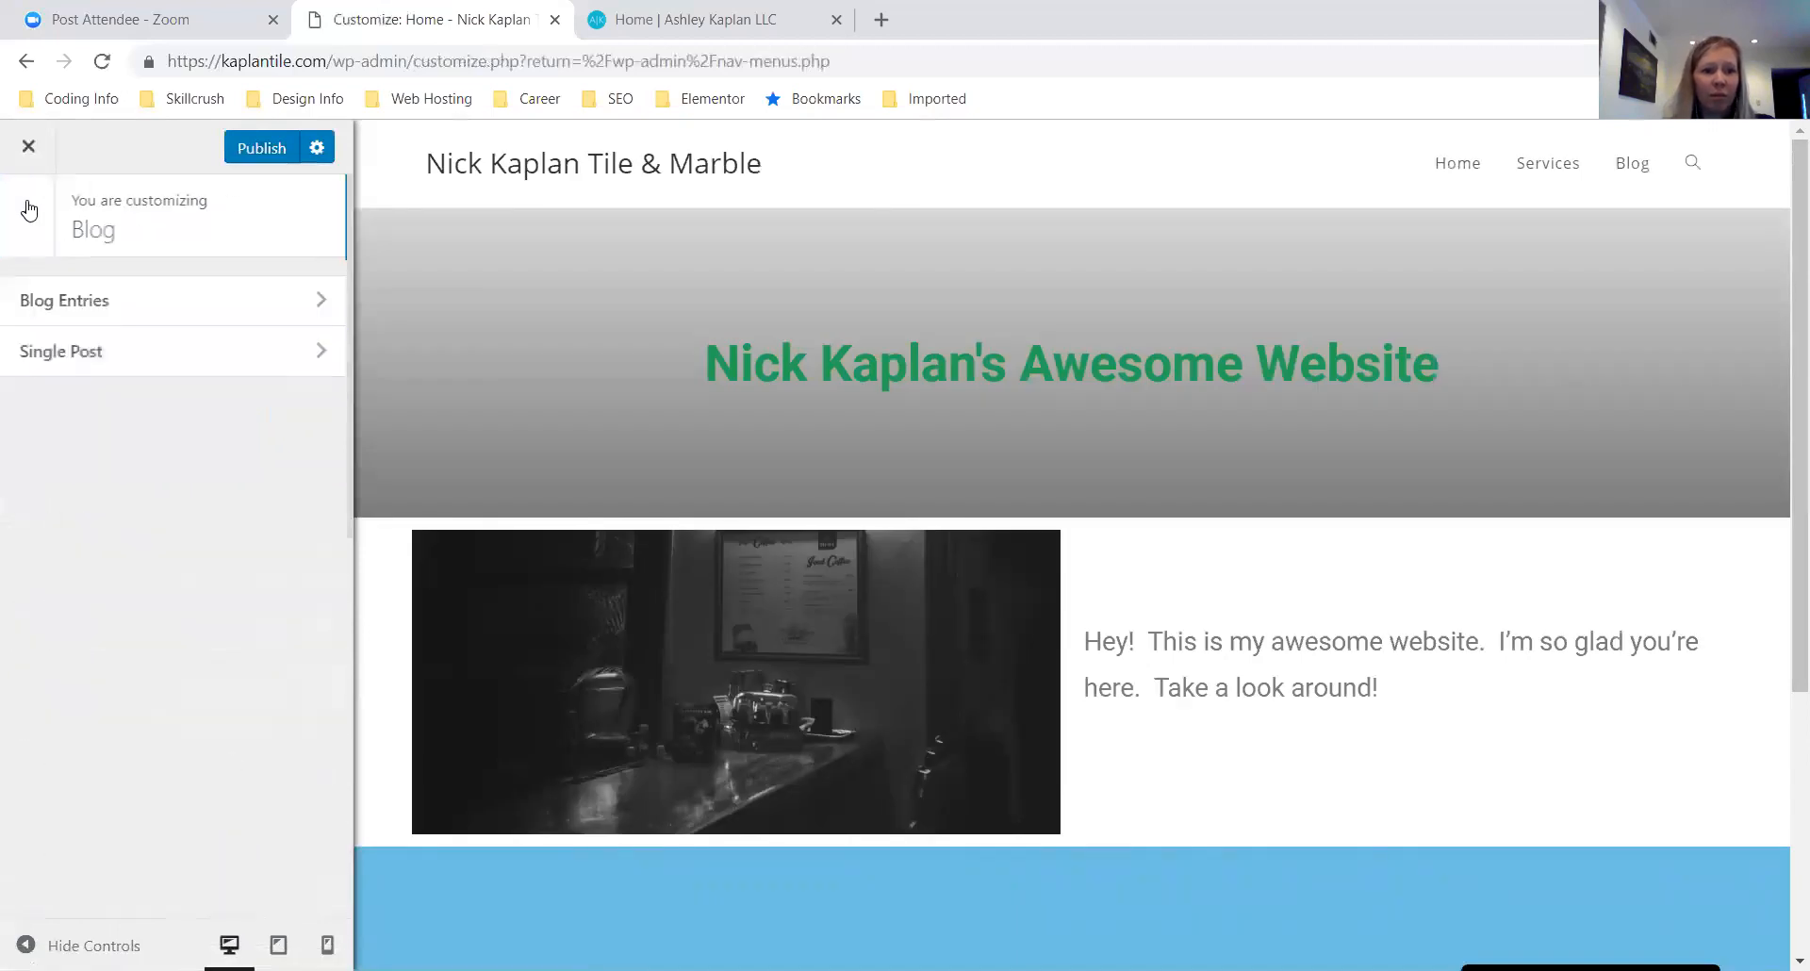
Hide the Featured Image element in the Single Post section of the blog settings
{"action": "left_click", "coordinate": [178, 365]}
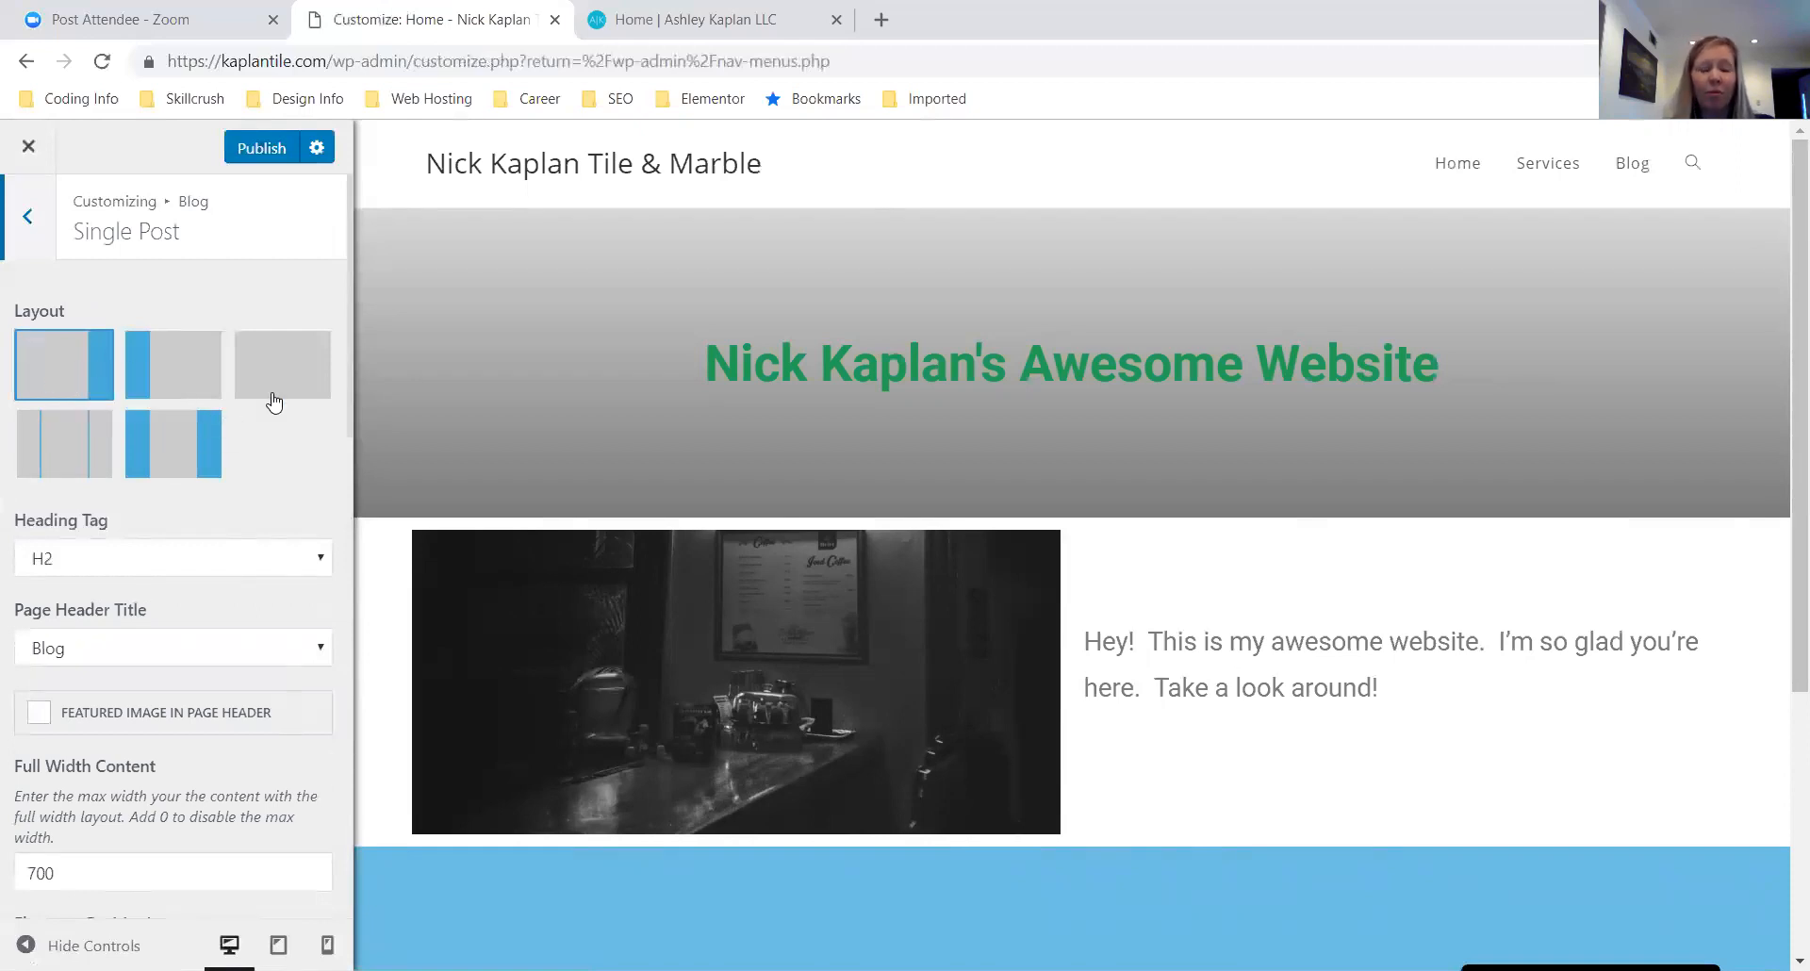
{"action": "left_click", "coordinate": [28, 216]}
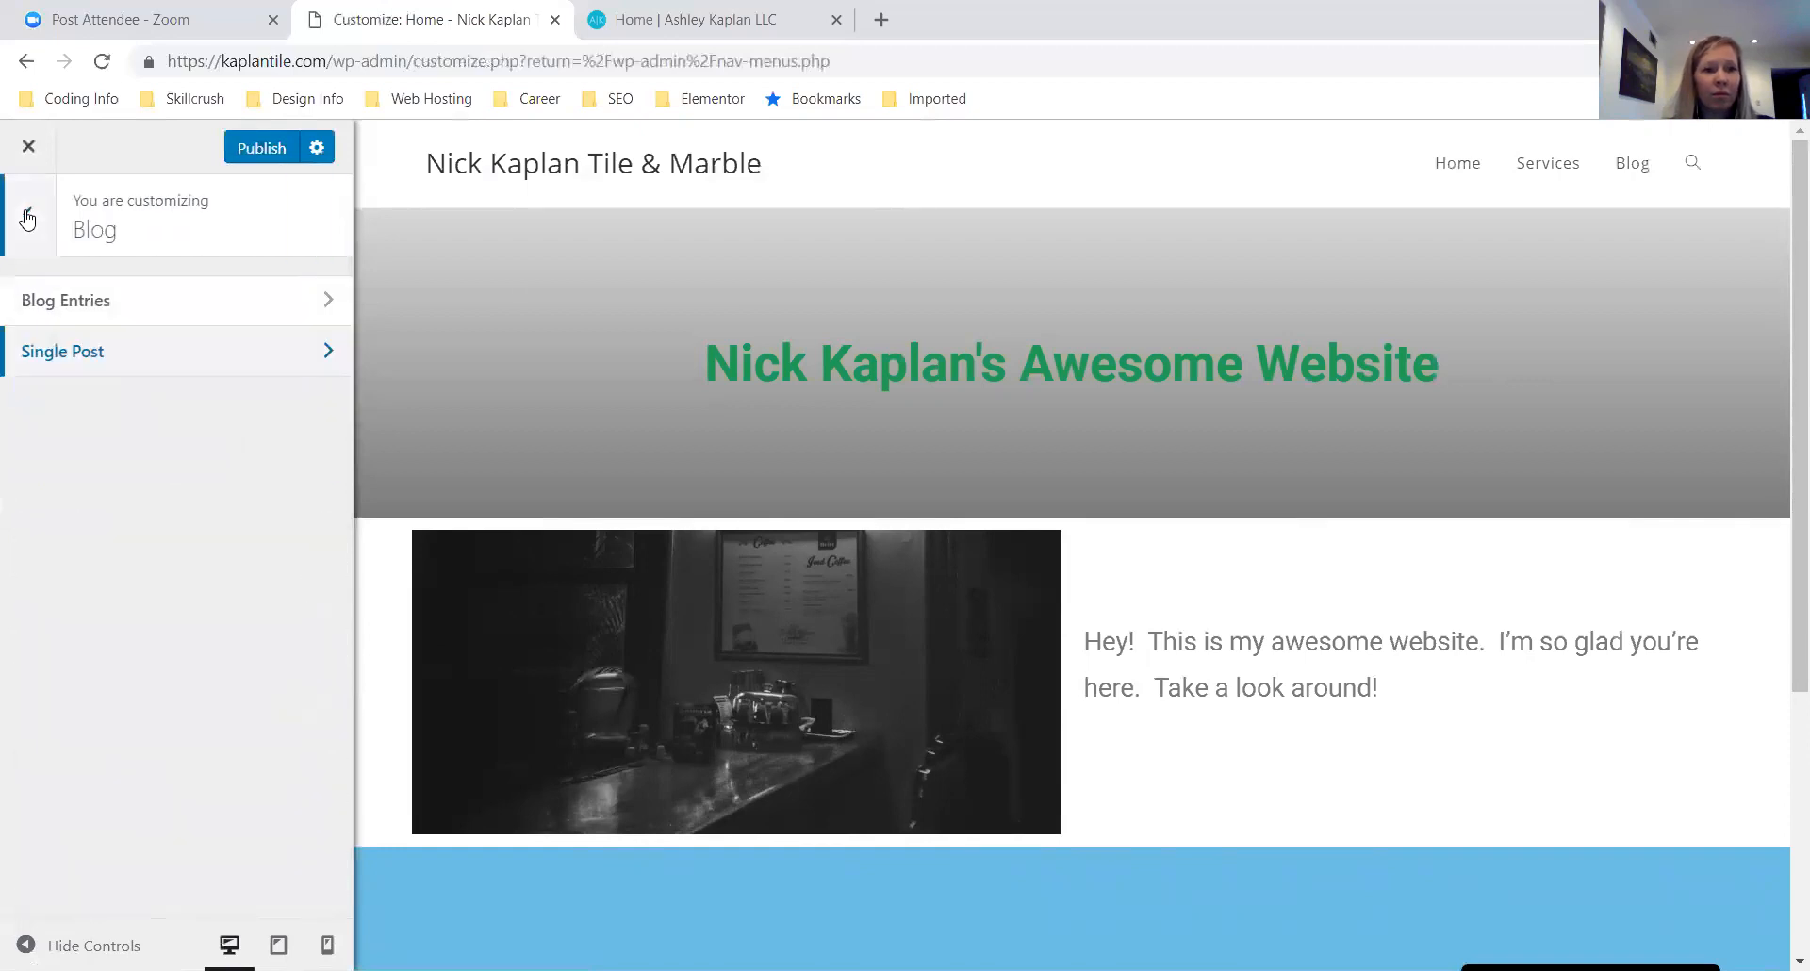
{"action": "left_click", "coordinate": [214, 369]}
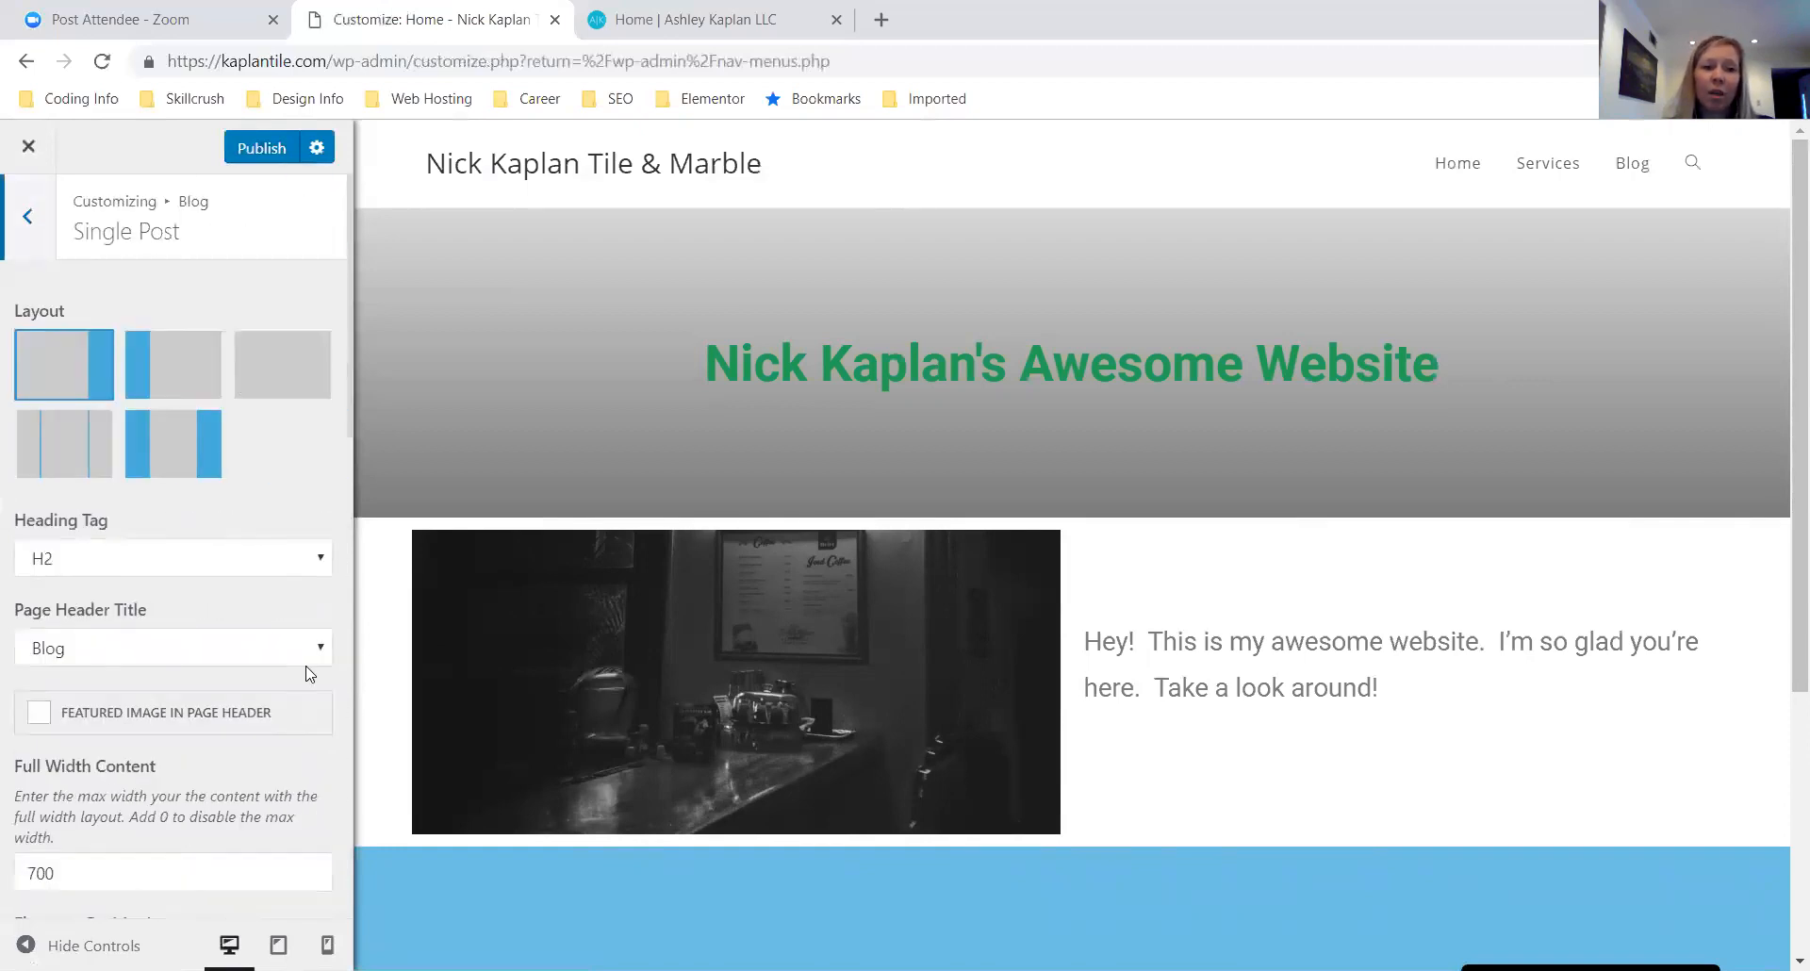
{"action": "scroll", "coordinate": [310, 667], "scroll_direction": "down", "scroll_amount": 3}
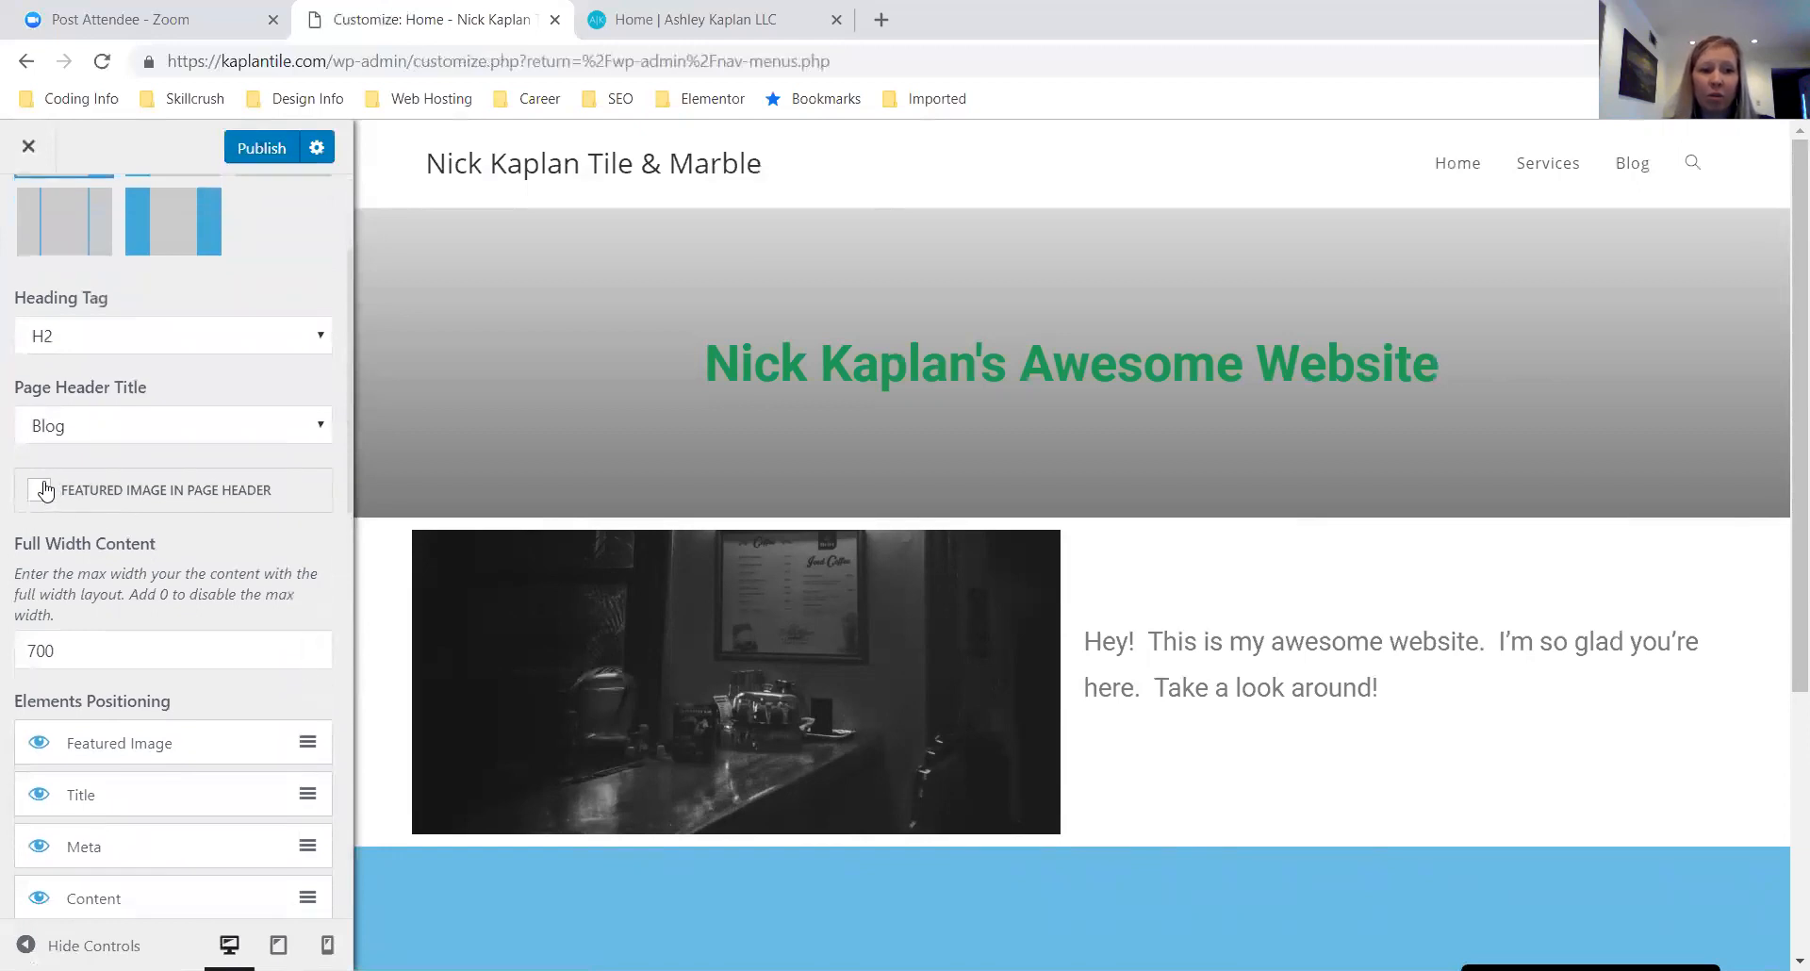
{"action": "scroll", "coordinate": [132, 486], "scroll_direction": "down", "scroll_amount": 3}
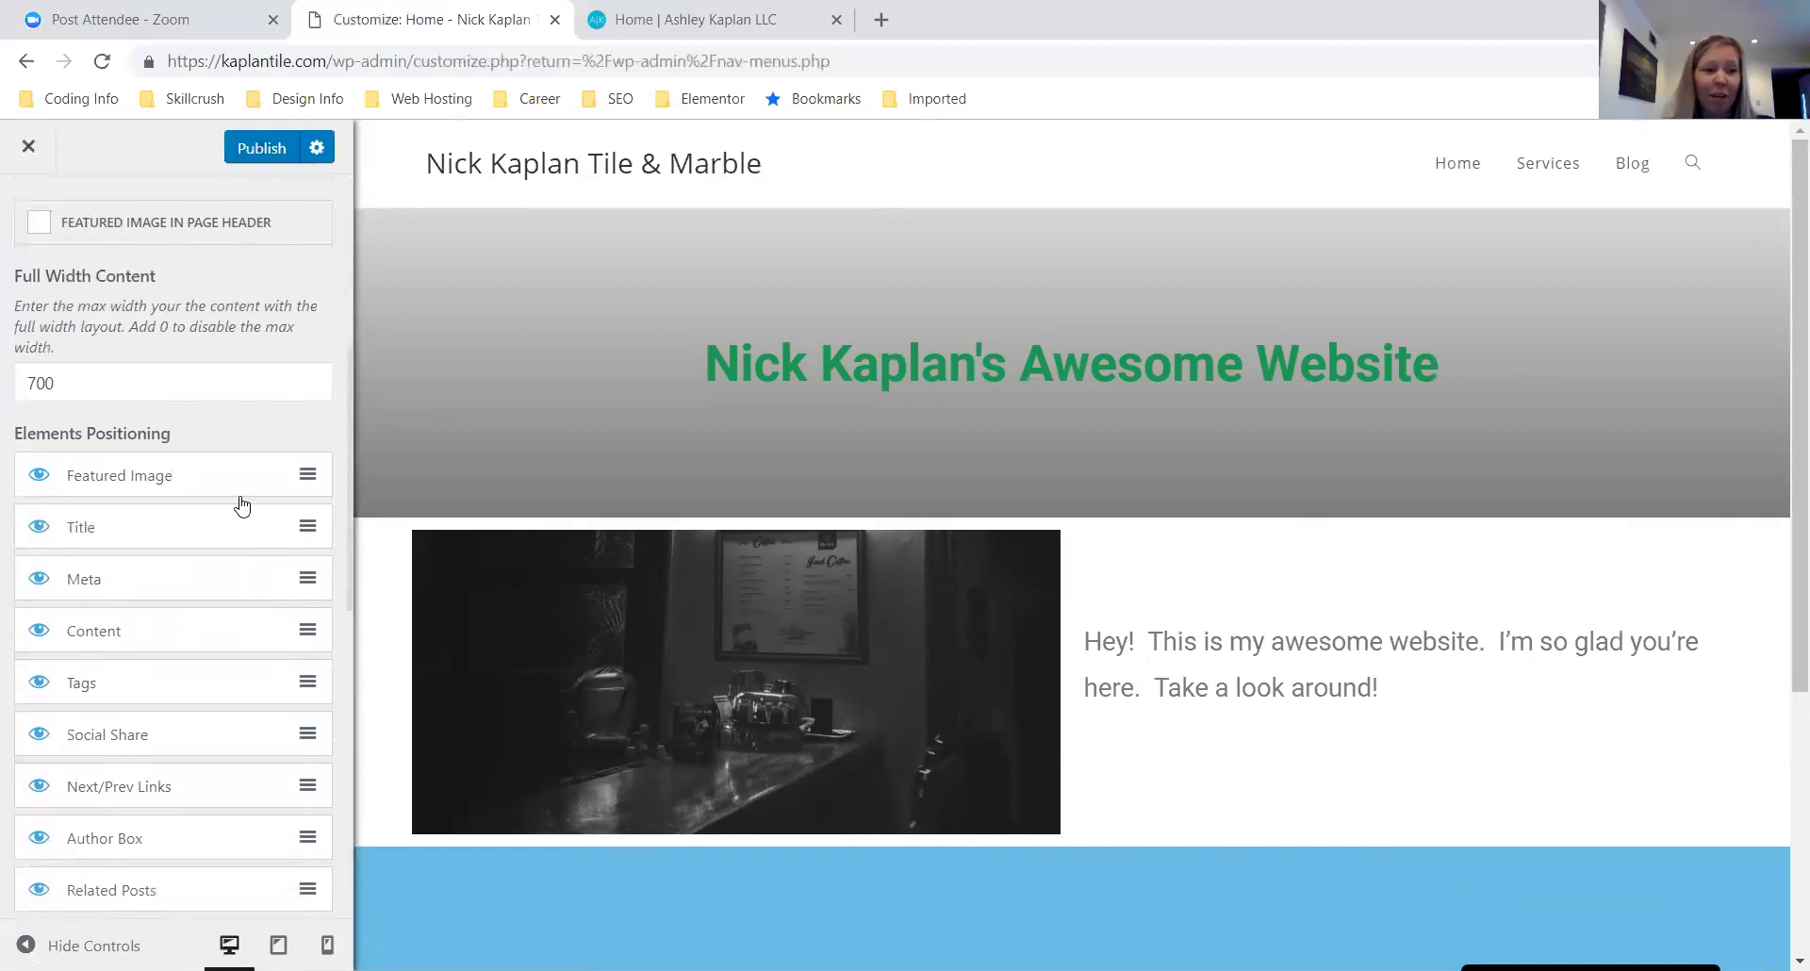
{"action": "left_click", "coordinate": [36, 478]}
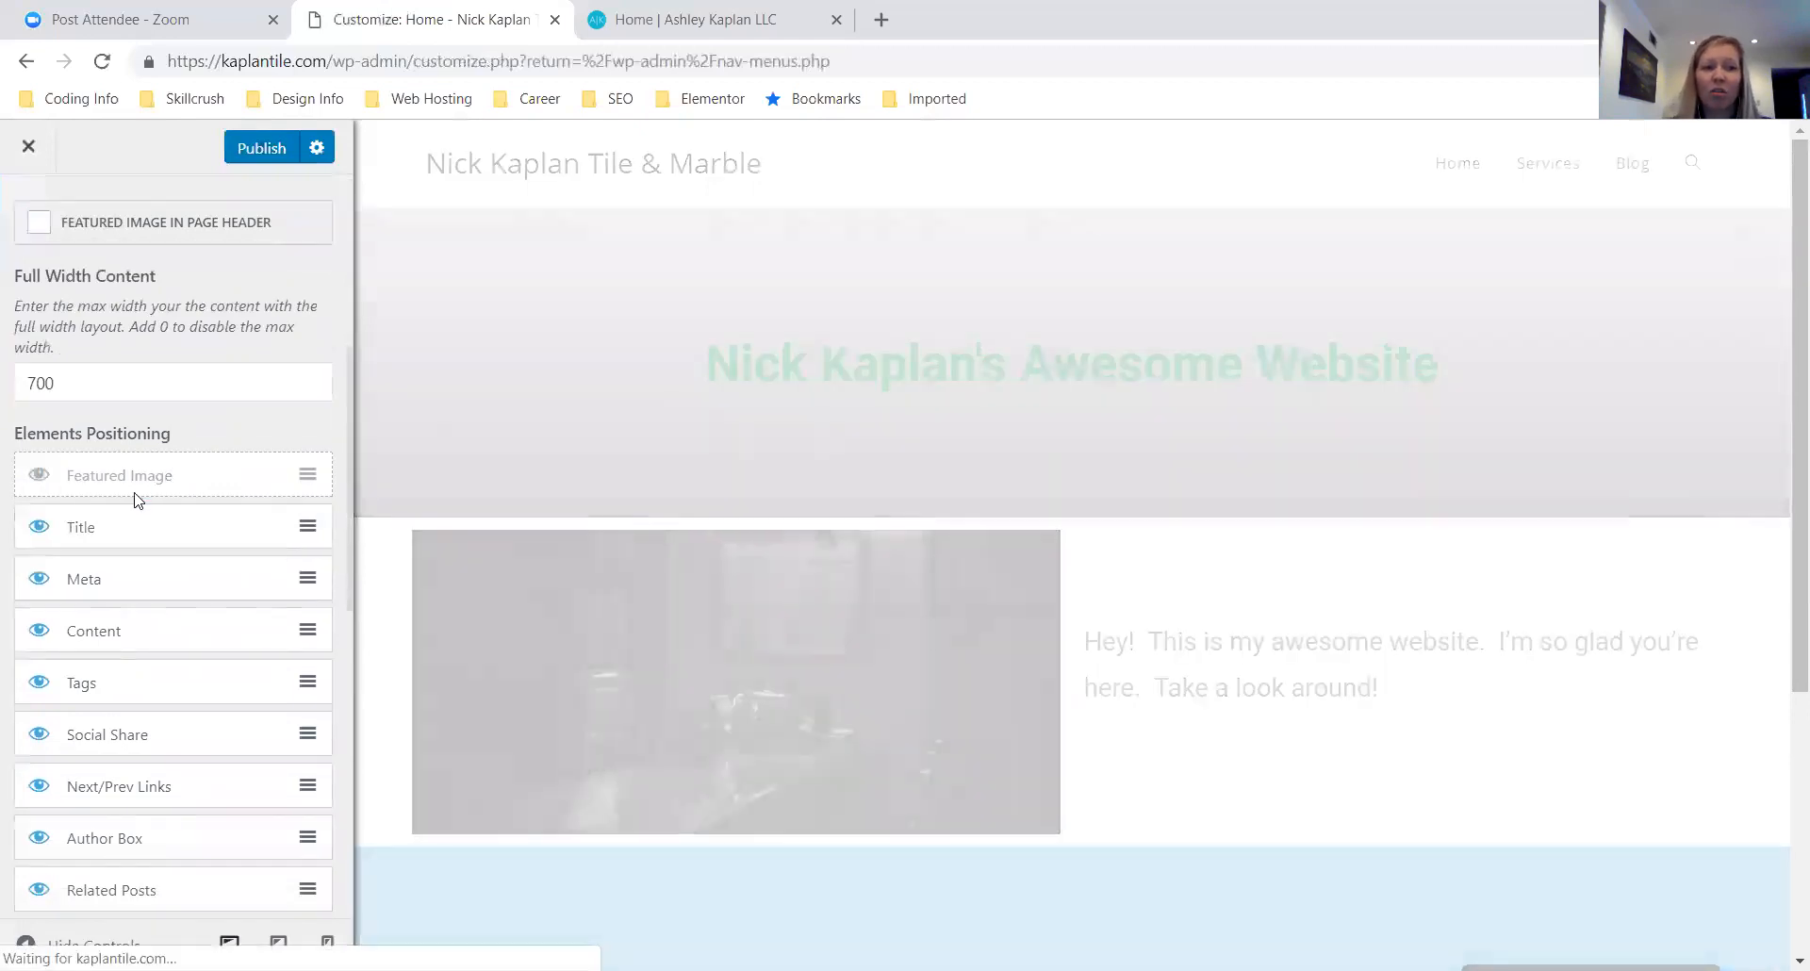
Look through the remaining Single Post elements and meta options, and return to the main list of customizer sections
{"action": "scroll", "coordinate": [235, 563], "scroll_direction": "down", "scroll_amount": 5}
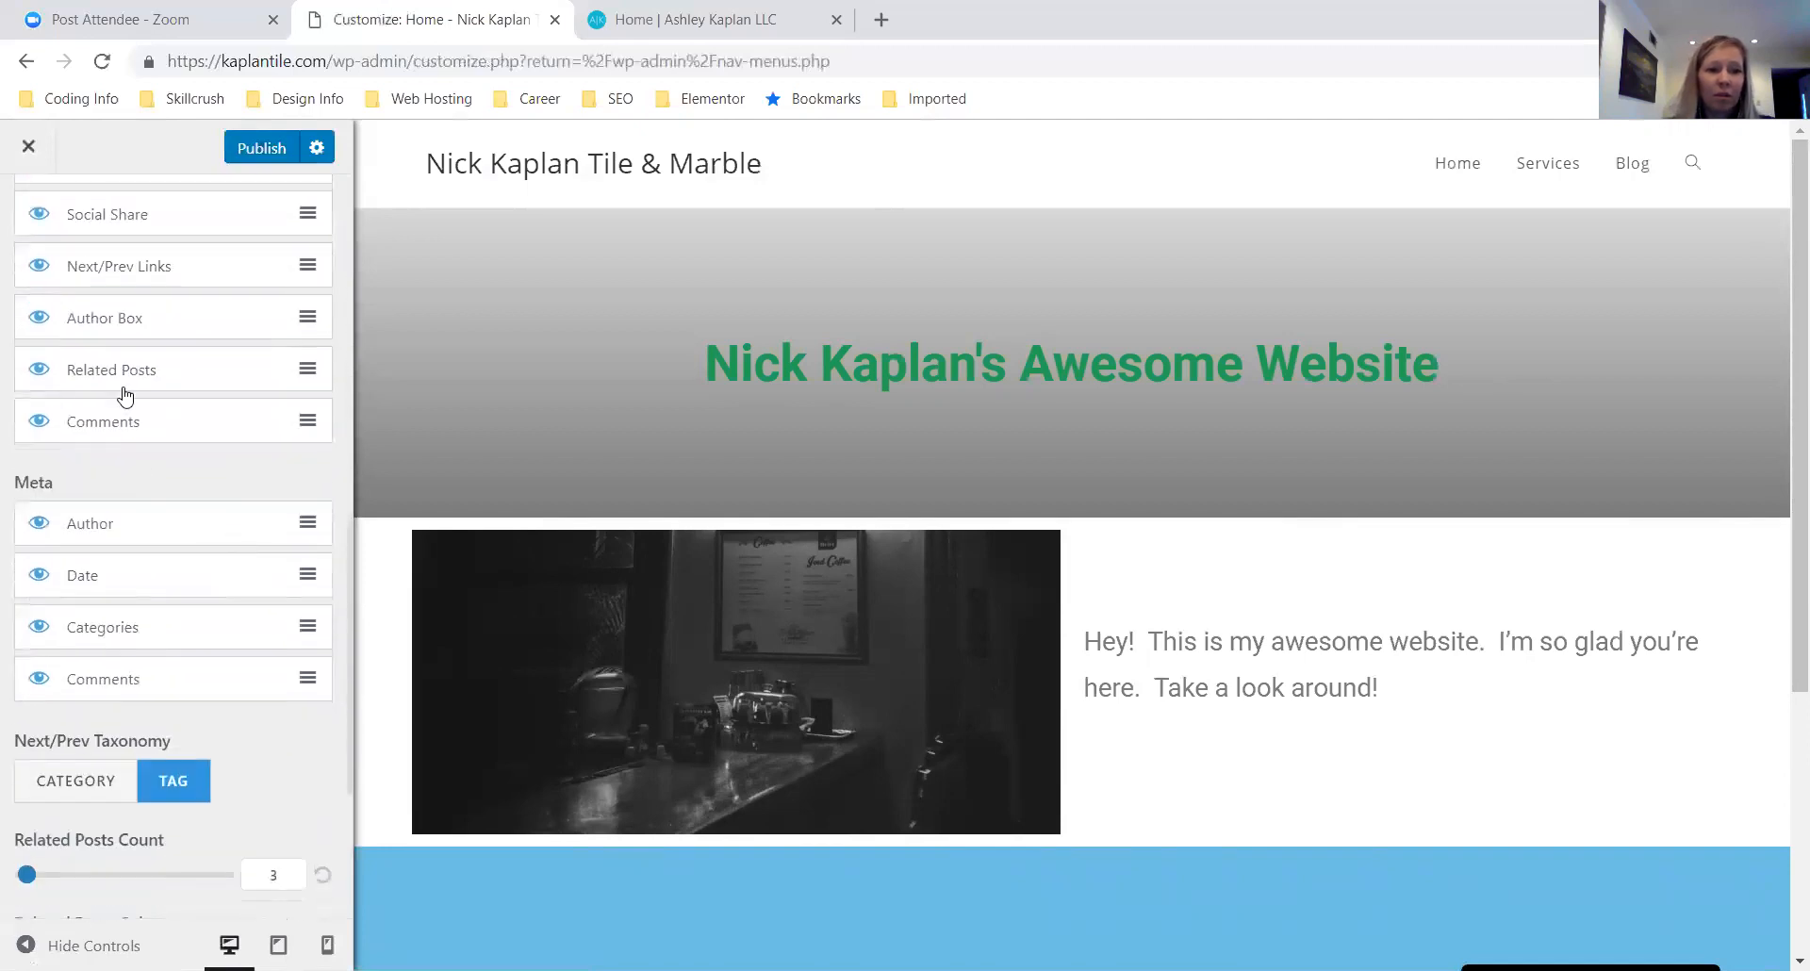
{"action": "scroll", "coordinate": [123, 396], "scroll_direction": "up", "scroll_amount": 3}
{"action": "scroll", "coordinate": [122, 396], "scroll_direction": "down", "scroll_amount": 2}
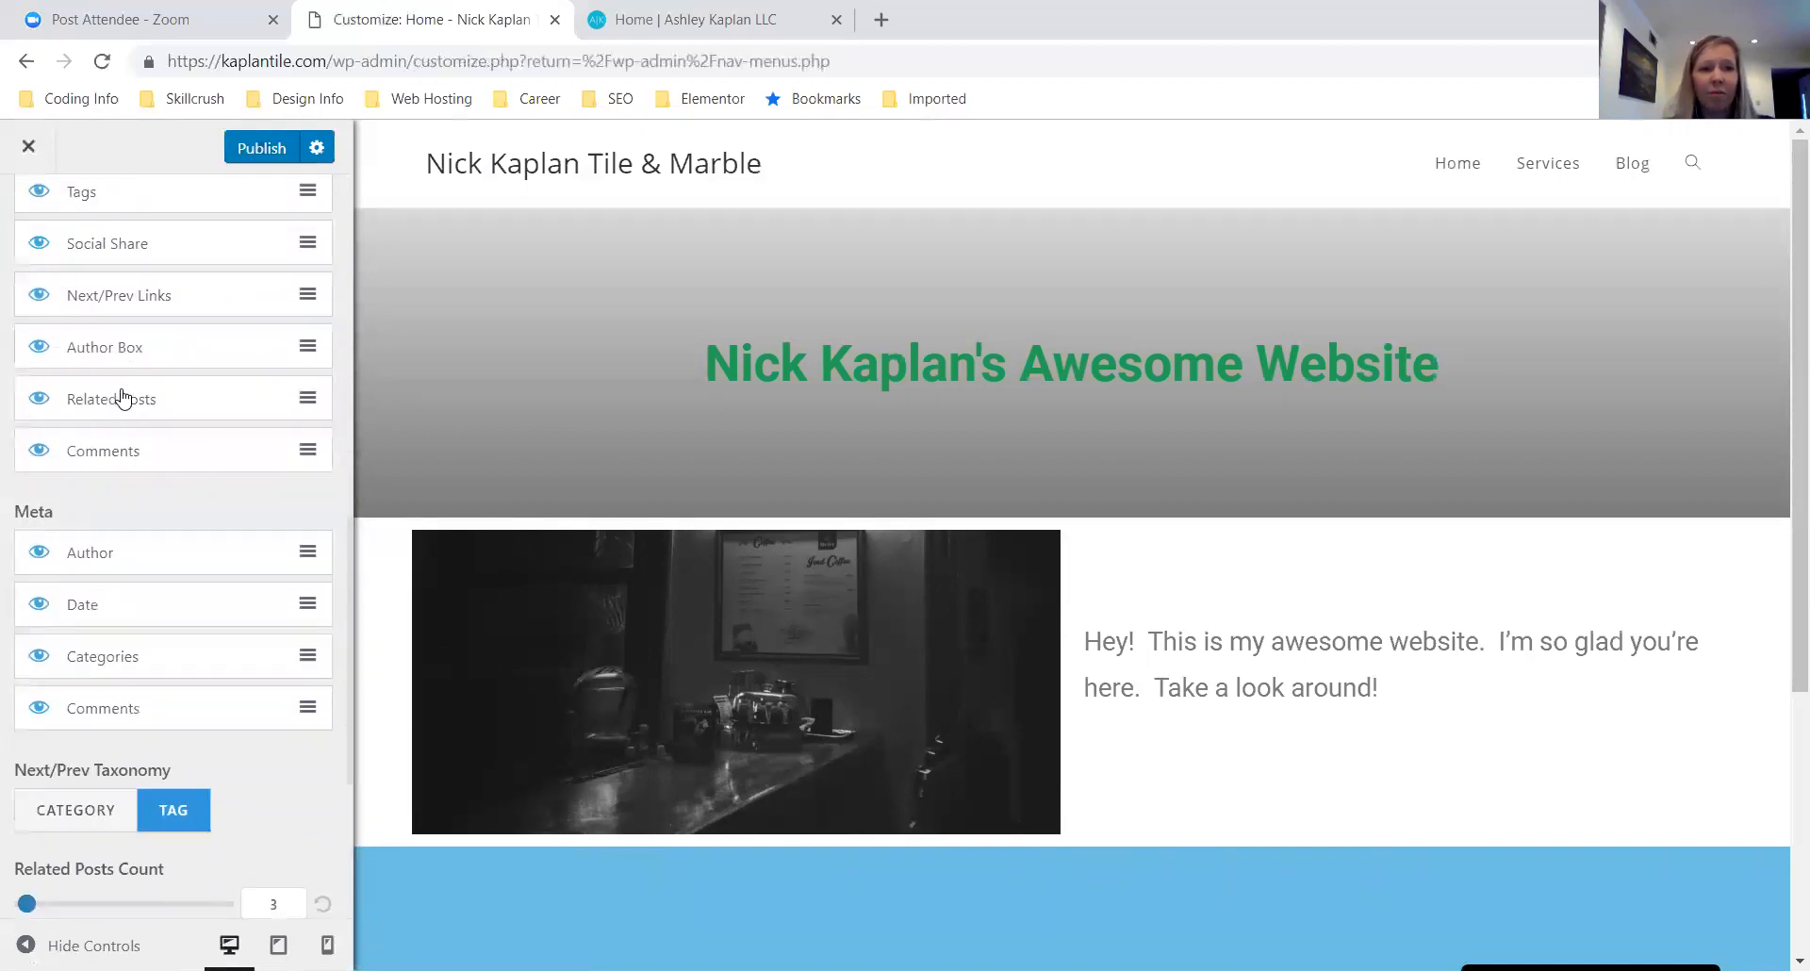
{"action": "scroll", "coordinate": [123, 396], "scroll_direction": "up", "scroll_amount": 5}
{"action": "scroll", "coordinate": [123, 397], "scroll_direction": "up", "scroll_amount": 1}
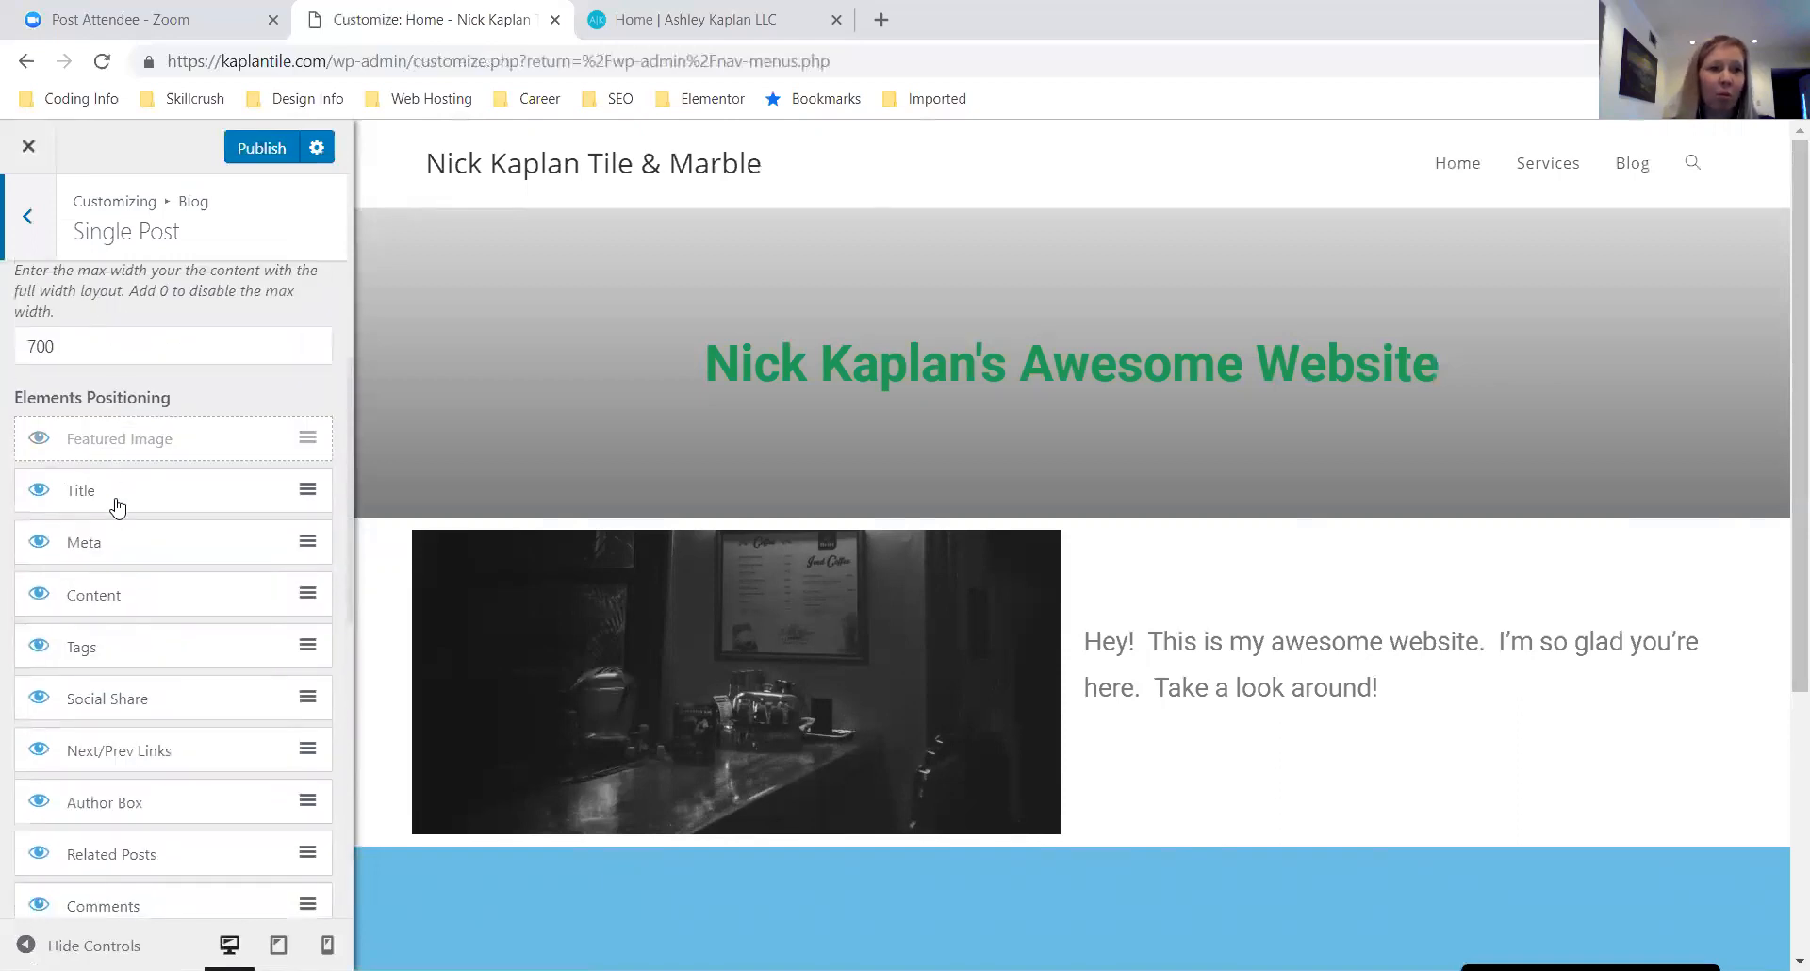
{"action": "scroll", "coordinate": [117, 507], "scroll_direction": "up", "scroll_amount": 4}
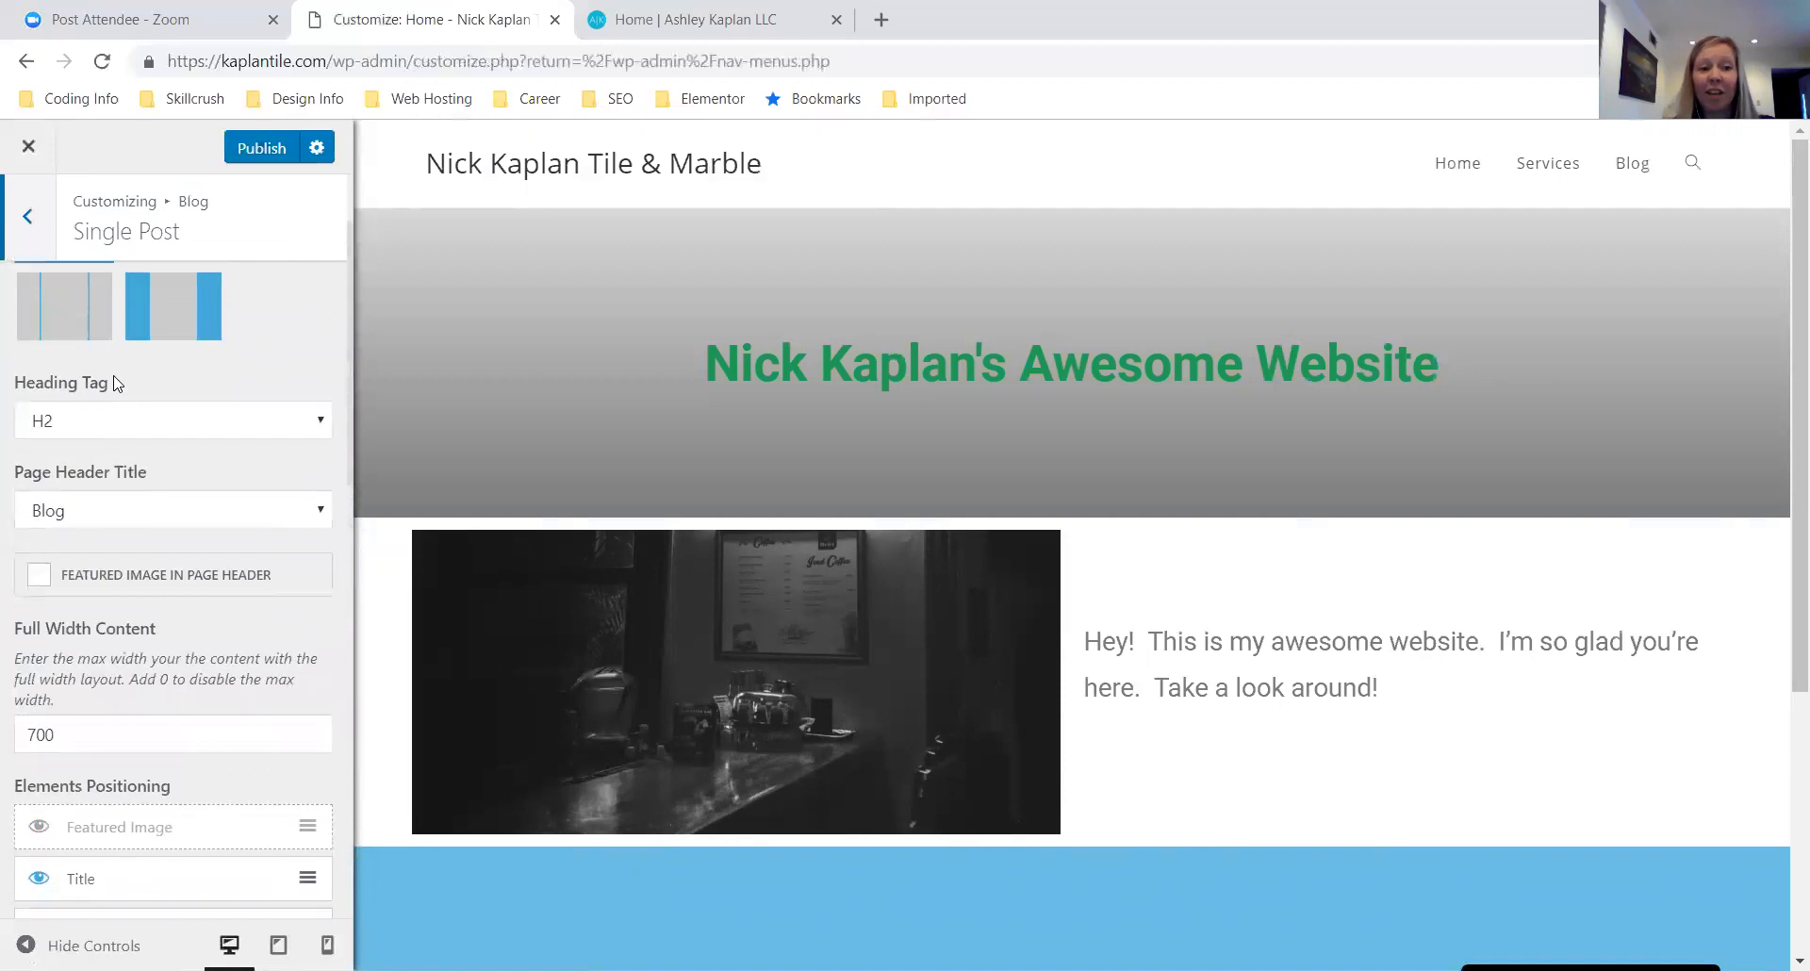
{"action": "scroll", "coordinate": [117, 381], "scroll_direction": "up", "scroll_amount": 2}
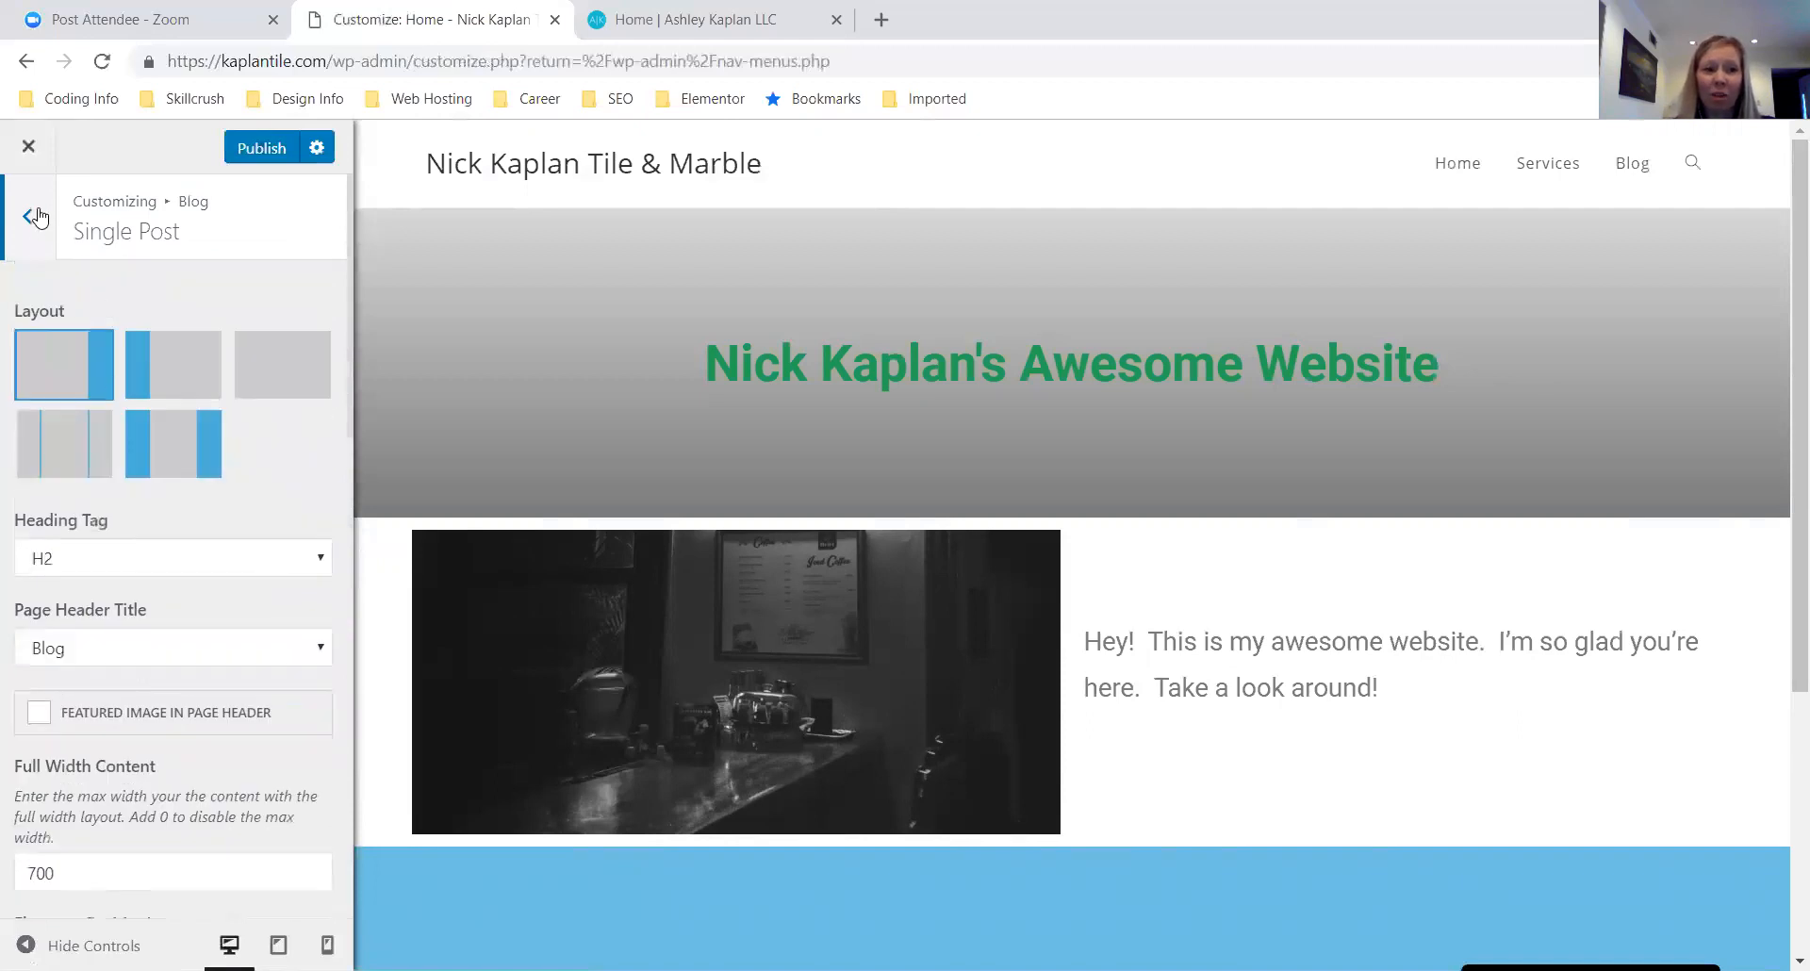
{"action": "left_click", "coordinate": [37, 218]}
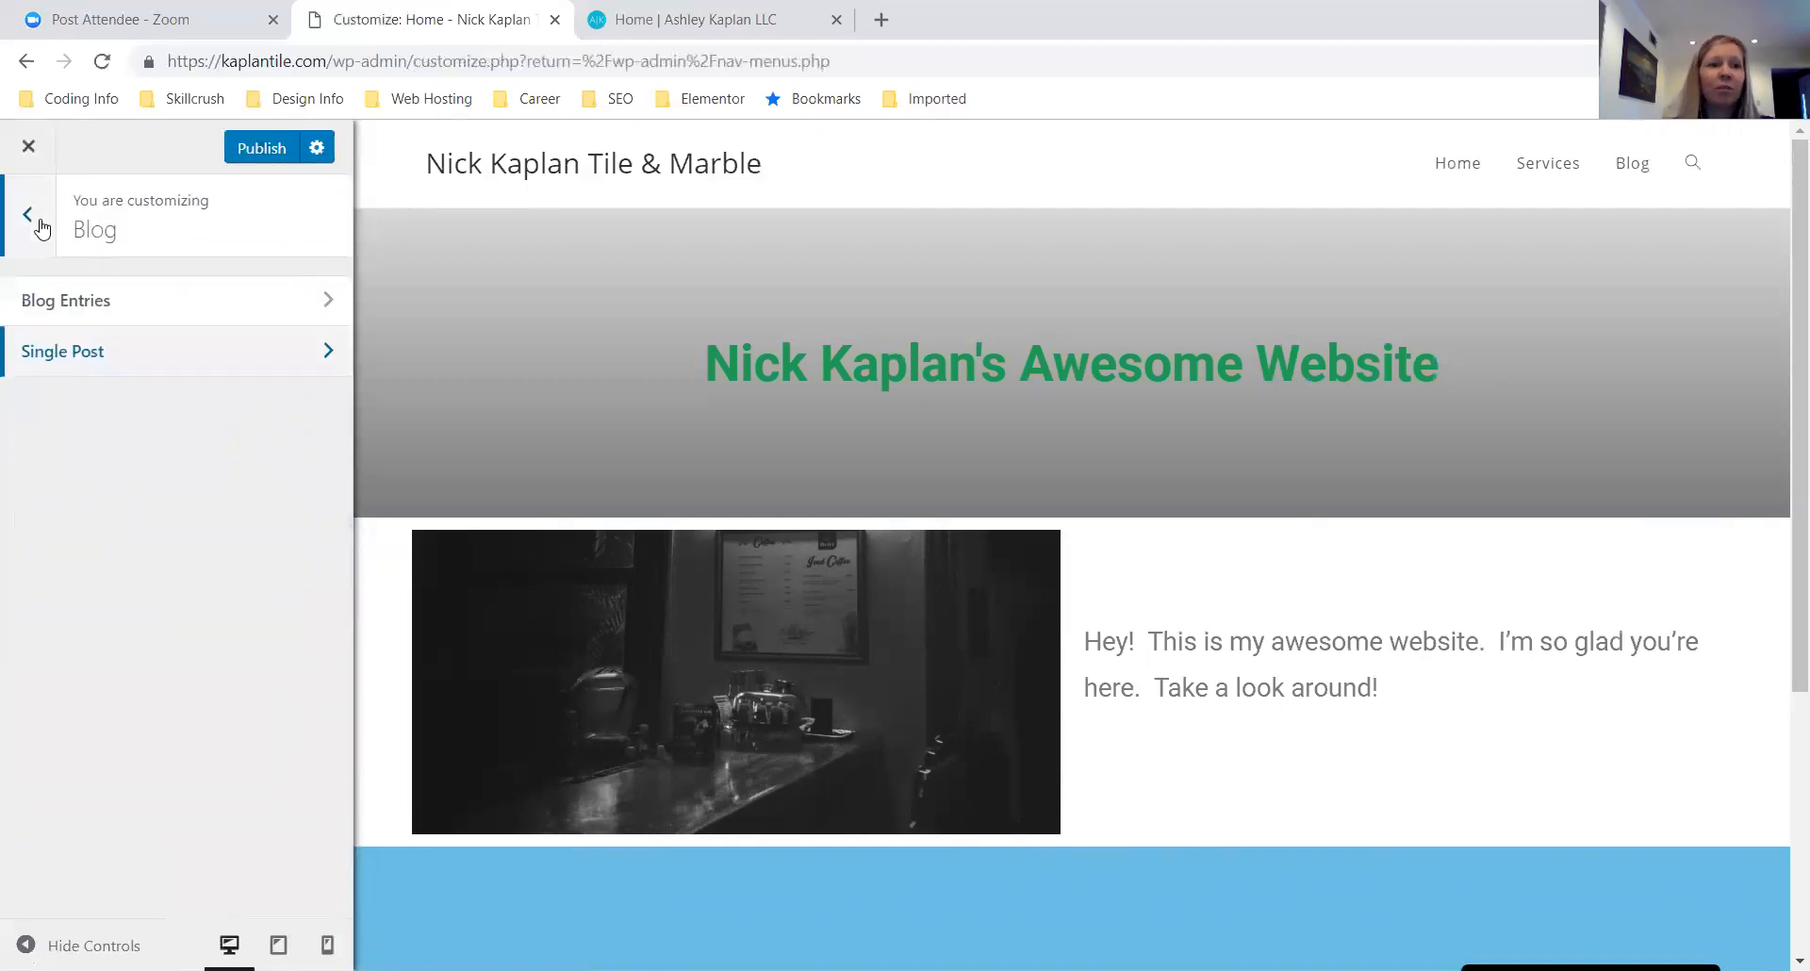
{"action": "left_click", "coordinate": [41, 227]}
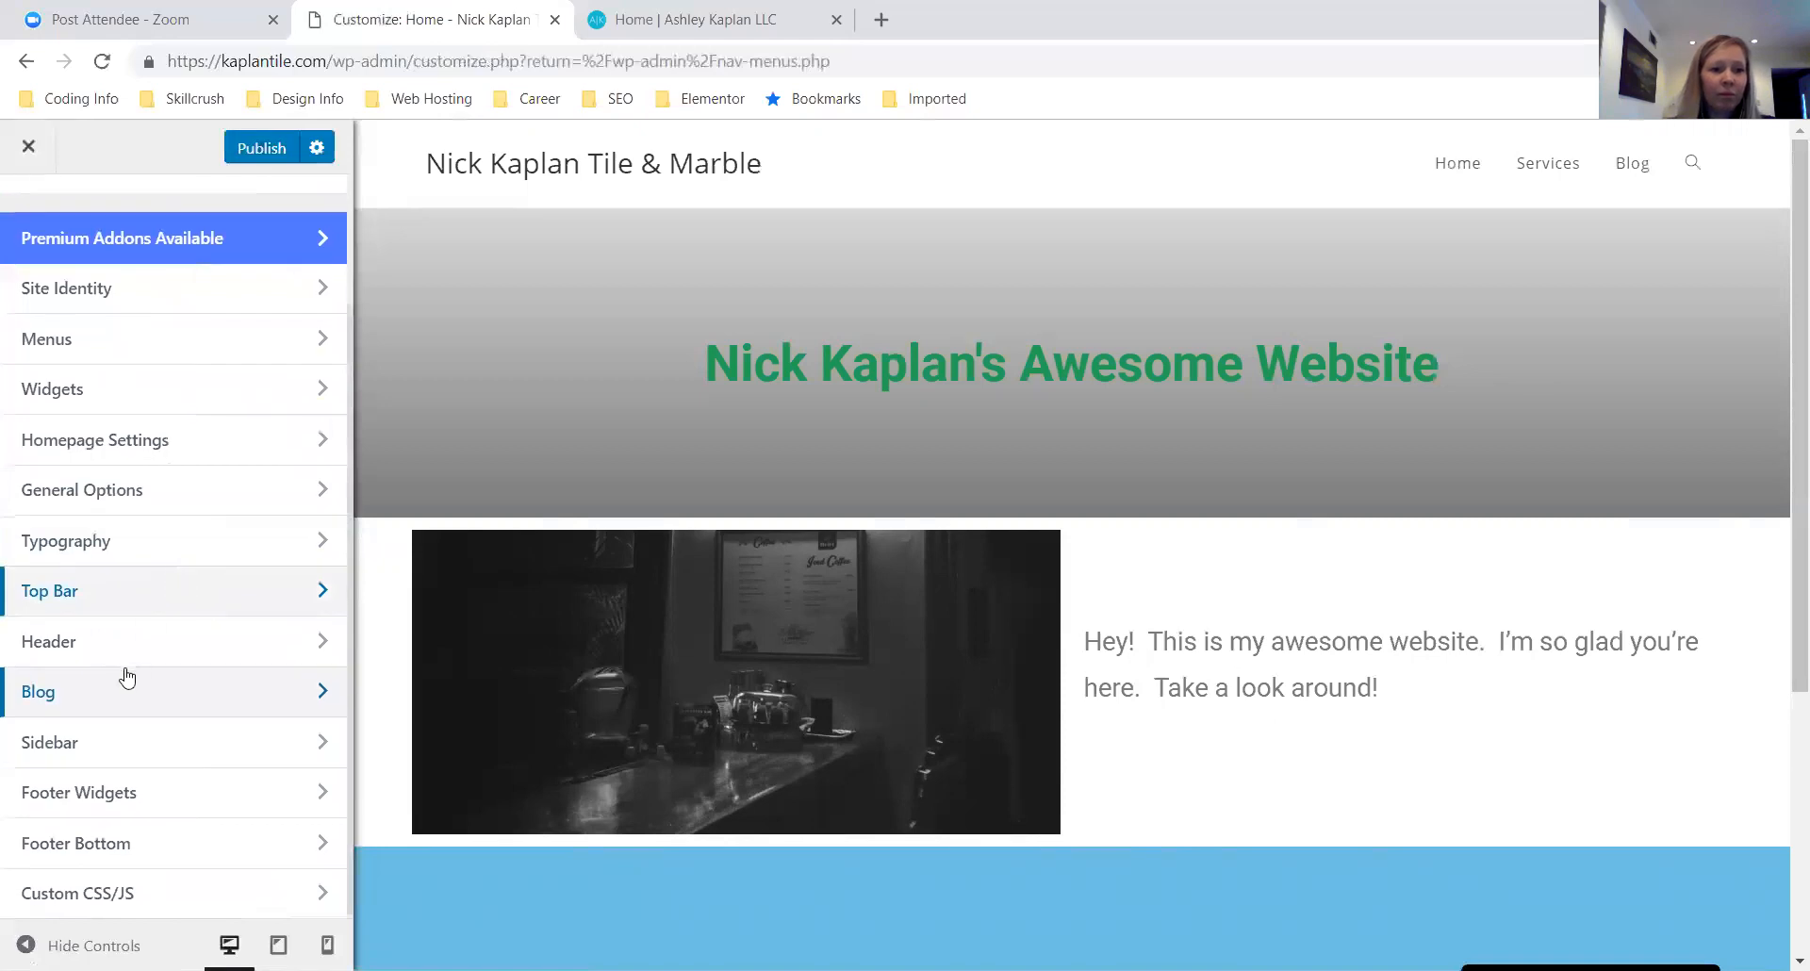
View the Sidebar's background, padding and widget styling settings, and return to the main list of customizer sections
{"action": "left_click", "coordinate": [107, 754]}
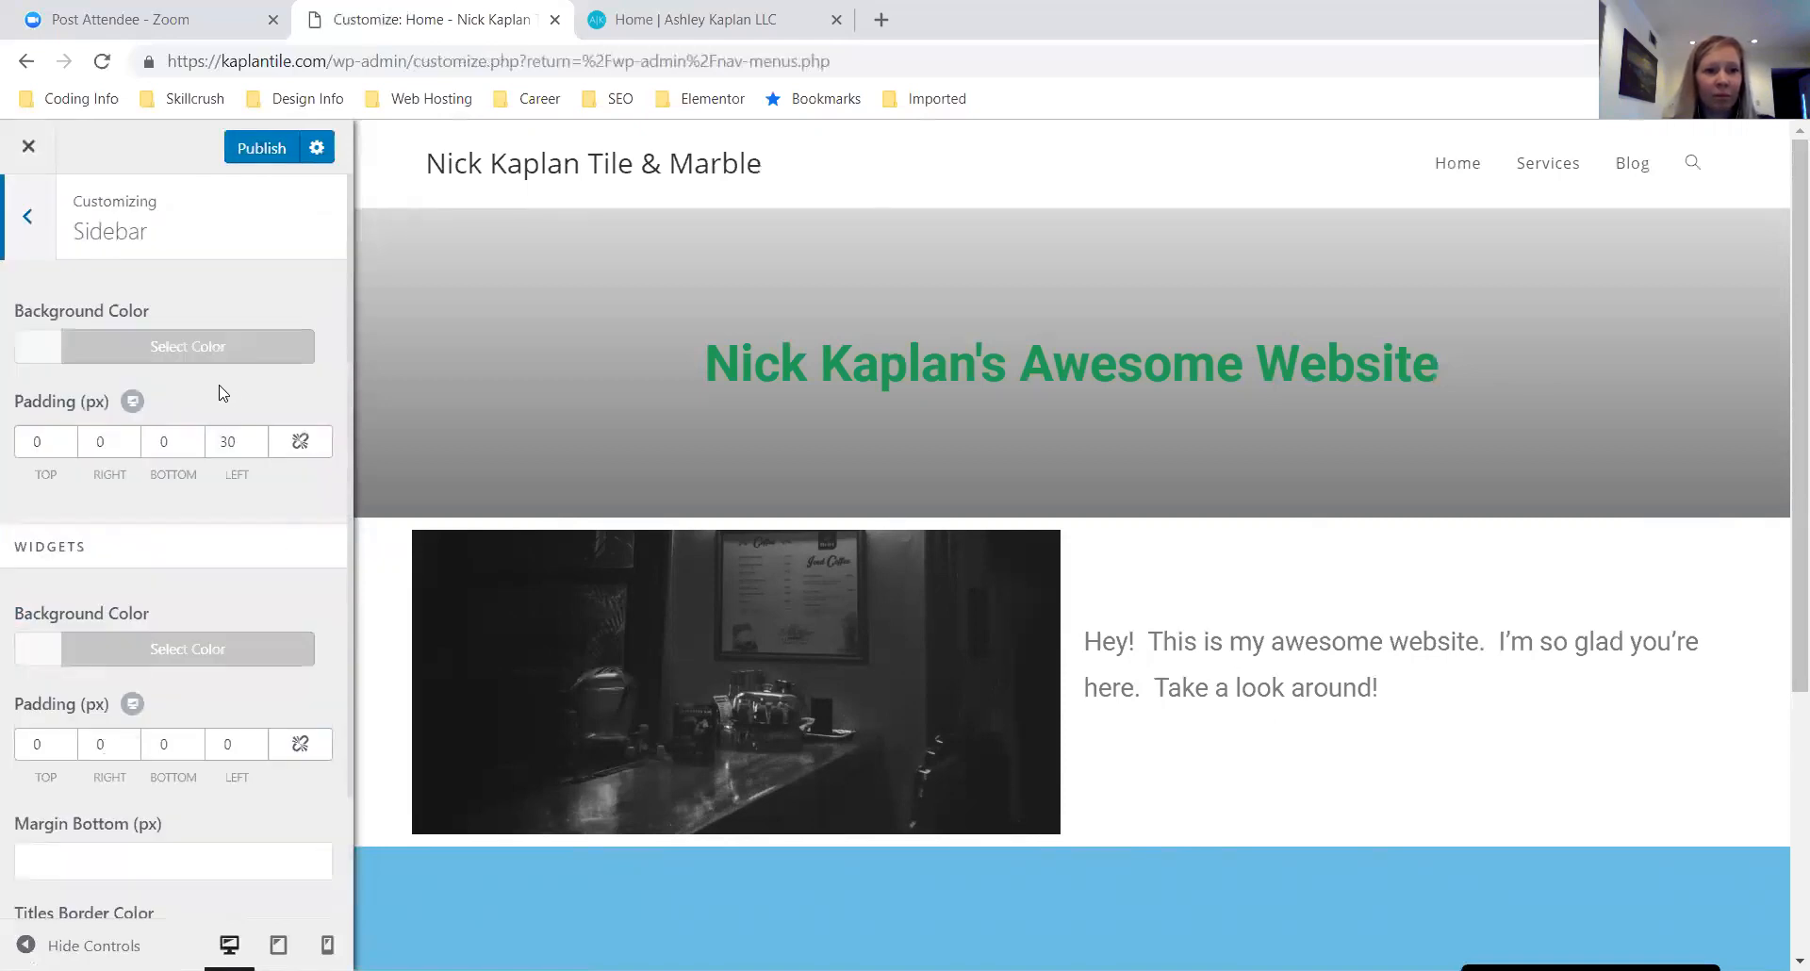
{"action": "scroll", "coordinate": [222, 388], "scroll_direction": "down", "scroll_amount": 2}
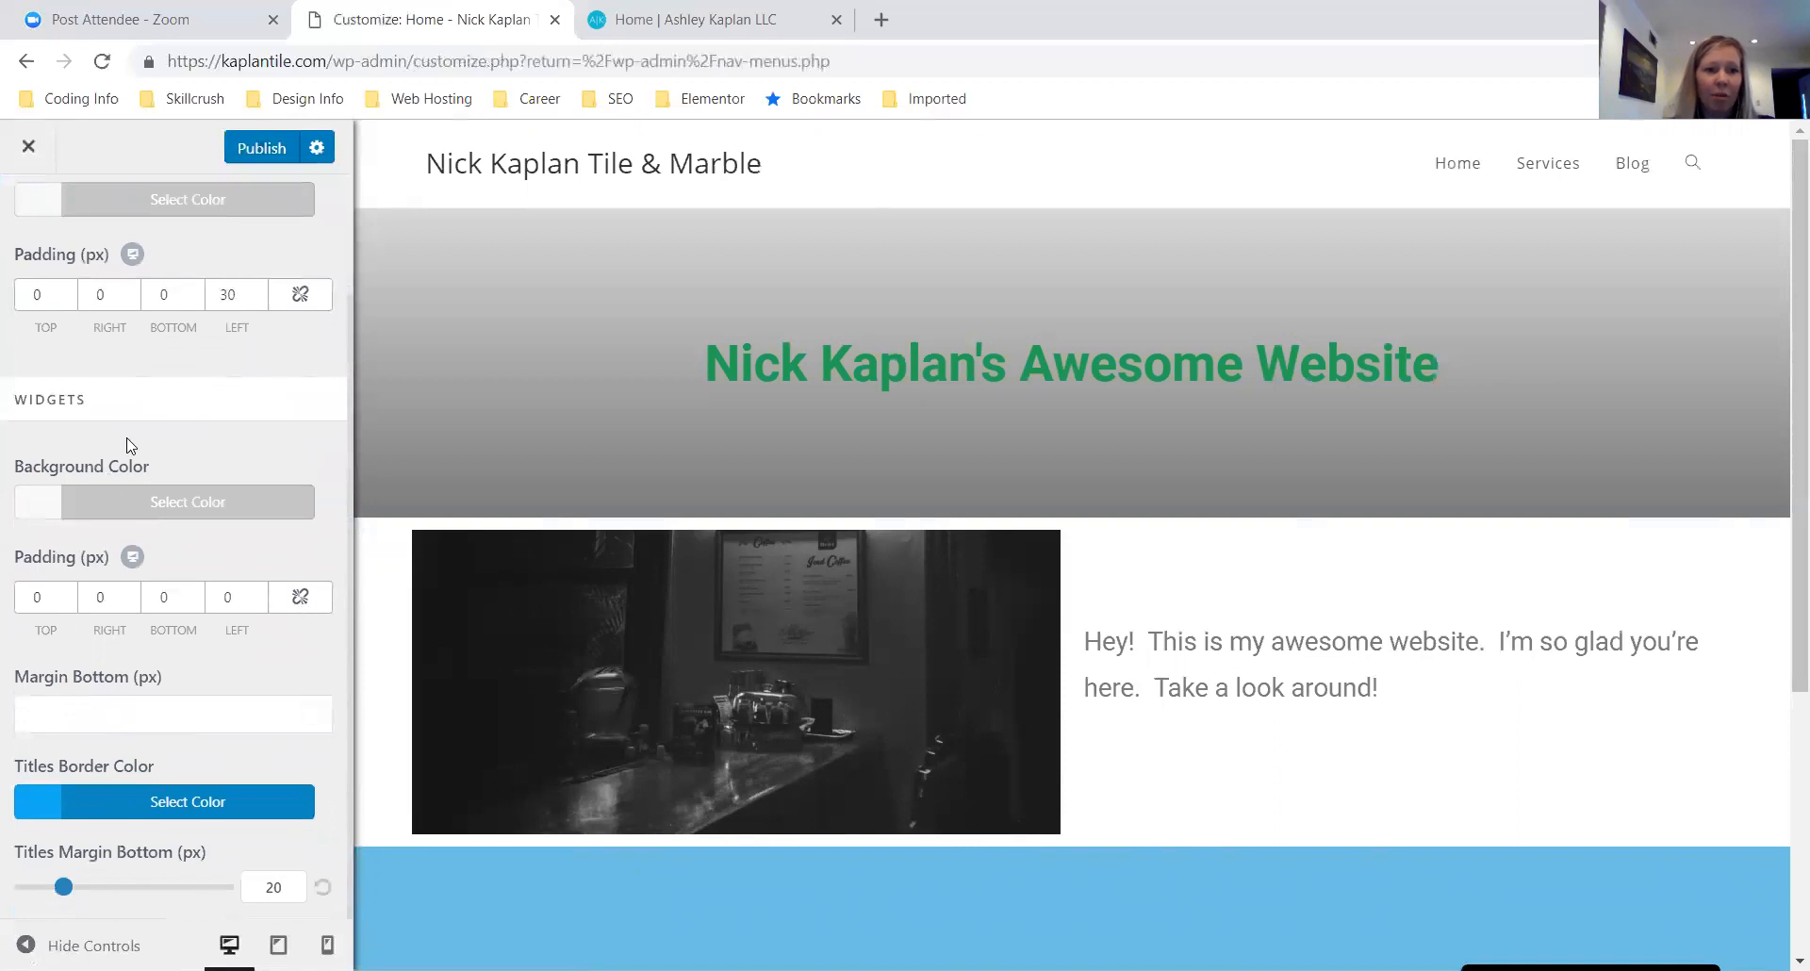
{"action": "scroll", "coordinate": [128, 445], "scroll_direction": "up", "scroll_amount": 2}
{"action": "left_click", "coordinate": [35, 226]}
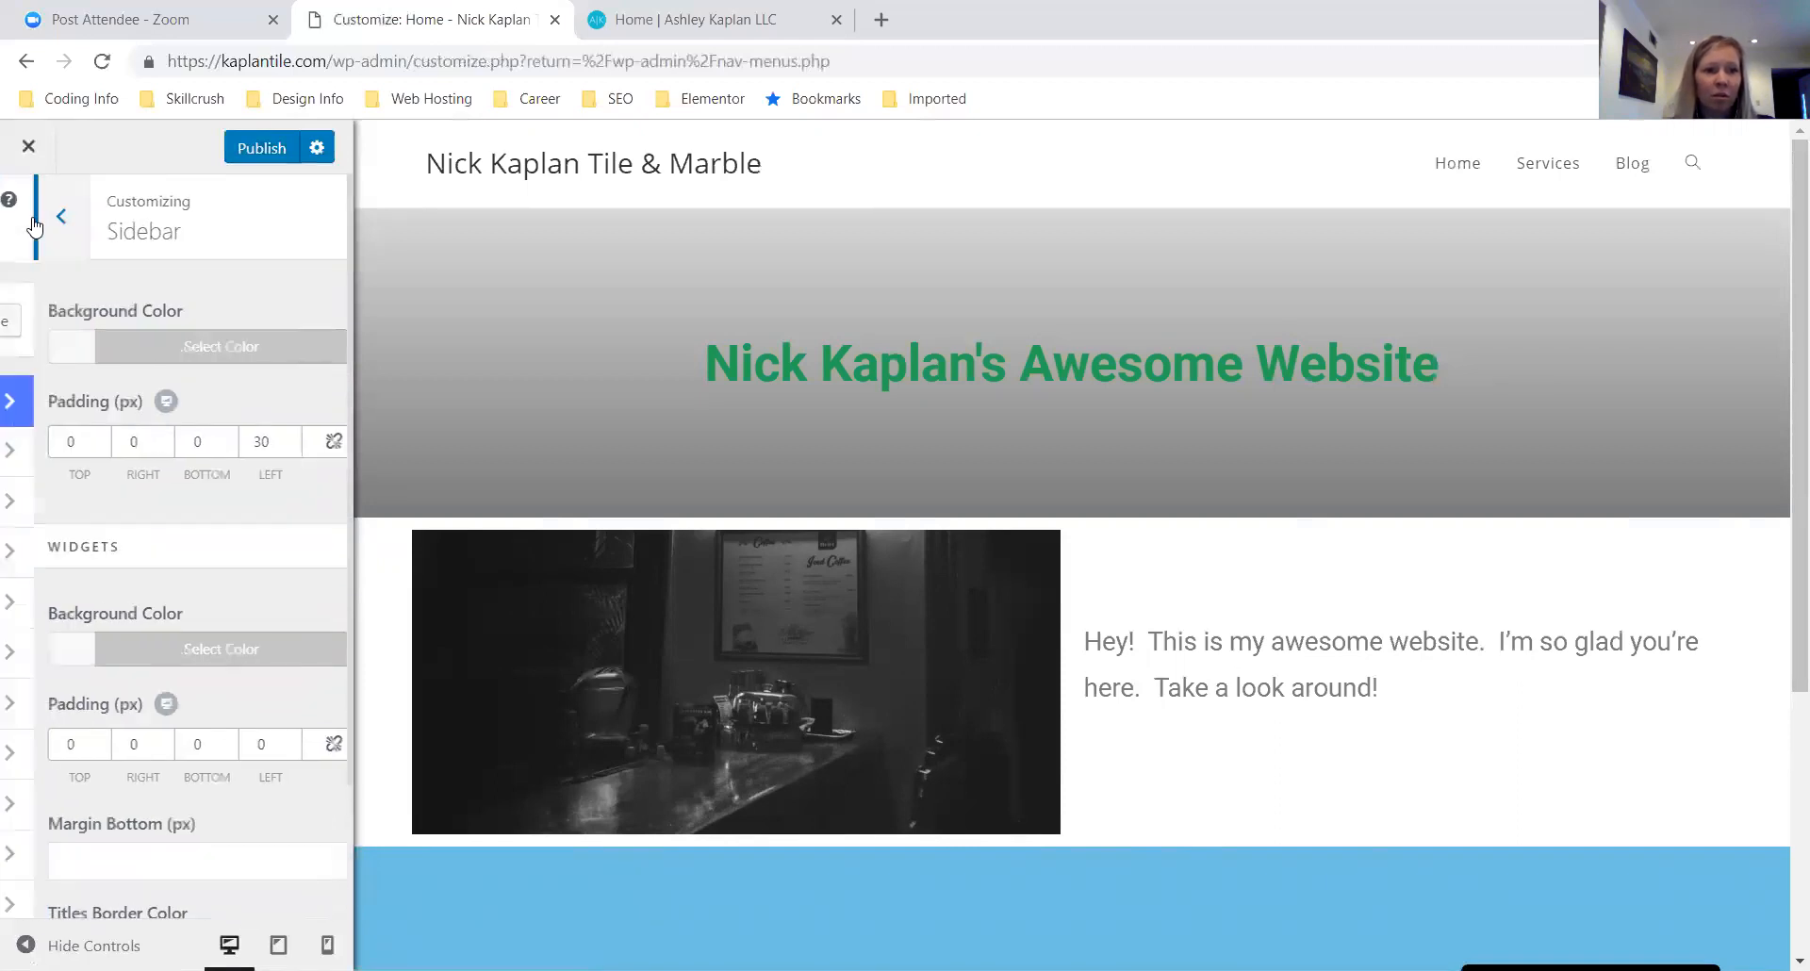
{"action": "scroll", "coordinate": [113, 788], "scroll_direction": "down", "scroll_amount": 2}
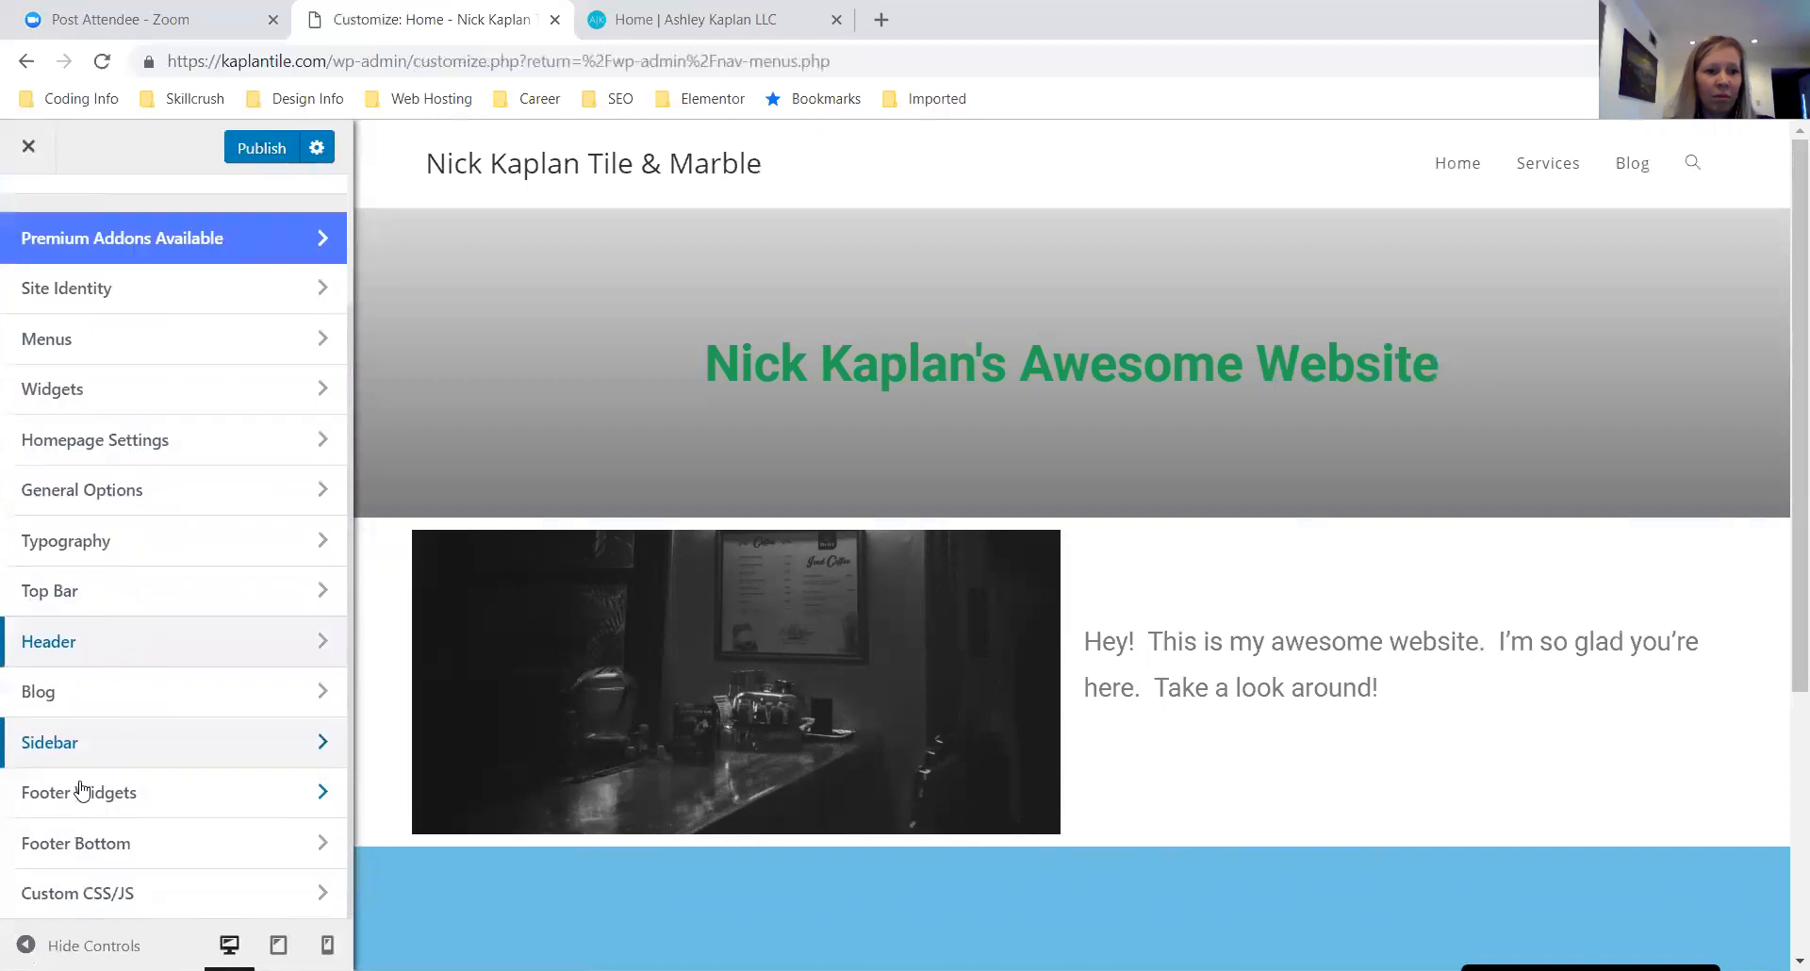
Disable the Footer Widgets and return to the main list of customizer sections
{"action": "left_click", "coordinate": [80, 792]}
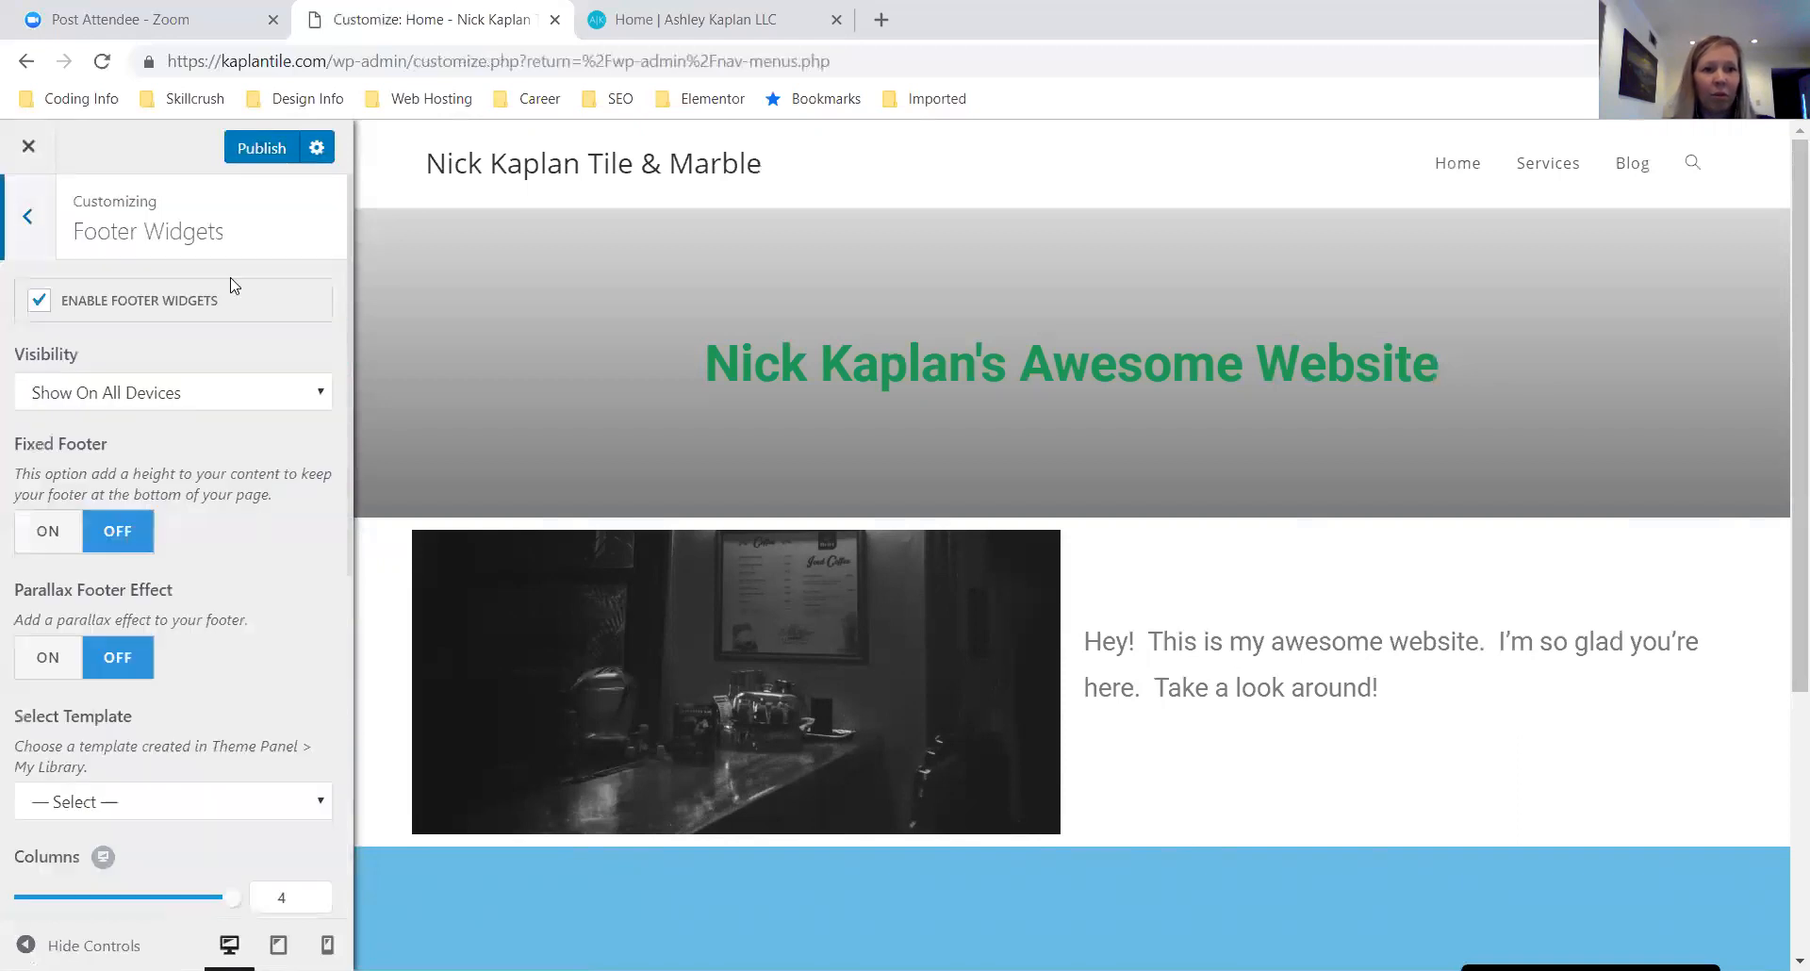
{"action": "left_click", "coordinate": [38, 302]}
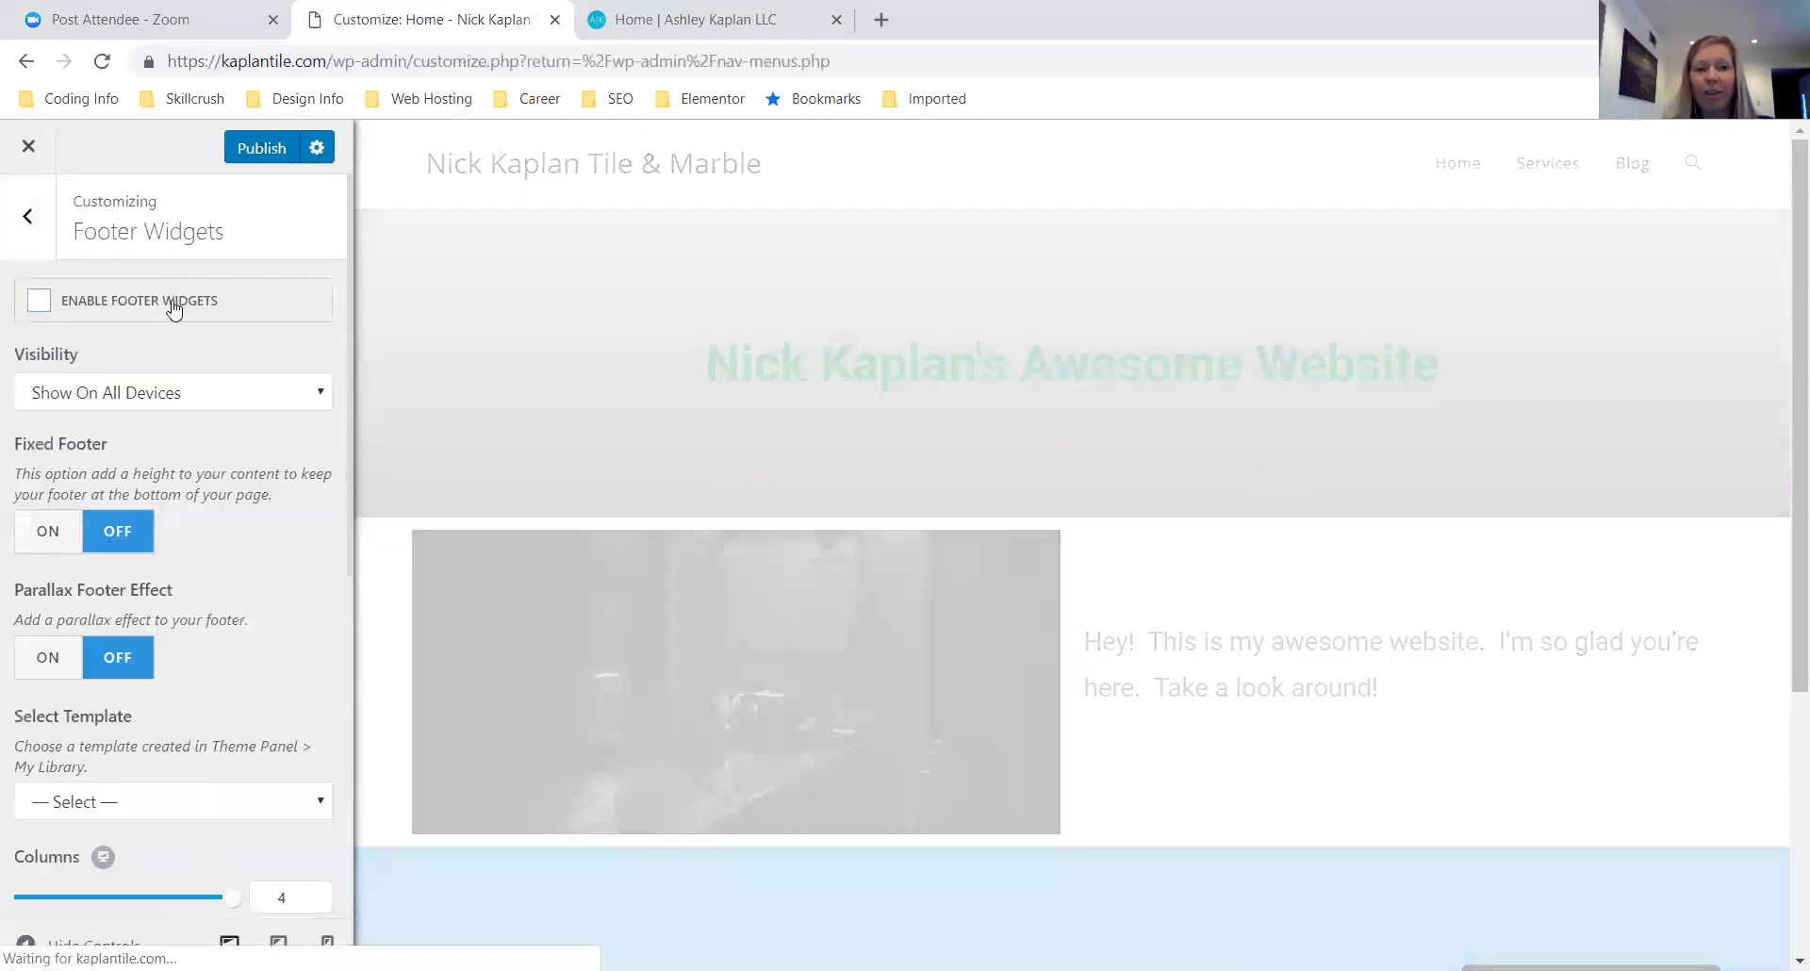
{"action": "left_click", "coordinate": [28, 219]}
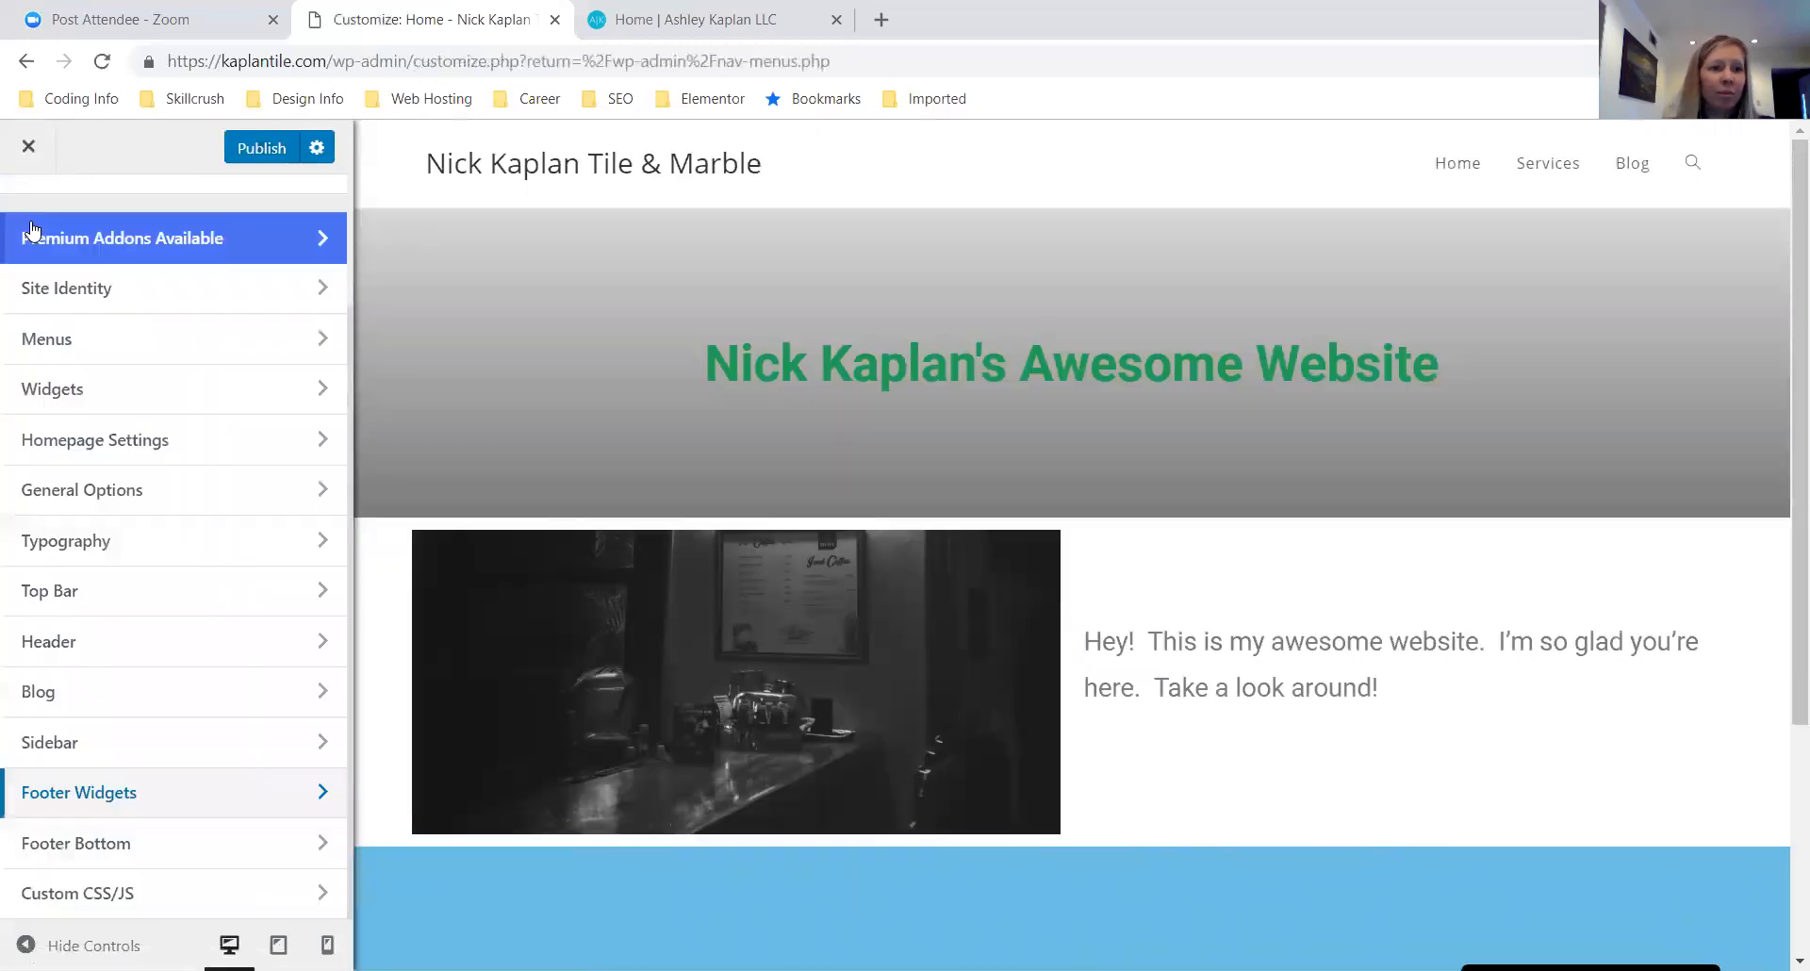
Open the Footer Bottom settings and view the copyright line in the site preview's footer
{"action": "left_click", "coordinate": [97, 848]}
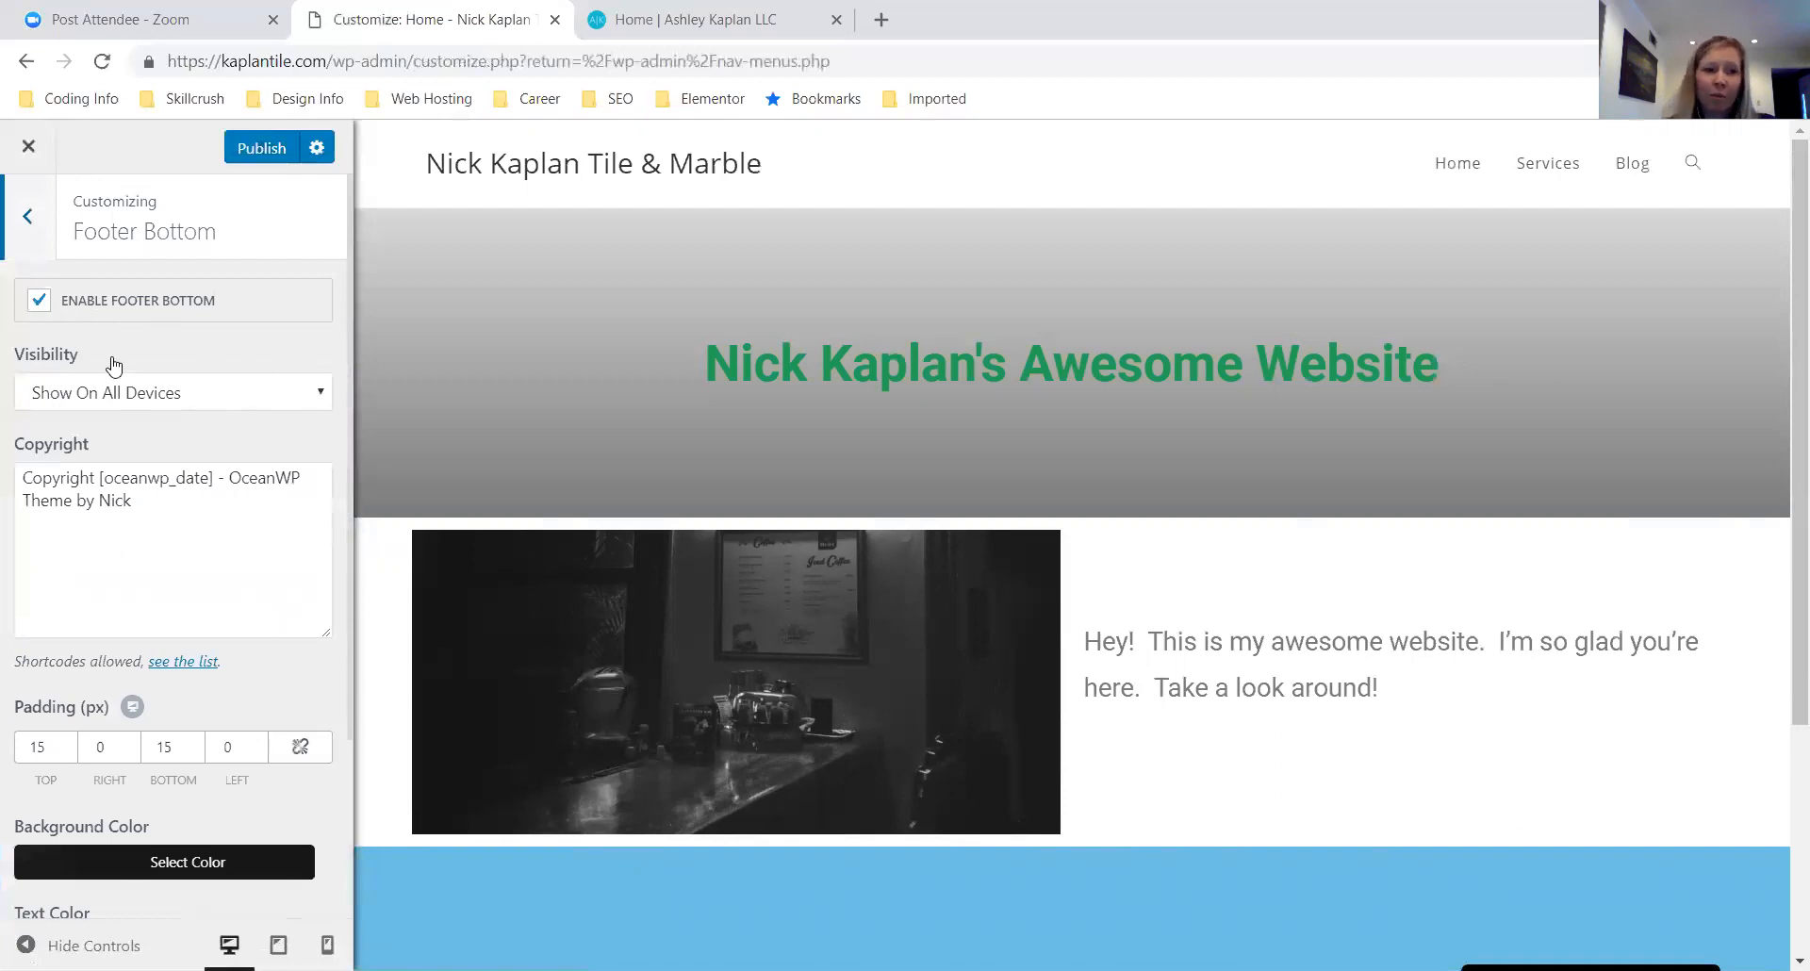
{"action": "left_click_drag", "start_coordinate": [156, 491], "coordinate": [4, 459]}
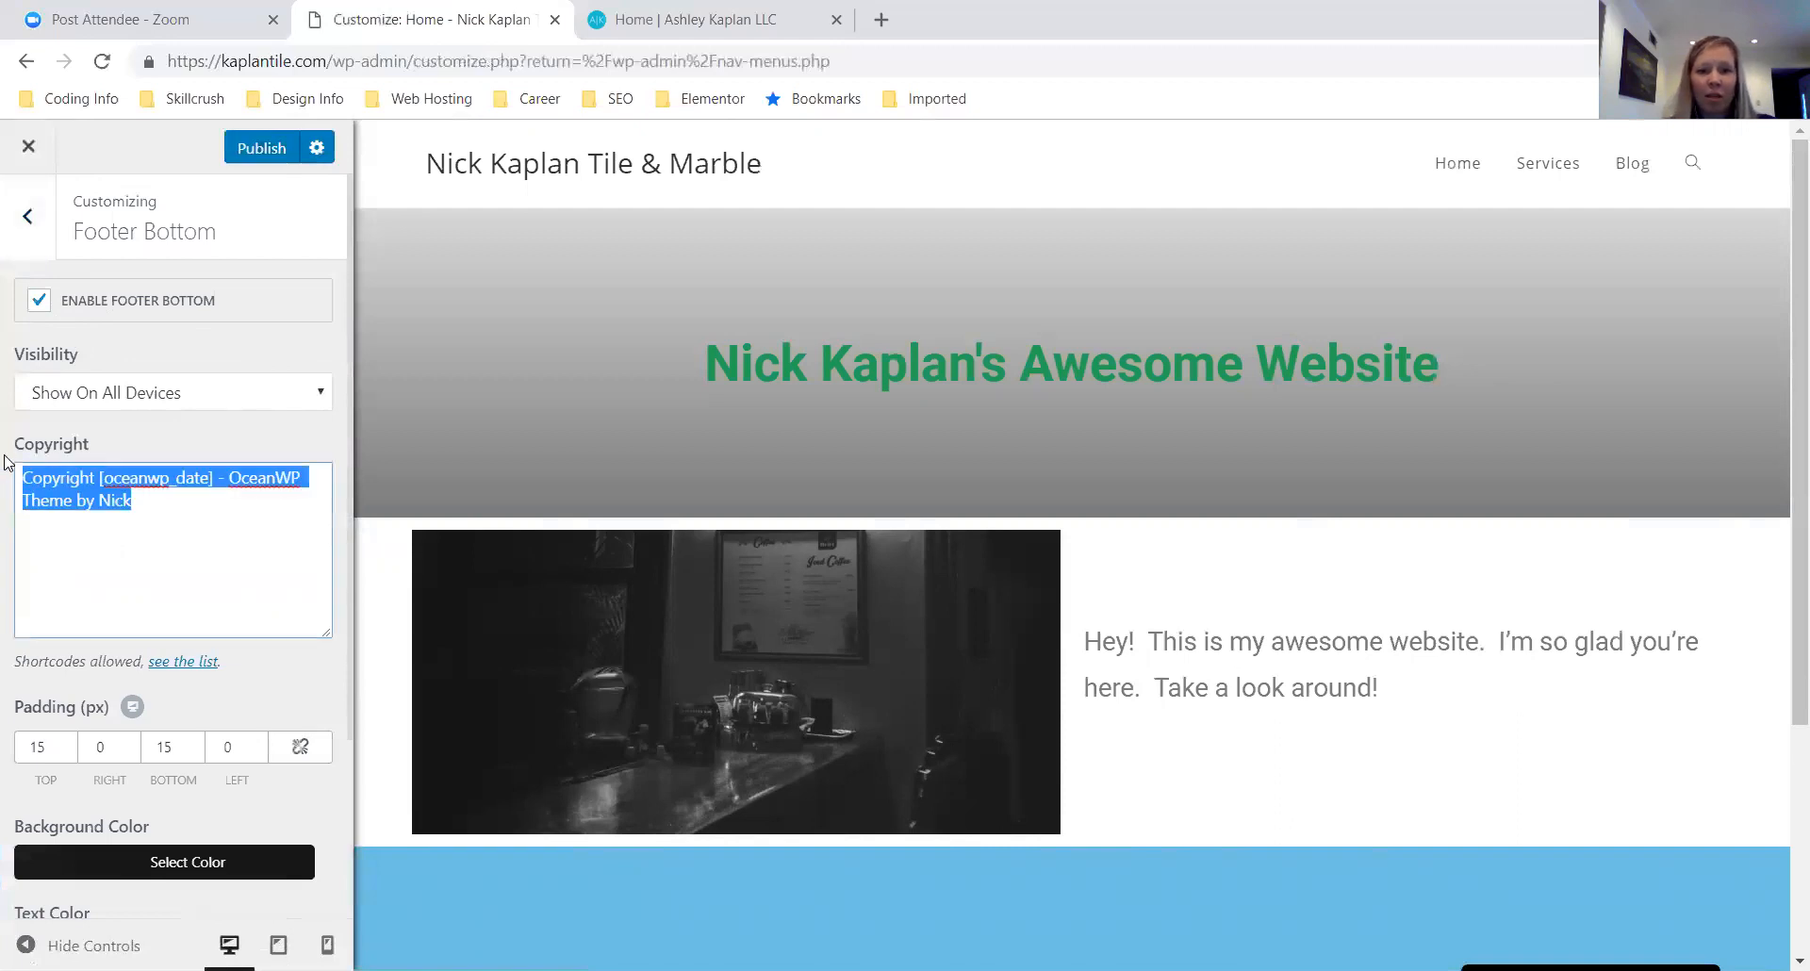
{"action": "left_click", "coordinate": [1234, 613]}
{"action": "scroll", "coordinate": [1227, 584], "scroll_direction": "down", "scroll_amount": 3}
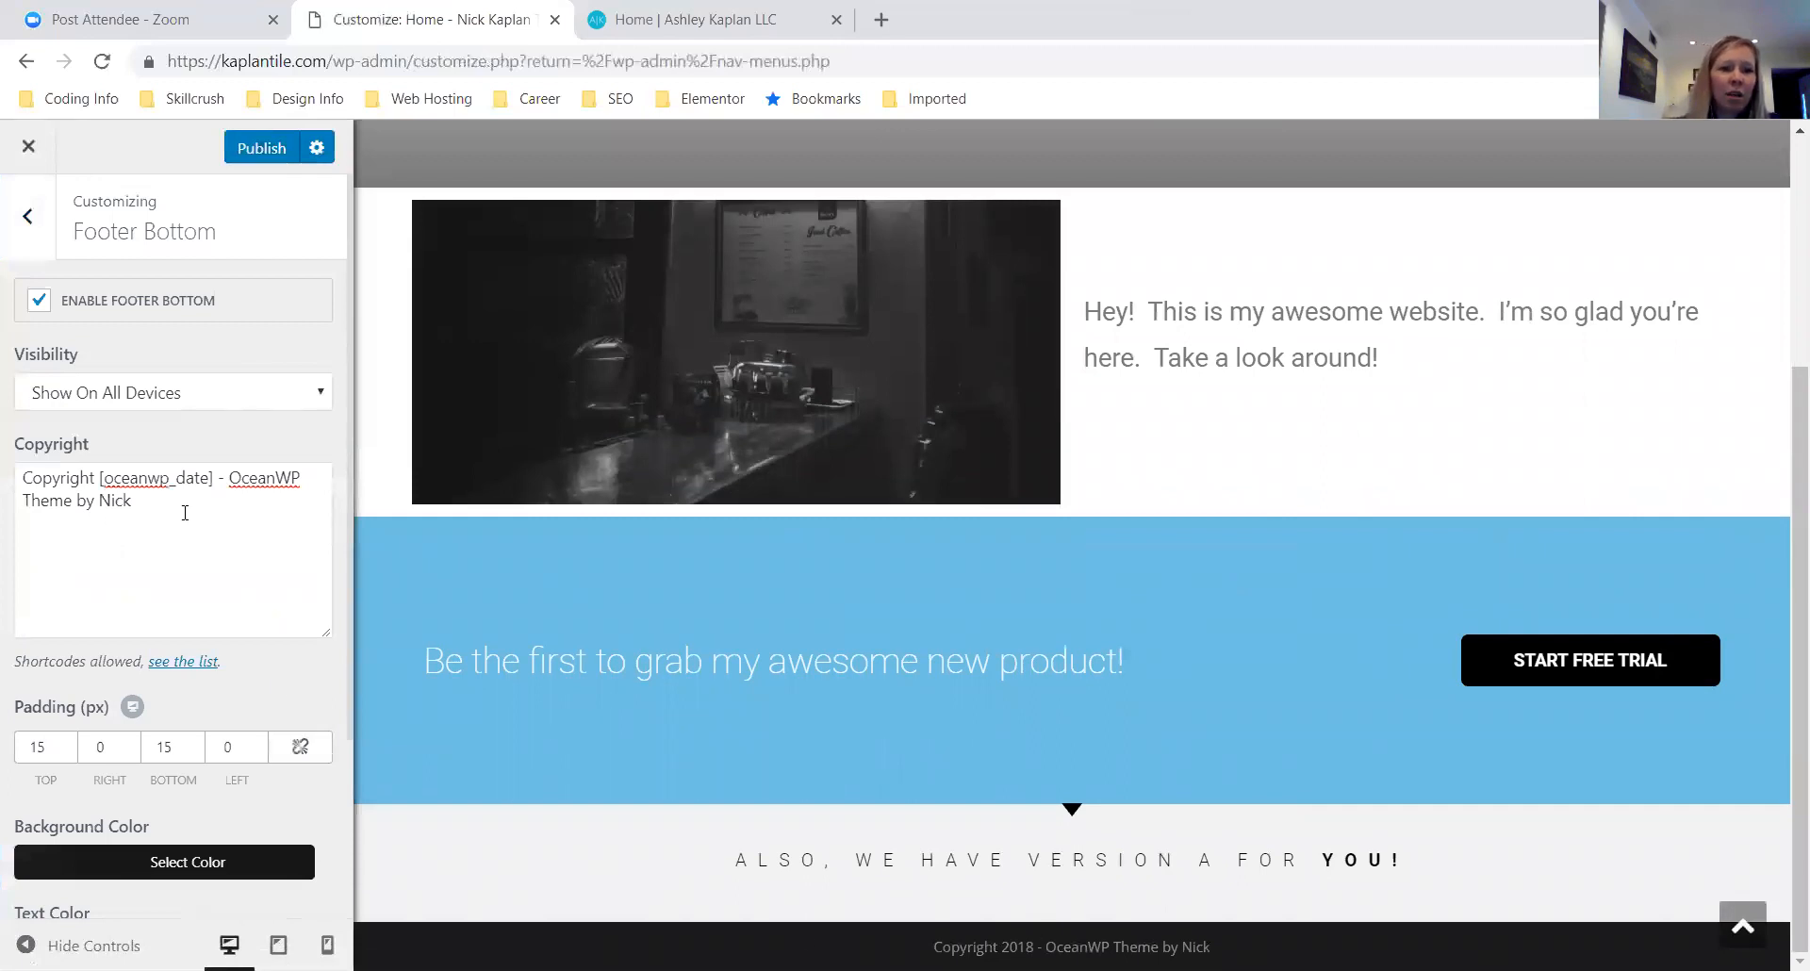
Replace the theme credit after "Copyright [oceanwp_date] -" in the footer copyright with the site's business name and "| All Rights Reserved"
{"action": "triple_click", "coordinate": [228, 475]}
{"action": "left_click", "coordinate": [228, 496]}
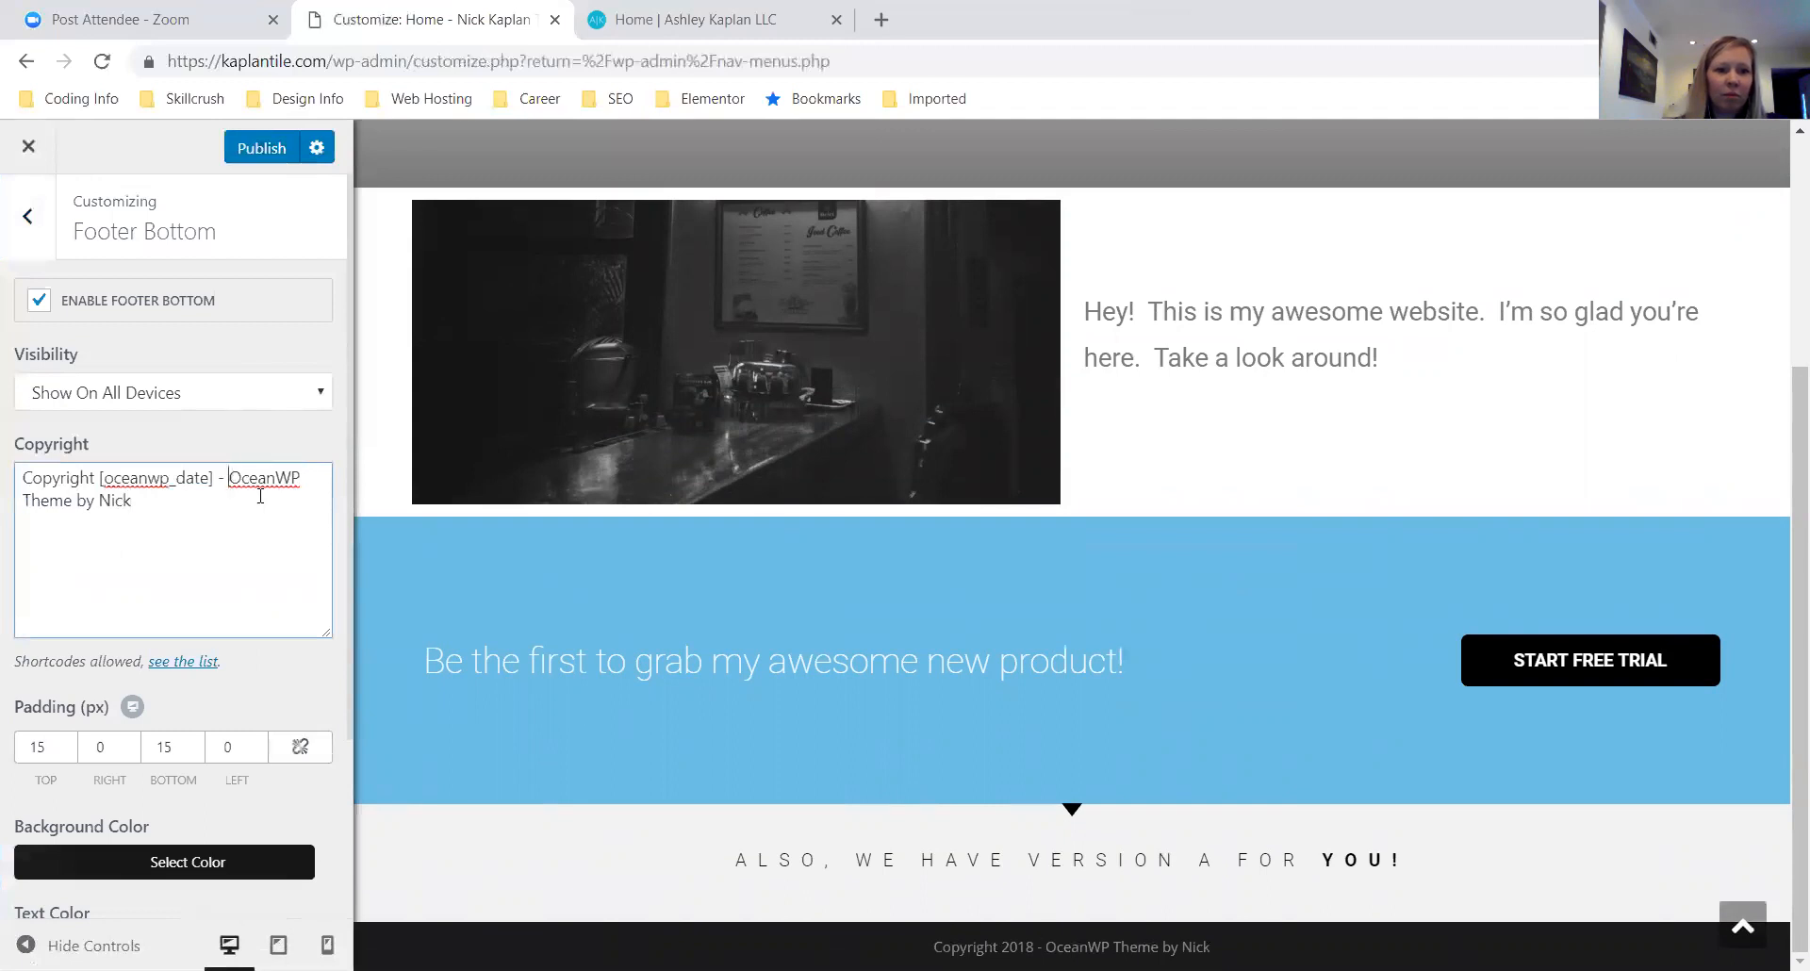
{"action": "left_click", "coordinate": [270, 514], "text": "shift"}
{"action": "type", "text": "NIck"}
{"action": "key", "text": "BackSpace"}
{"action": "key", "text": "BackSpace"}
{"action": "key", "text": "BackSpace"}
{"action": "key", "text": "BackSpace"}
{"action": "type", "text": "ick Kapl"}
{"action": "type", "text": "an Tile"}
{"action": "type", "text": "Marble"}
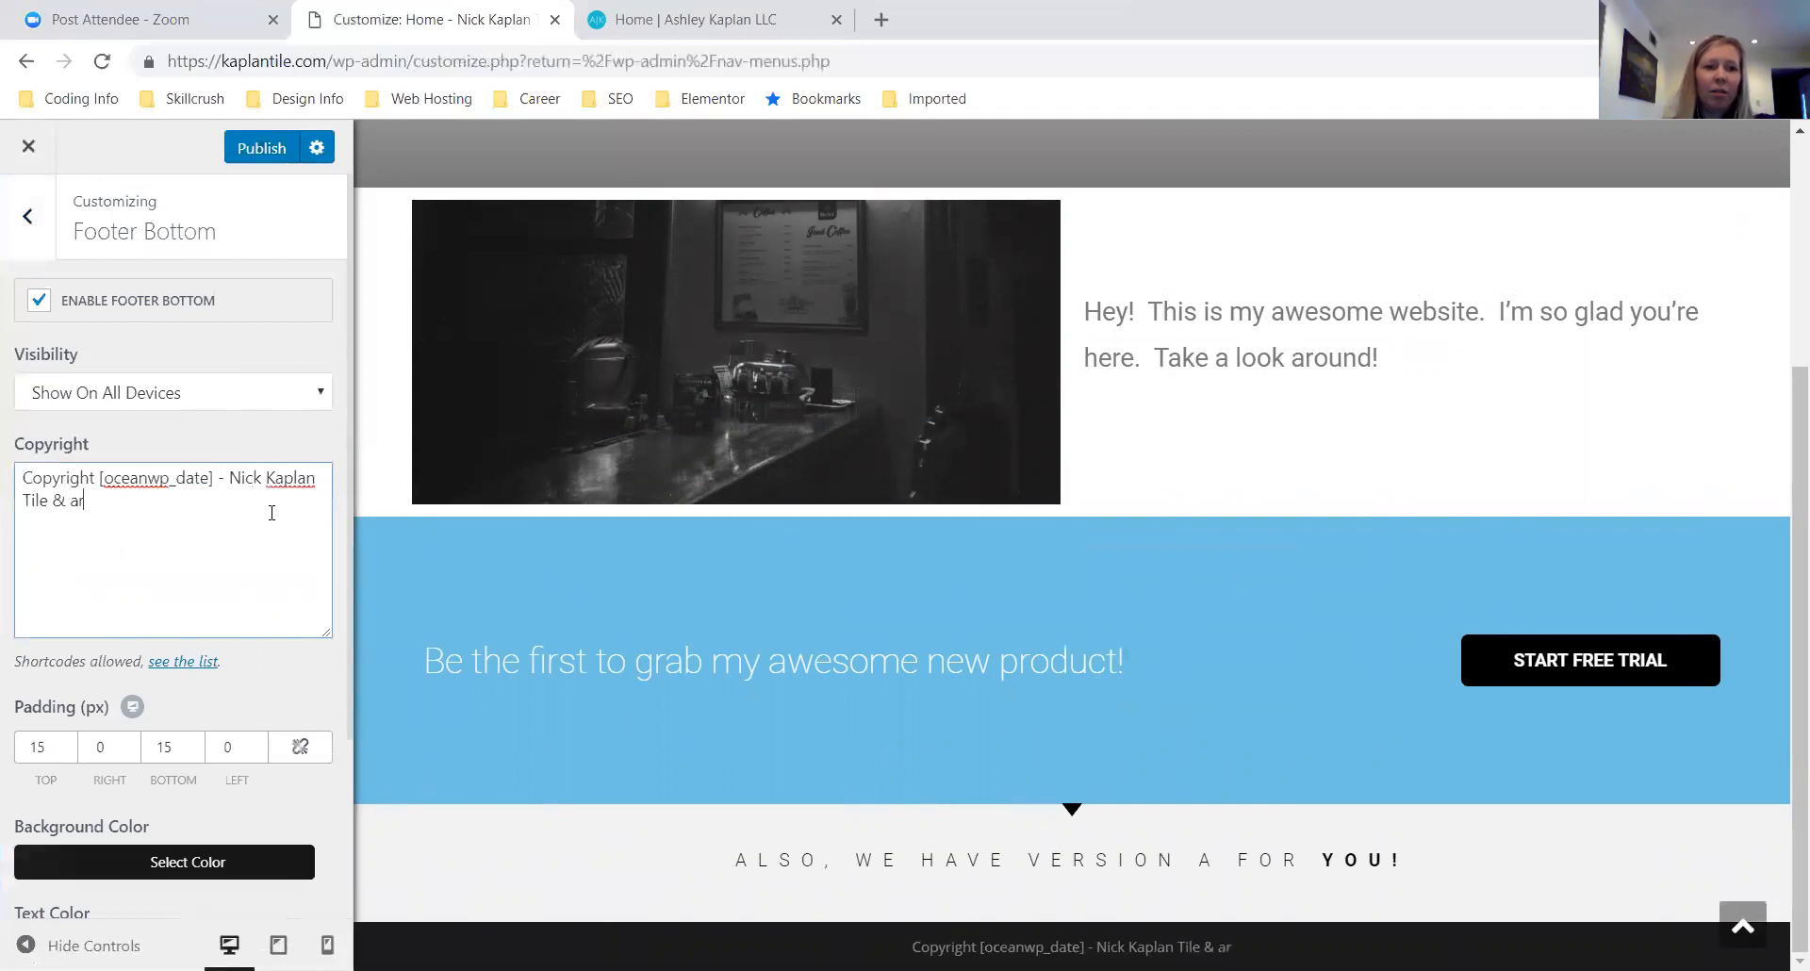
{"action": "type", "text": " | All Ri"}
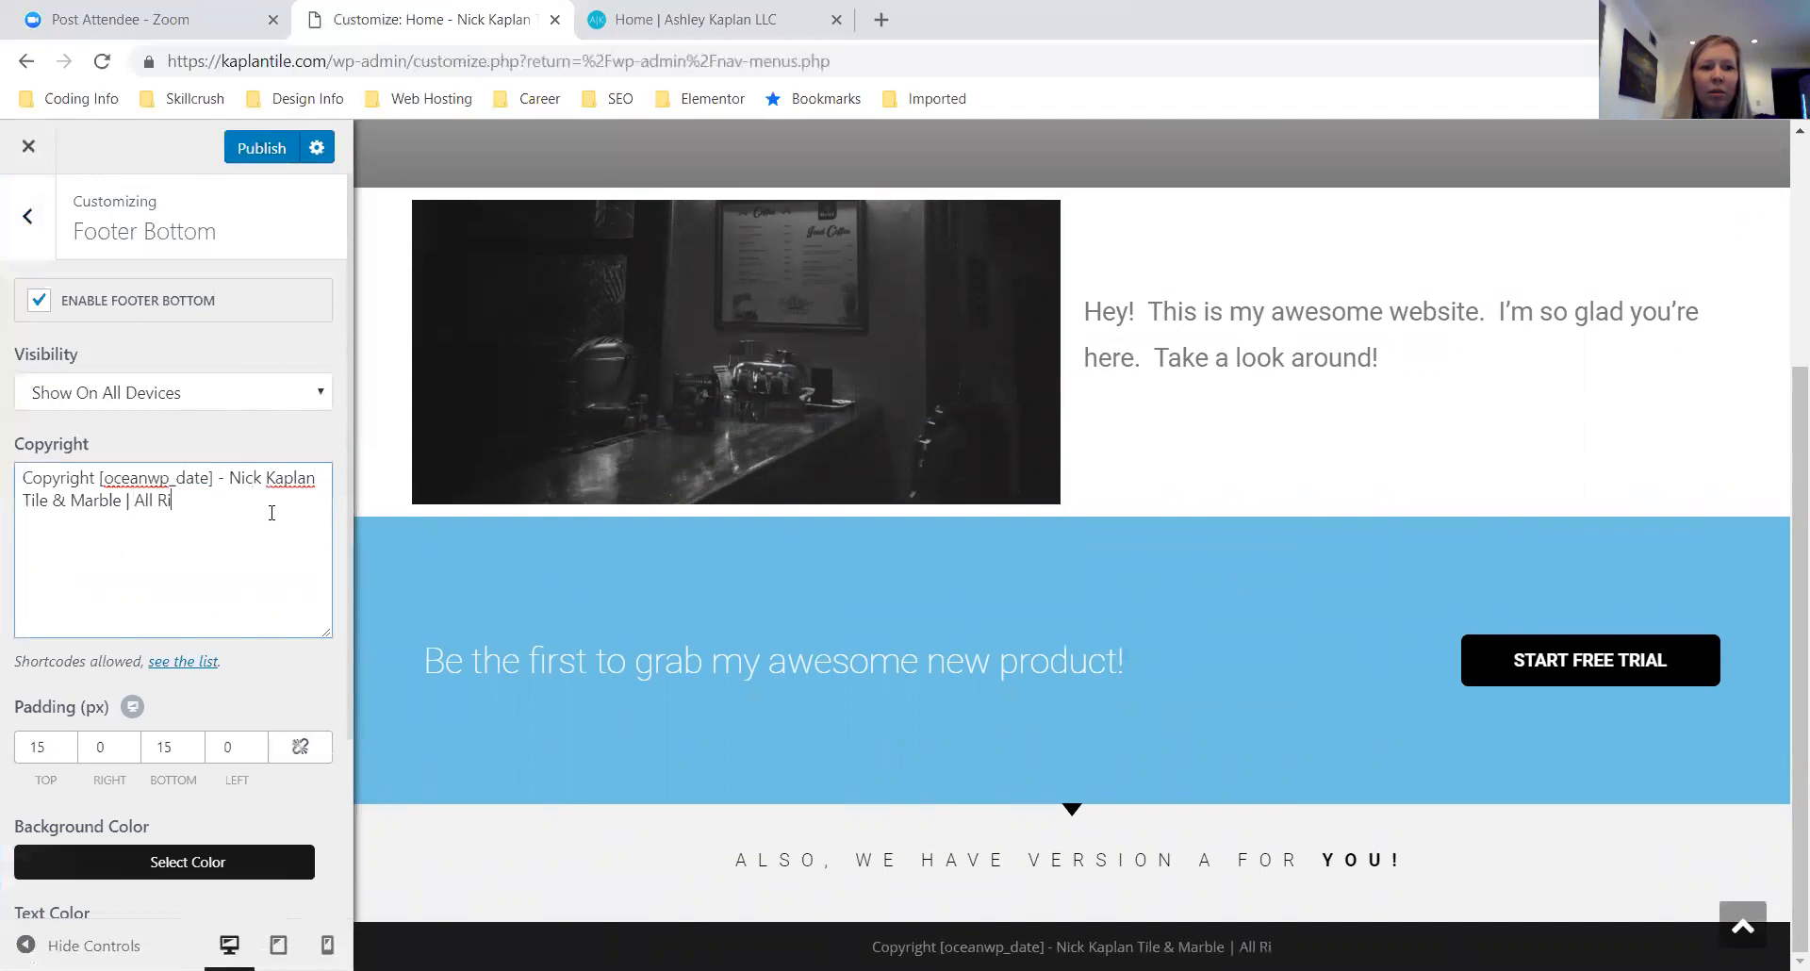
{"action": "type", "text": "ghts Reserved"}
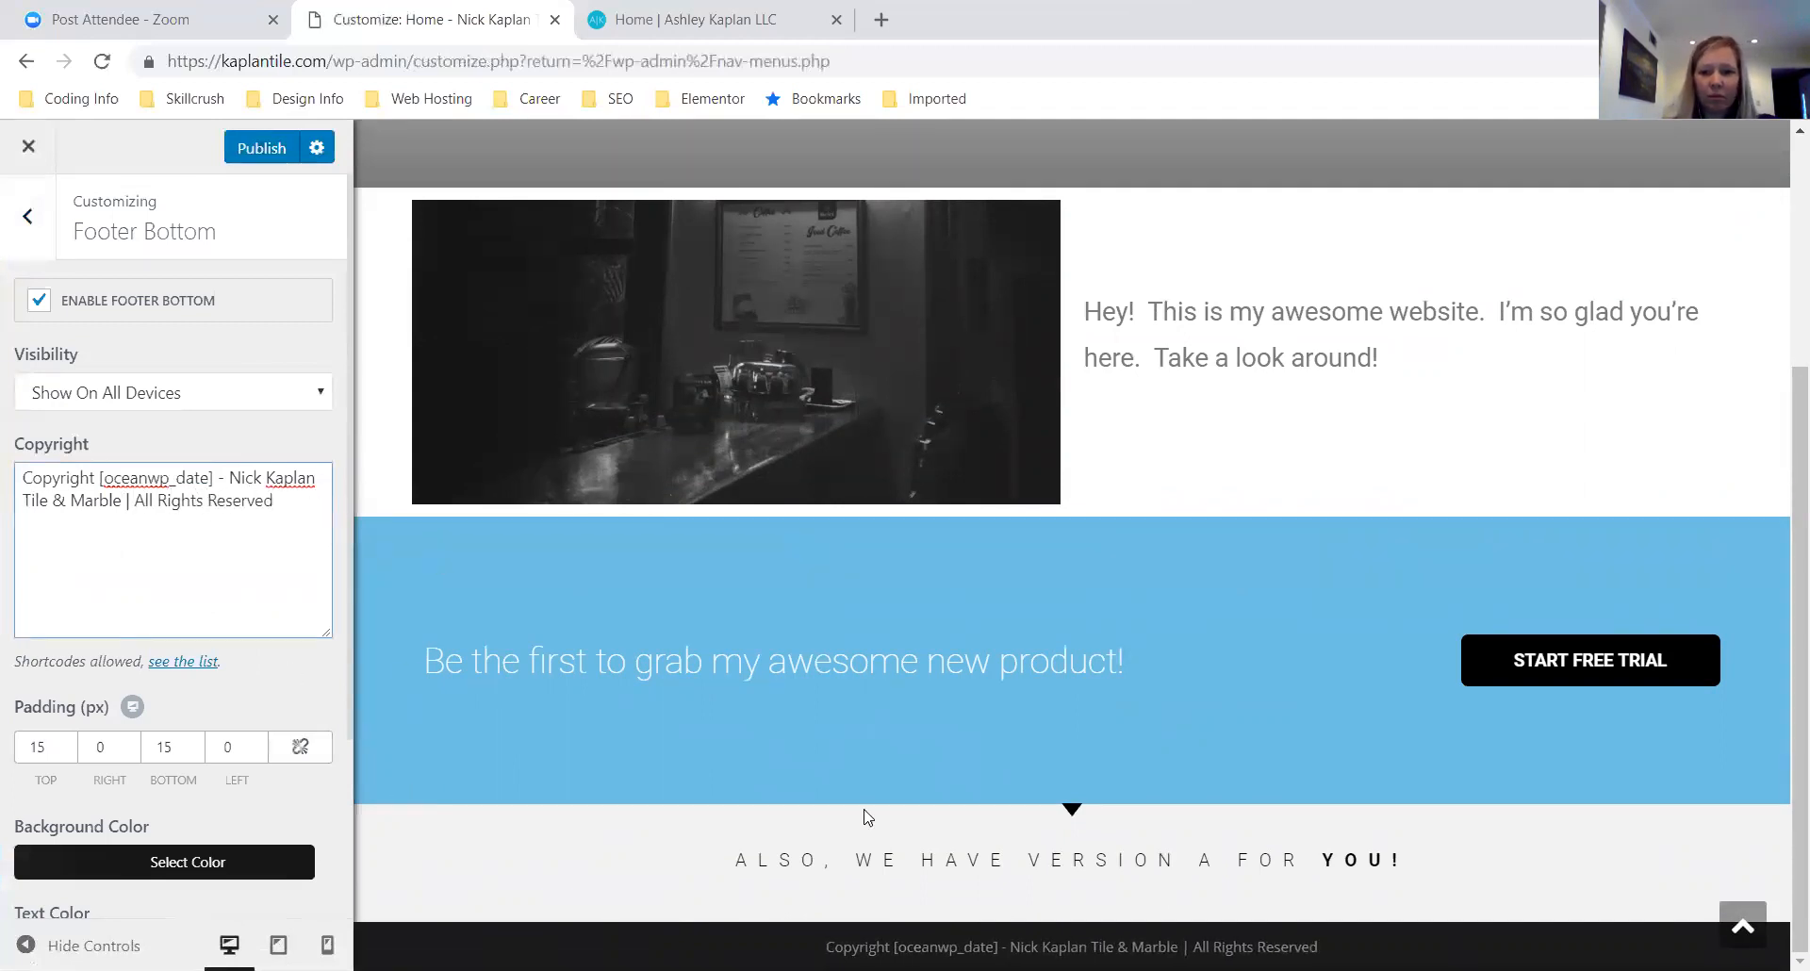
{"action": "left_click", "coordinate": [28, 216]}
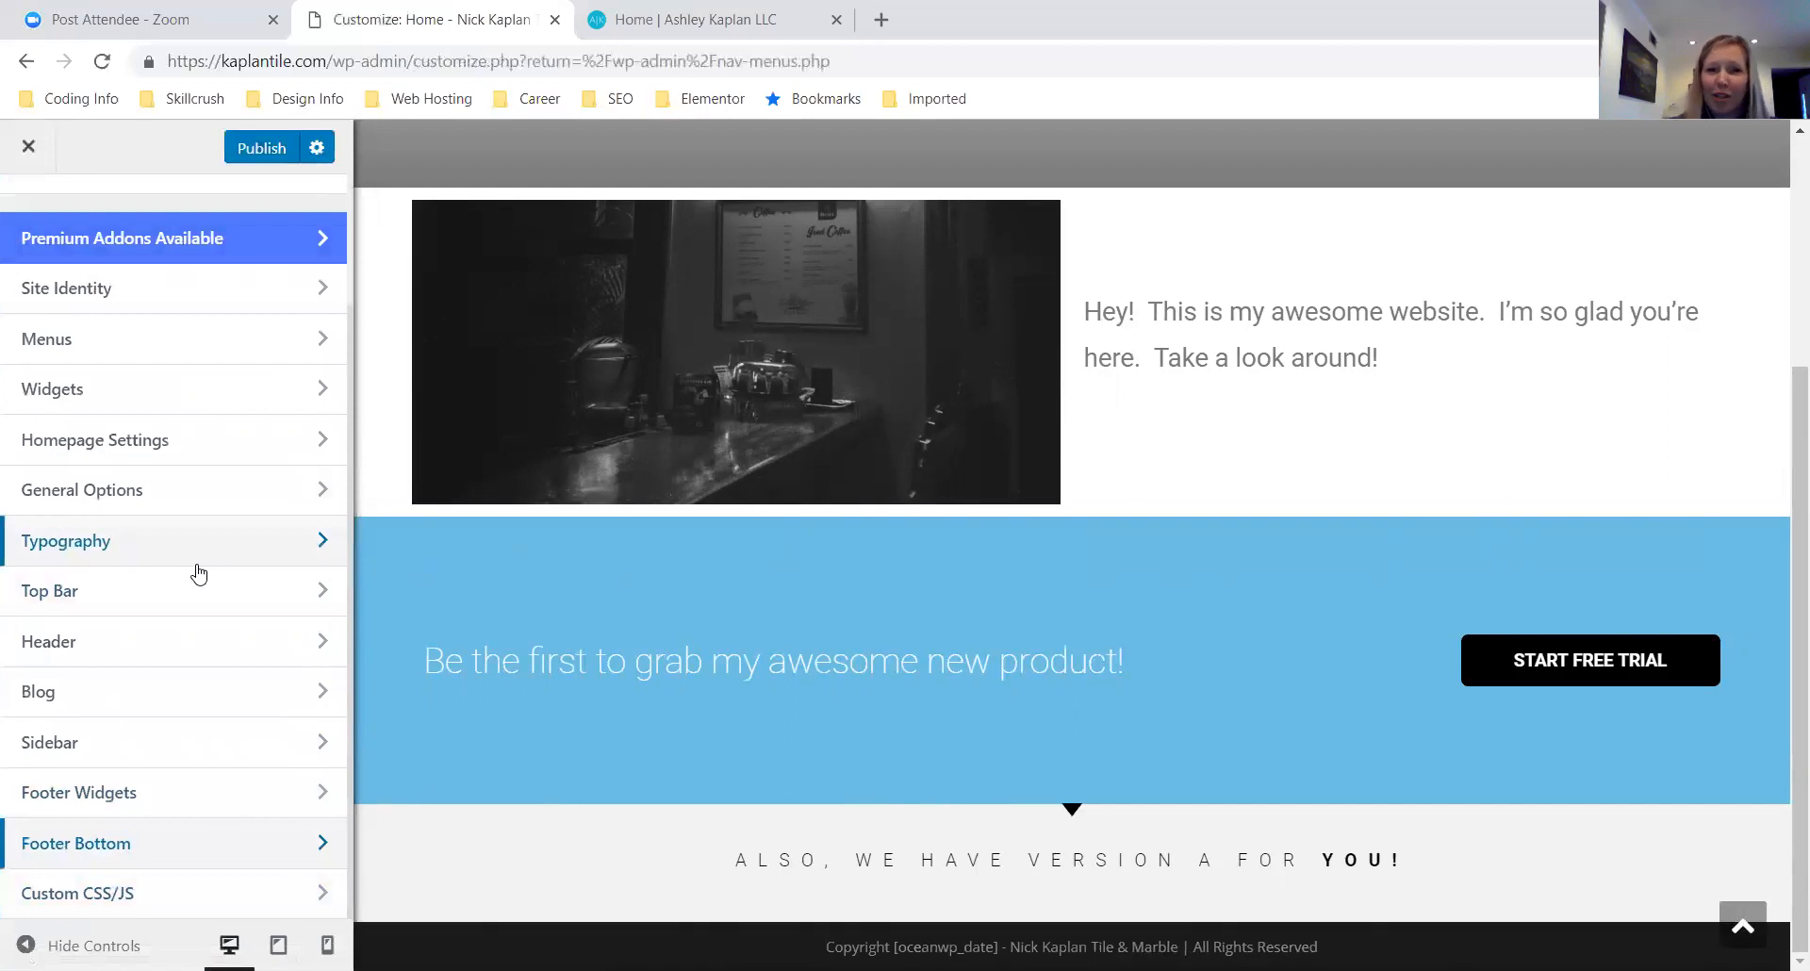
Publish the customizer changes and close the customizer
{"action": "scroll", "coordinate": [198, 573], "scroll_direction": "up", "scroll_amount": 2}
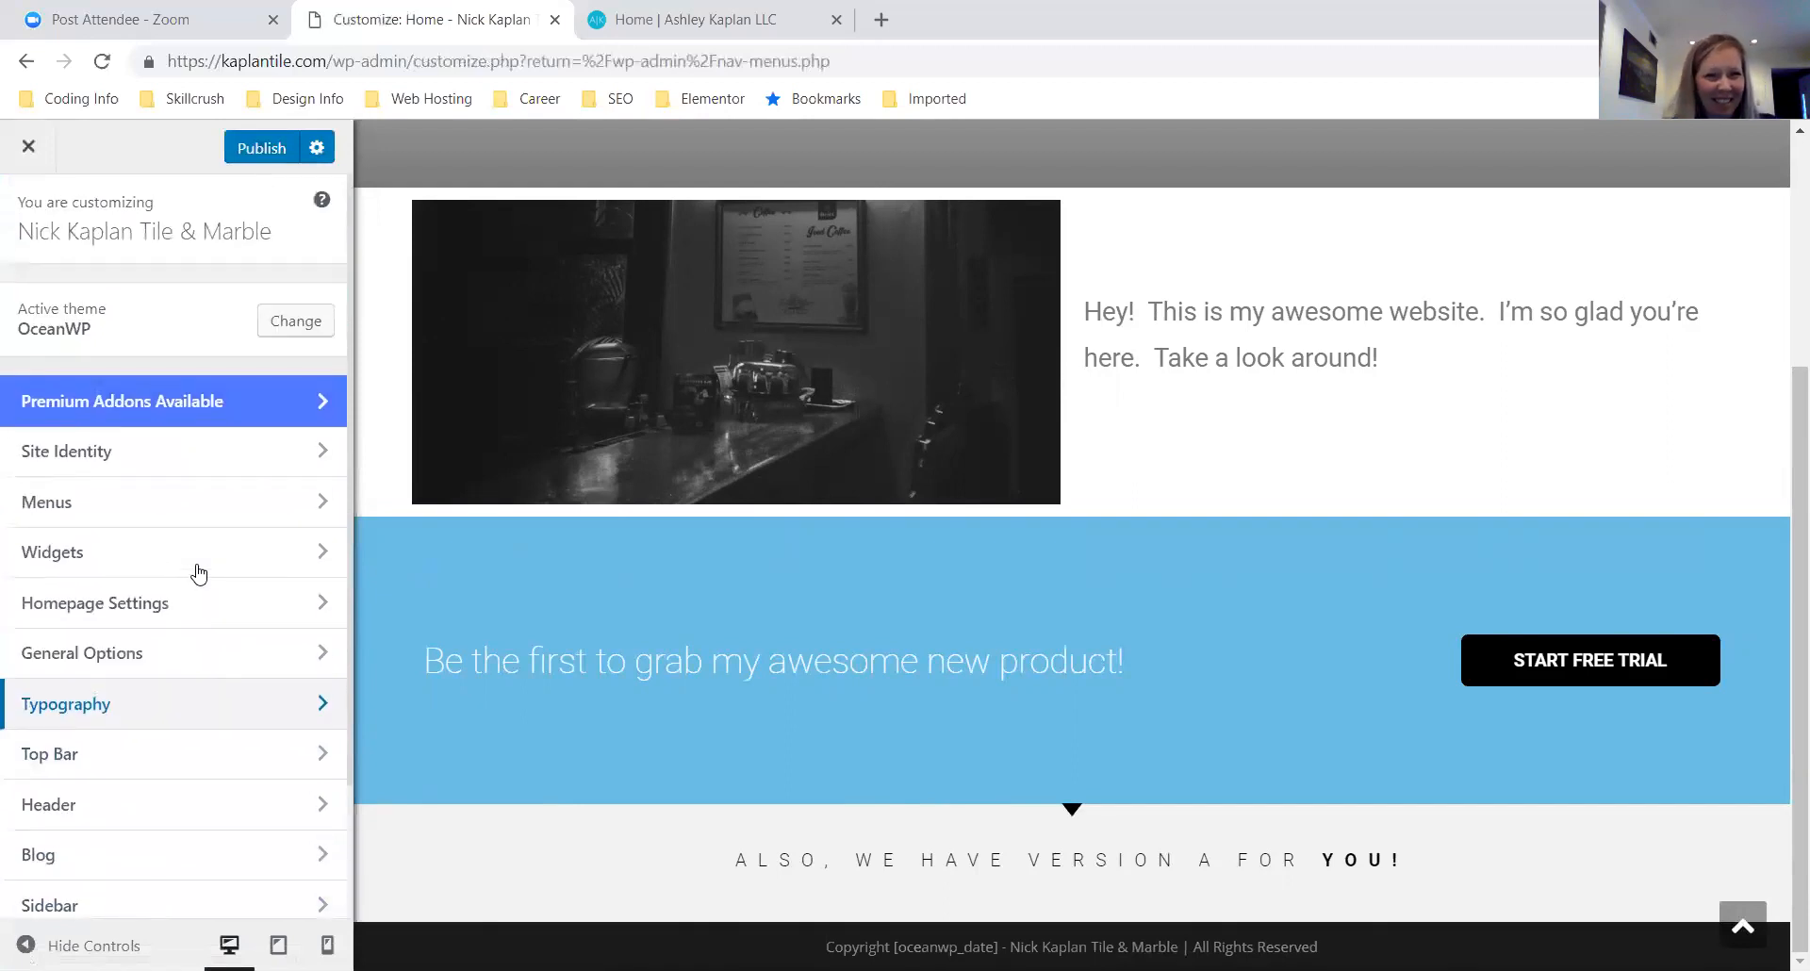
{"action": "left_click", "coordinate": [259, 150]}
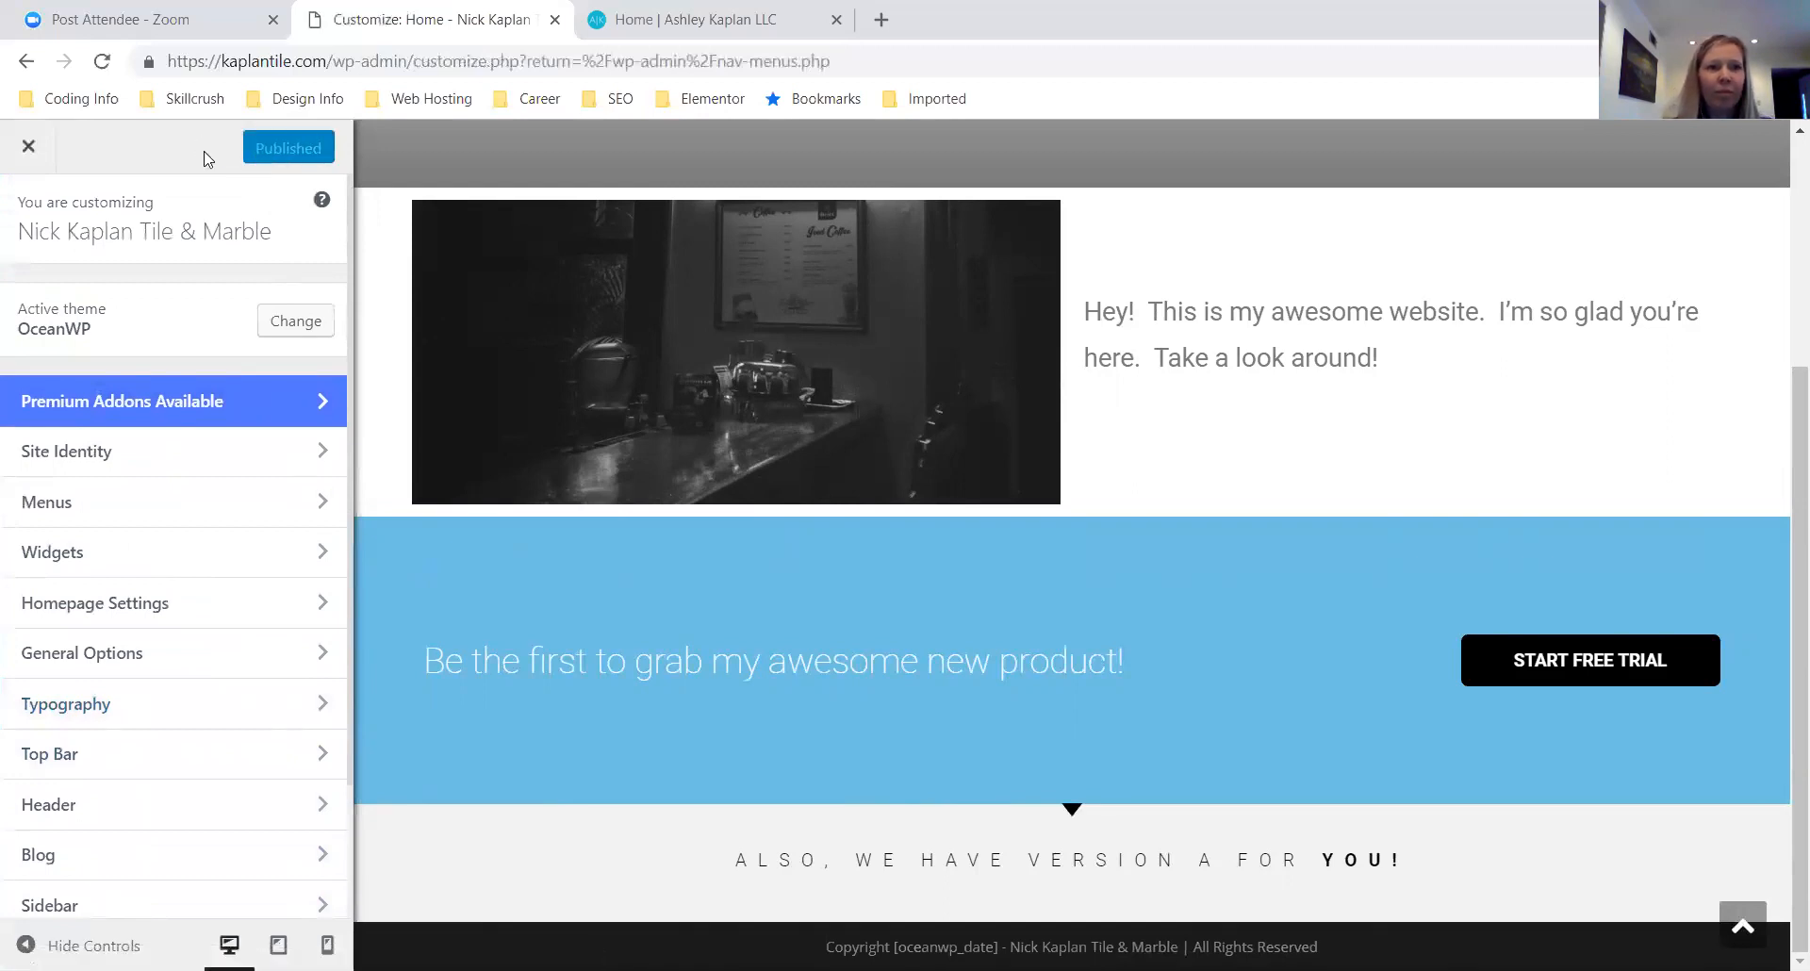
{"action": "left_click", "coordinate": [29, 148]}
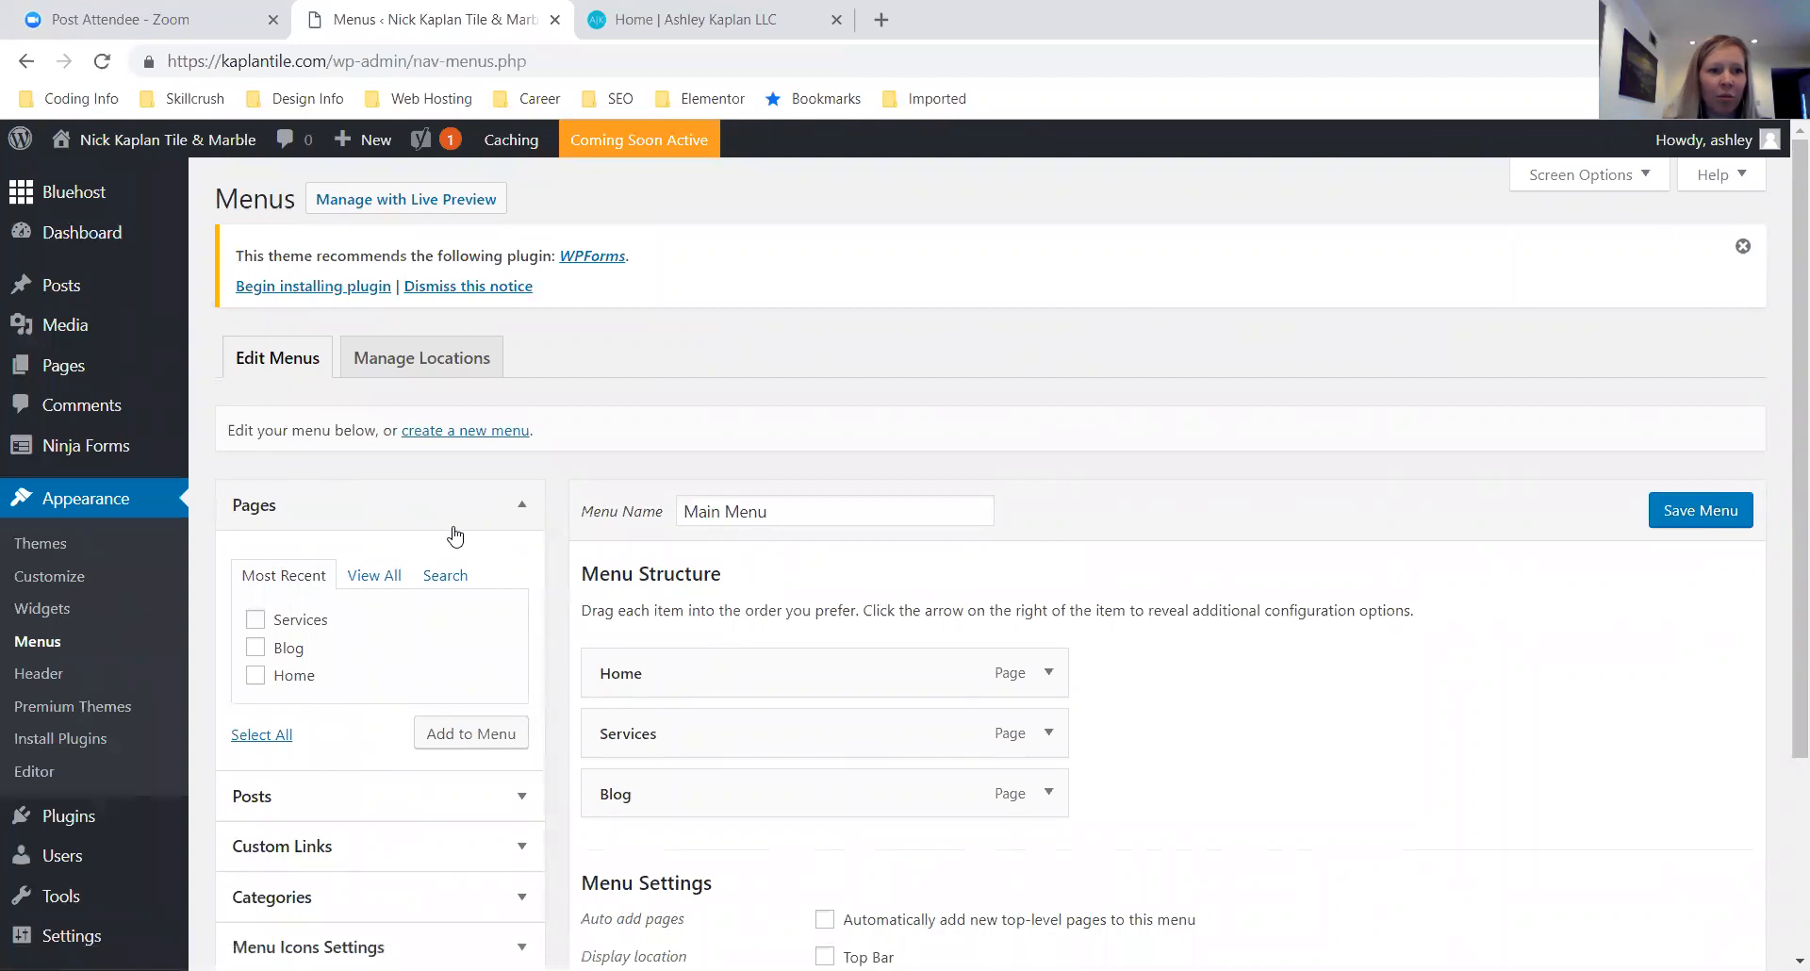
Add a new page titled "About" and view its OceanWP Settings
{"action": "left_click", "coordinate": [290, 348]}
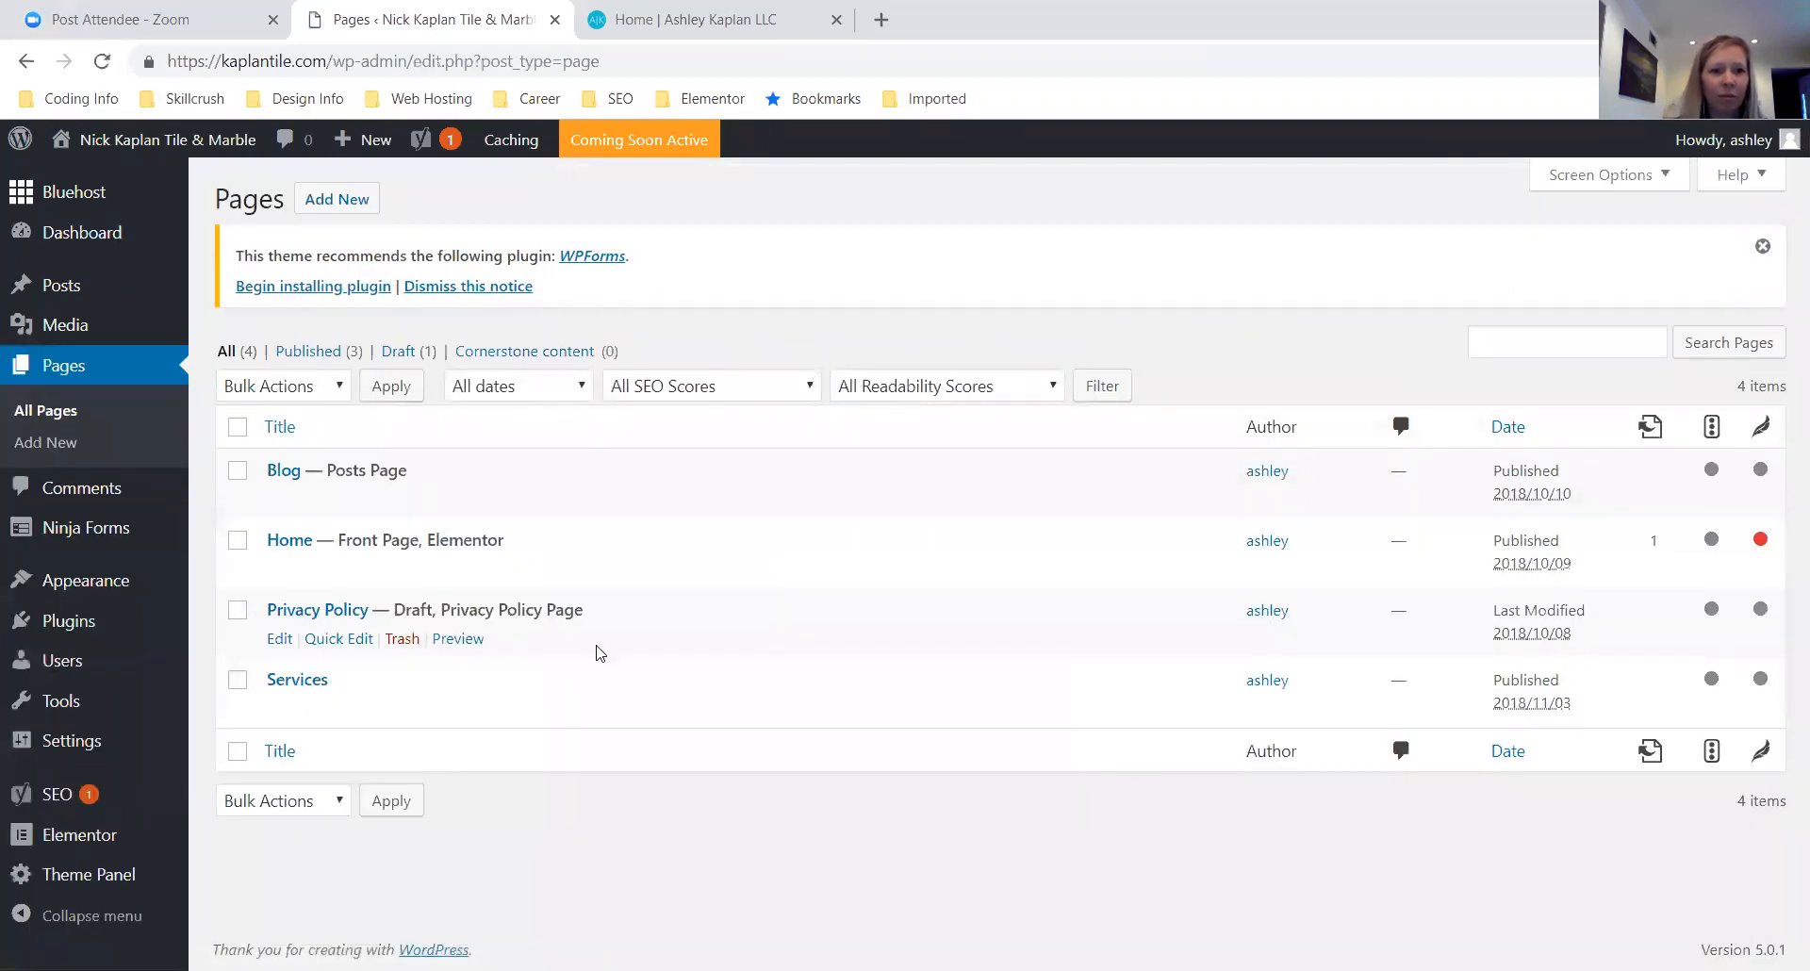
{"action": "left_click", "coordinate": [348, 207]}
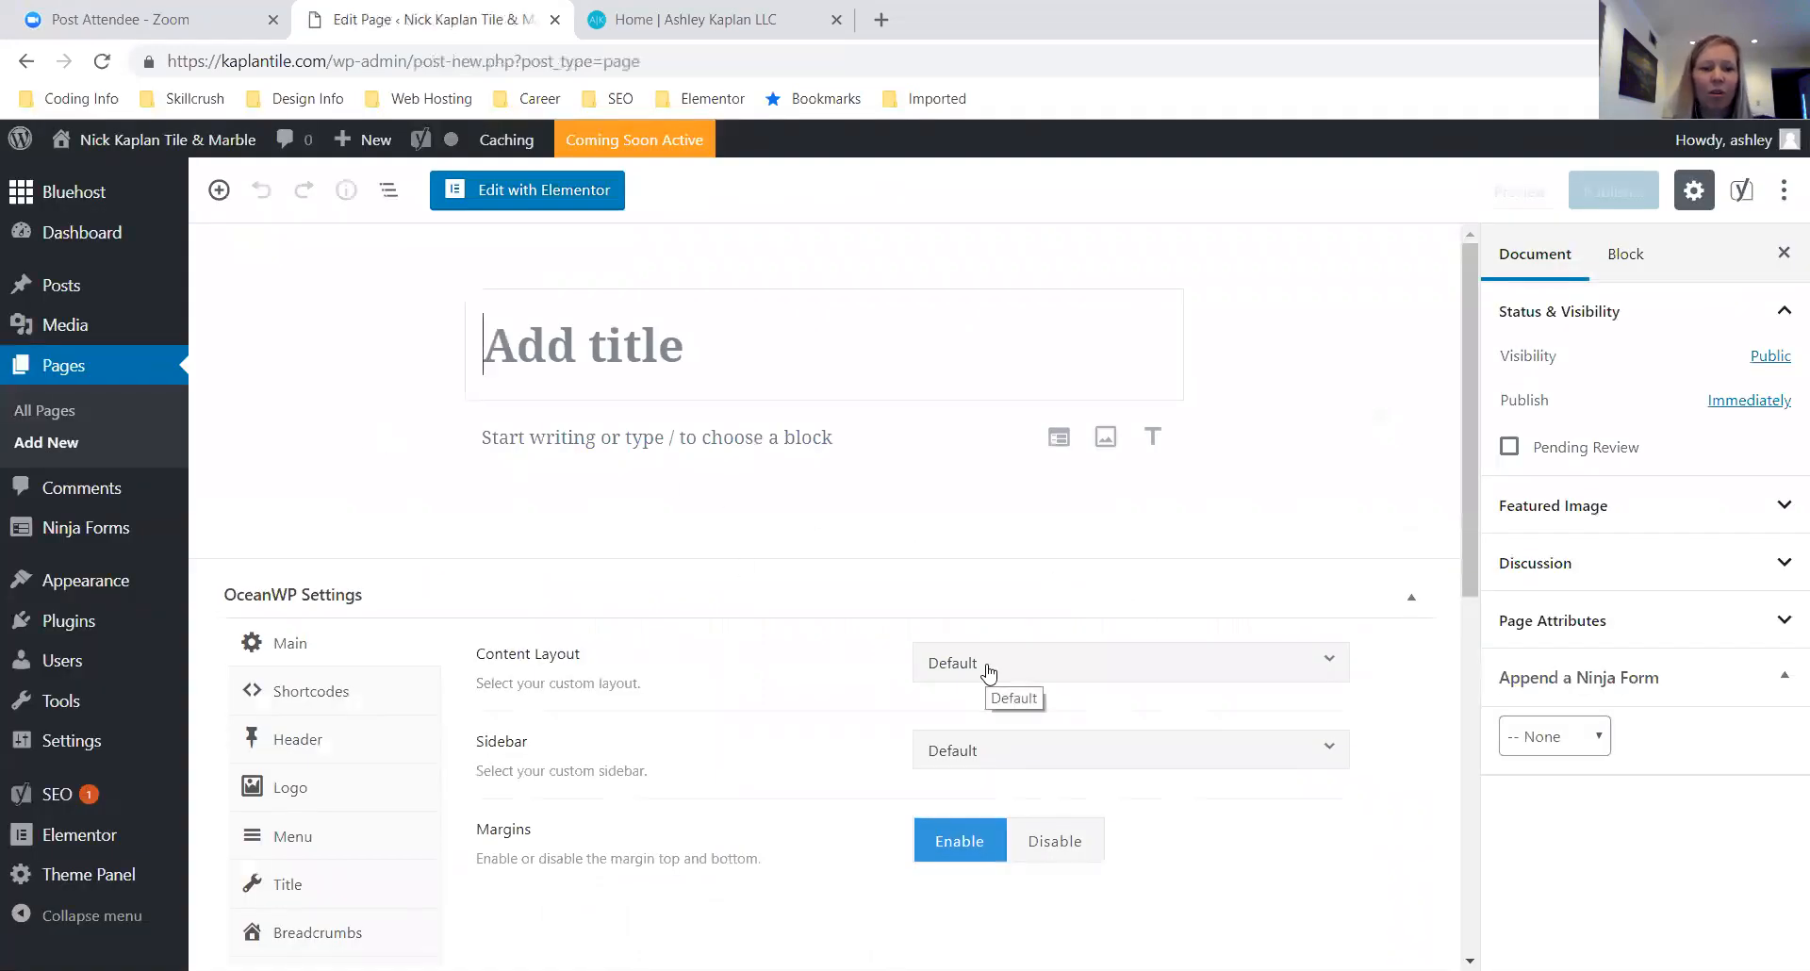
{"action": "type", "text": "About"}
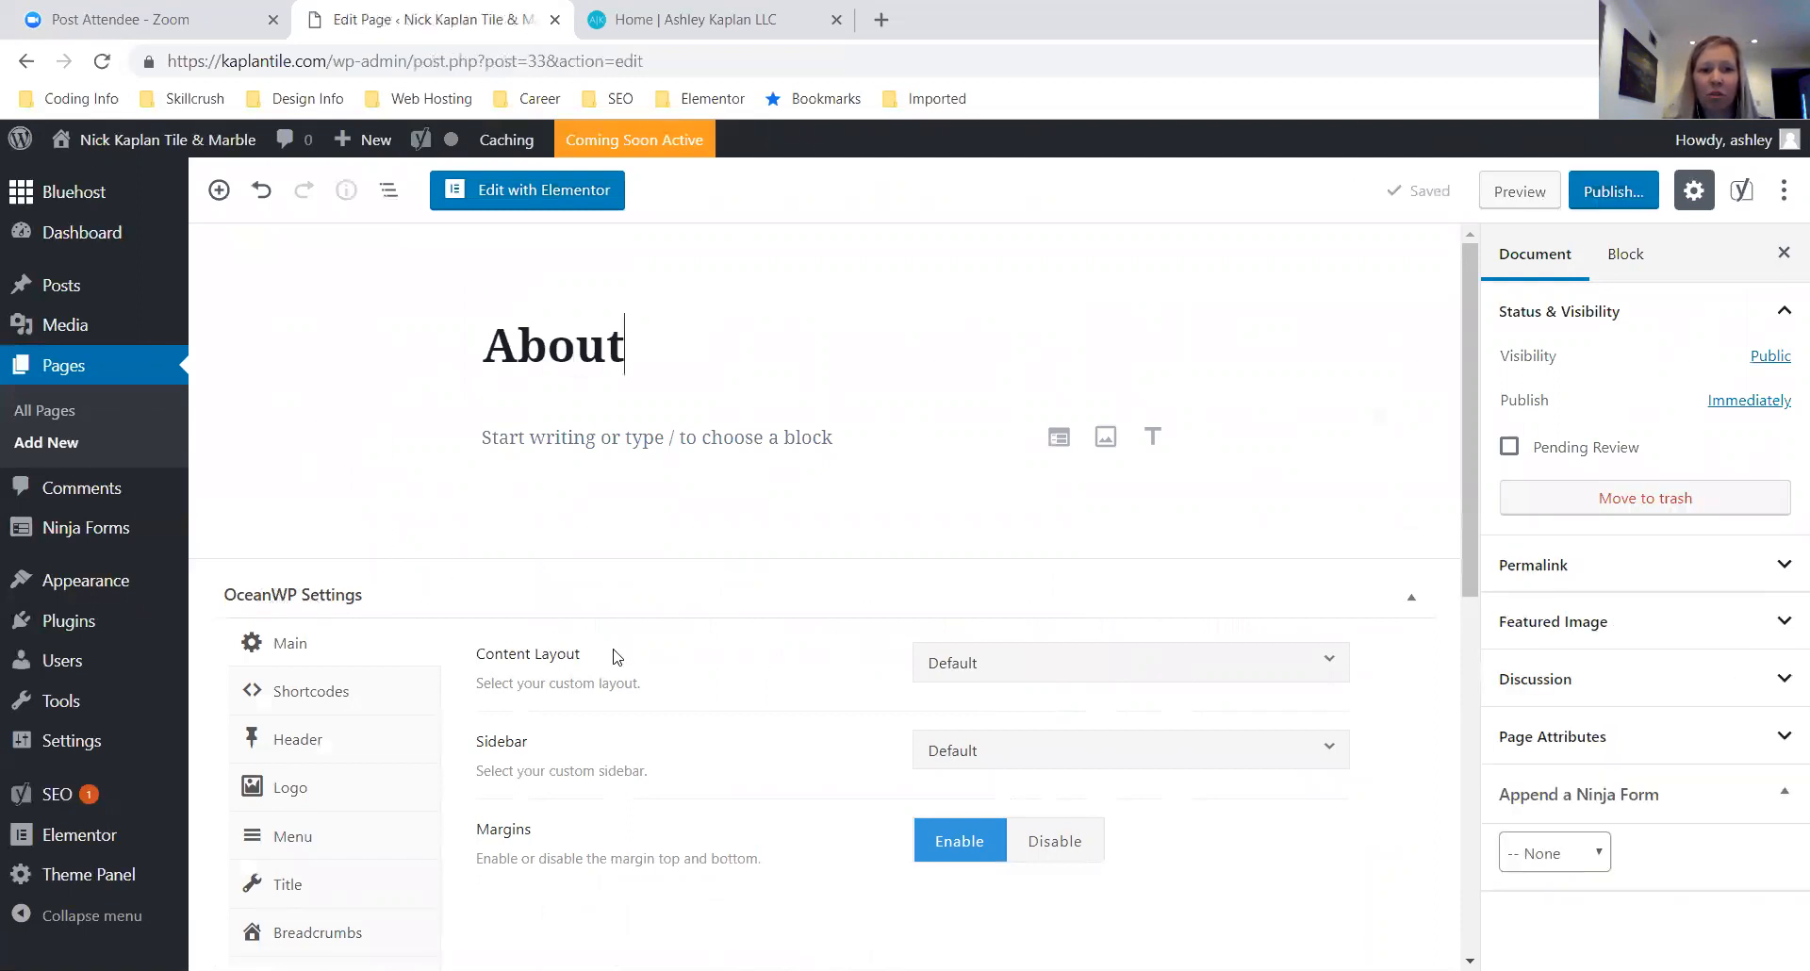
{"action": "scroll", "coordinate": [727, 657], "scroll_direction": "down", "scroll_amount": 2}
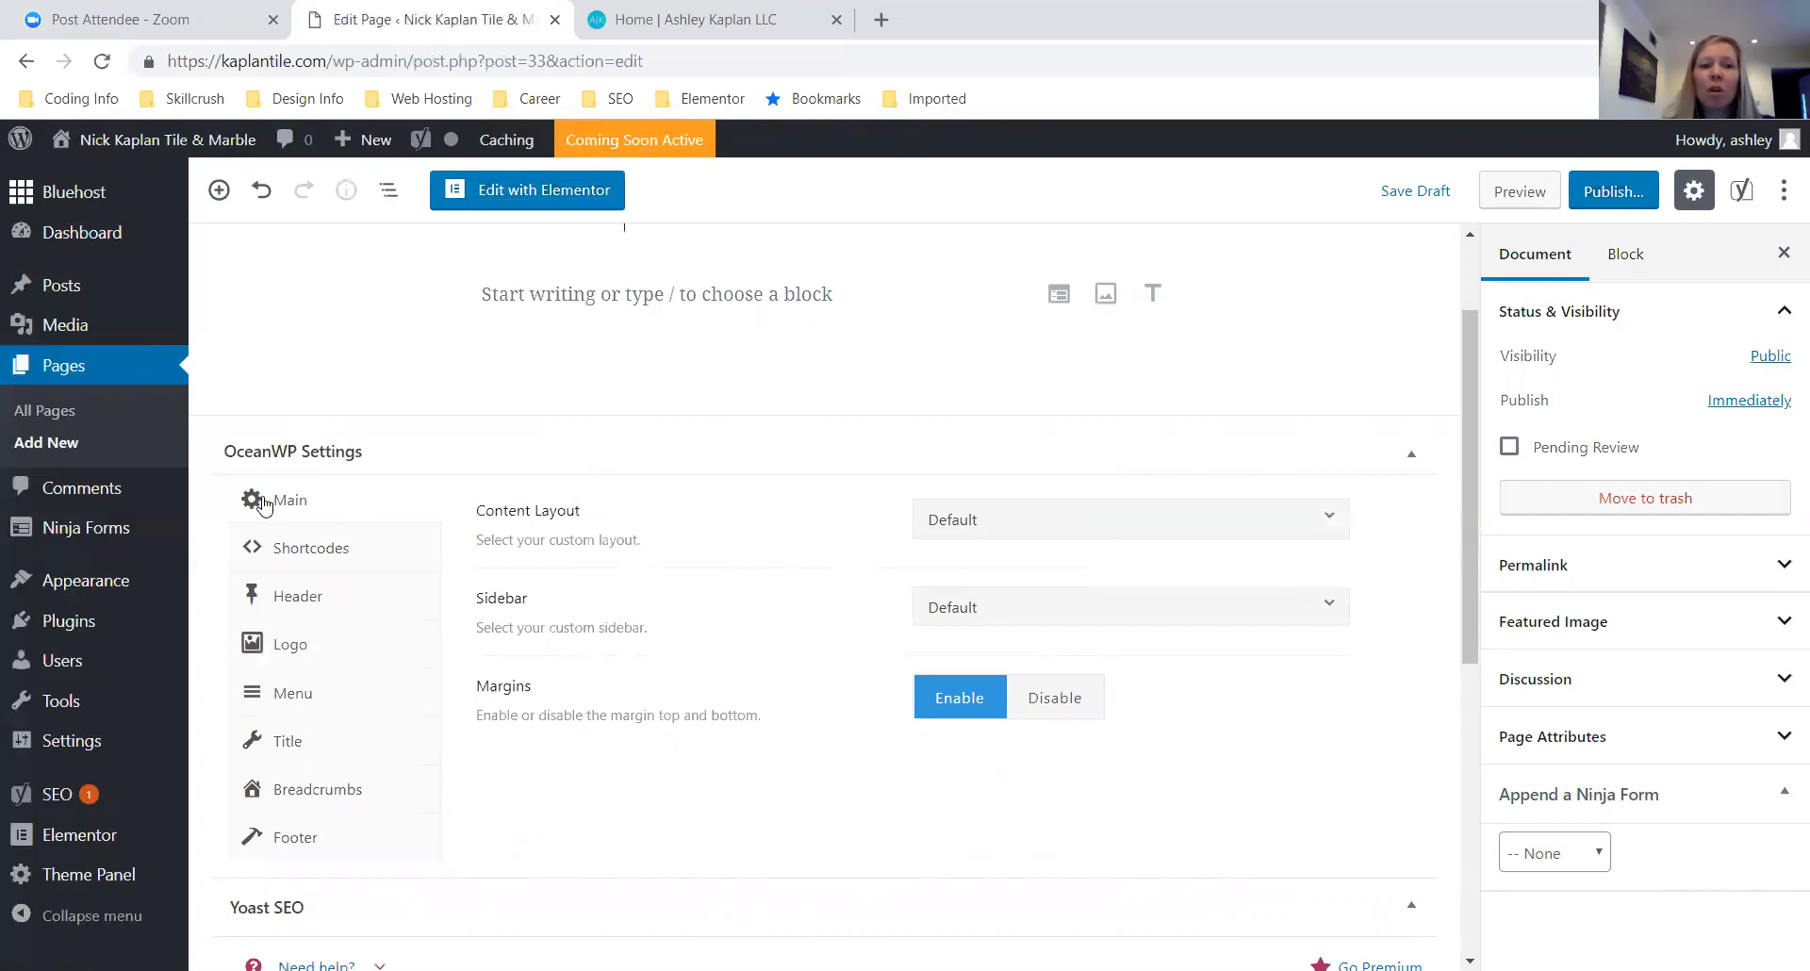
Examine the Content Layout choices in the About page's Main OceanWP settings
{"action": "left_click", "coordinate": [1169, 533]}
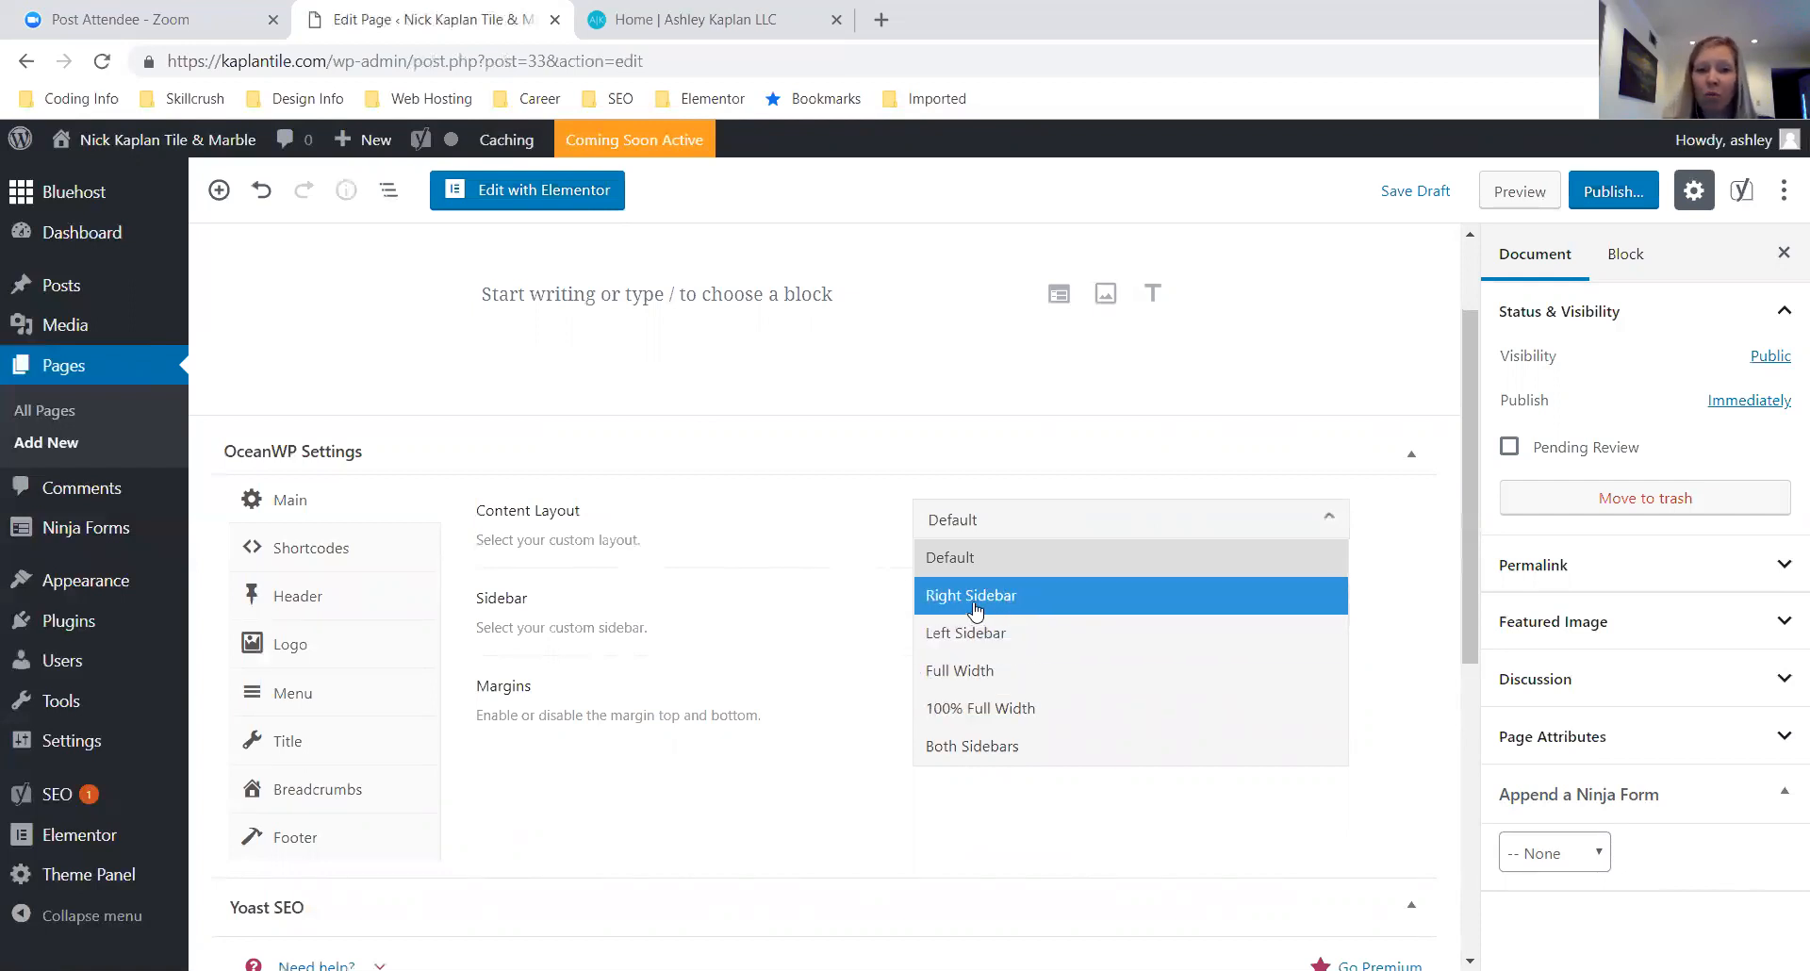
{"action": "left_click", "coordinate": [673, 519]}
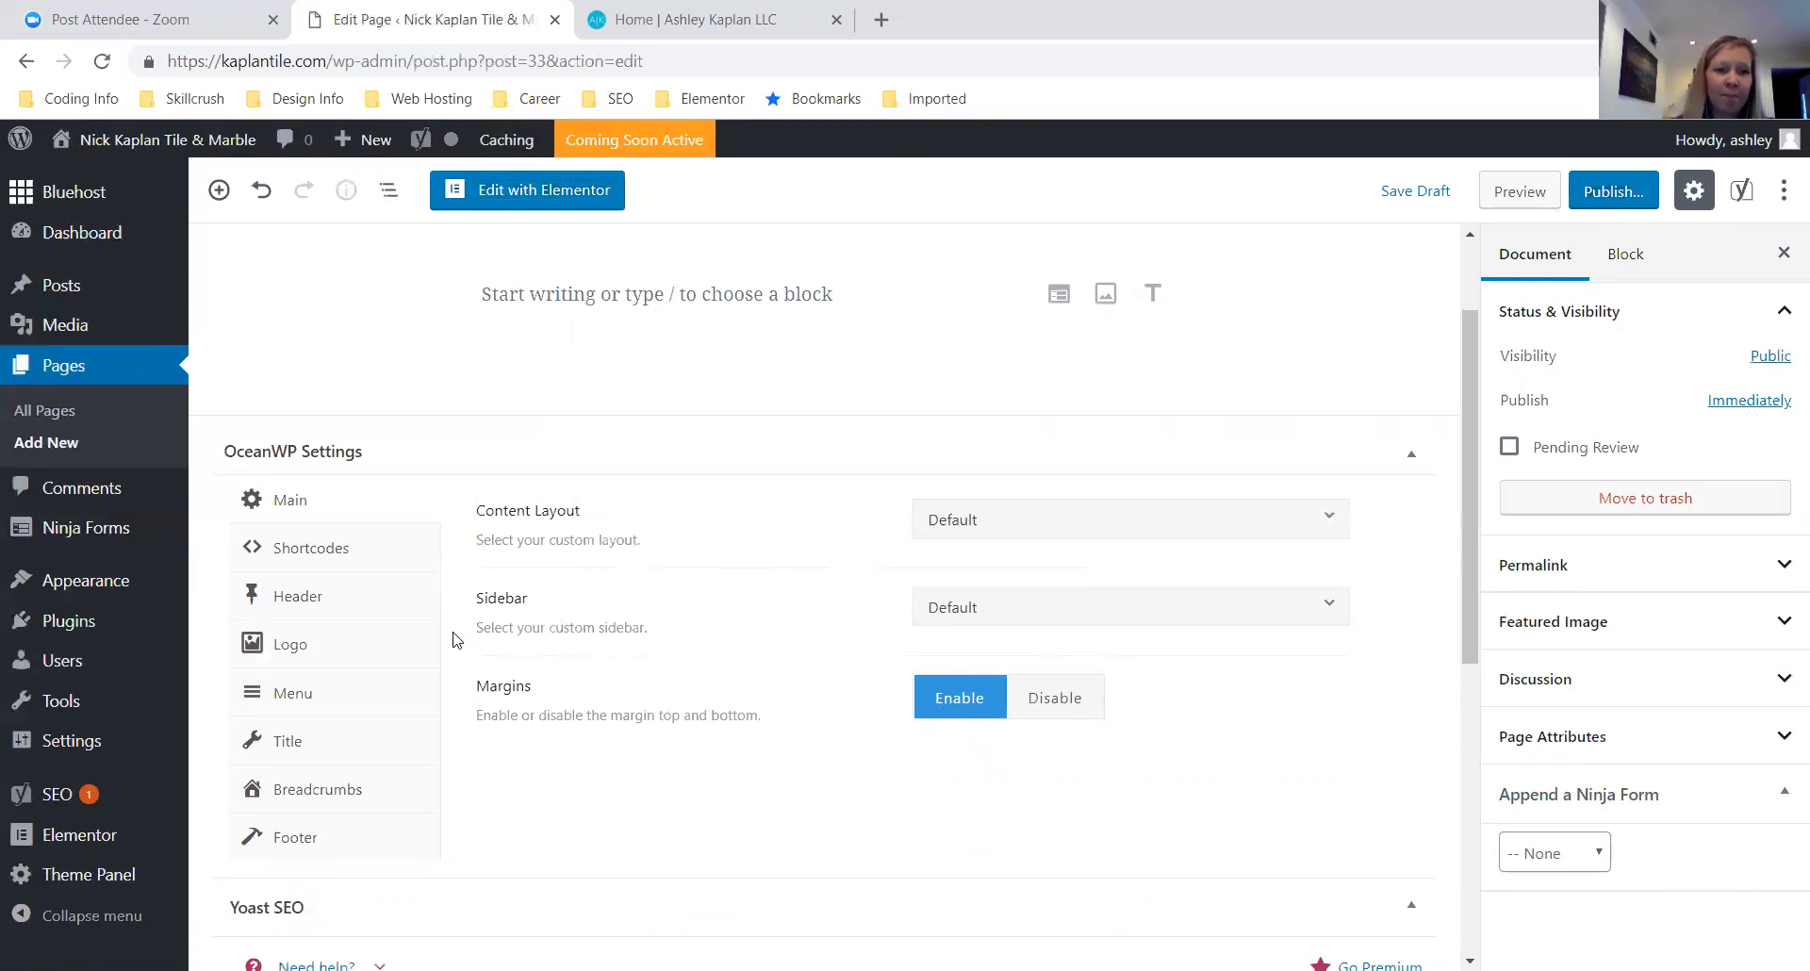
Try disabling the top bar and header in the page's OceanWP Header settings, and set both back to Default
{"action": "left_click", "coordinate": [314, 608]}
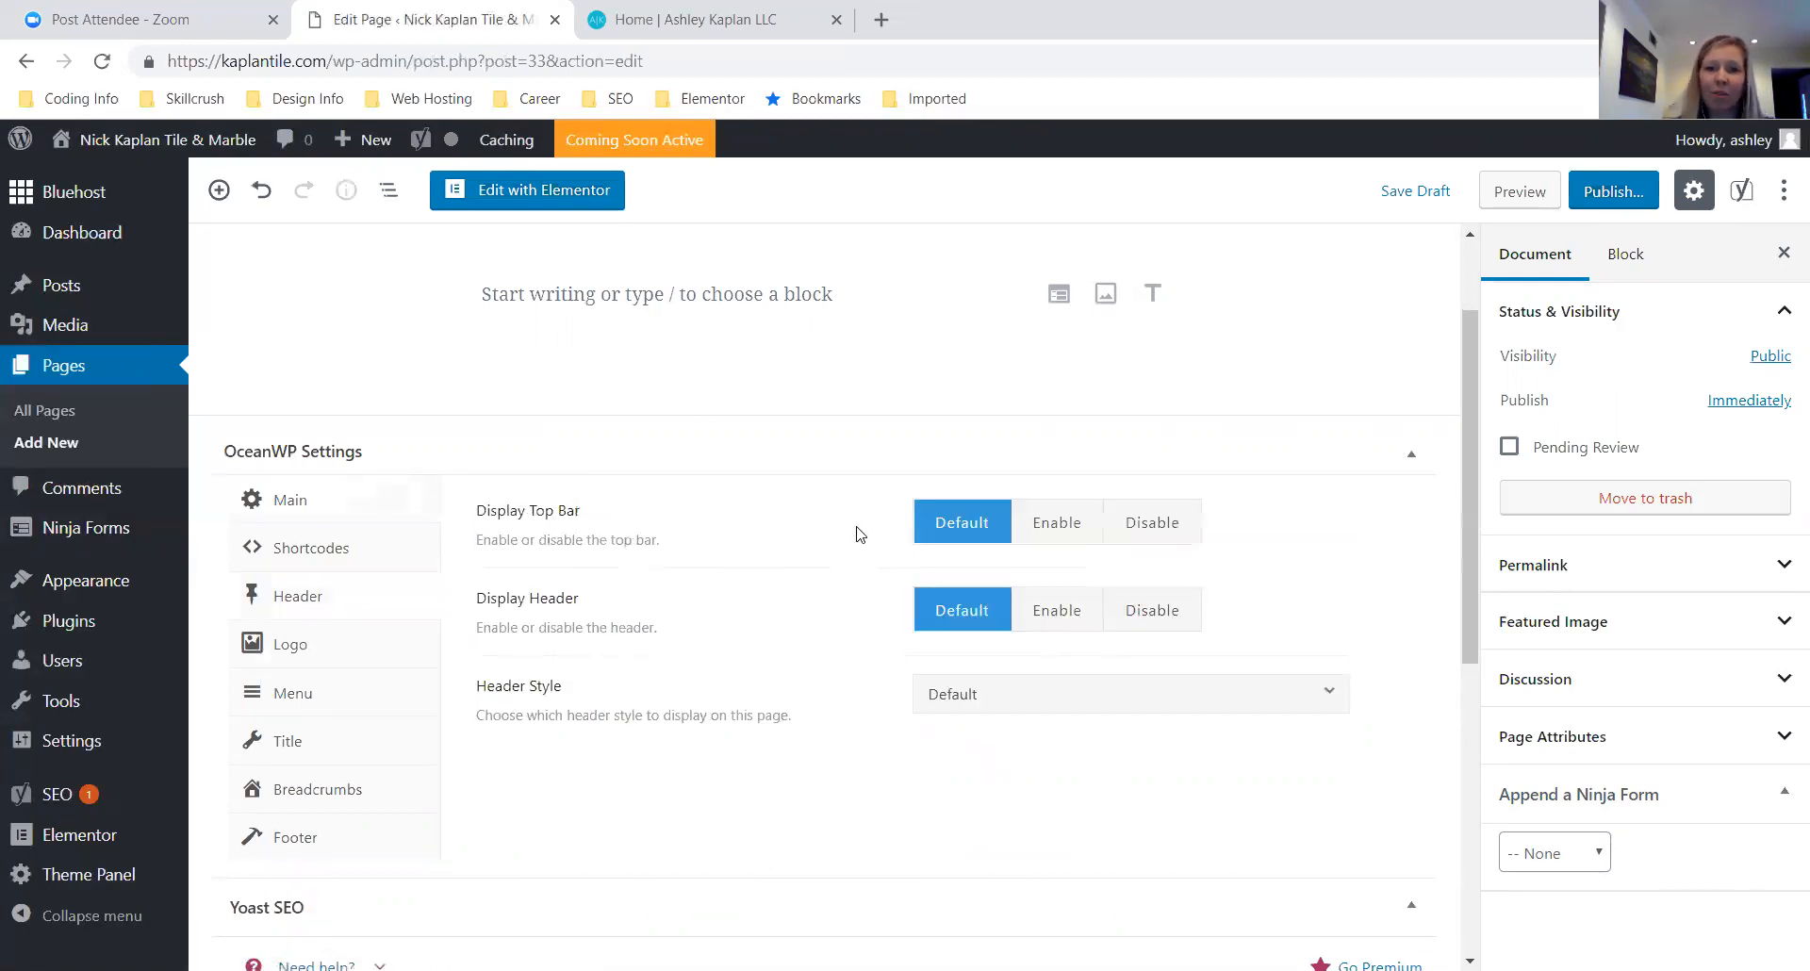
{"action": "left_click", "coordinate": [1154, 525]}
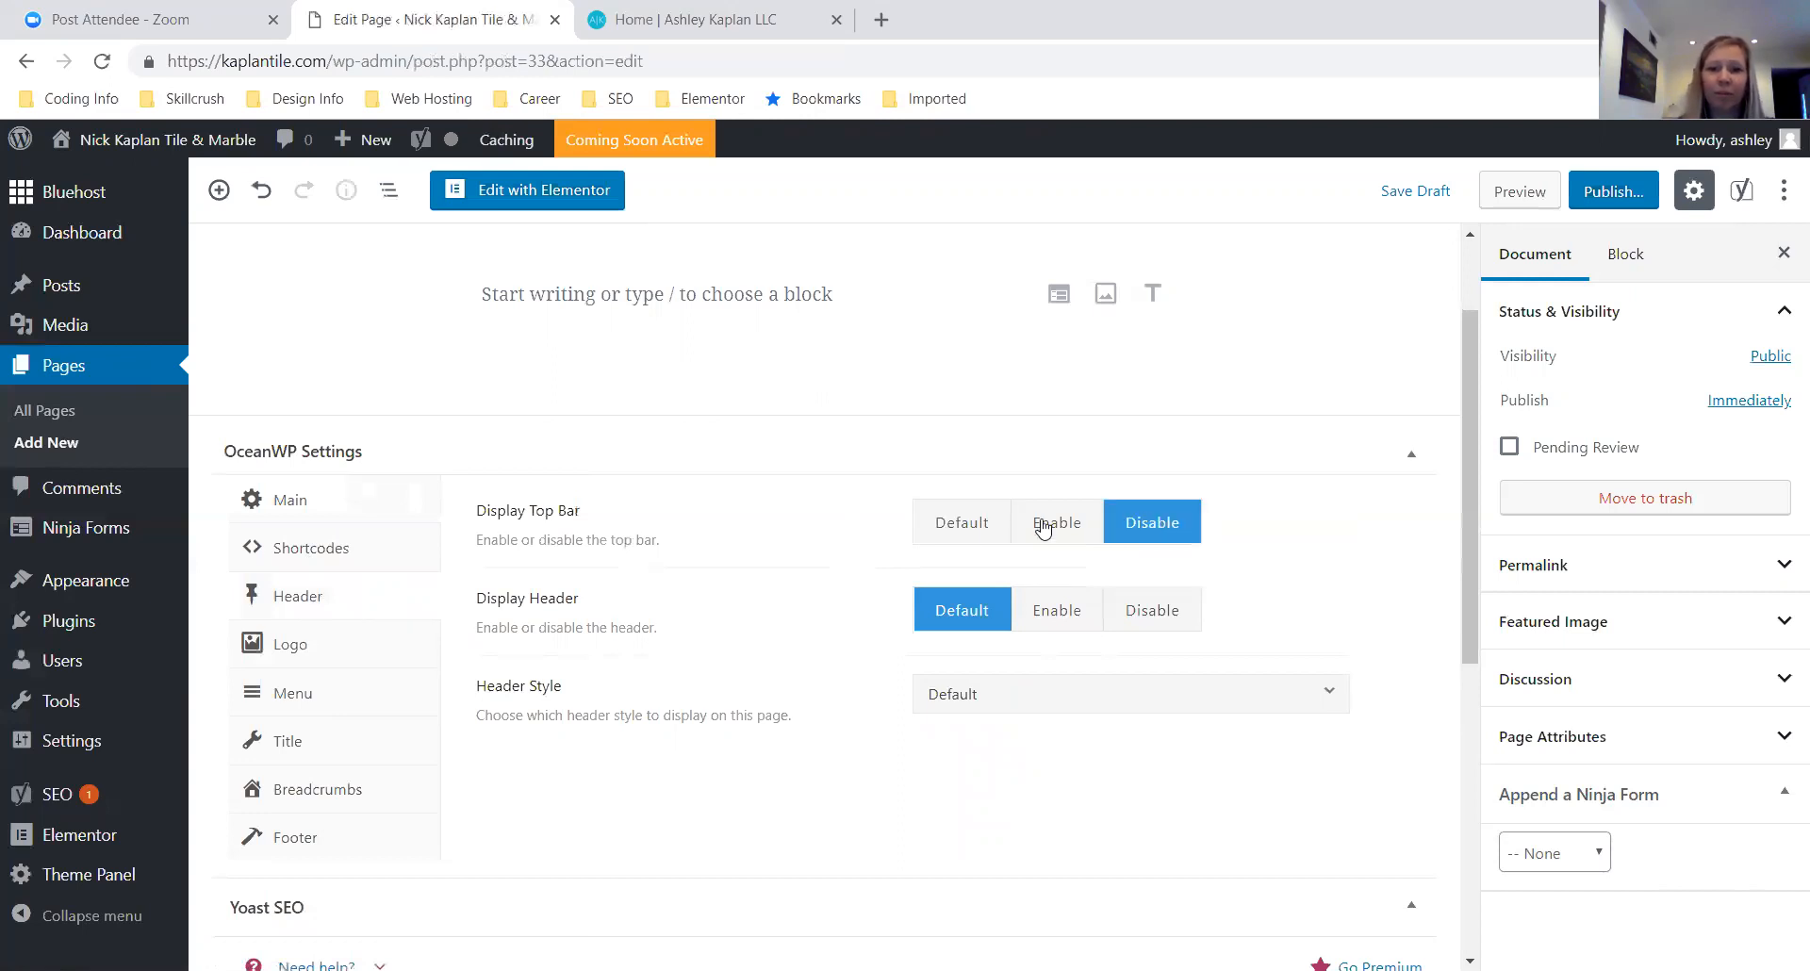
{"action": "left_click", "coordinate": [1166, 620]}
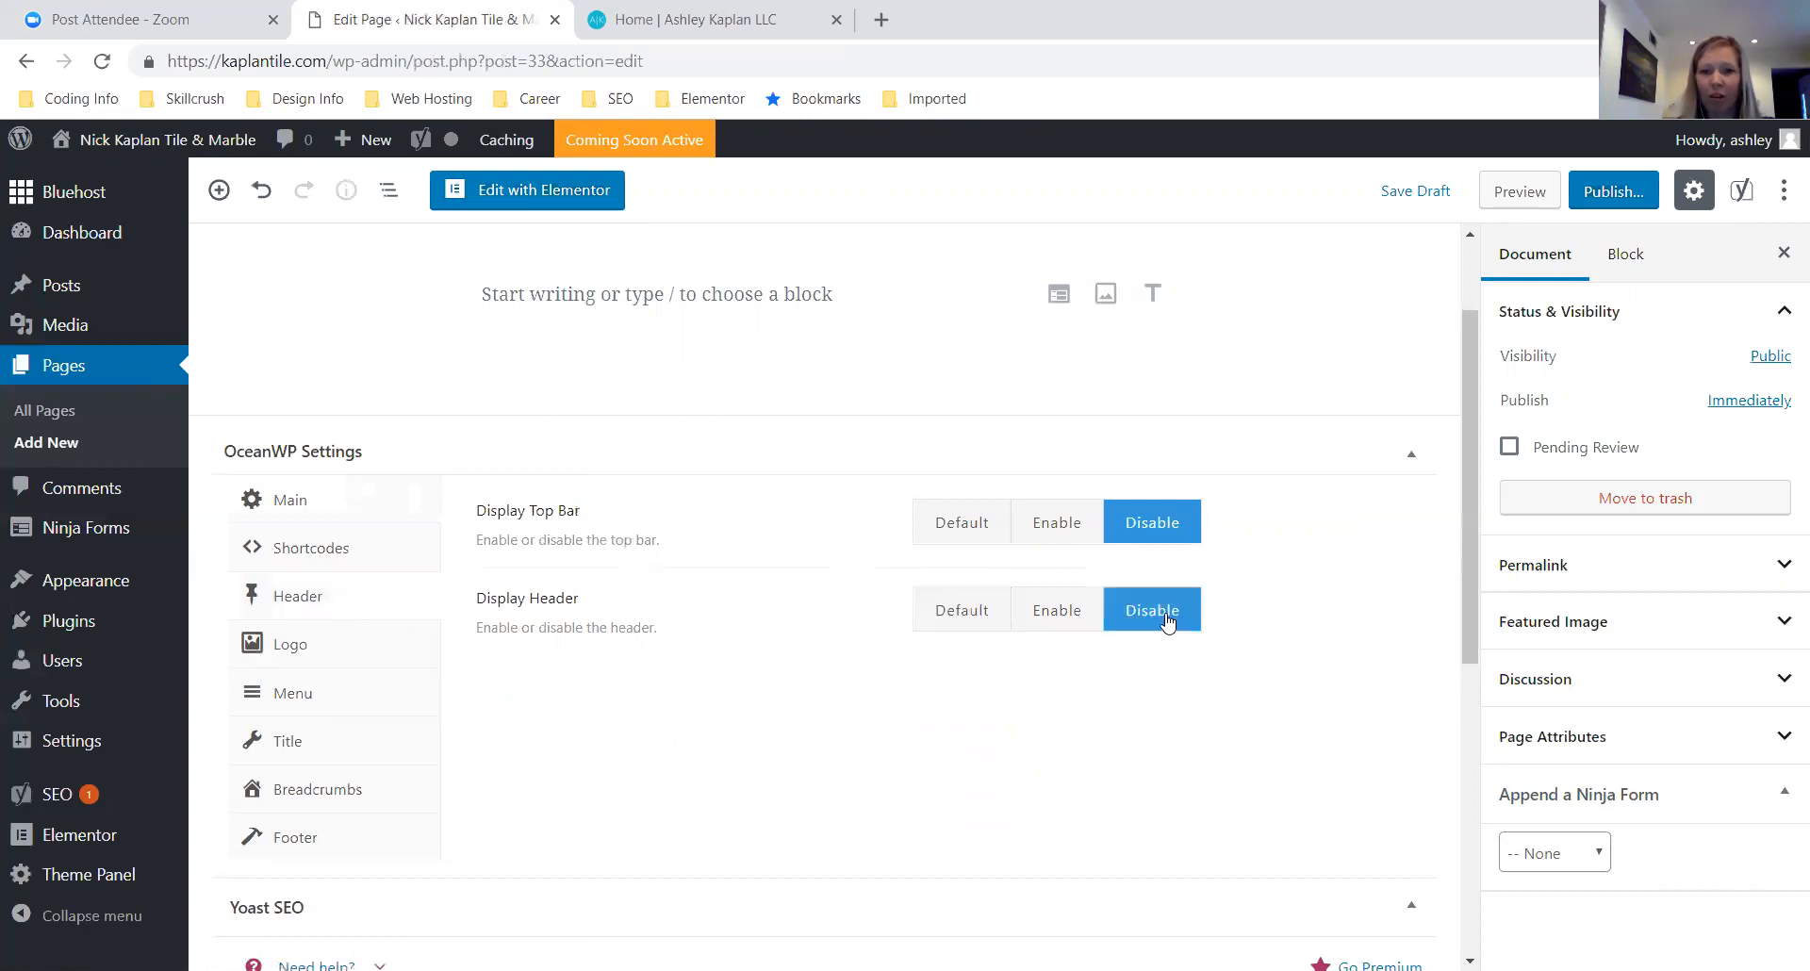
{"action": "left_click", "coordinate": [976, 612]}
{"action": "left_click", "coordinate": [967, 518]}
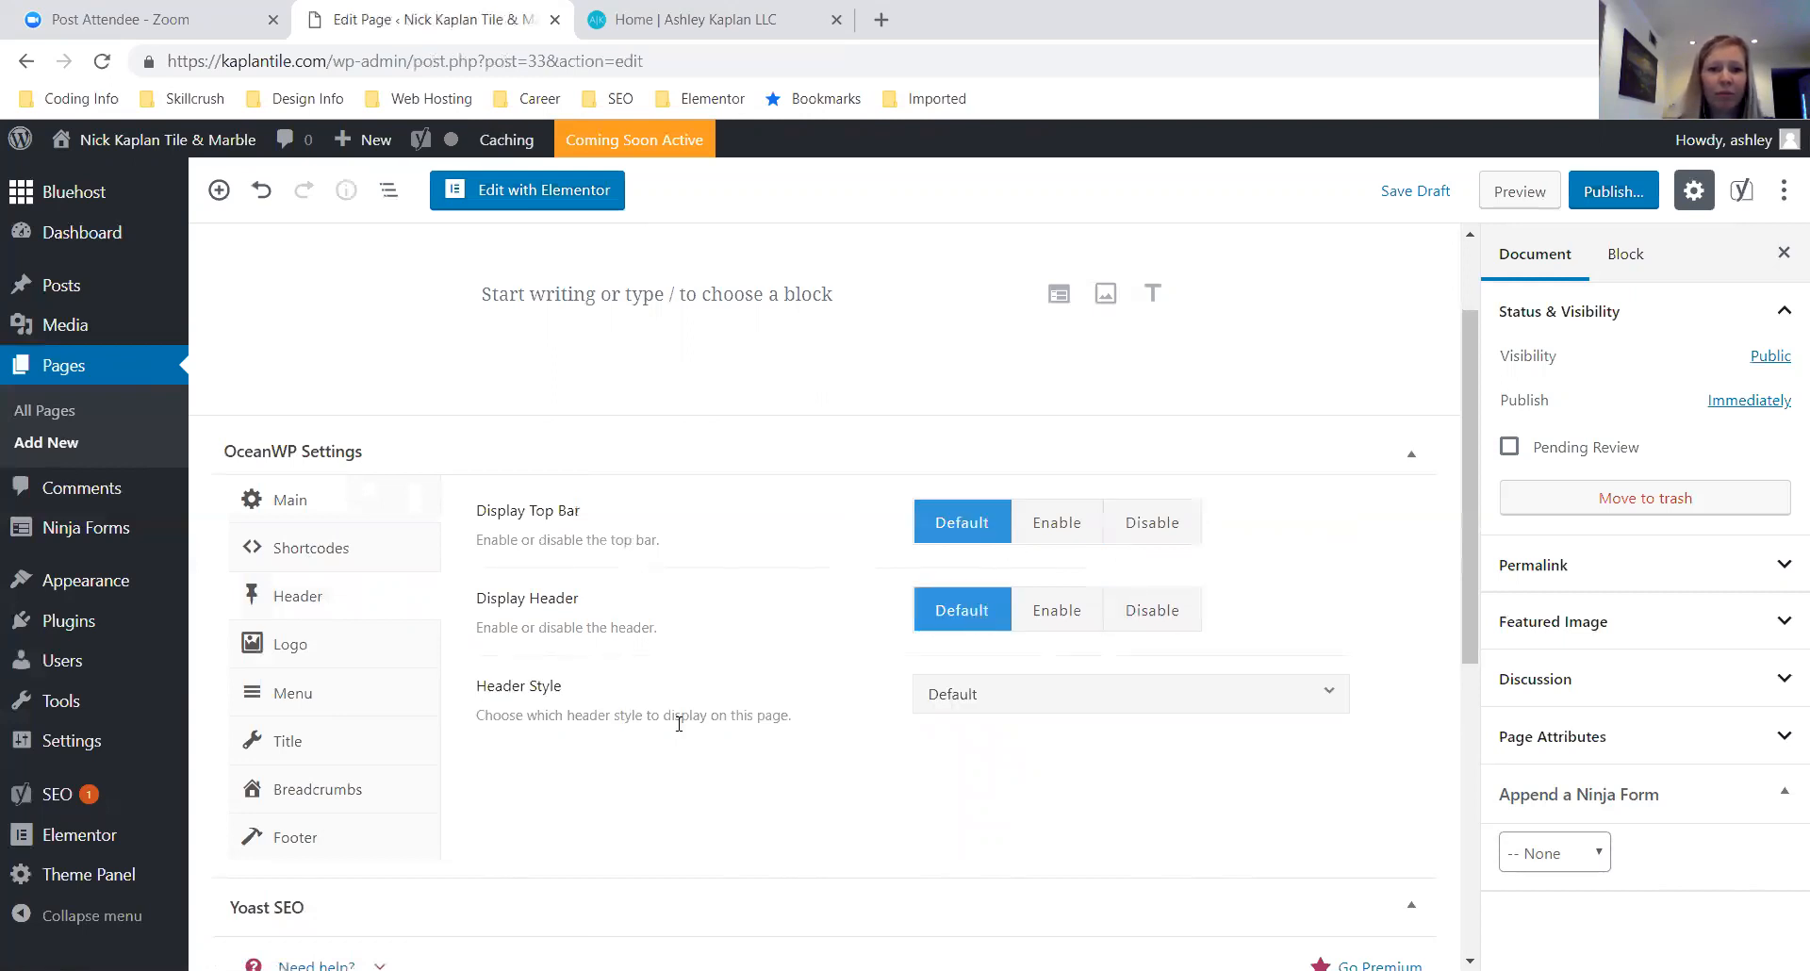
Examine the Header Style choices for the page and its OceanWP Title settings
{"action": "left_click", "coordinate": [1097, 714]}
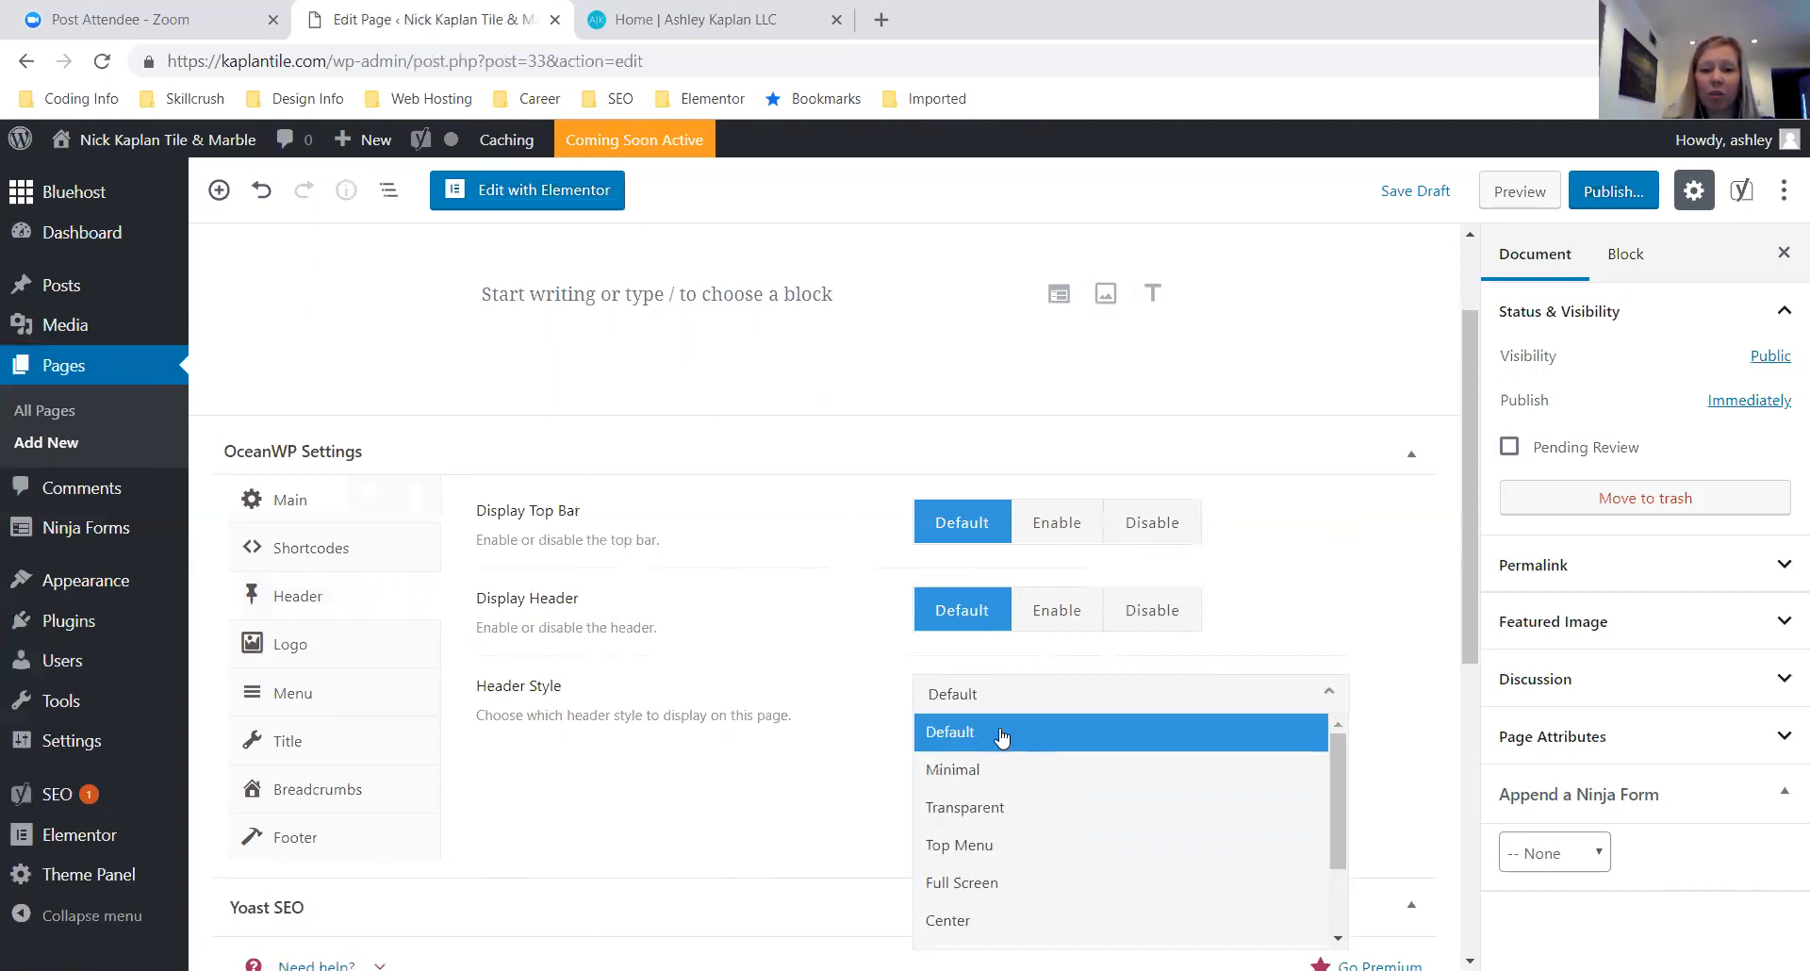
{"action": "left_click", "coordinate": [785, 740]}
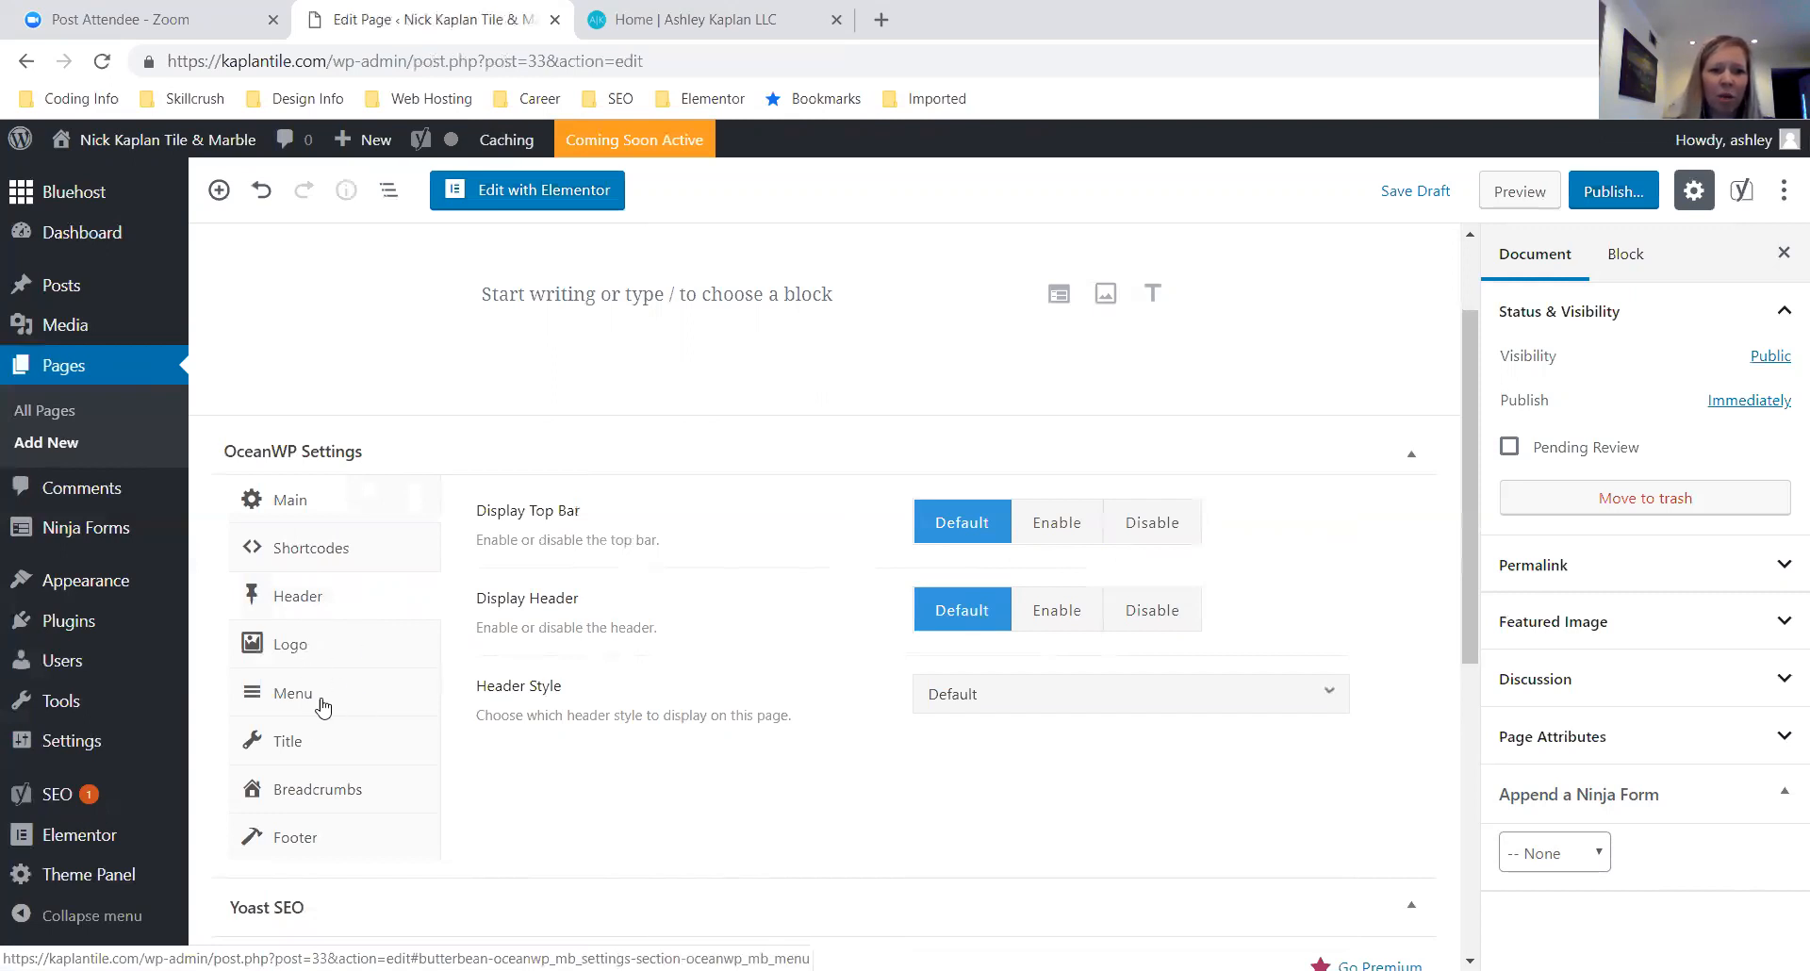
{"action": "left_click", "coordinate": [307, 752]}
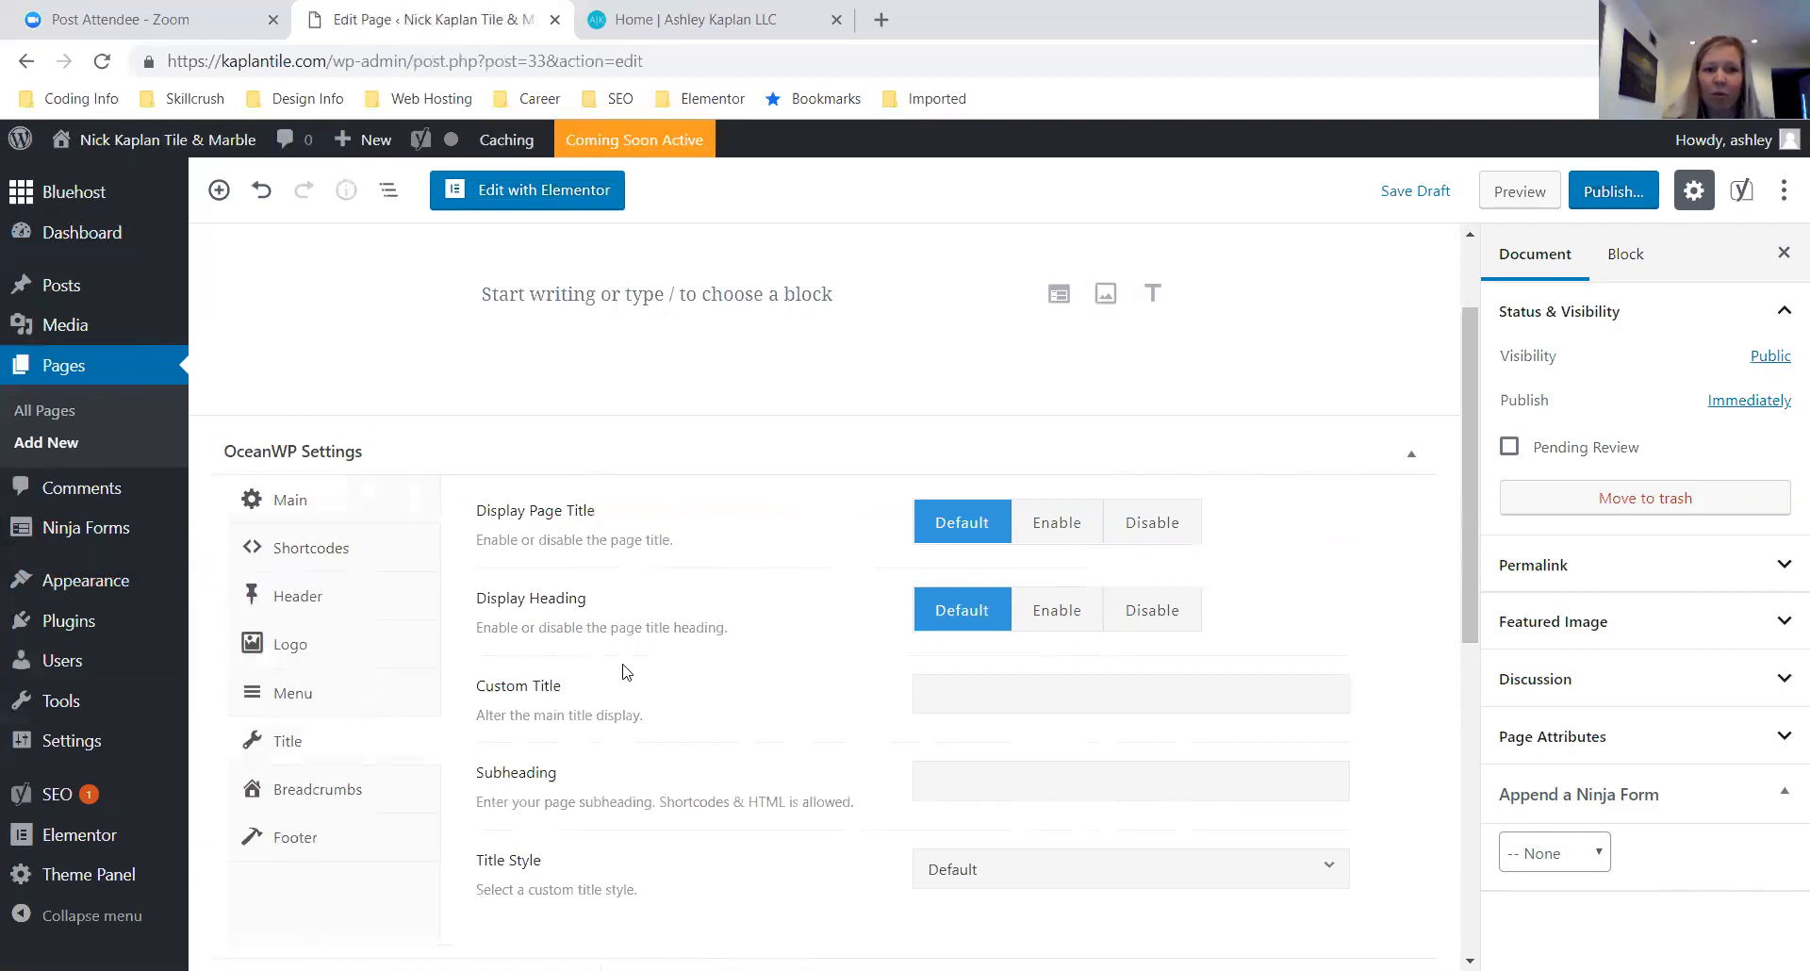
Collapse the OceanWP Settings section and open the About page for editing in Elementor
{"action": "left_click", "coordinate": [907, 424]}
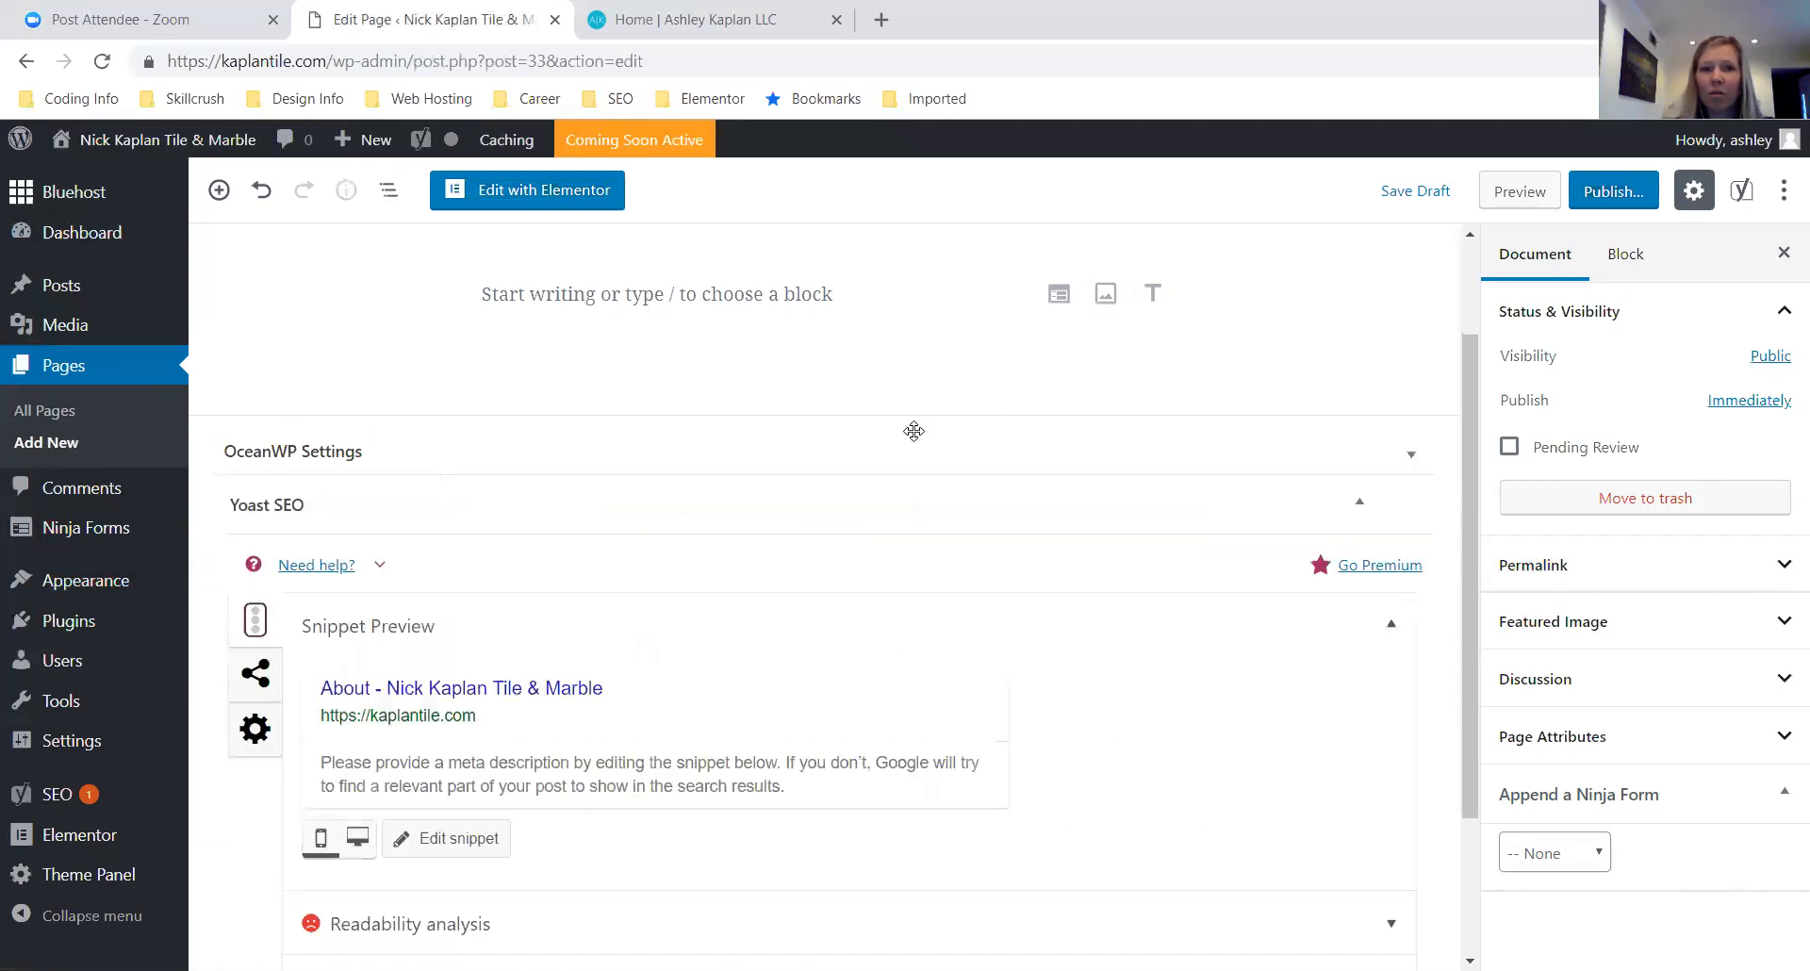
{"action": "left_click", "coordinate": [535, 188]}
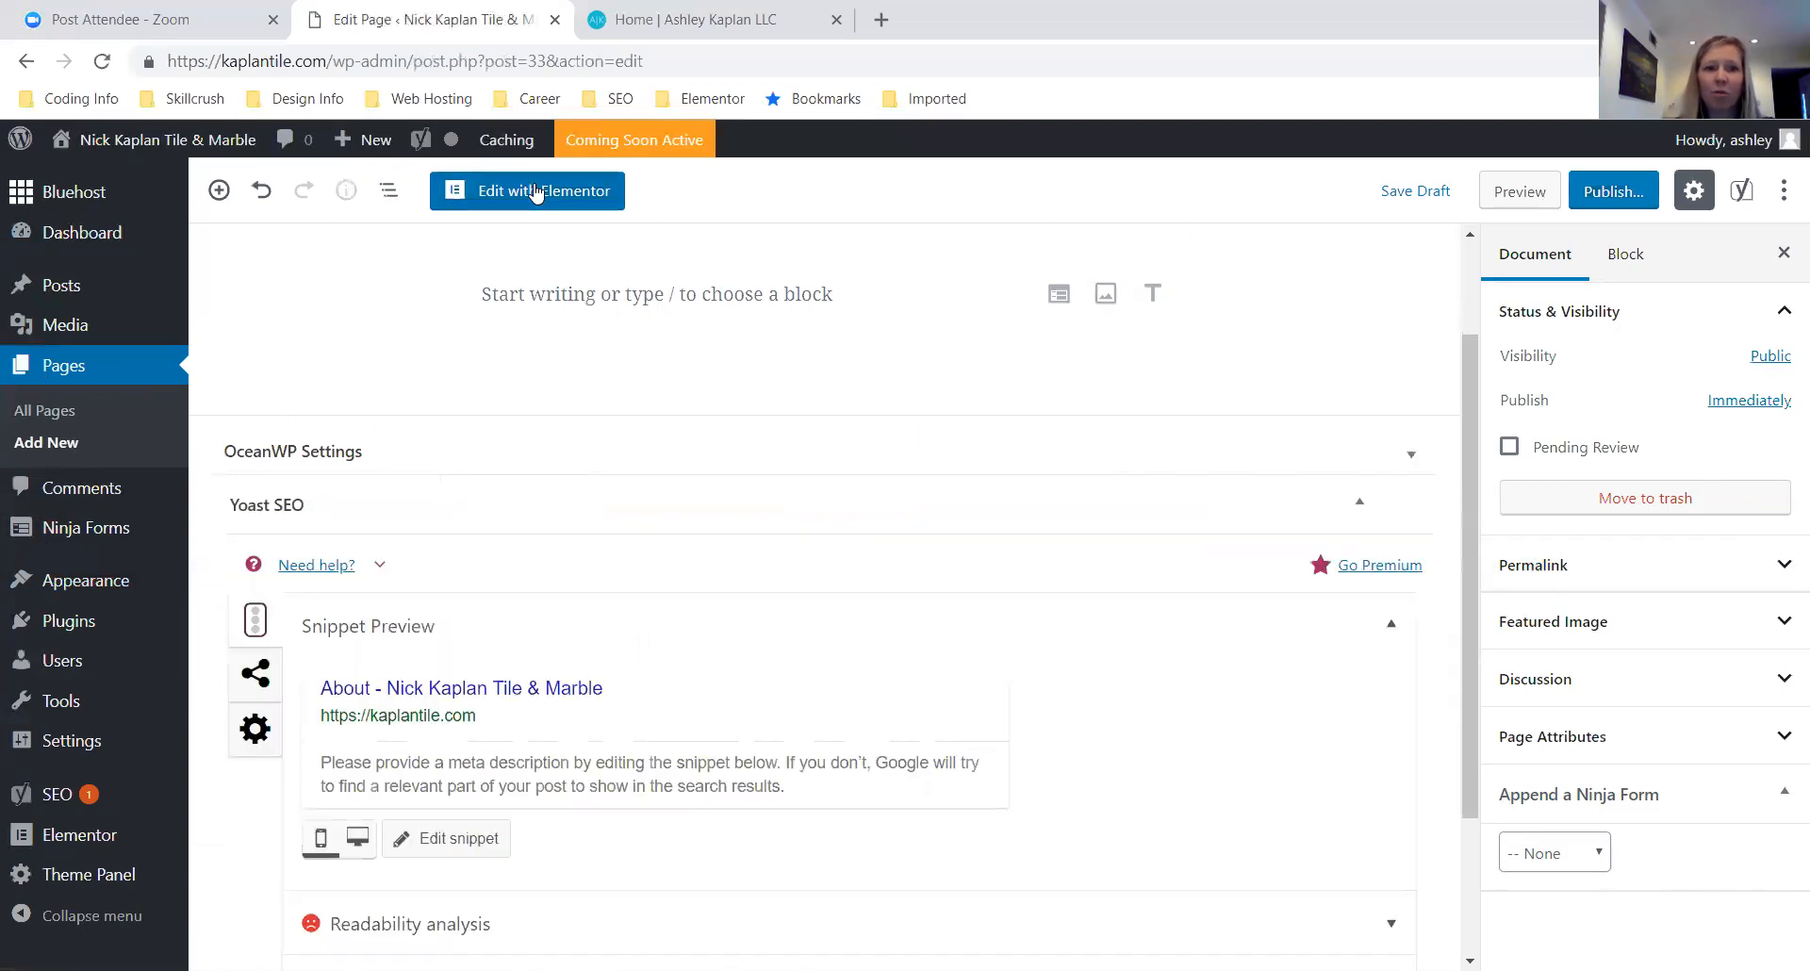